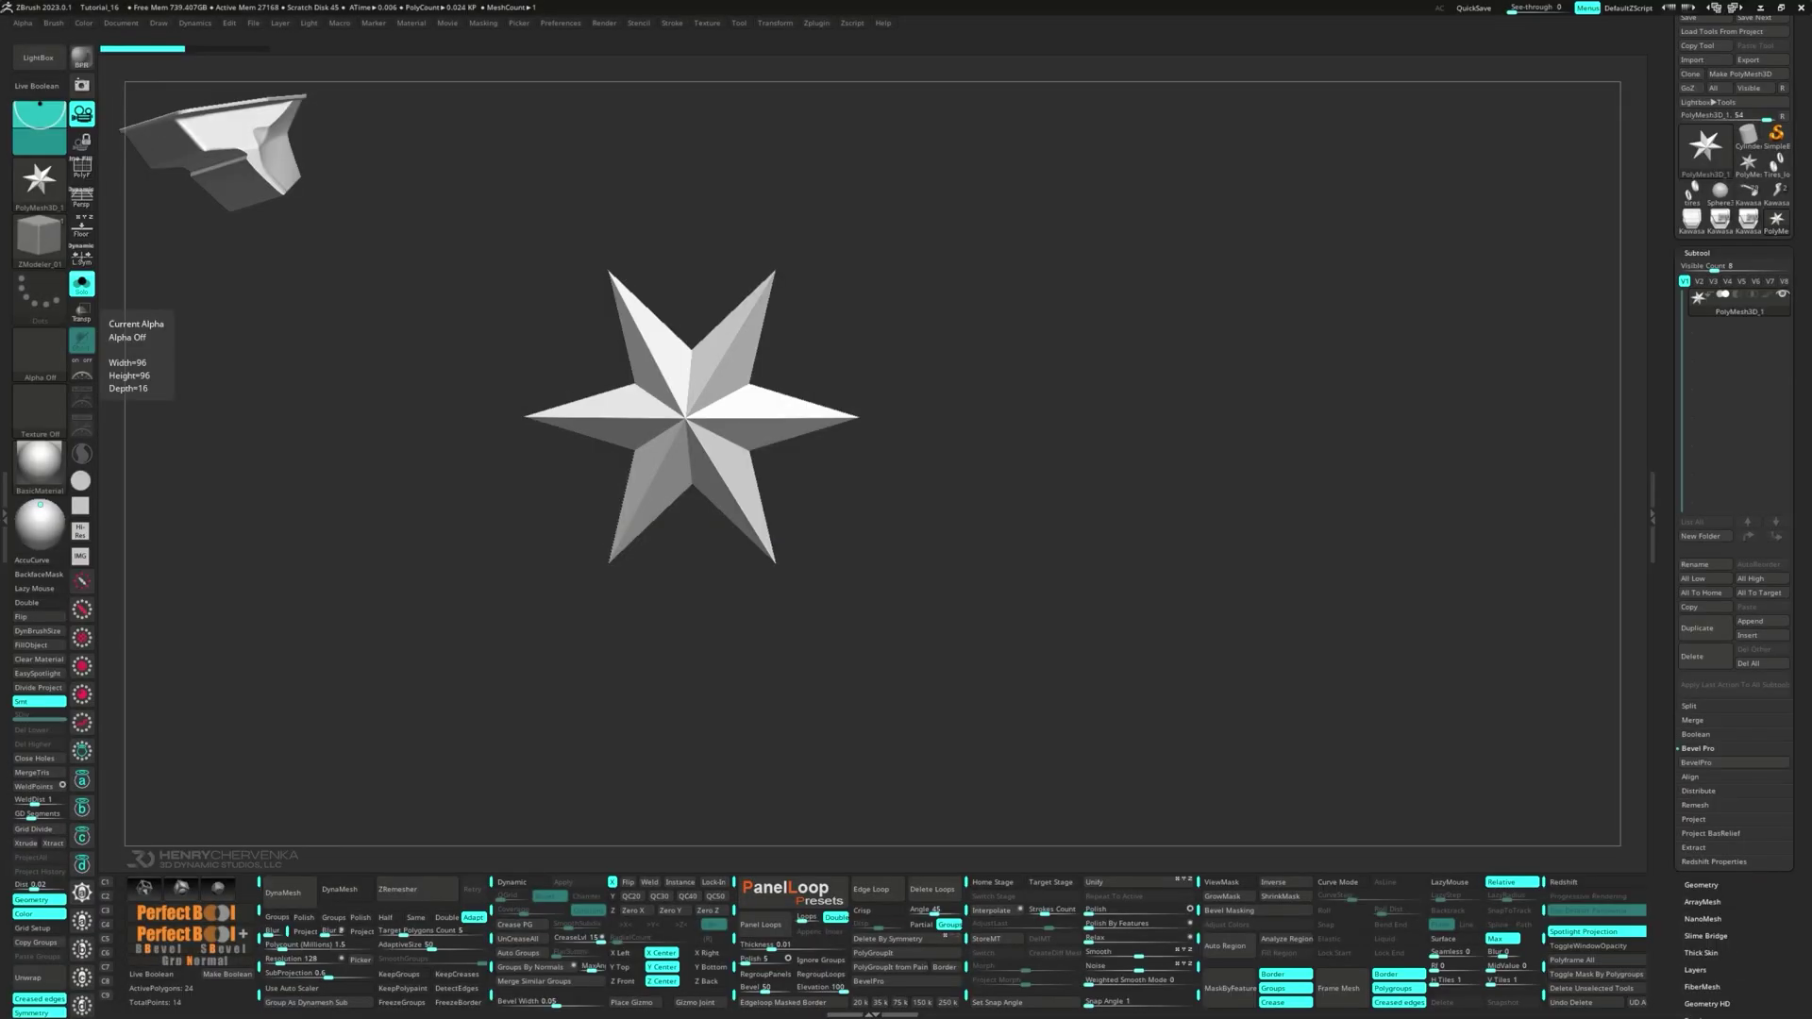
- Replace the star with a cube primitive, show its polyframe and delete the surplus edge loops
left_click_drag(878, 604, 867, 525)
key("w")
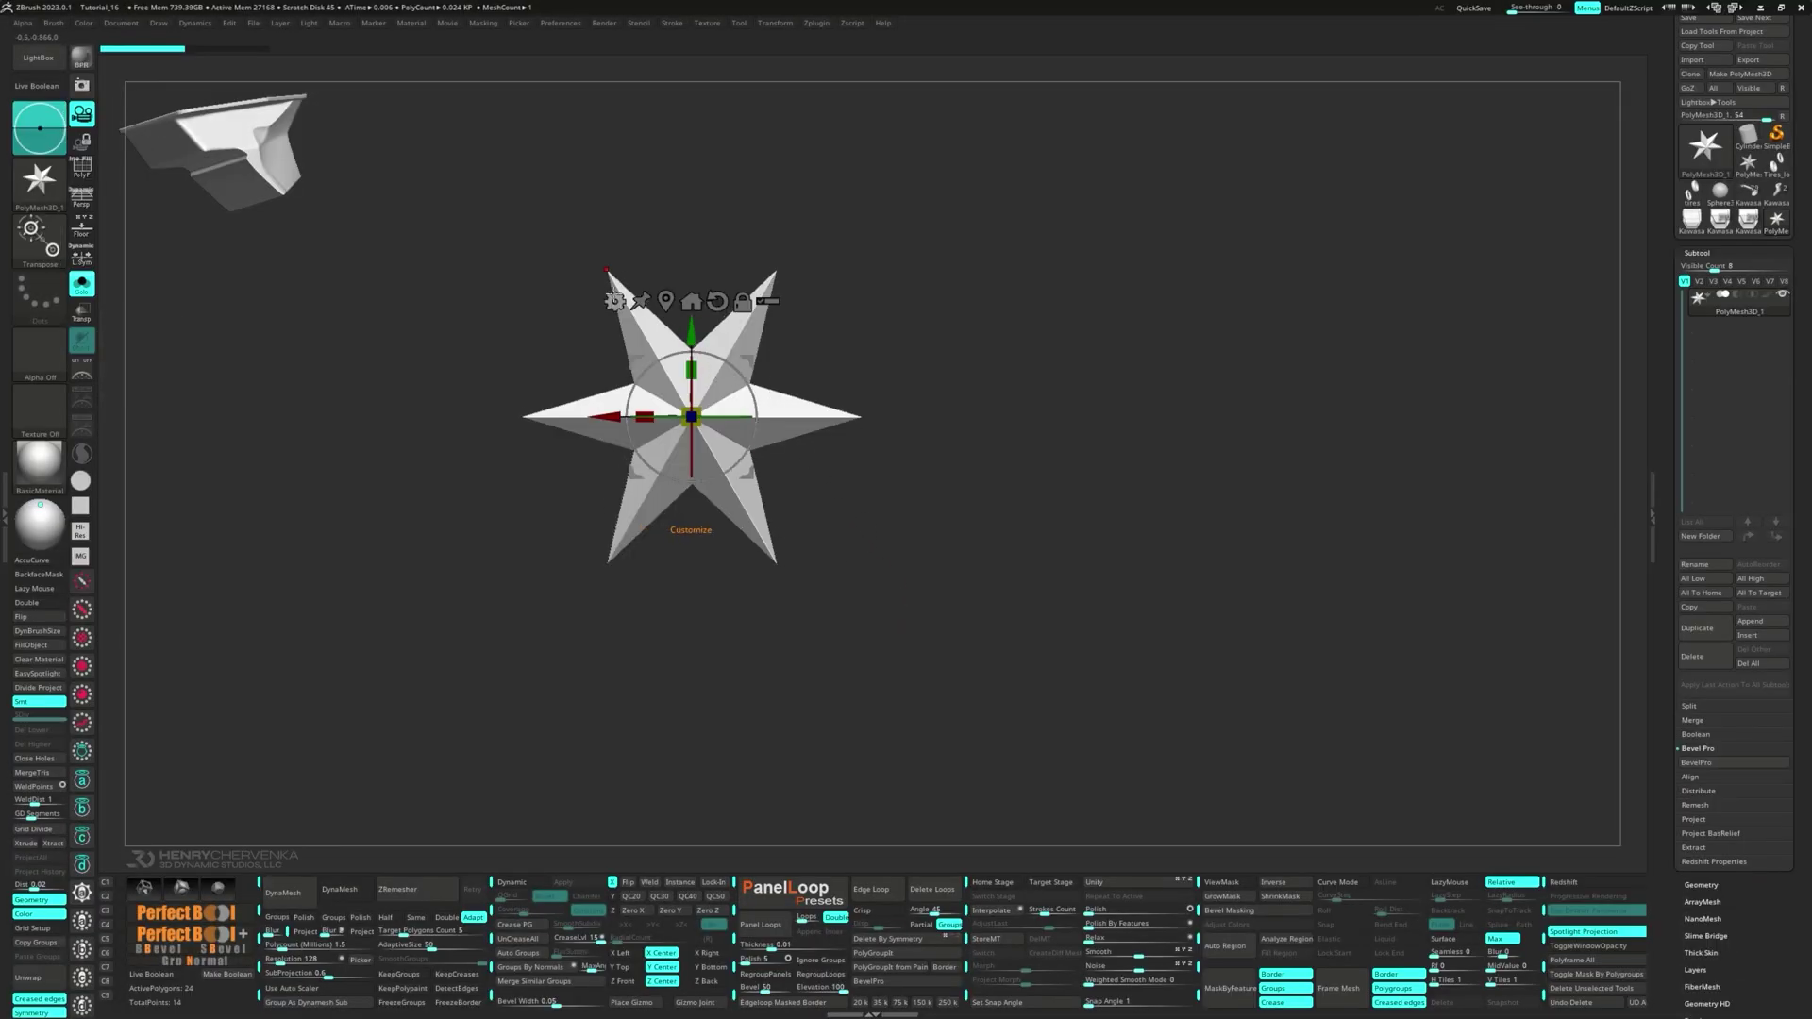
left_click(612, 301)
left_click(732, 295)
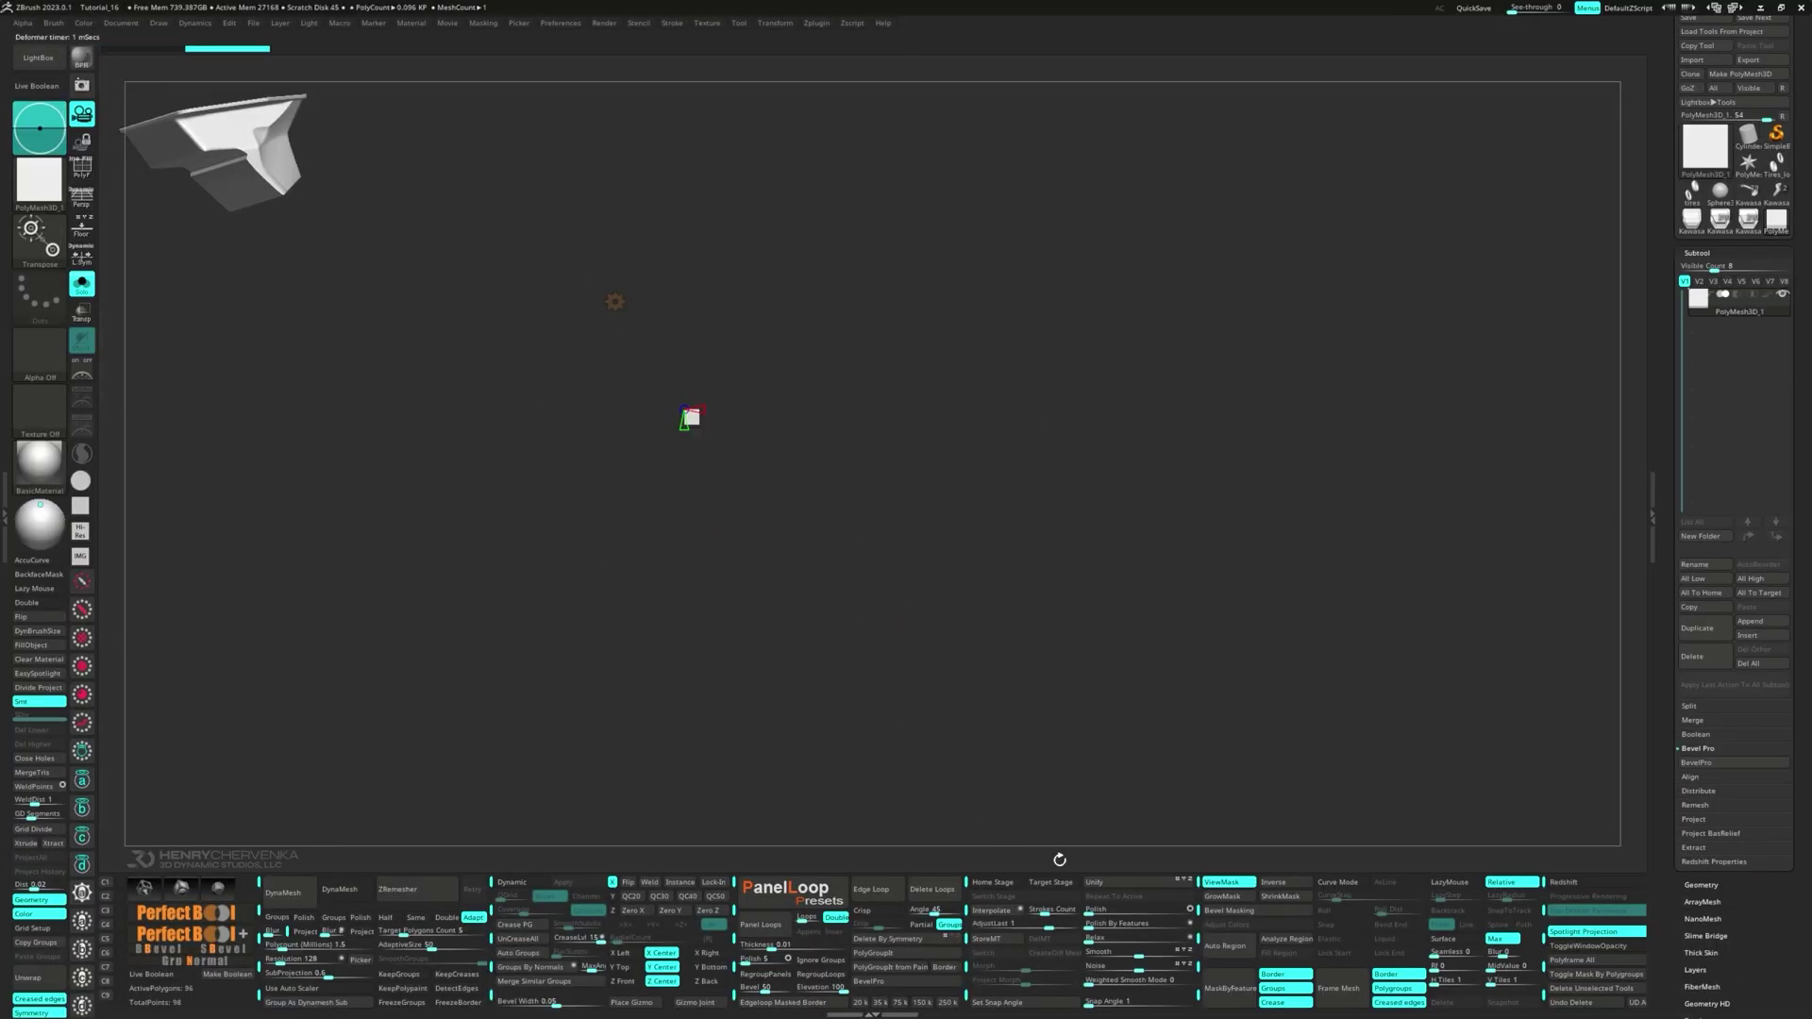
key("shift+f")
left_click(933, 889)
left_click_drag(987, 674, 936, 553, "alt")
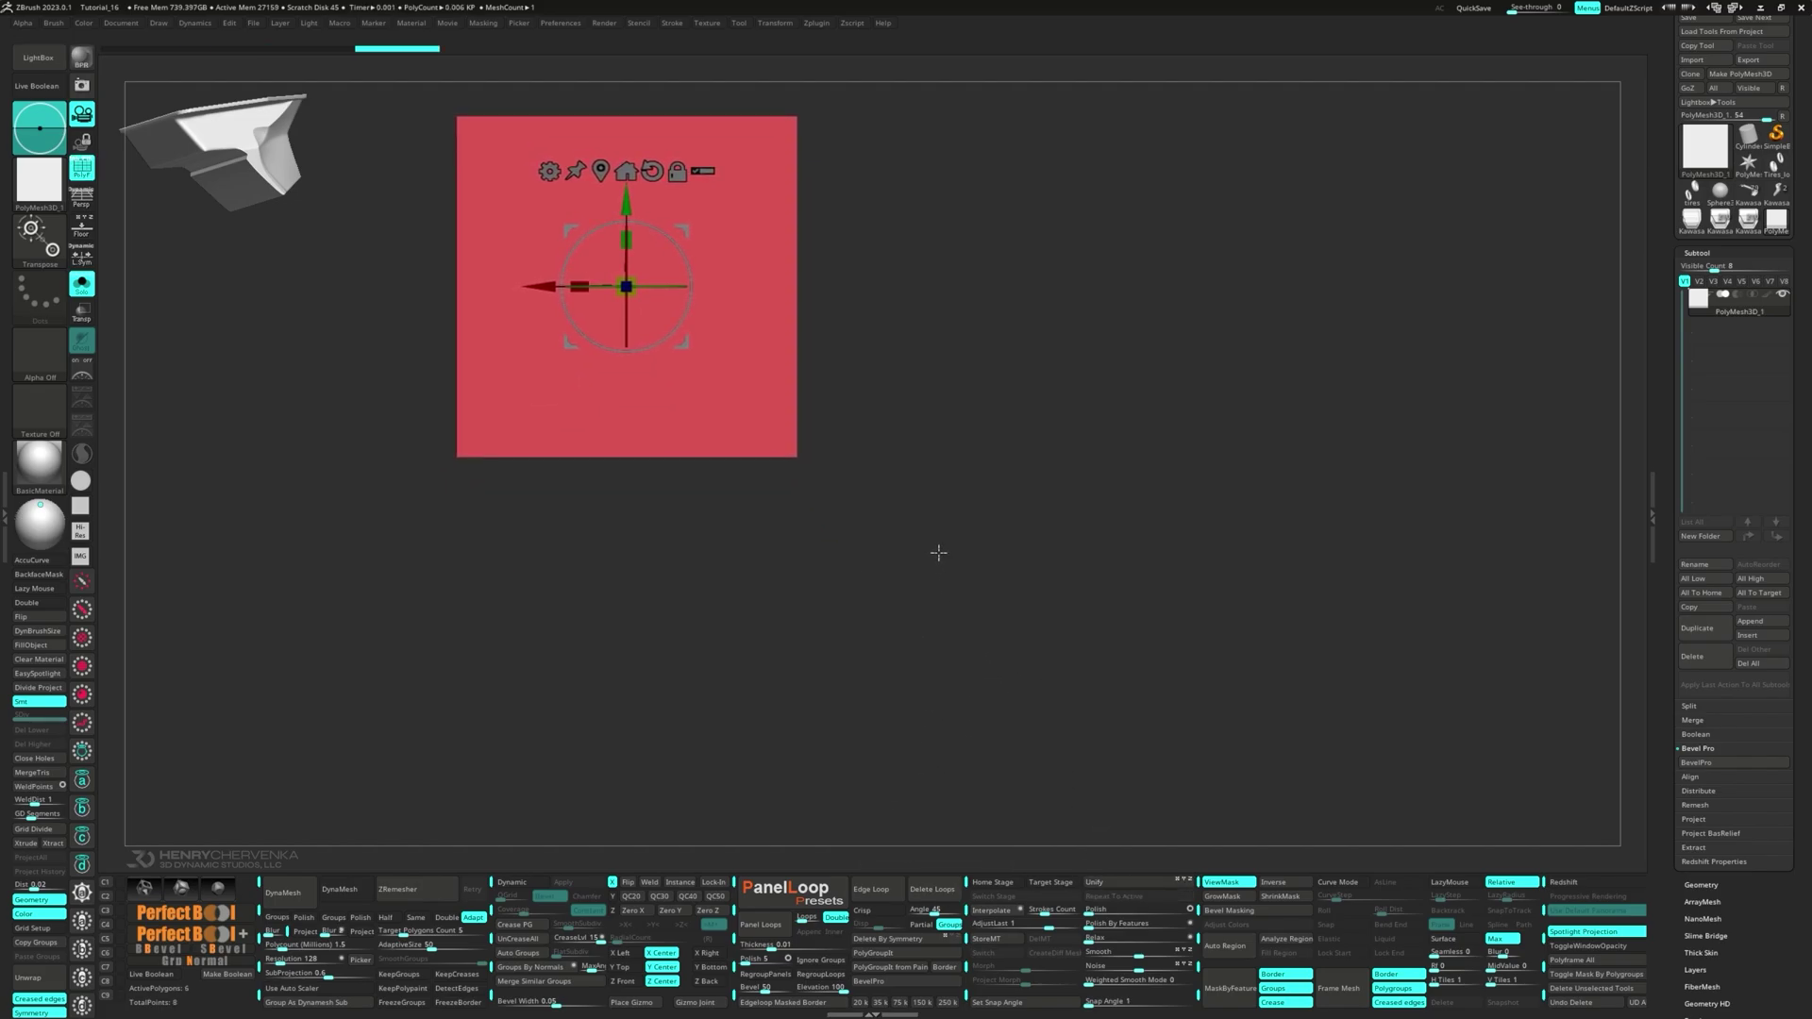
- Mask the cube except for its lower side and extrude that side a short distance downward
left_click_drag(388, 384, 942, 530, "ctrl")
left_click(942, 530, "ctrl")
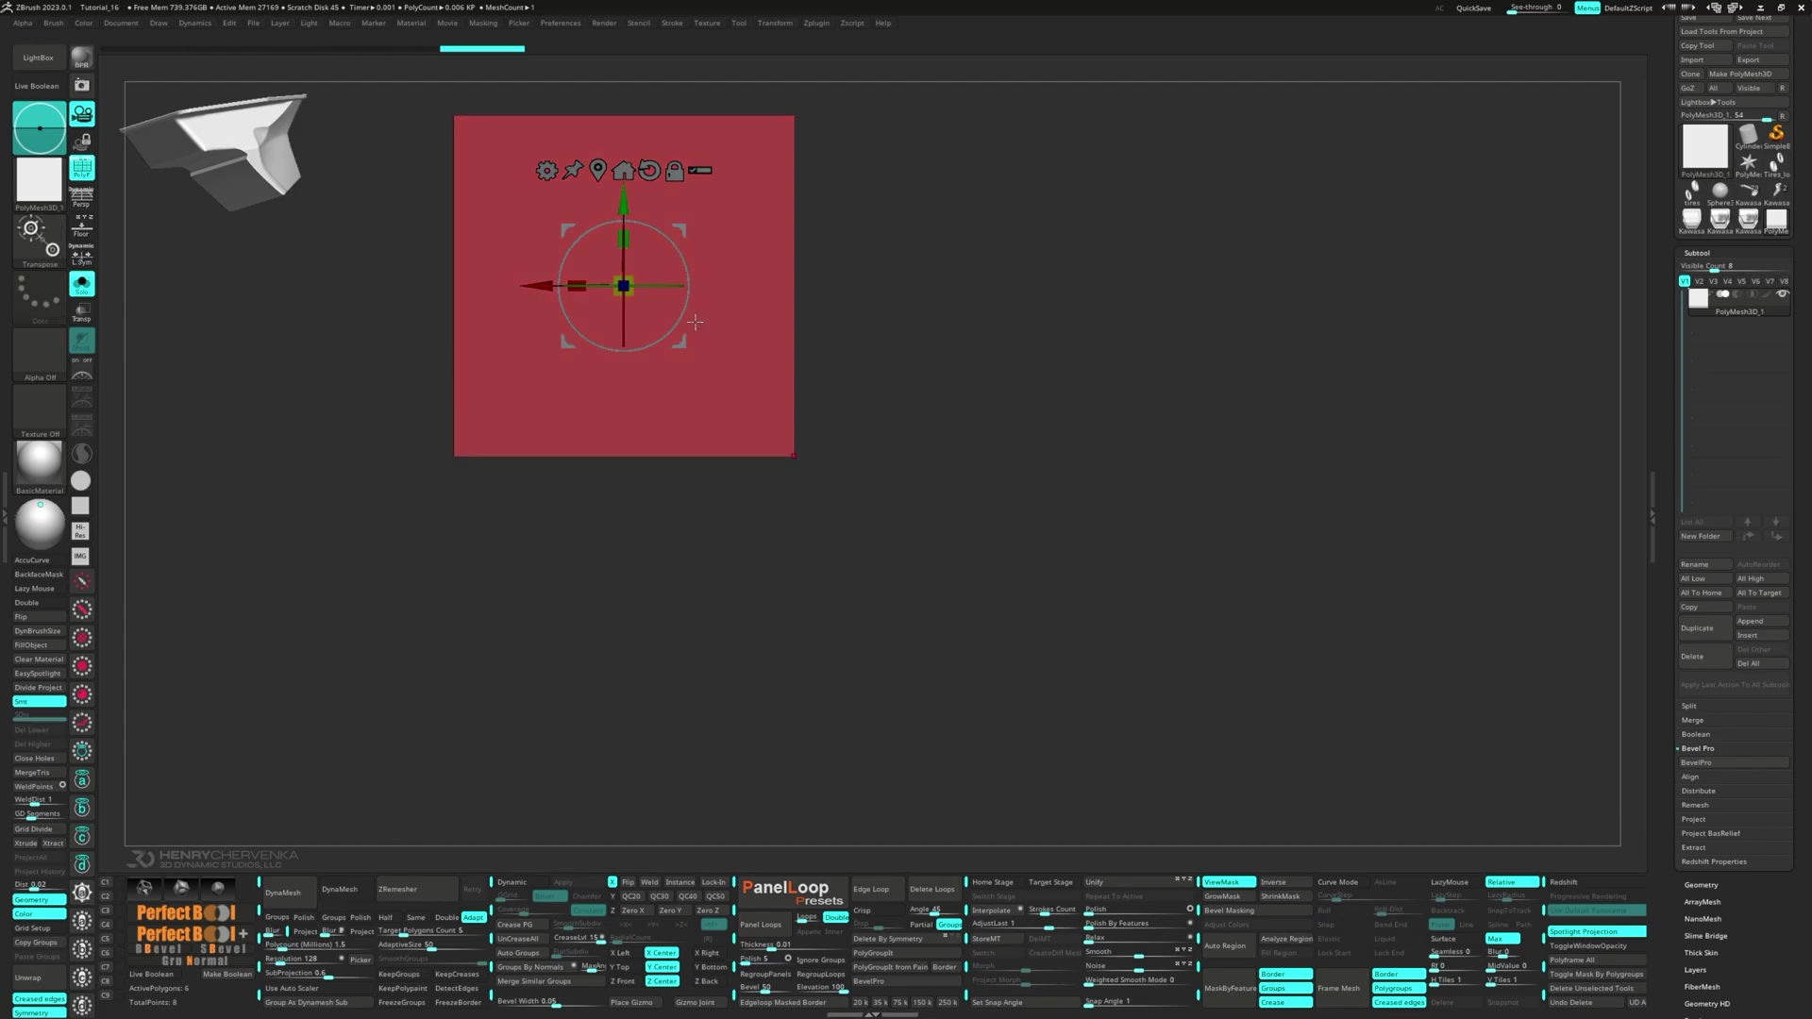
left_click(600, 167)
left_click_drag(627, 373, 630, 409)
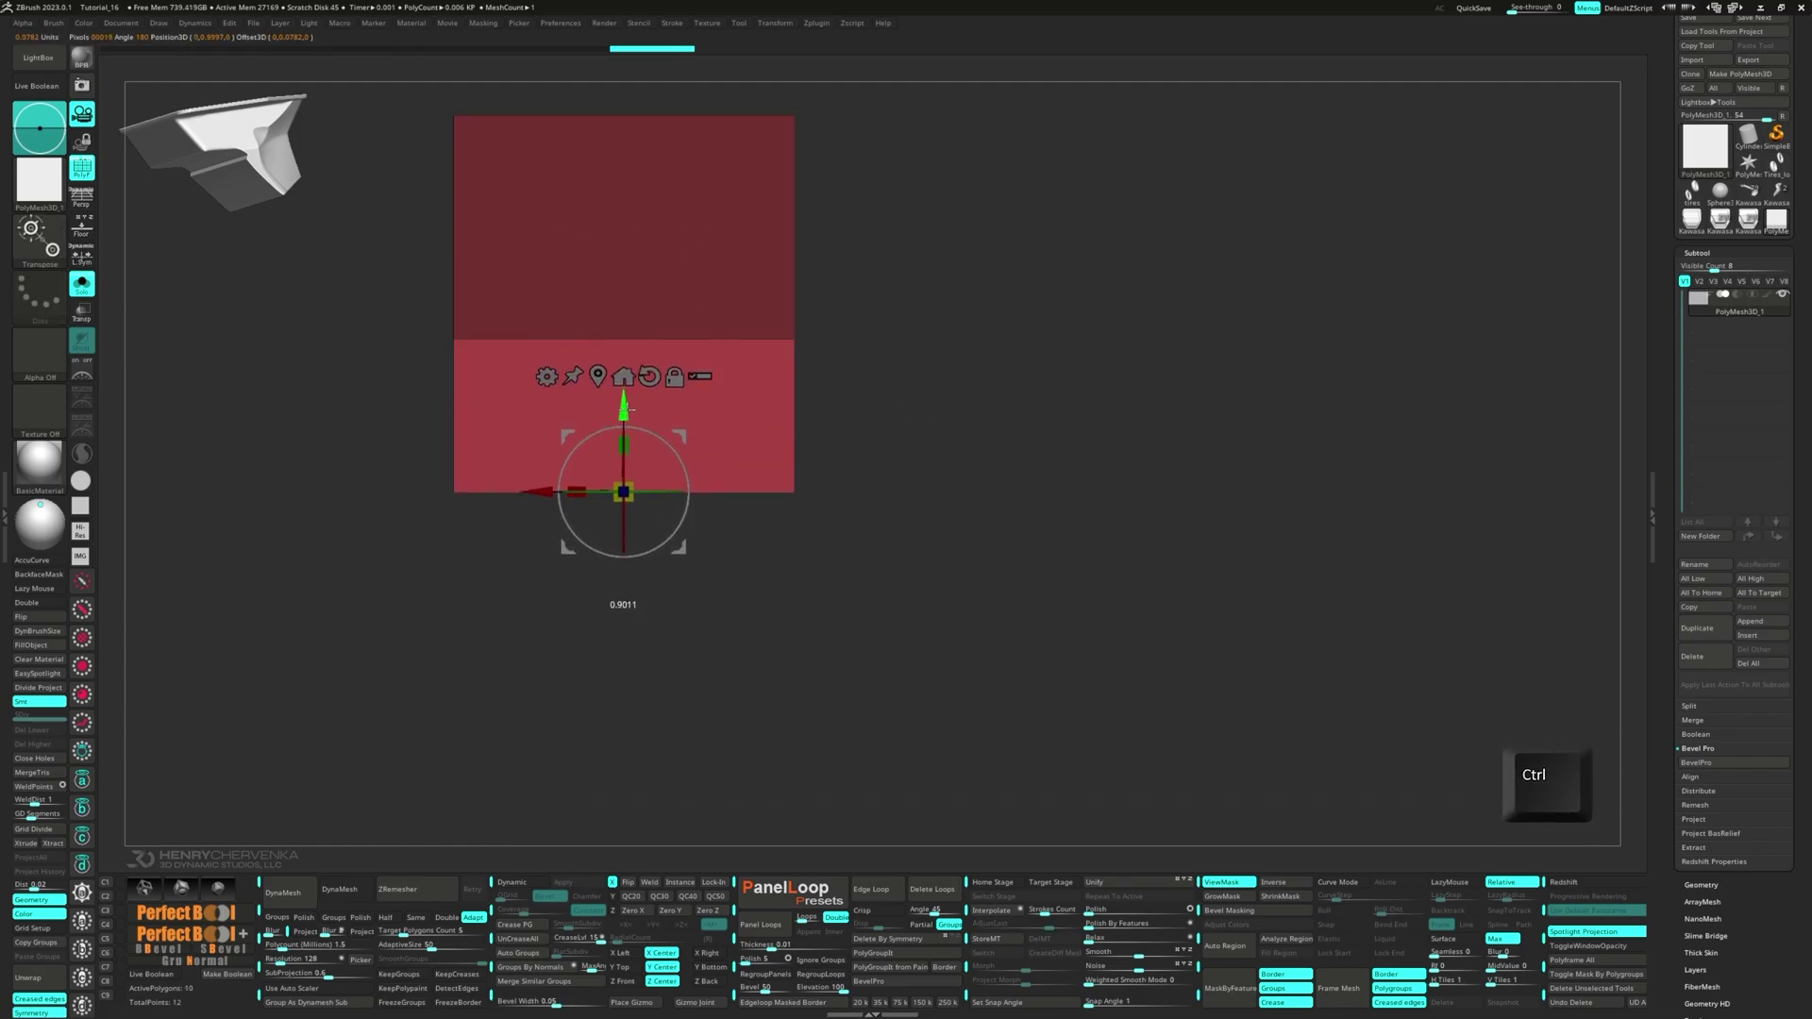
- Narrow the extruded lower end into a taper, clear the mask and recentre the gizmo on the mesh
left_click_drag(575, 491, 674, 485)
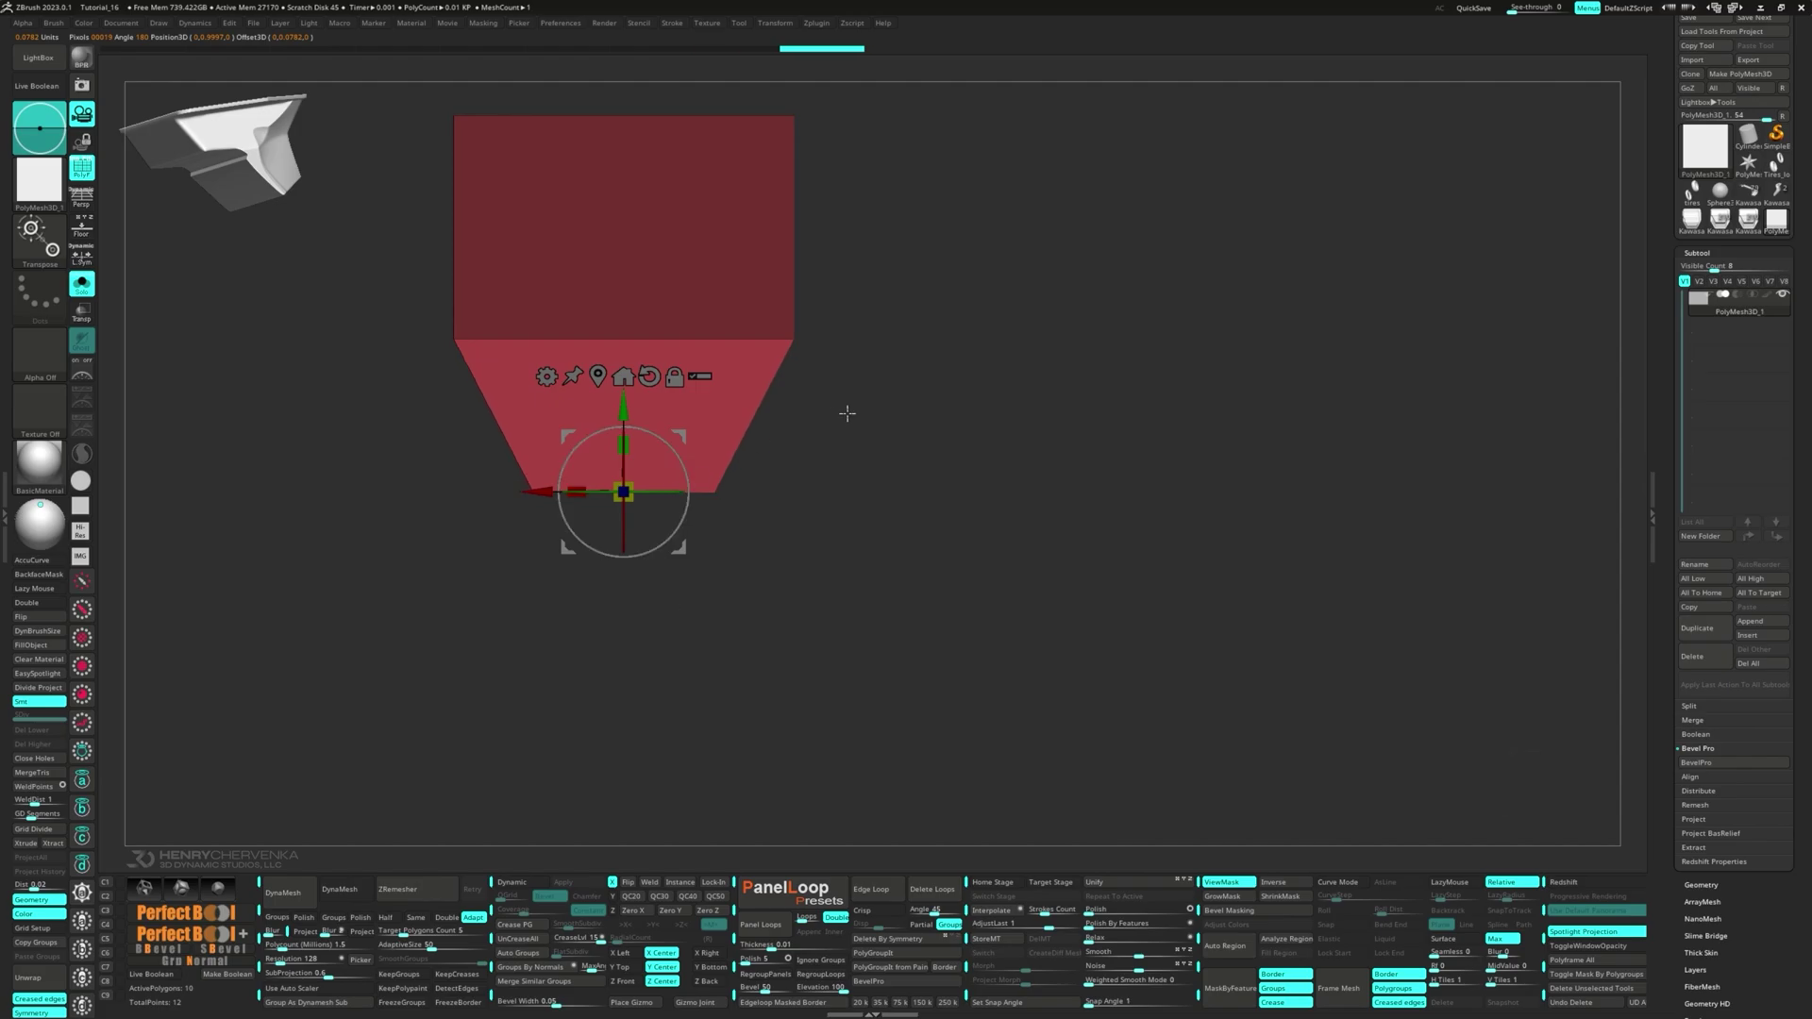
left_click(862, 460, "ctrl")
left_click(623, 375)
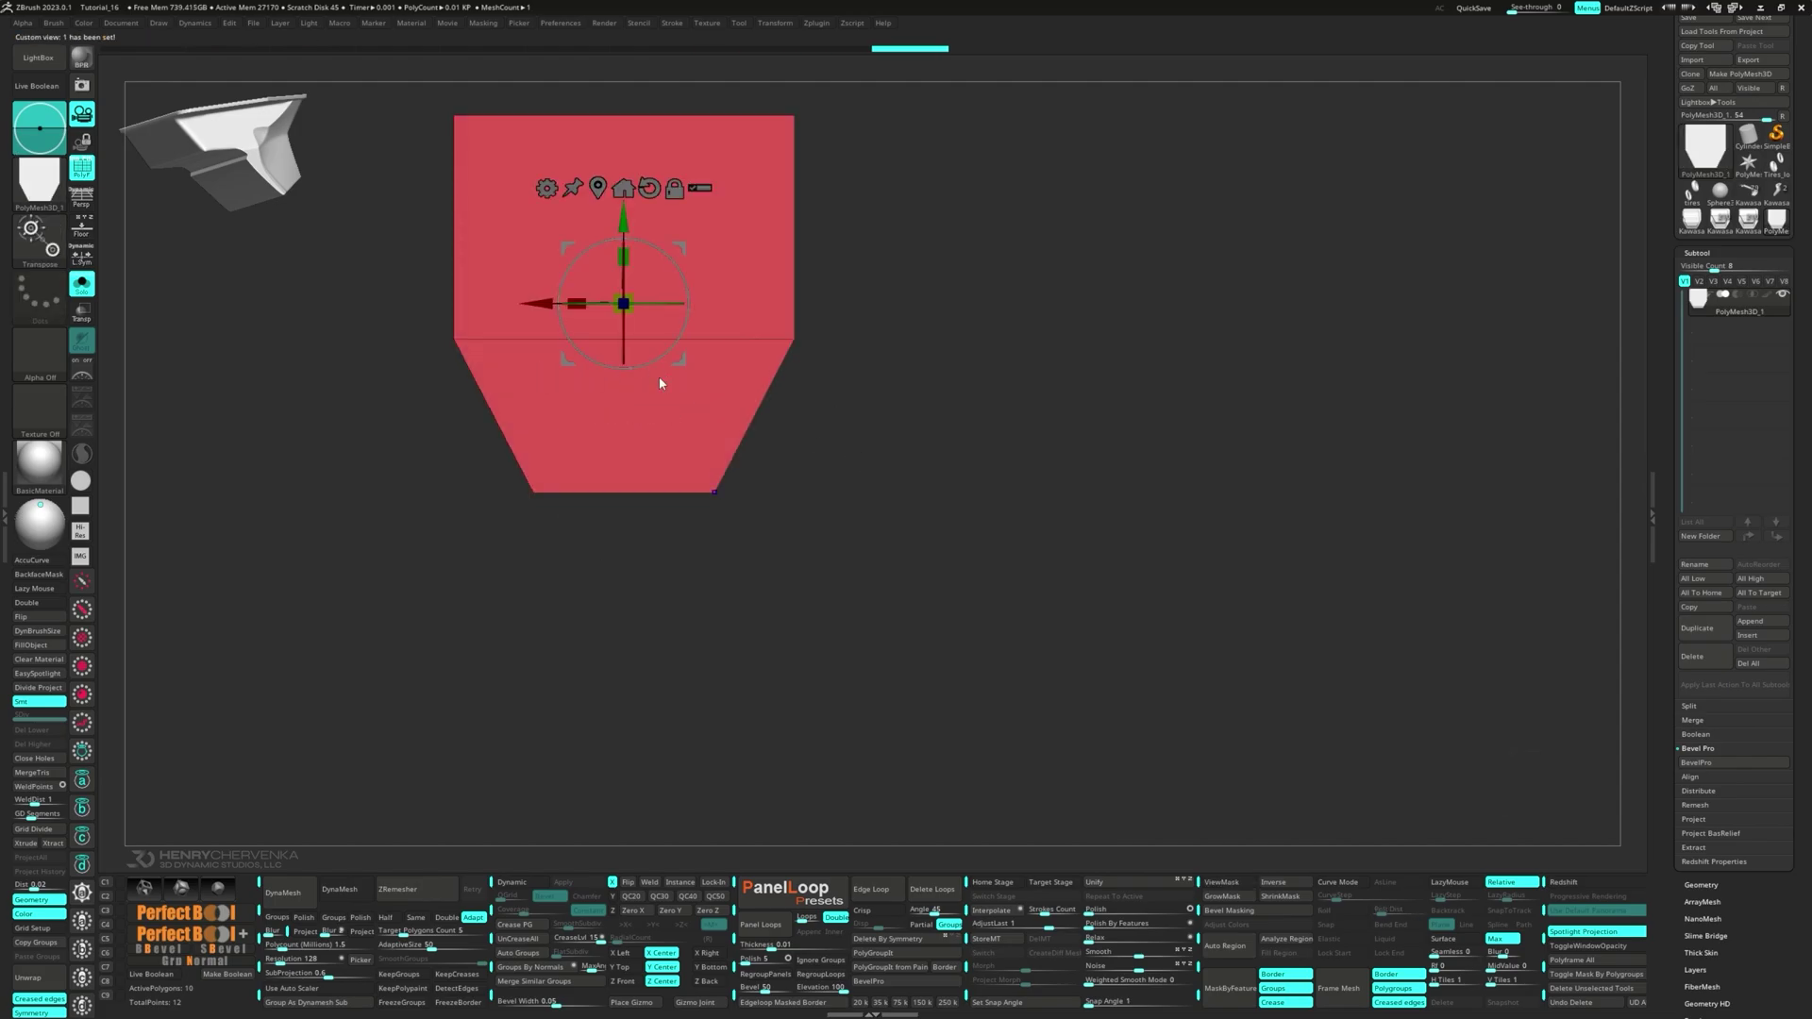
- Store the front view as custom view 1 and flatten the block's depth into a thin plate from the side
left_click_drag(858, 339, 988, 387)
left_click_drag(930, 263, 935, 568, "alt")
left_click_drag(640, 660, 673, 613)
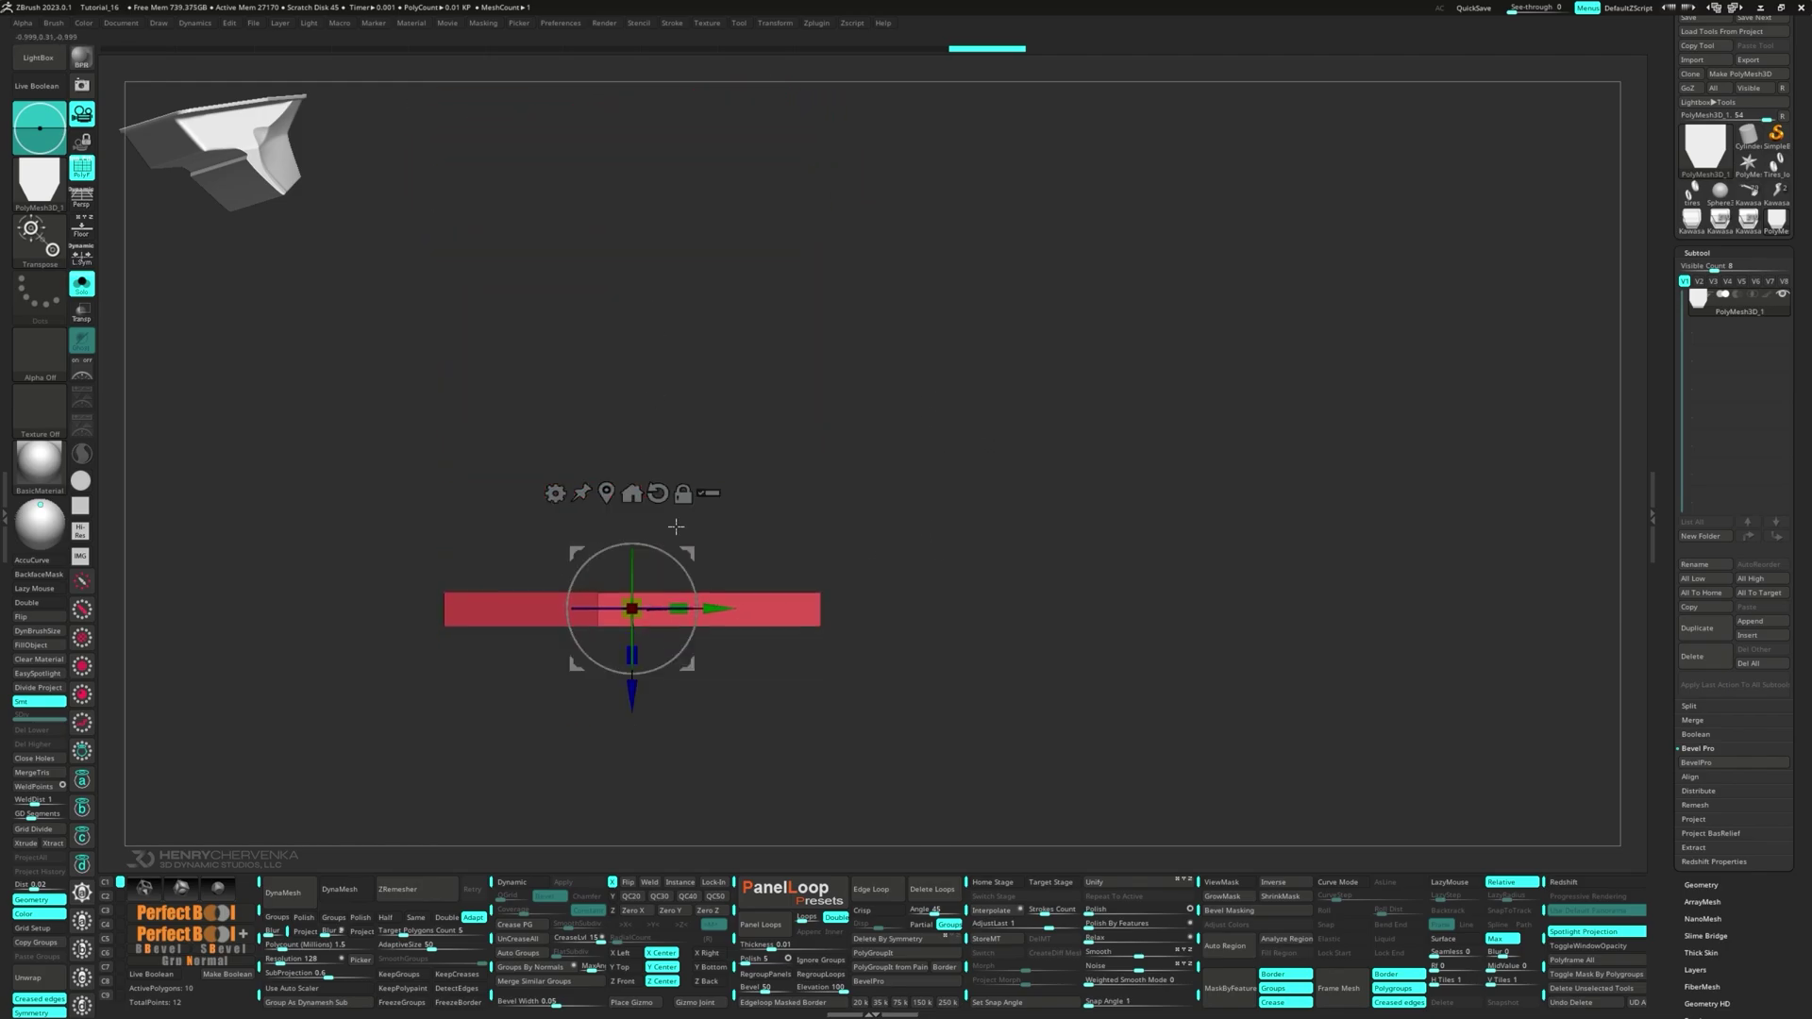
left_click_drag(809, 701, 813, 608, "alt")
left_click_drag(637, 601, 636, 394, "alt")
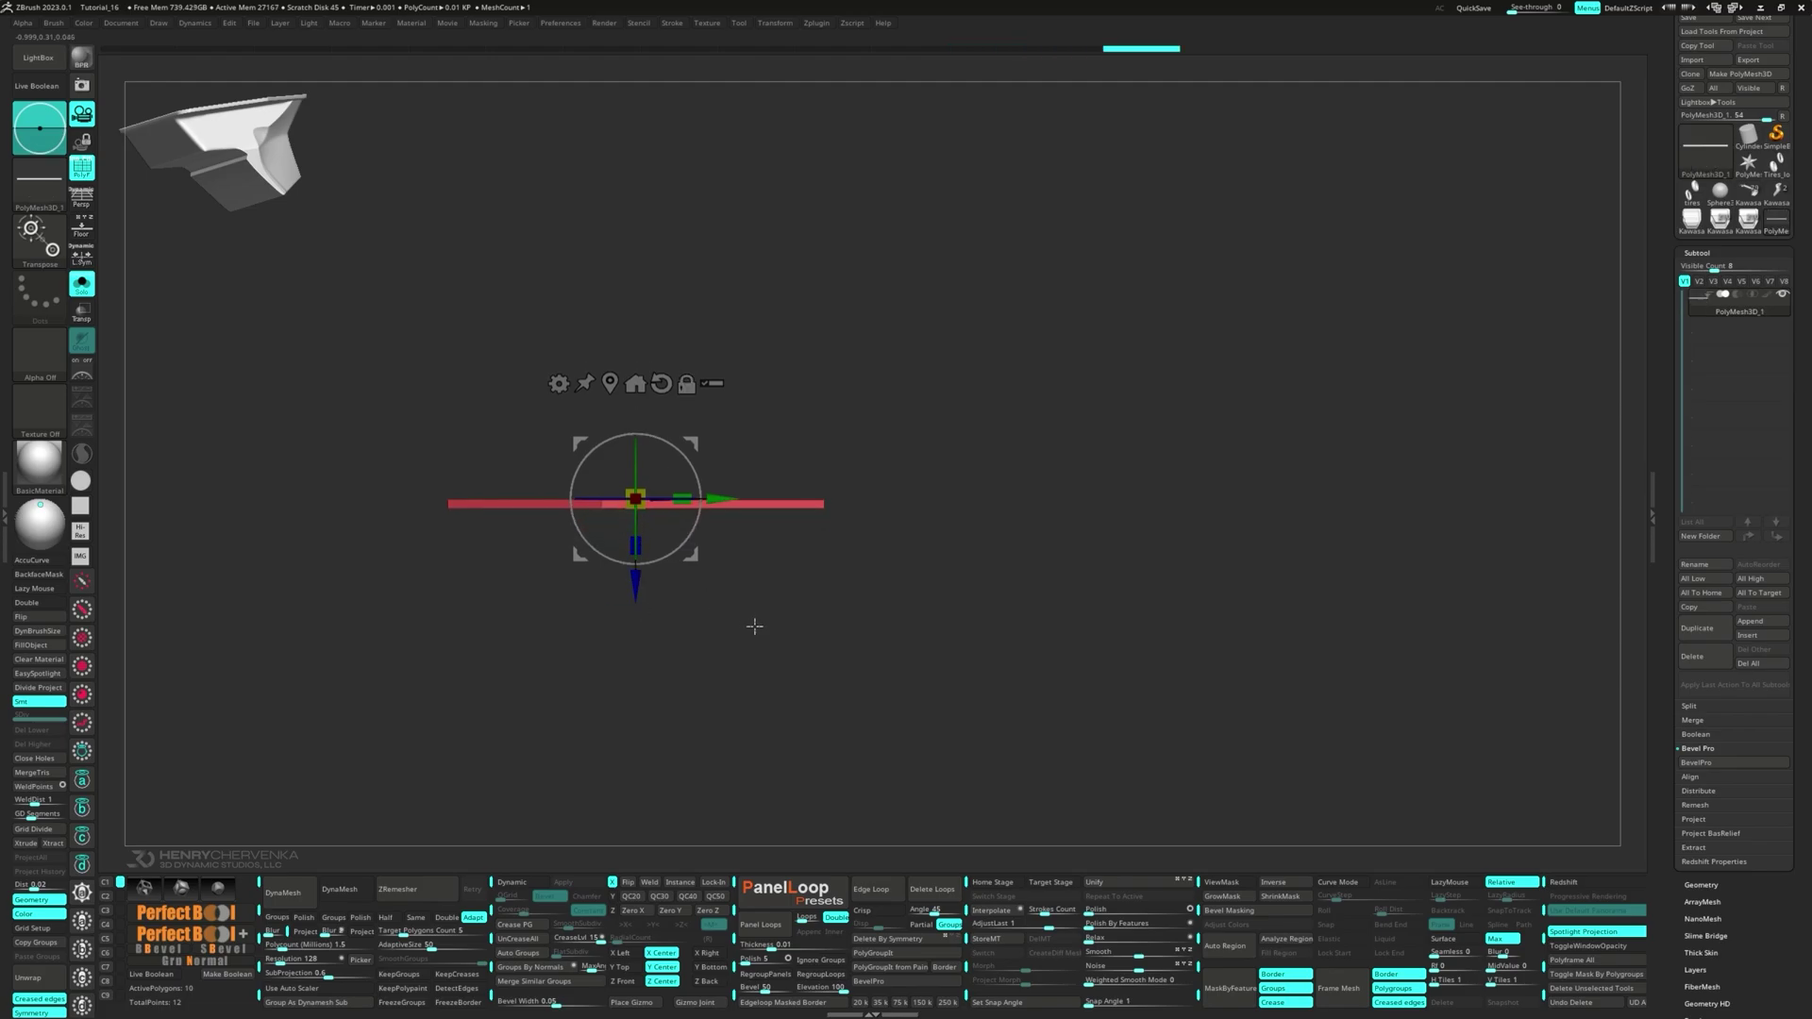
- Inset the plate's front faces as one flat island with the ZModeler Inset action, leaving a narrow rim
key("1")
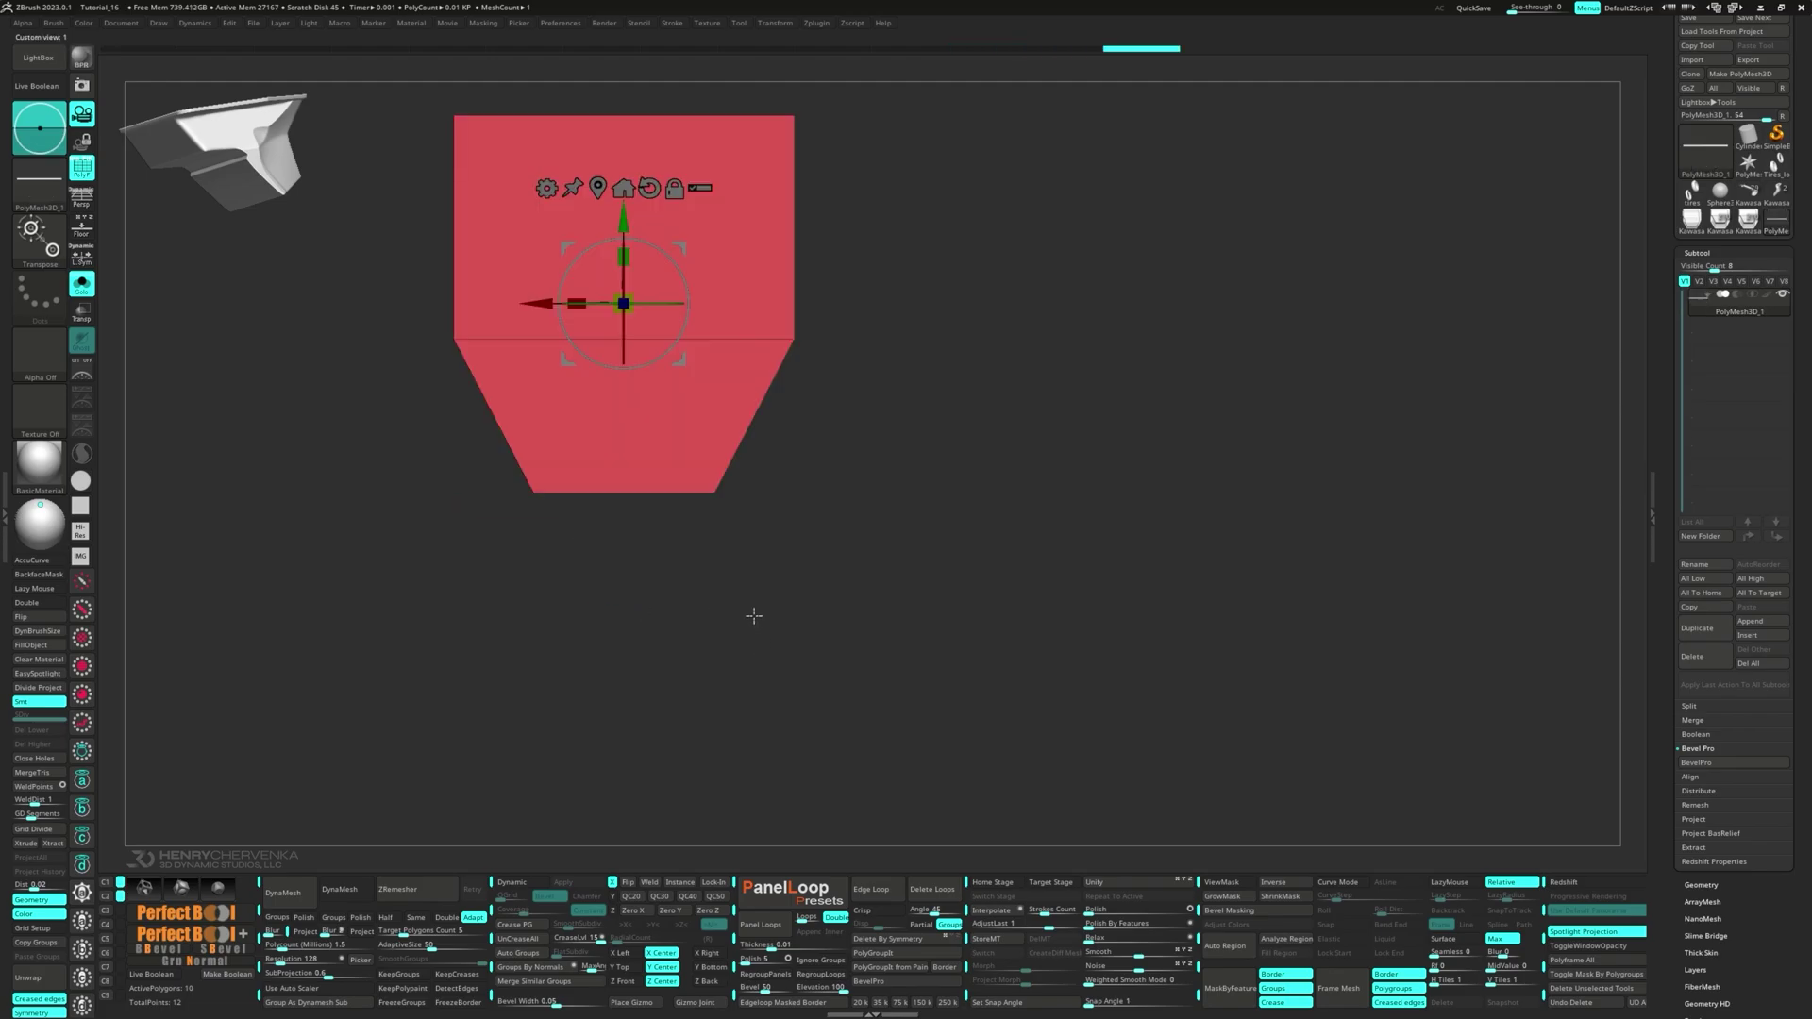
key("q")
key("space")
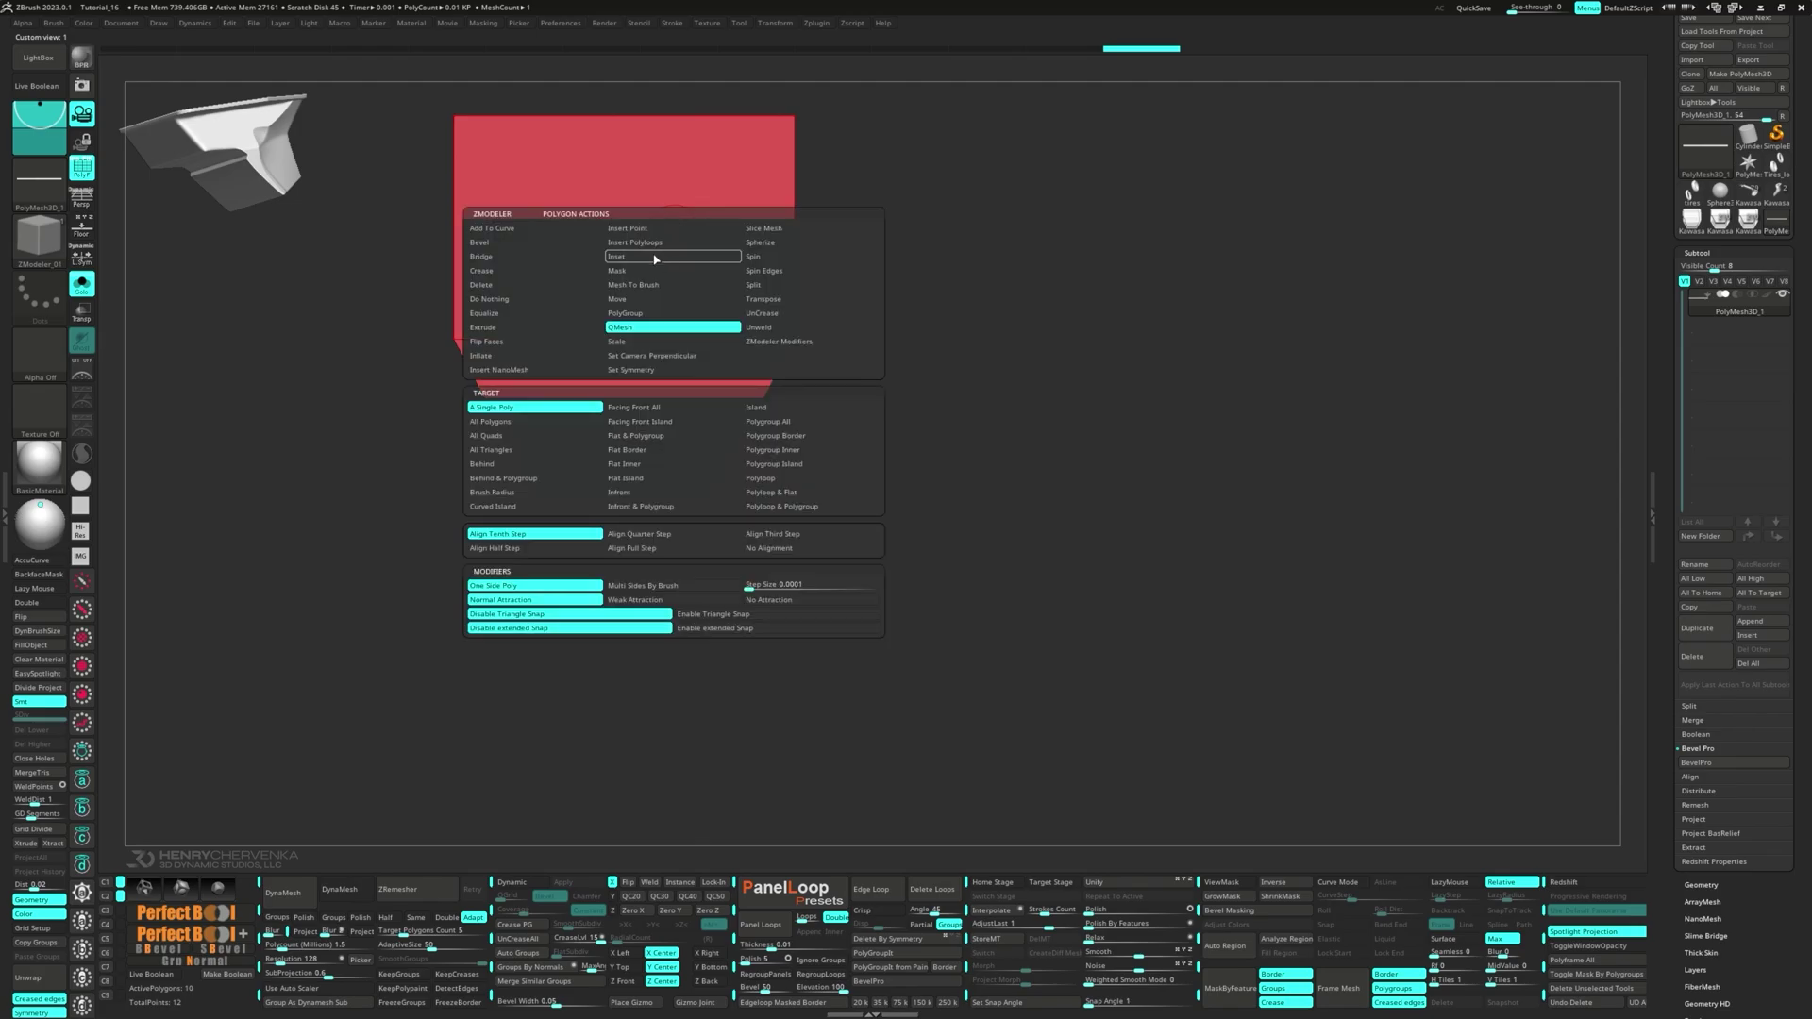
left_click(655, 257)
left_click_drag(635, 266, 631, 274)
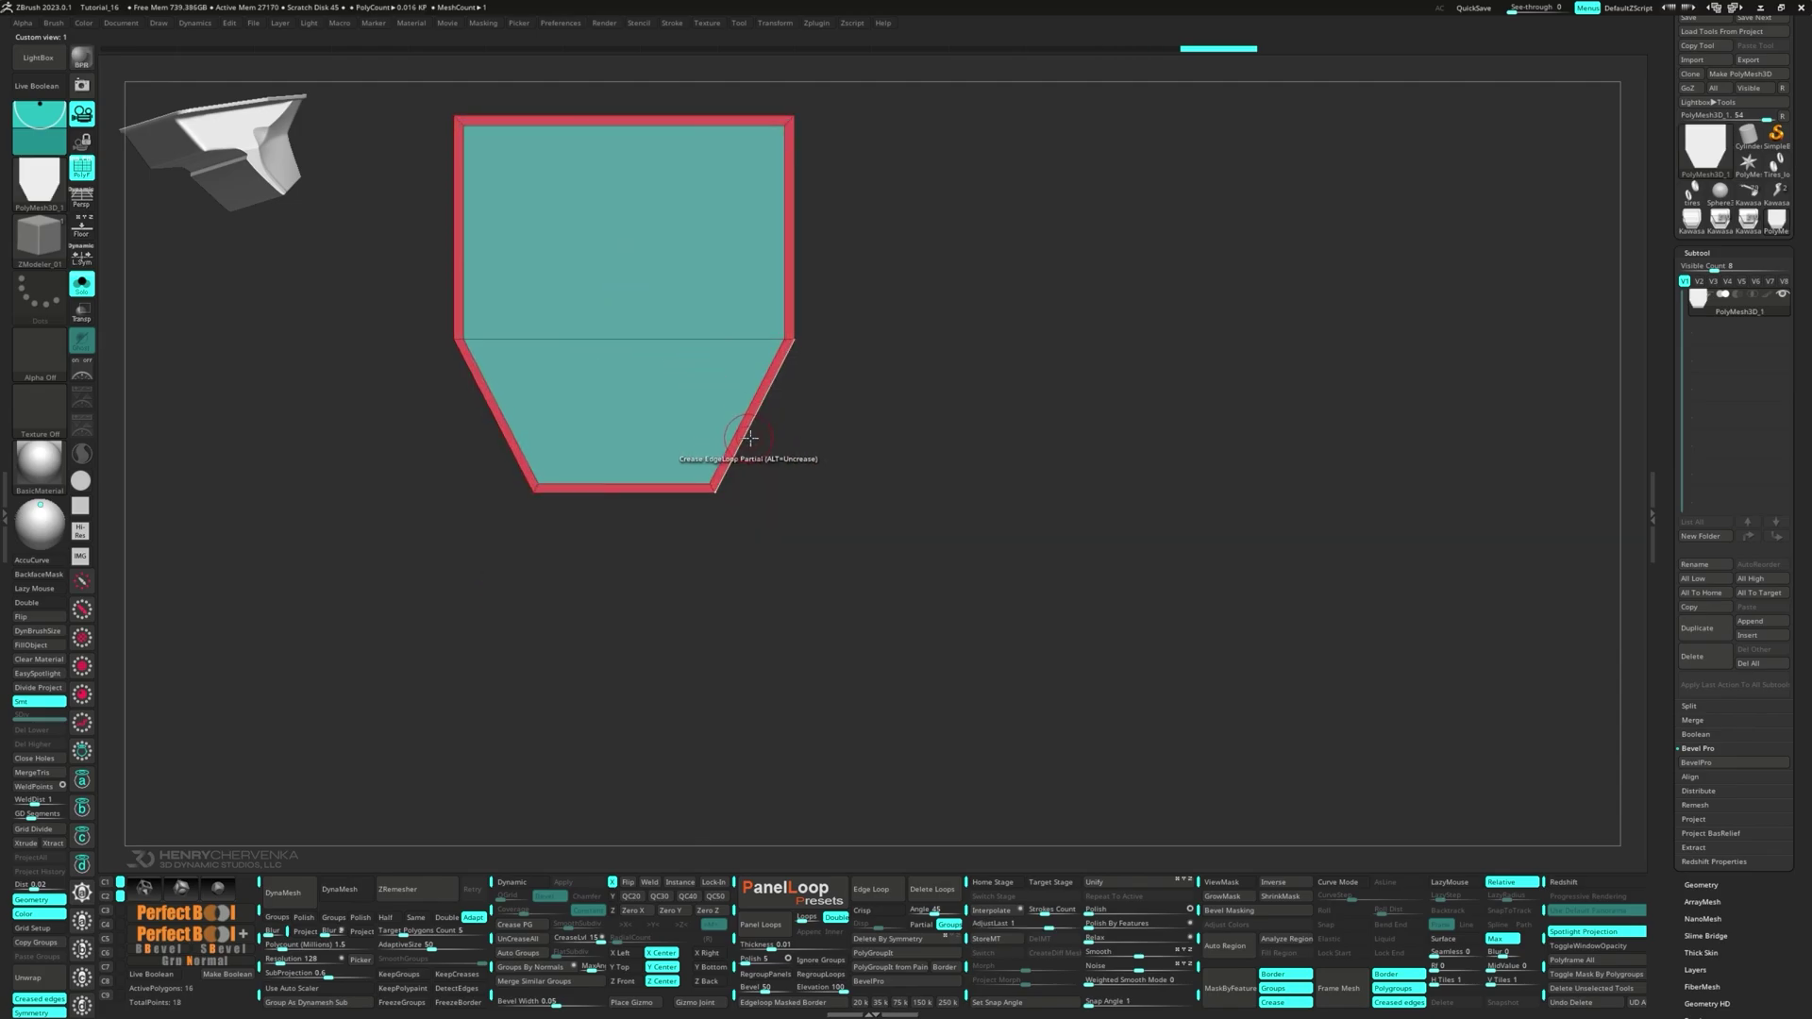
- Slice the plate horizontally through its tapered lower section with the SliceCurve brush
key("b")
key("s")
key("c")
left_click_drag(381, 436, 972, 436, "ctrl+shift")
- Shift the inset's right inner edge inward to widen that side of the rim, and merge all faces into one polygroup
key("space")
left_click(865, 301)
left_click_drag(770, 262, 724, 262)
key("space")
left_click(817, 358)
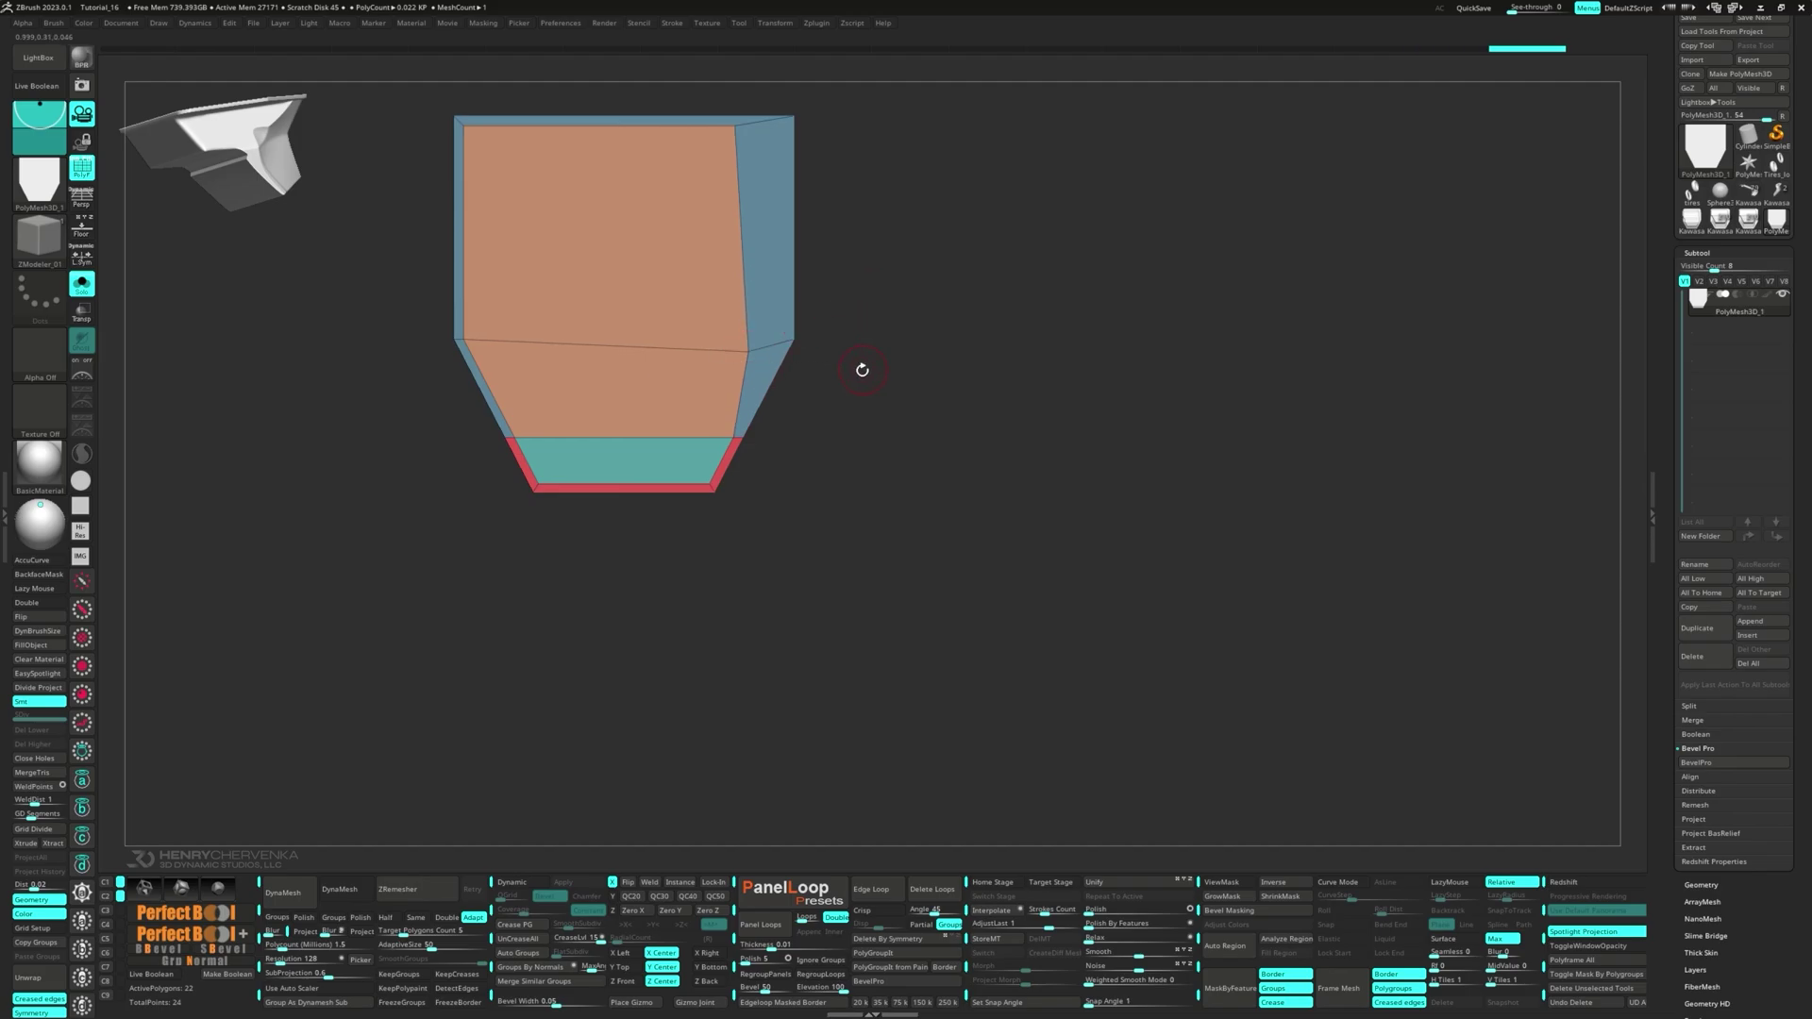
key("ctrl+w")
- Extrude the inset faces above the slice line out of the plate with the ZModeler QMesh action
key("space")
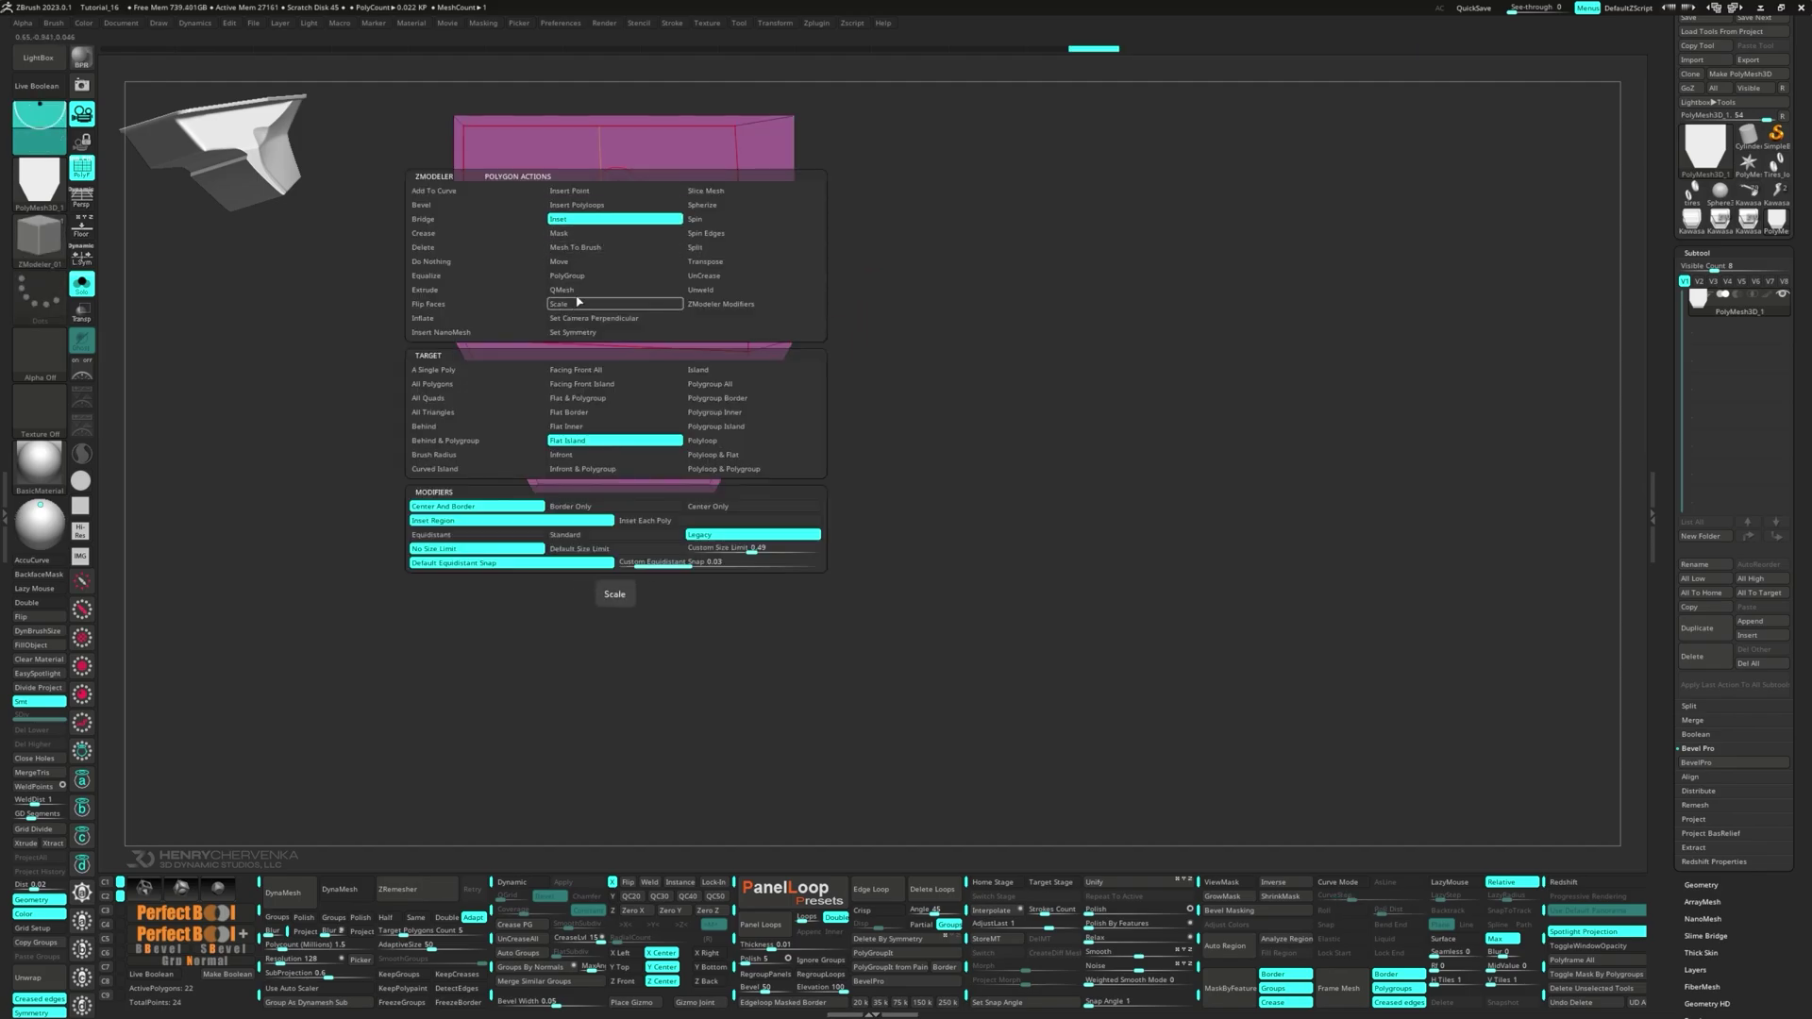
left_click(578, 298)
right_click_drag(608, 361, 617, 314)
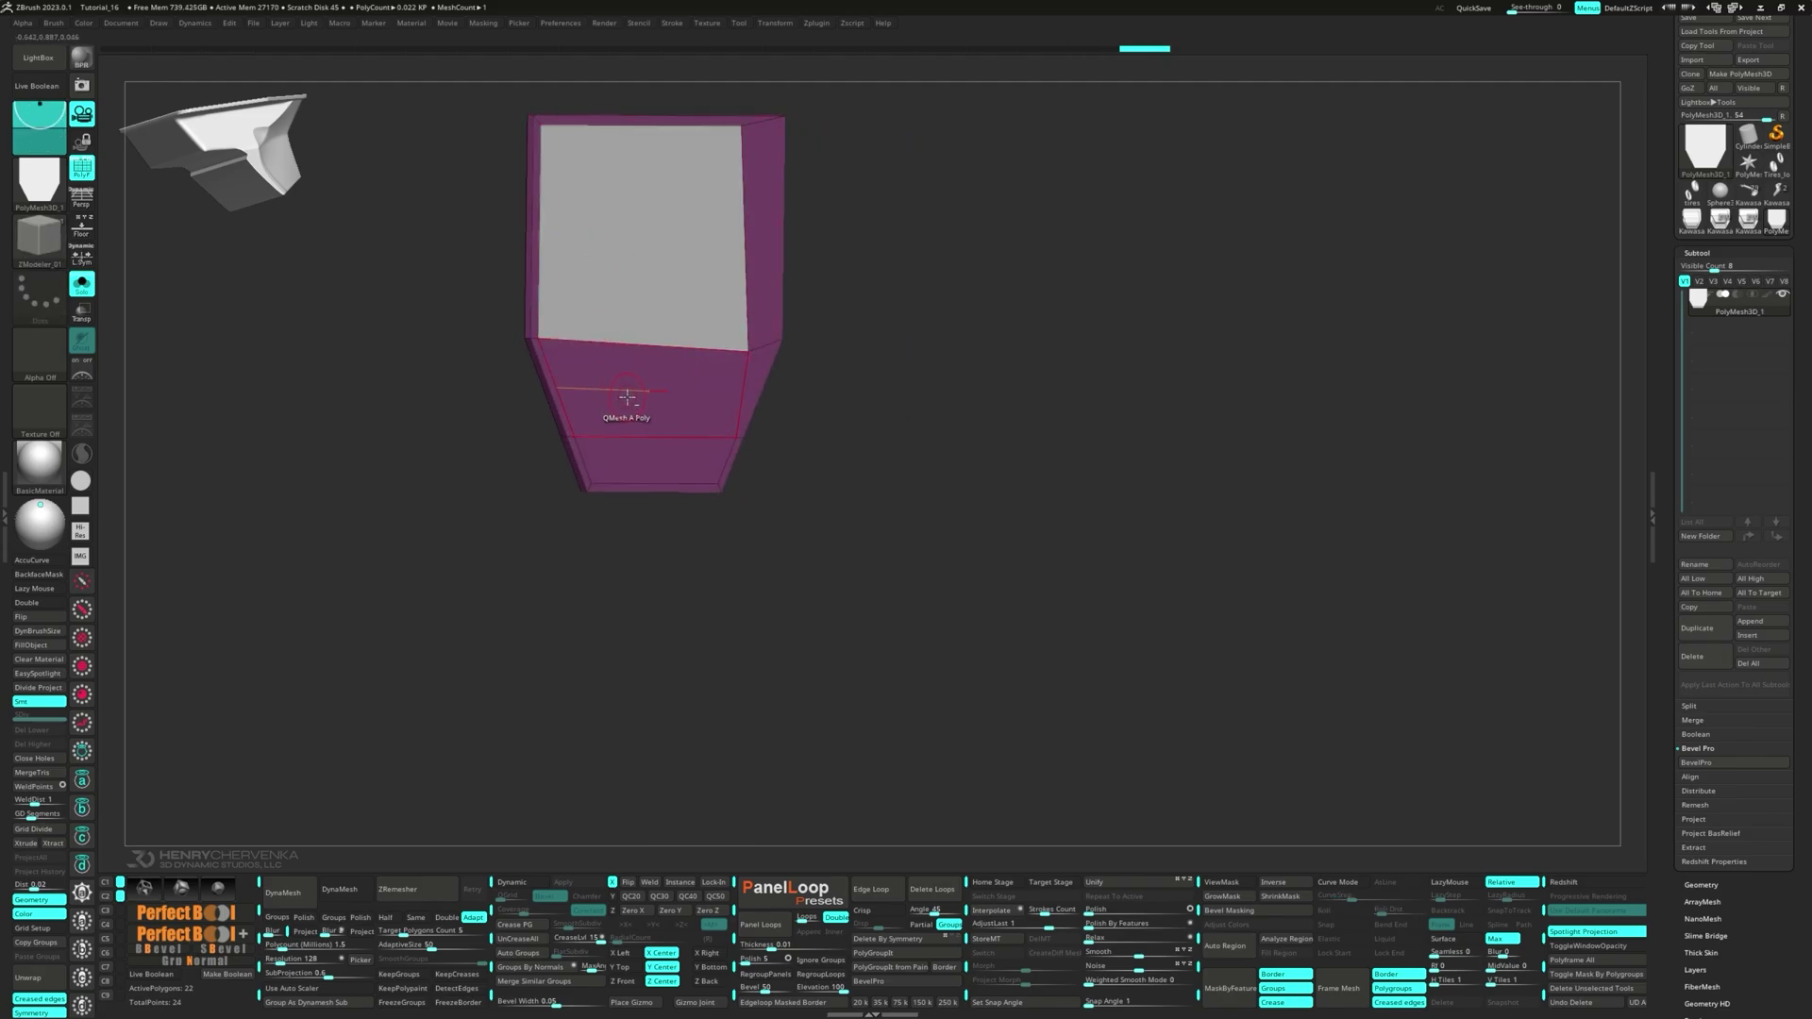
left_click_drag(628, 397, 626, 455)
right_click_drag(627, 455, 866, 410)
- In the side view, isolate the extrusion's end face, shorten the block and reposition and scale that face for sloped sides
left_click_drag(394, 591, 913, 705, "ctrl")
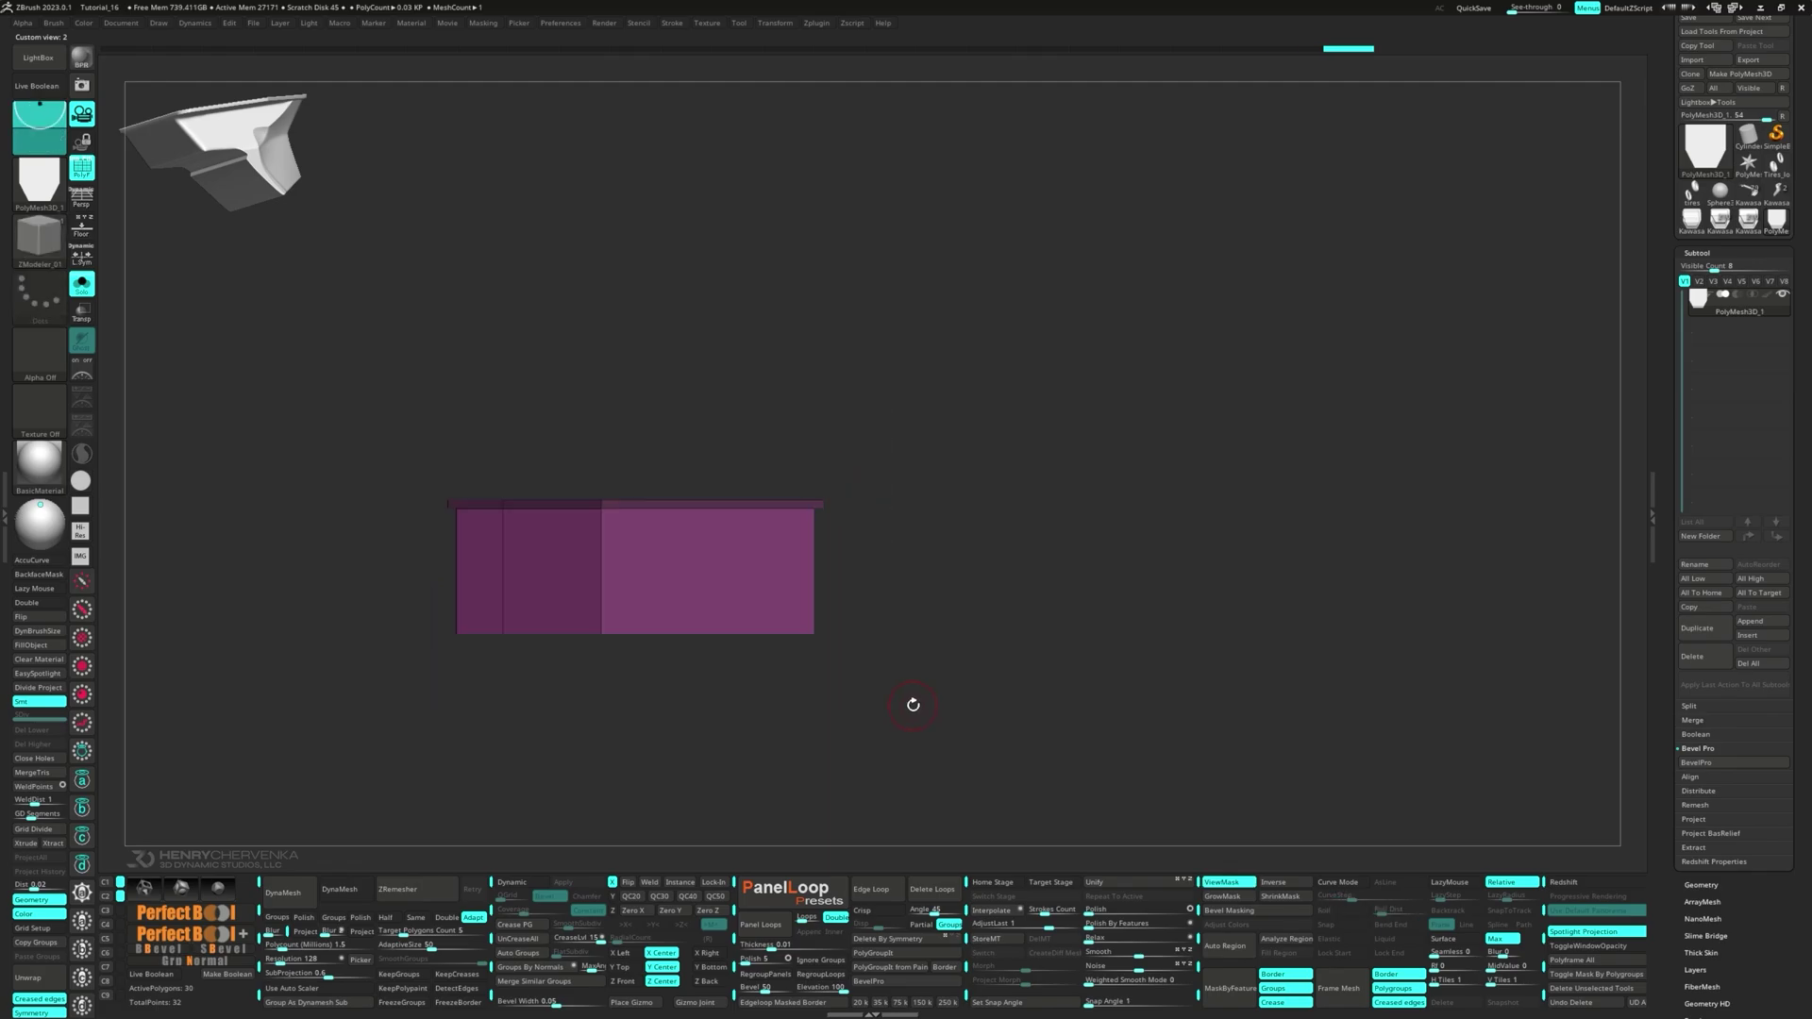
key("w")
left_click_drag(635, 582, 638, 549)
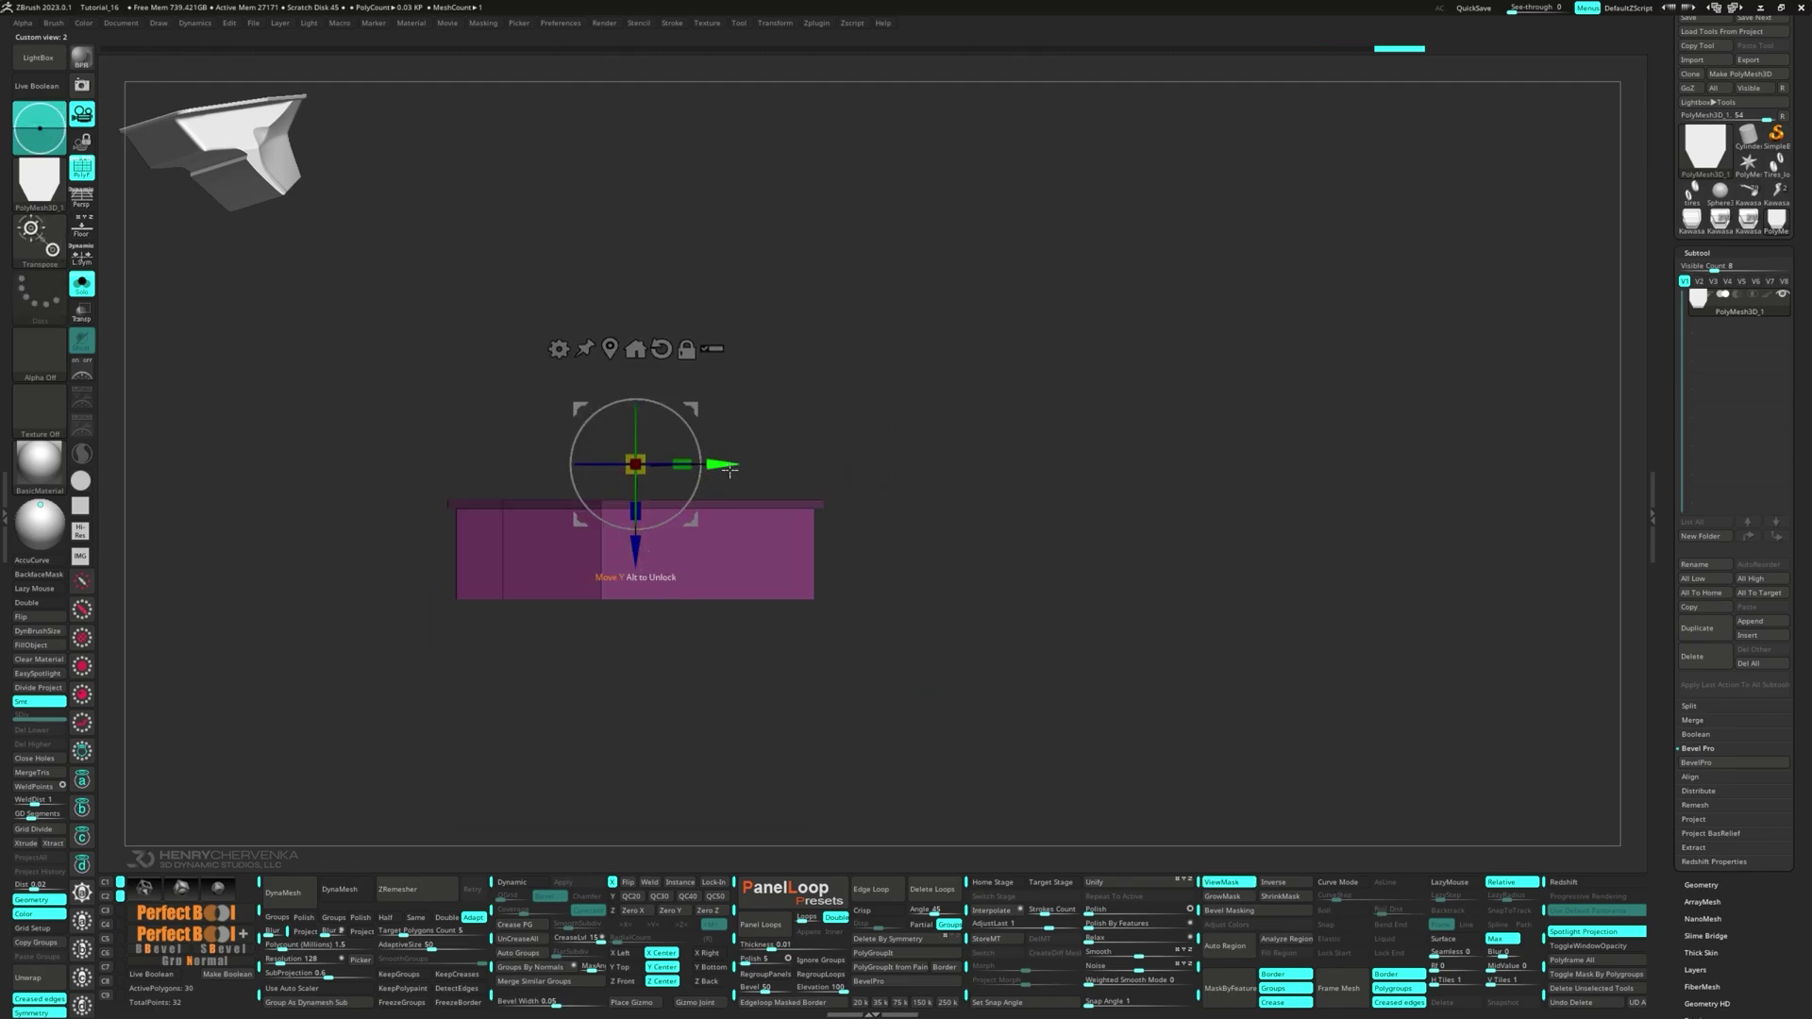
left_click_drag(730, 469, 770, 463)
left_click_drag(686, 546, 686, 574)
left_click_drag(764, 492, 770, 491)
- Mask part of the end face, move the free points to slant it in the side view, and clear the mask
left_click_drag(709, 718, 634, 598, "ctrl")
left_click_drag(749, 549, 754, 504)
left_click_drag(482, 580, 503, 668, "ctrl")
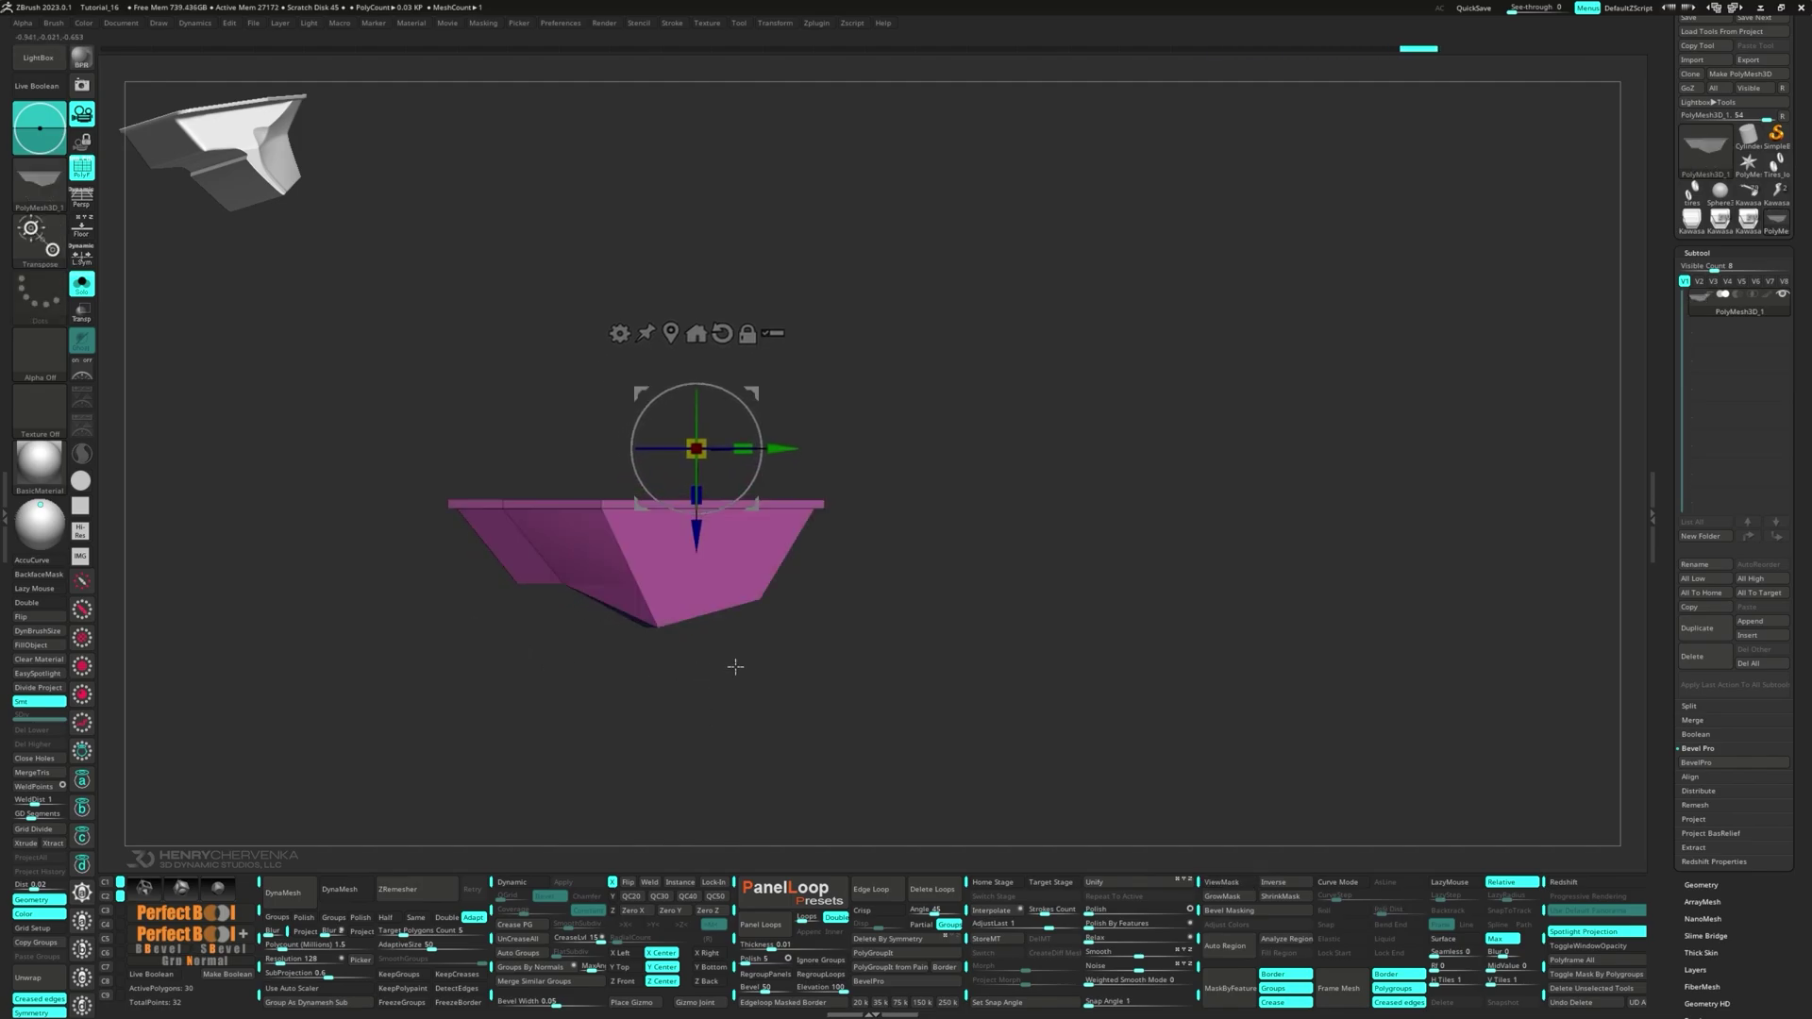
- Store the opposite side view as custom view 3 and nudge the block's lowest corner edge slightly
key("q")
mouse_move(829, 657)
left_mouse_down()
mouse_move(716, 666)
mouse_move(667, 696)
left_mouse_up()
left_click_drag(667, 697, 1386, 698, "alt")
key("ctrl+shift+3")
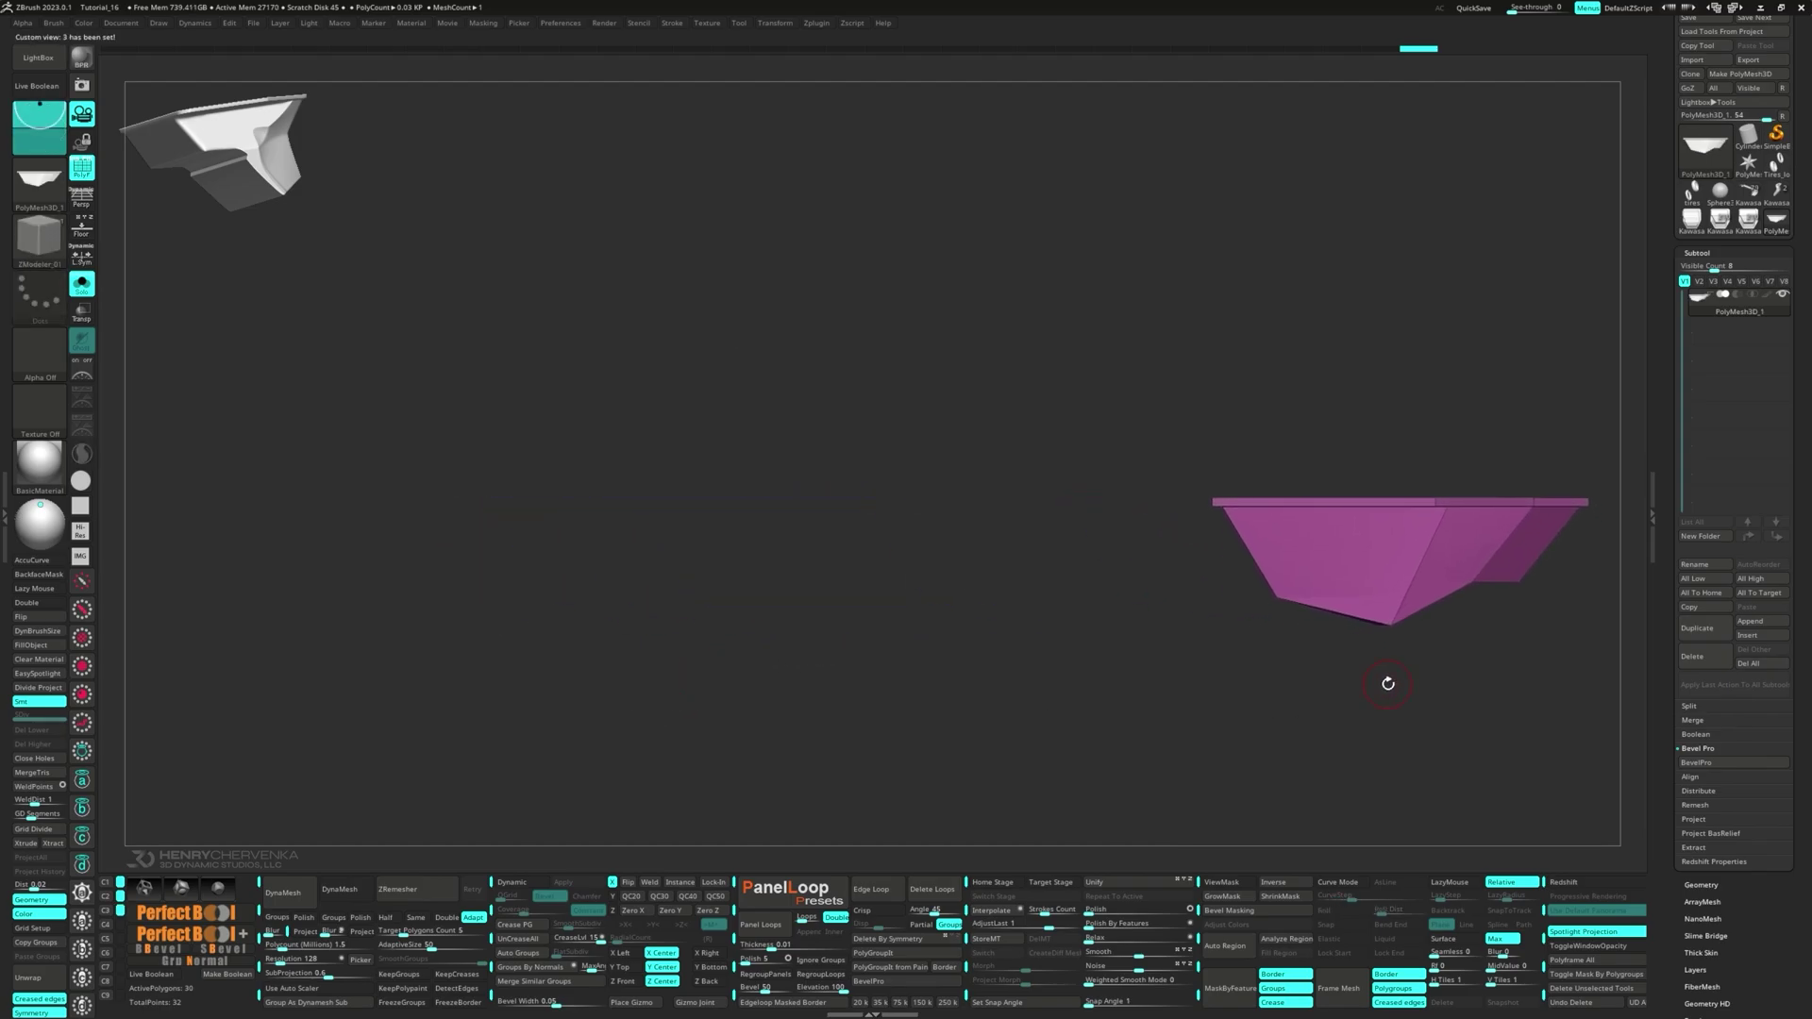
key("space")
left_click(1529, 599)
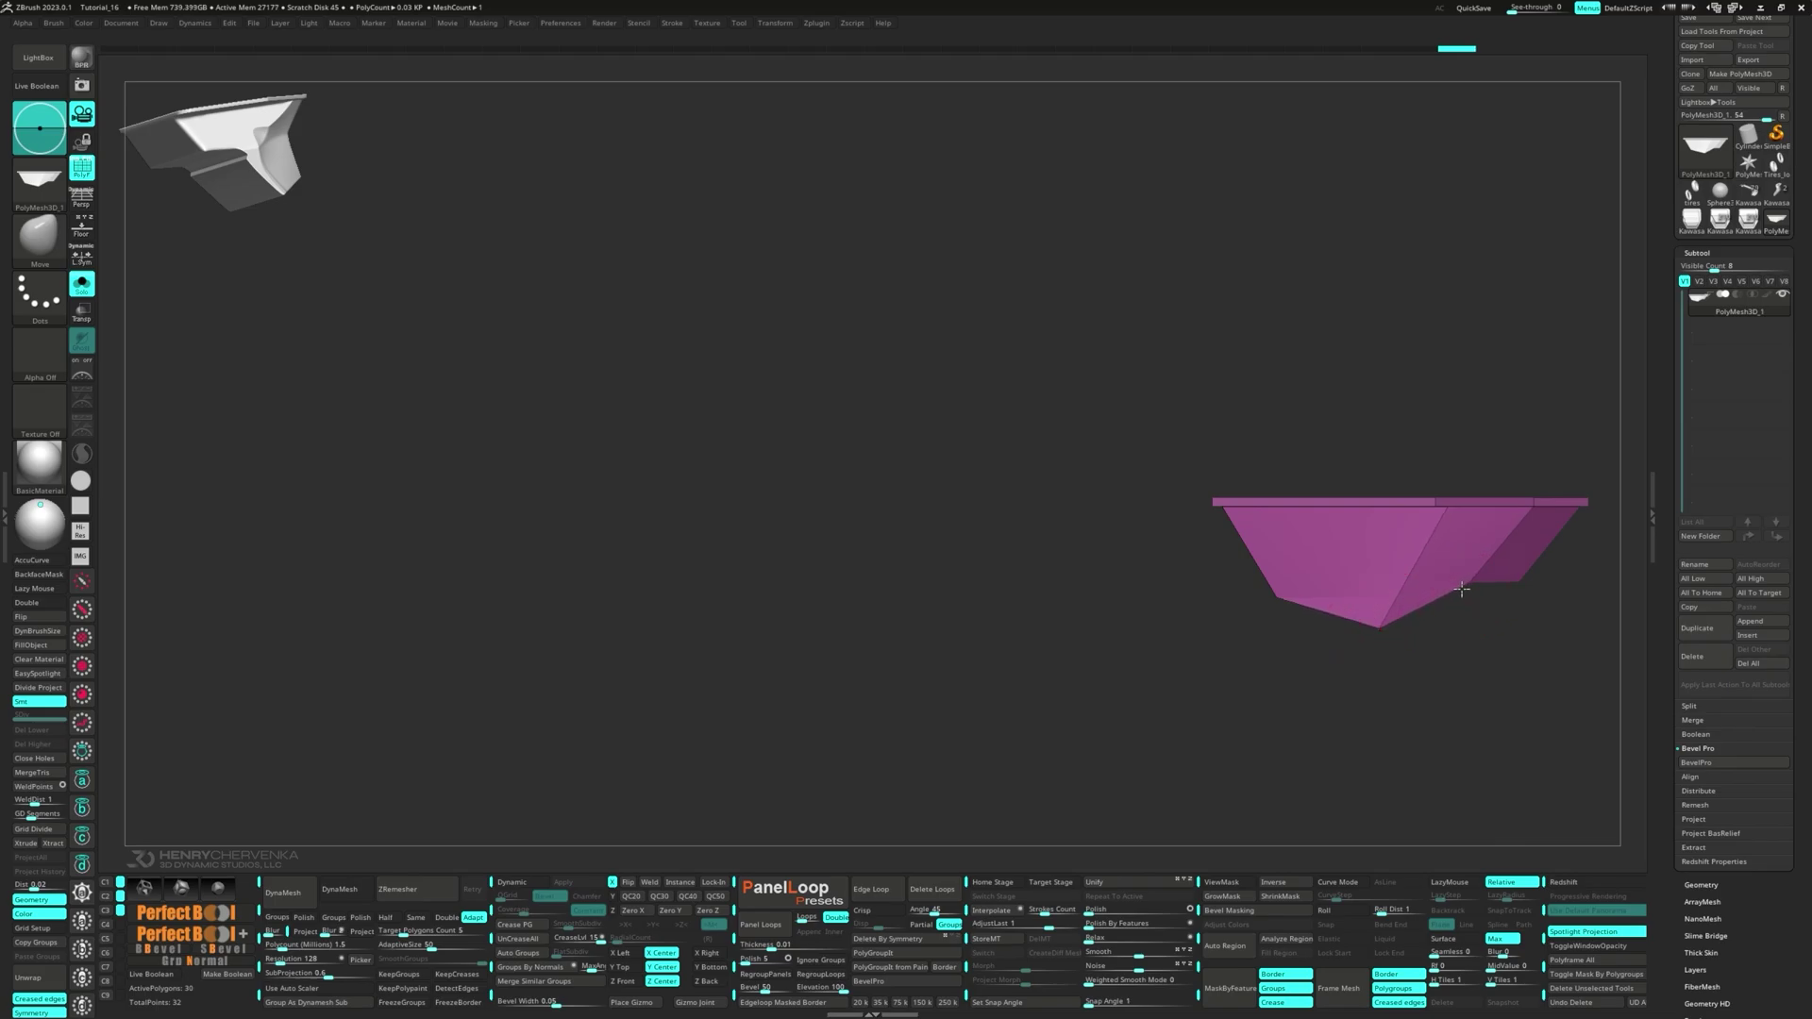
- Isolate the slanted end face beside the lowest corner, extrude it into an angled lower block, and clear the mask
key("ctrl")
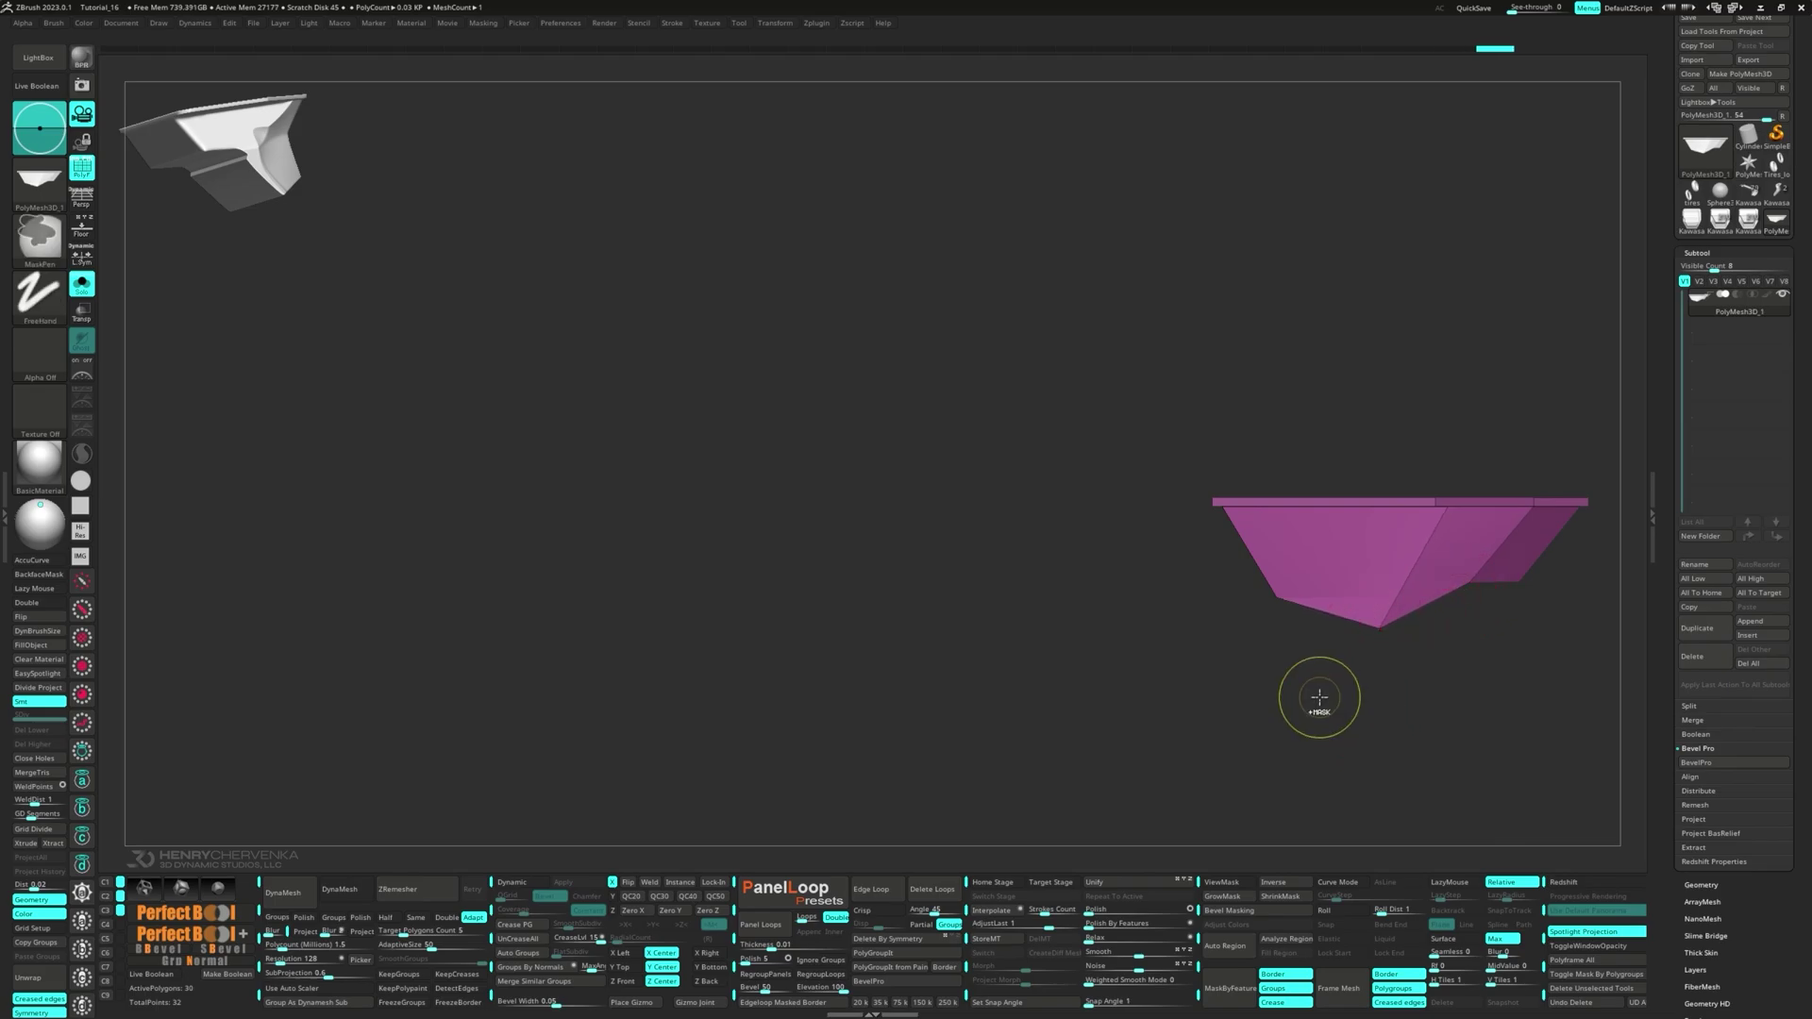
mouse_move(1308, 769)
left_mouse_down("ctrl")
mouse_move(1520, 649)
mouse_move(1545, 557)
left_mouse_up("ctrl")
key("w")
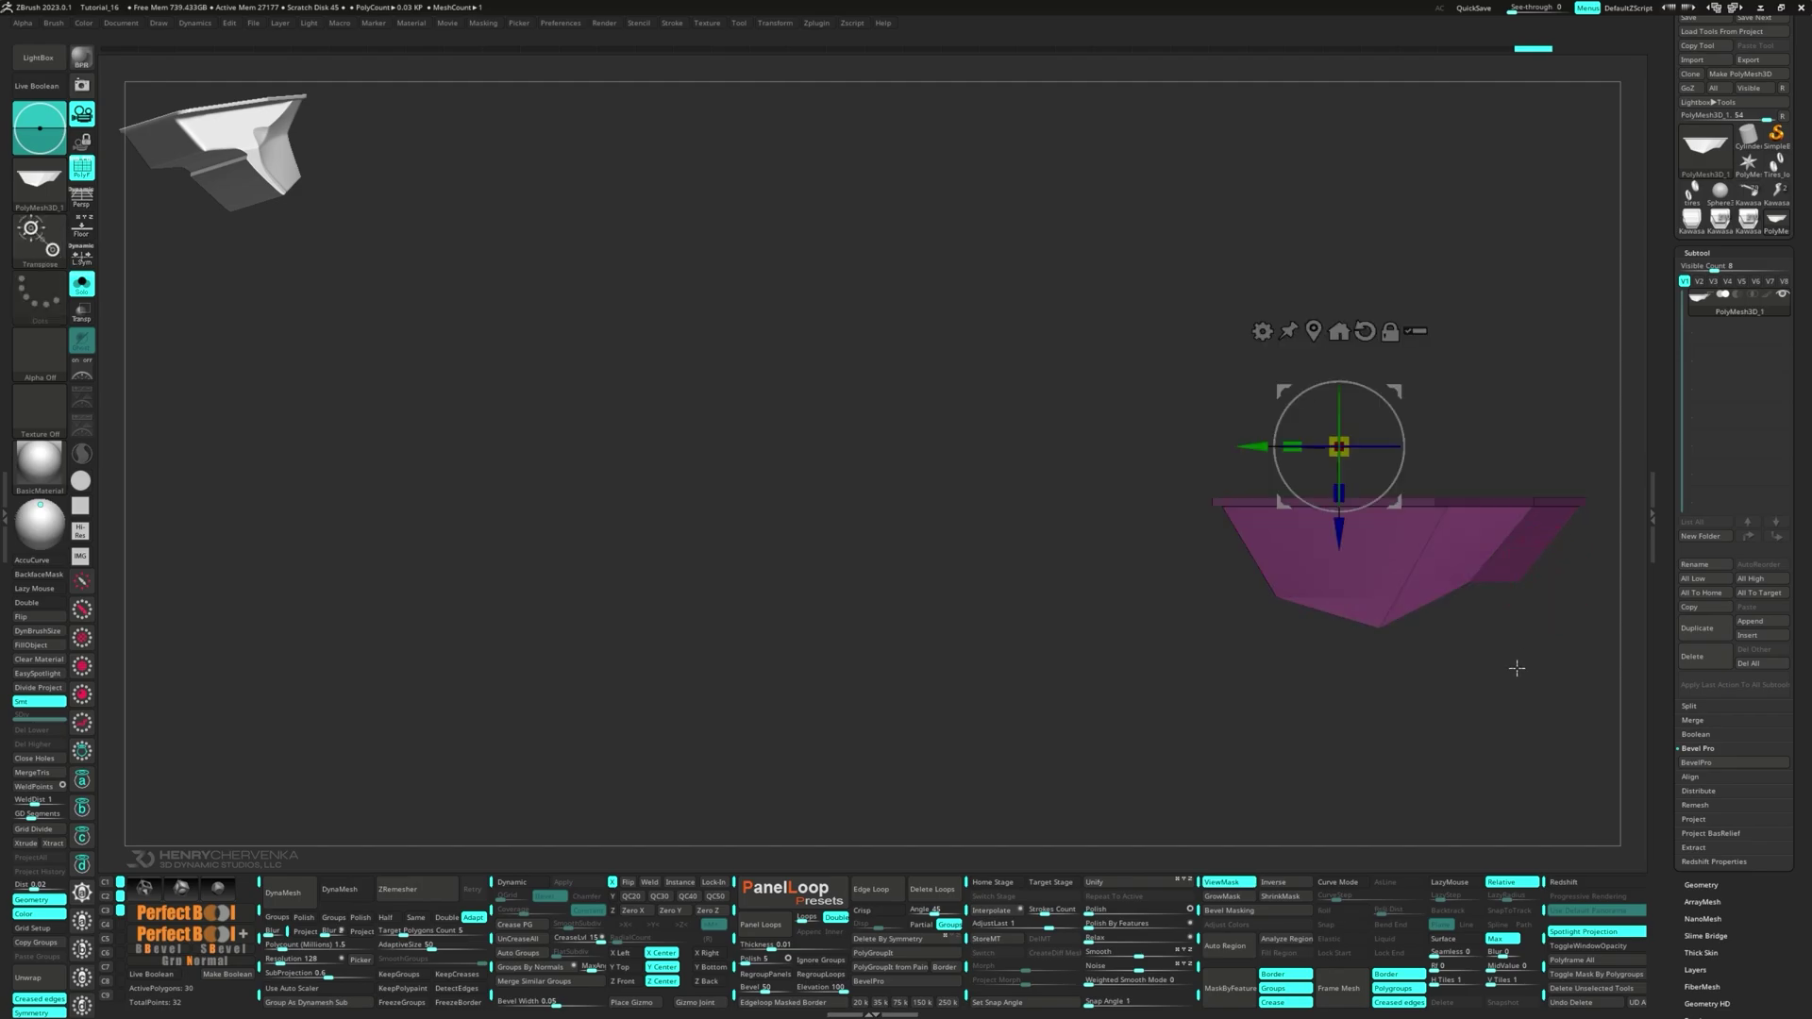
mouse_move(1393, 505)
left_mouse_down("ctrl")
mouse_move(1405, 607)
mouse_move(1435, 625)
mouse_move(1467, 601)
left_mouse_up("ctrl")
left_click_drag(1347, 688, 1364, 705, "ctrl")
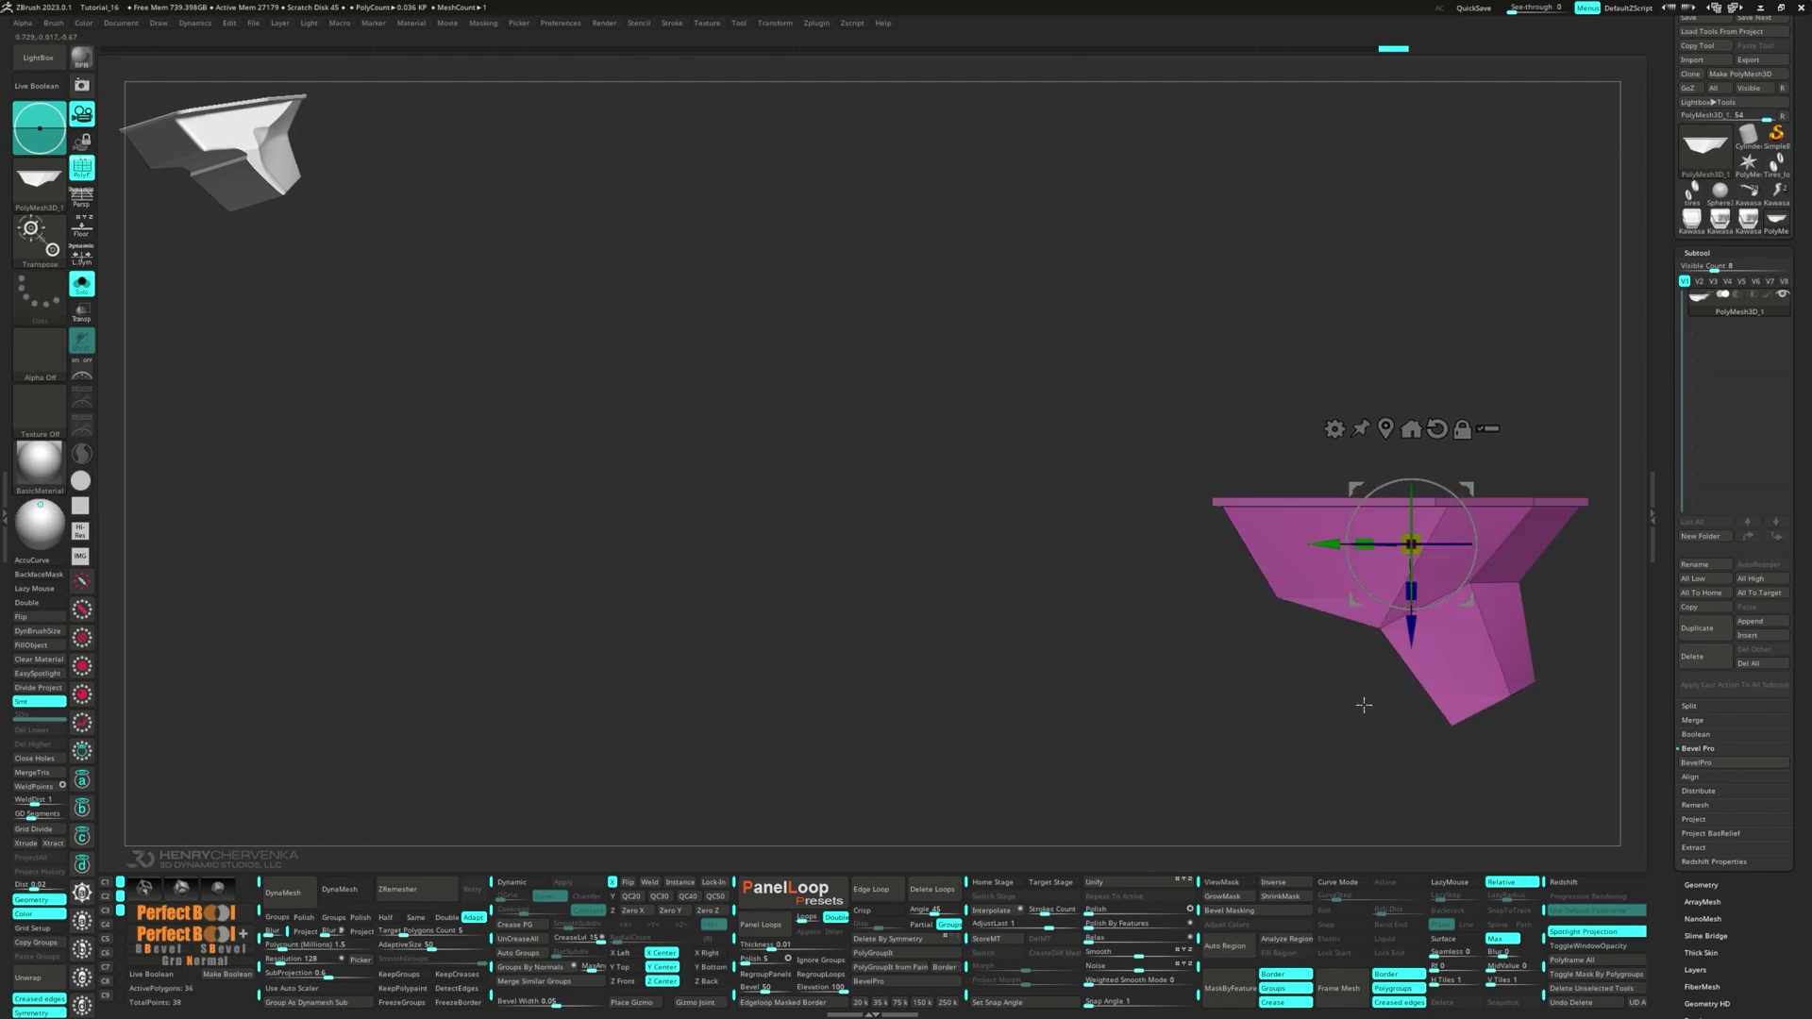
- Insert an edge loop around the lower block's middle and push it outward with the Move Infinite Depth brush
key("grave")
key("q")
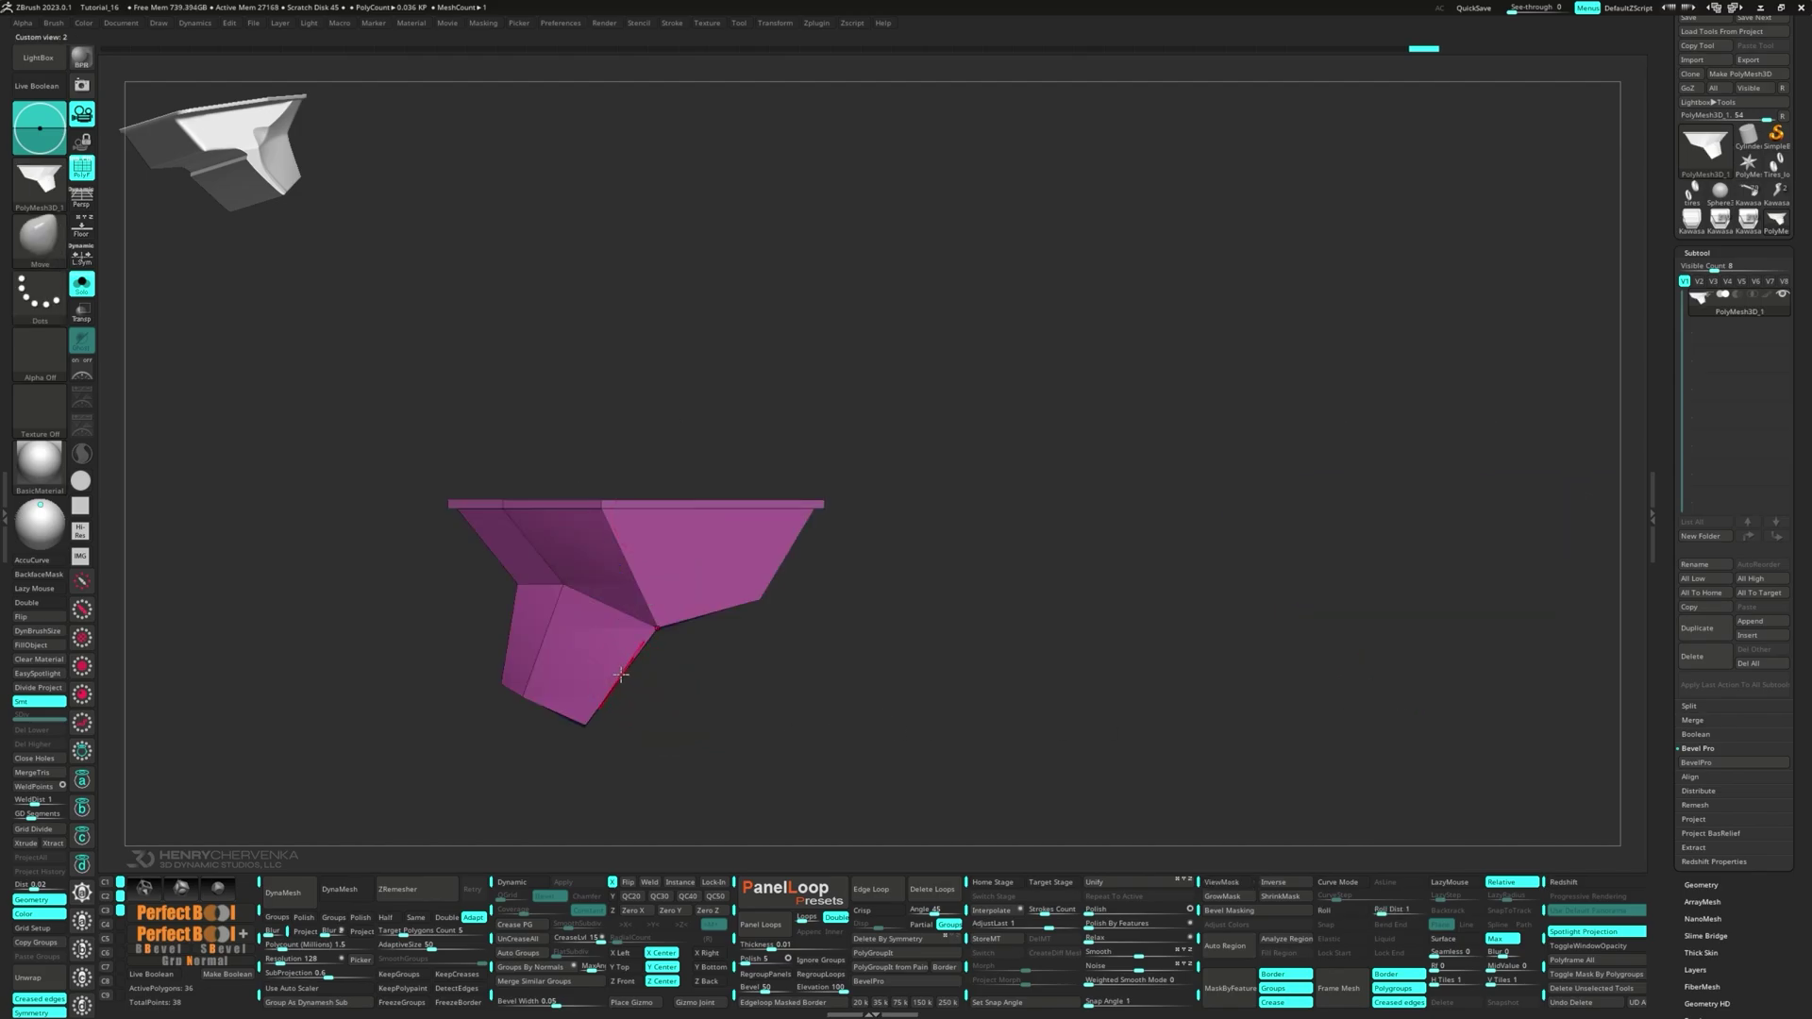
key("space")
left_click(586, 491)
key("space")
left_click(523, 605)
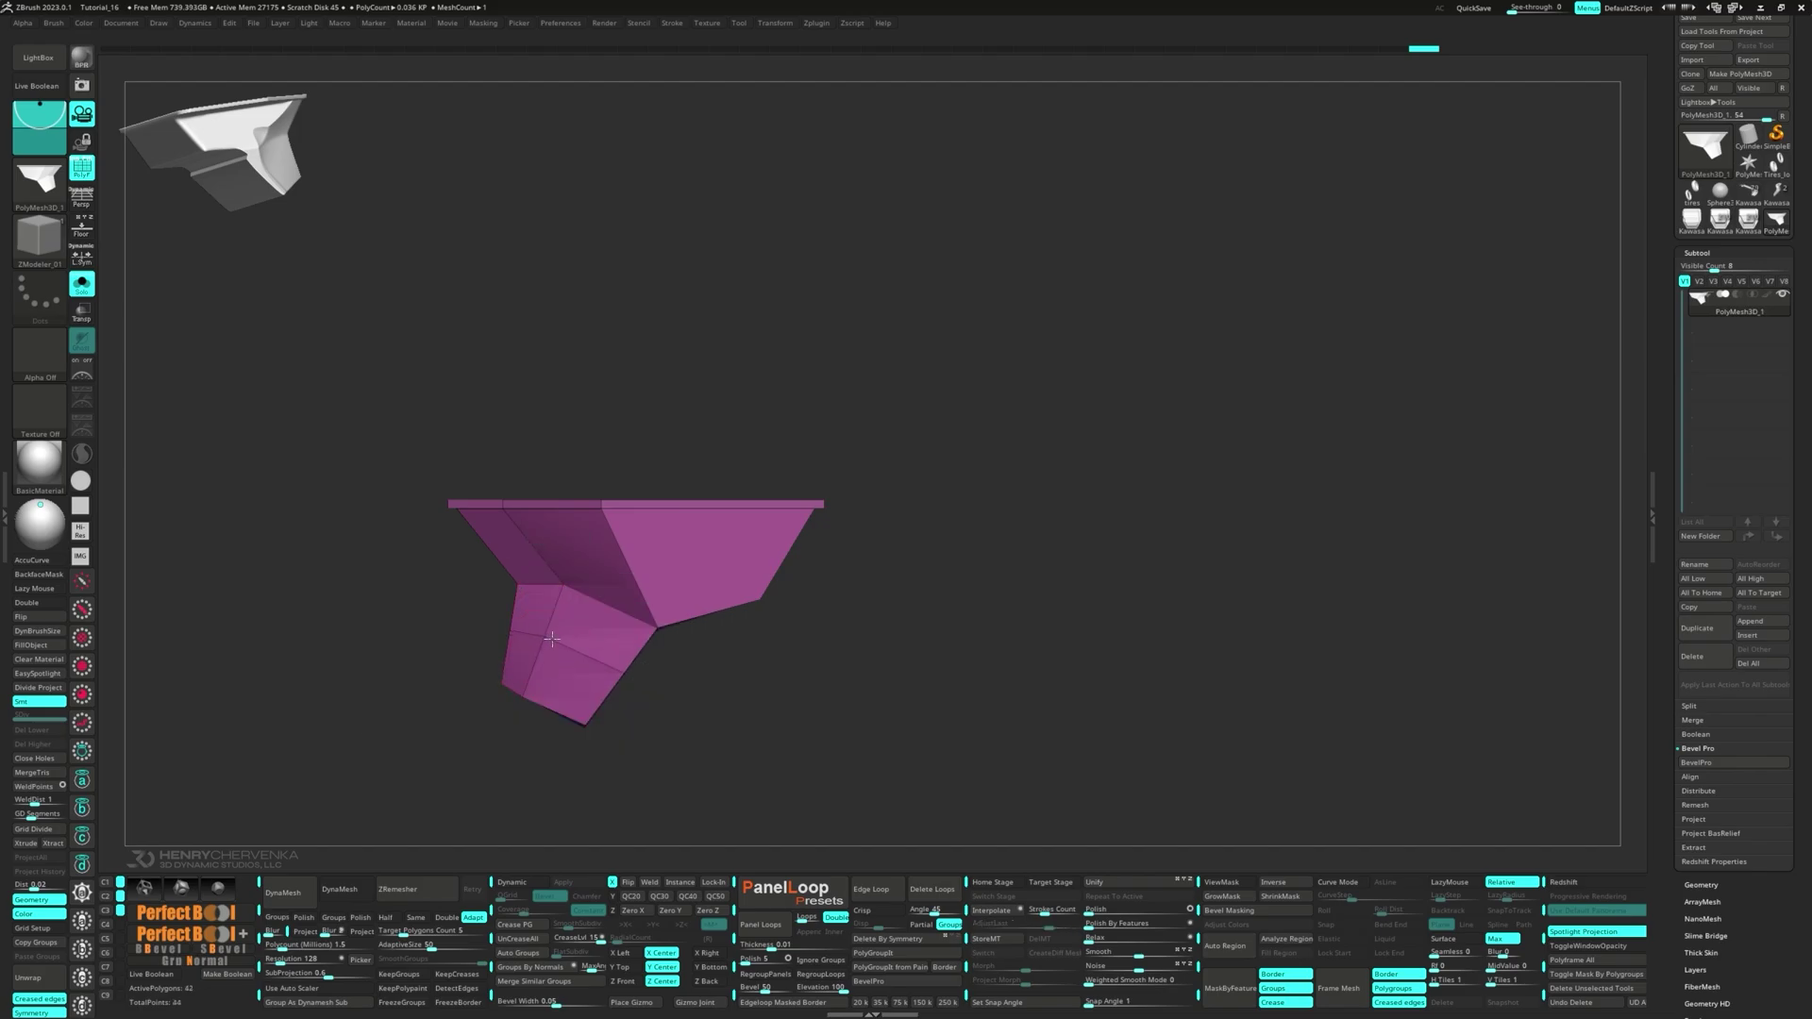
key("b")
left_click(623, 668)
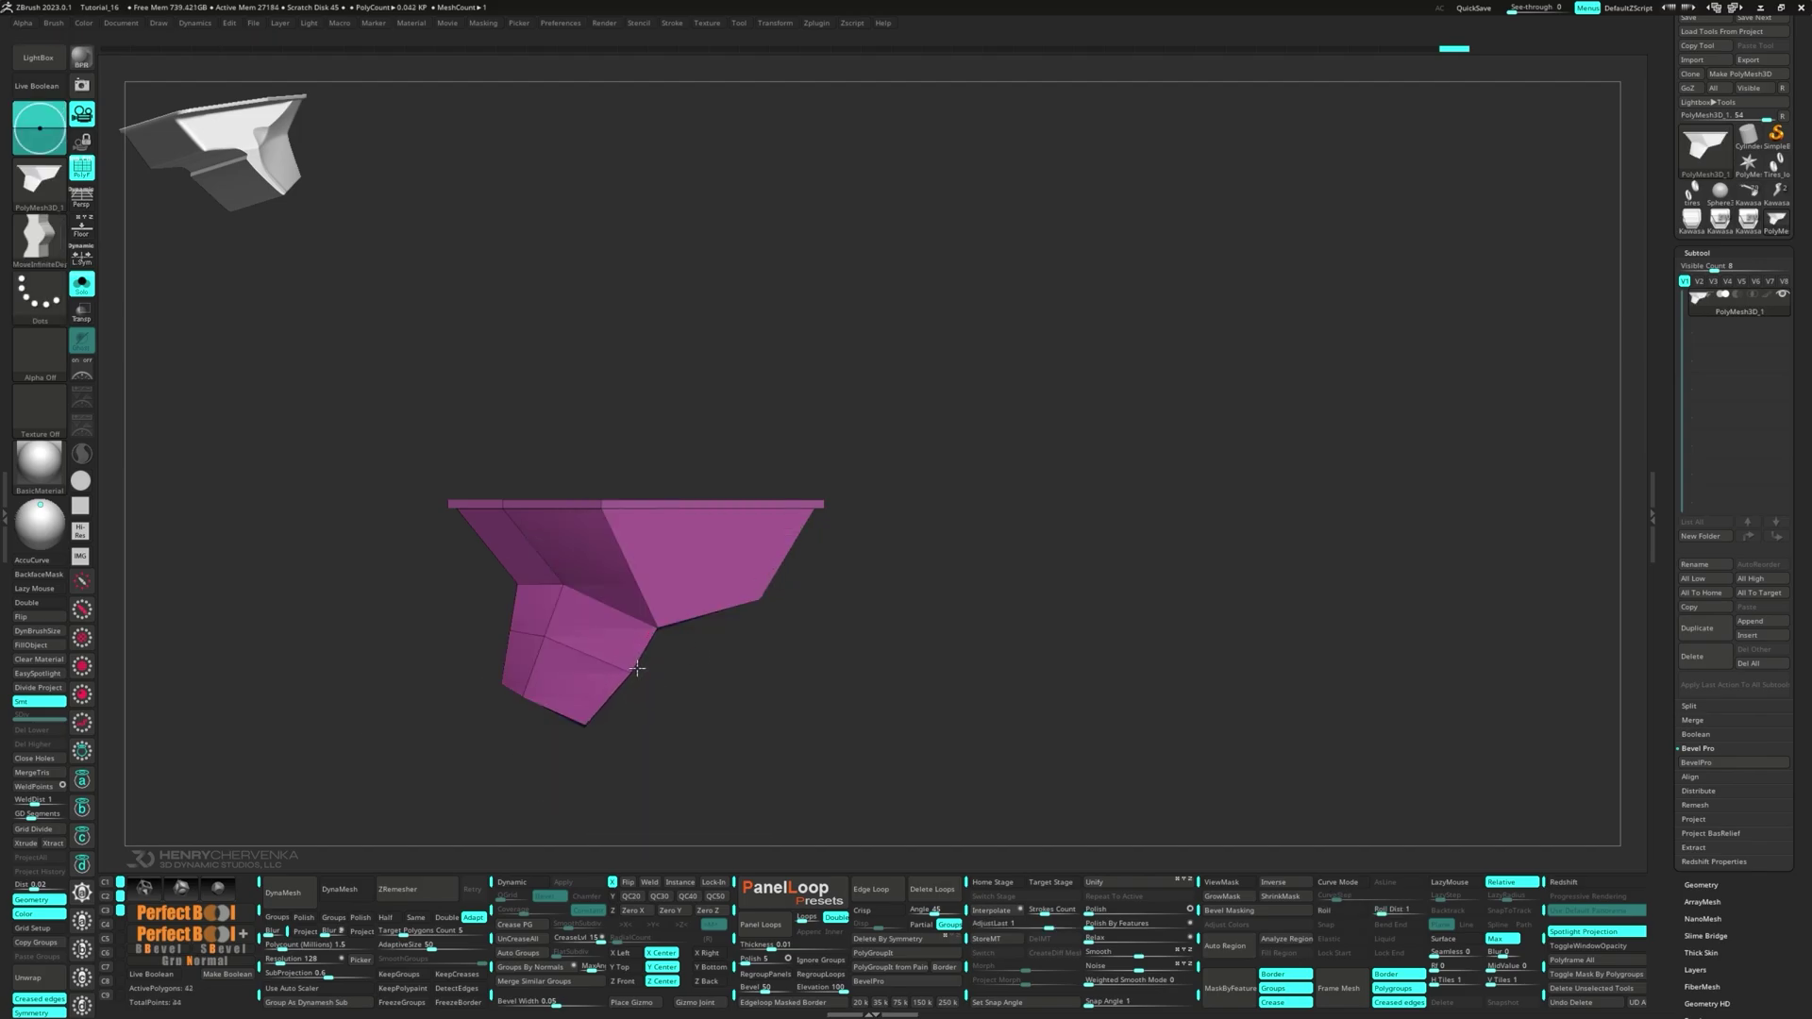
- Store the end view as custom view 4, then mask the body selectively and adjust one side of it with the gizmo
left_click_drag(694, 693, 1233, 694)
key("ctrl+4")
key("w")
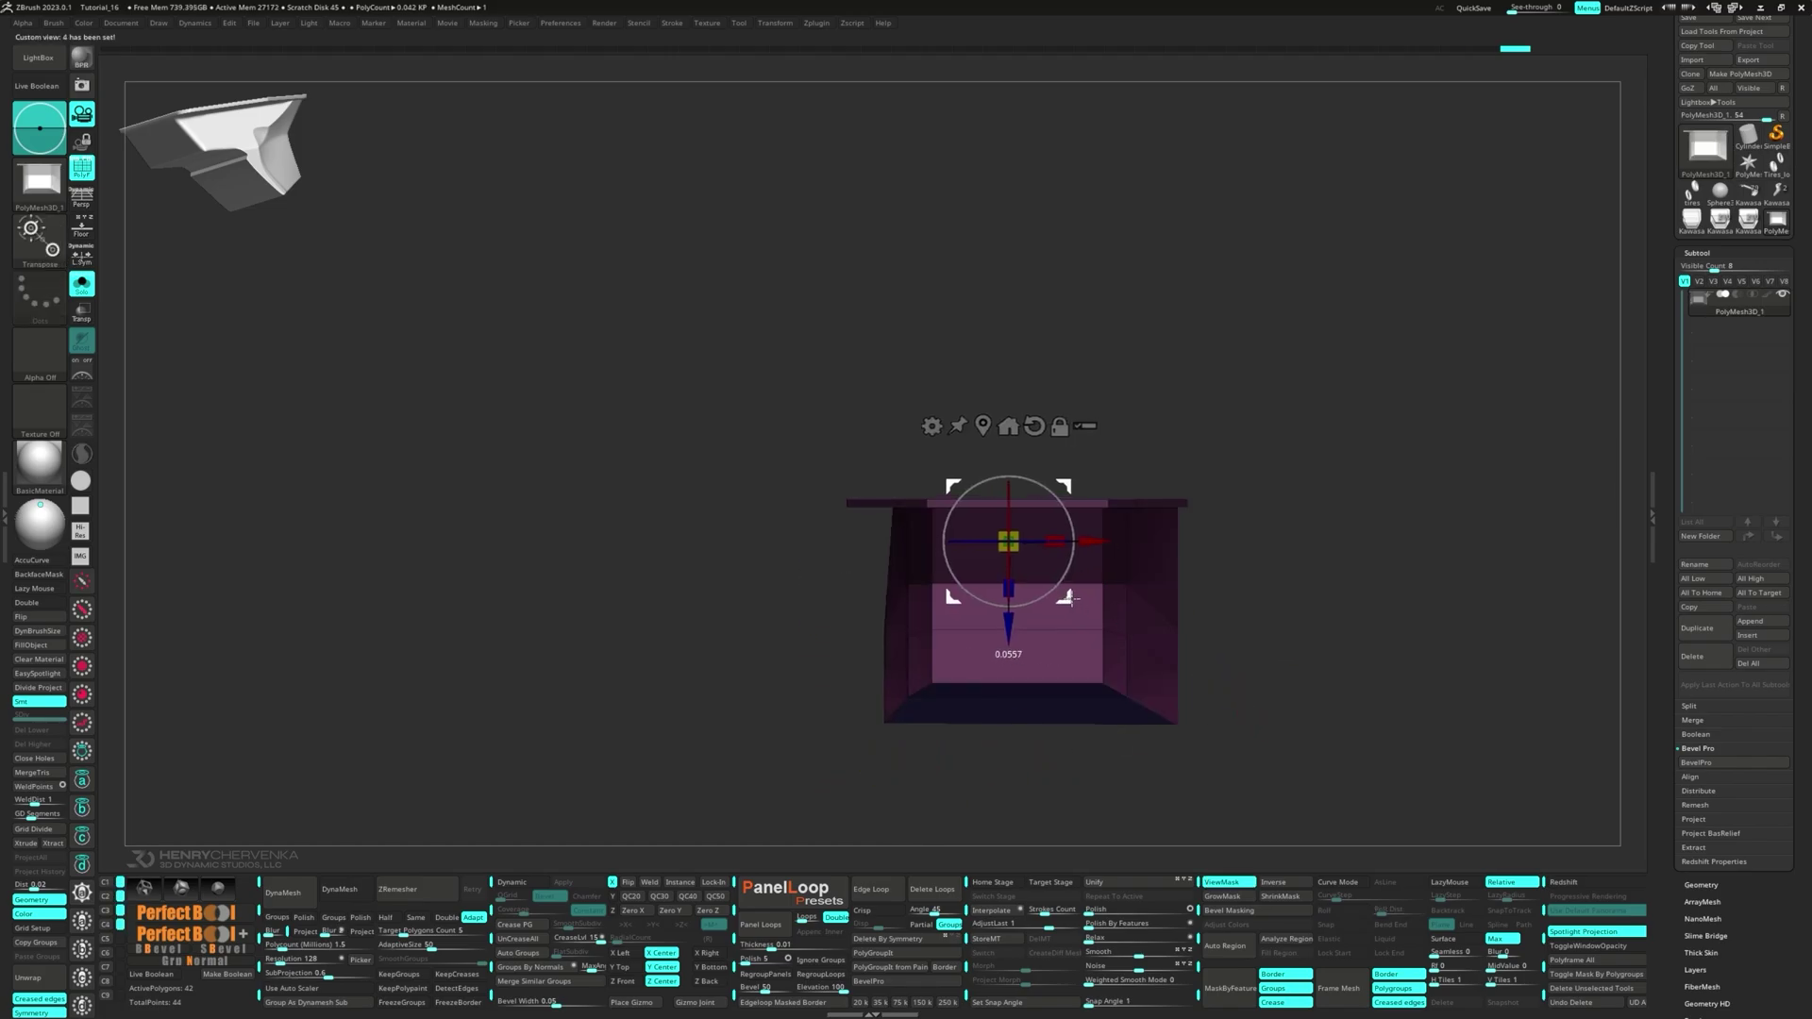
mouse_move(855, 741)
left_mouse_down("ctrl")
mouse_move(826, 753)
mouse_move(874, 380)
left_mouse_up("ctrl")
key("q")
mouse_move(904, 443)
left_mouse_down("ctrl")
mouse_move(964, 508)
mouse_move(738, 509)
left_mouse_up("ctrl")
key("ctrl+i")
key("w")
left_click(982, 439)
key("4")
- Clear the previous mask, nudge the isolated lower block points with the gizmo, and remove the mask again
left_click_drag(789, 585, 814, 611, "ctrl")
left_click_drag(859, 599, 896, 651, "ctrl")
left_click(865, 623, "ctrl")
left_click_drag(654, 593, 654, 579)
left_click_drag(769, 694, 797, 722, "ctrl")
- Assign the body's outward-facing end faces to a separate polygroup with the ZModeler brush
left_click_drag(882, 755, 804, 621)
mouse_move(802, 621)
right_mouse_down()
mouse_move(773, 506)
mouse_move(709, 590)
mouse_move(1069, 487)
mouse_move(878, 524)
mouse_move(856, 572)
mouse_move(920, 544)
mouse_move(936, 506)
right_mouse_up()
key("q")
key("space")
left_click(1127, 405)
left_click_drag(1121, 468, 1129, 464)
right_click_drag(1129, 464, 1058, 456)
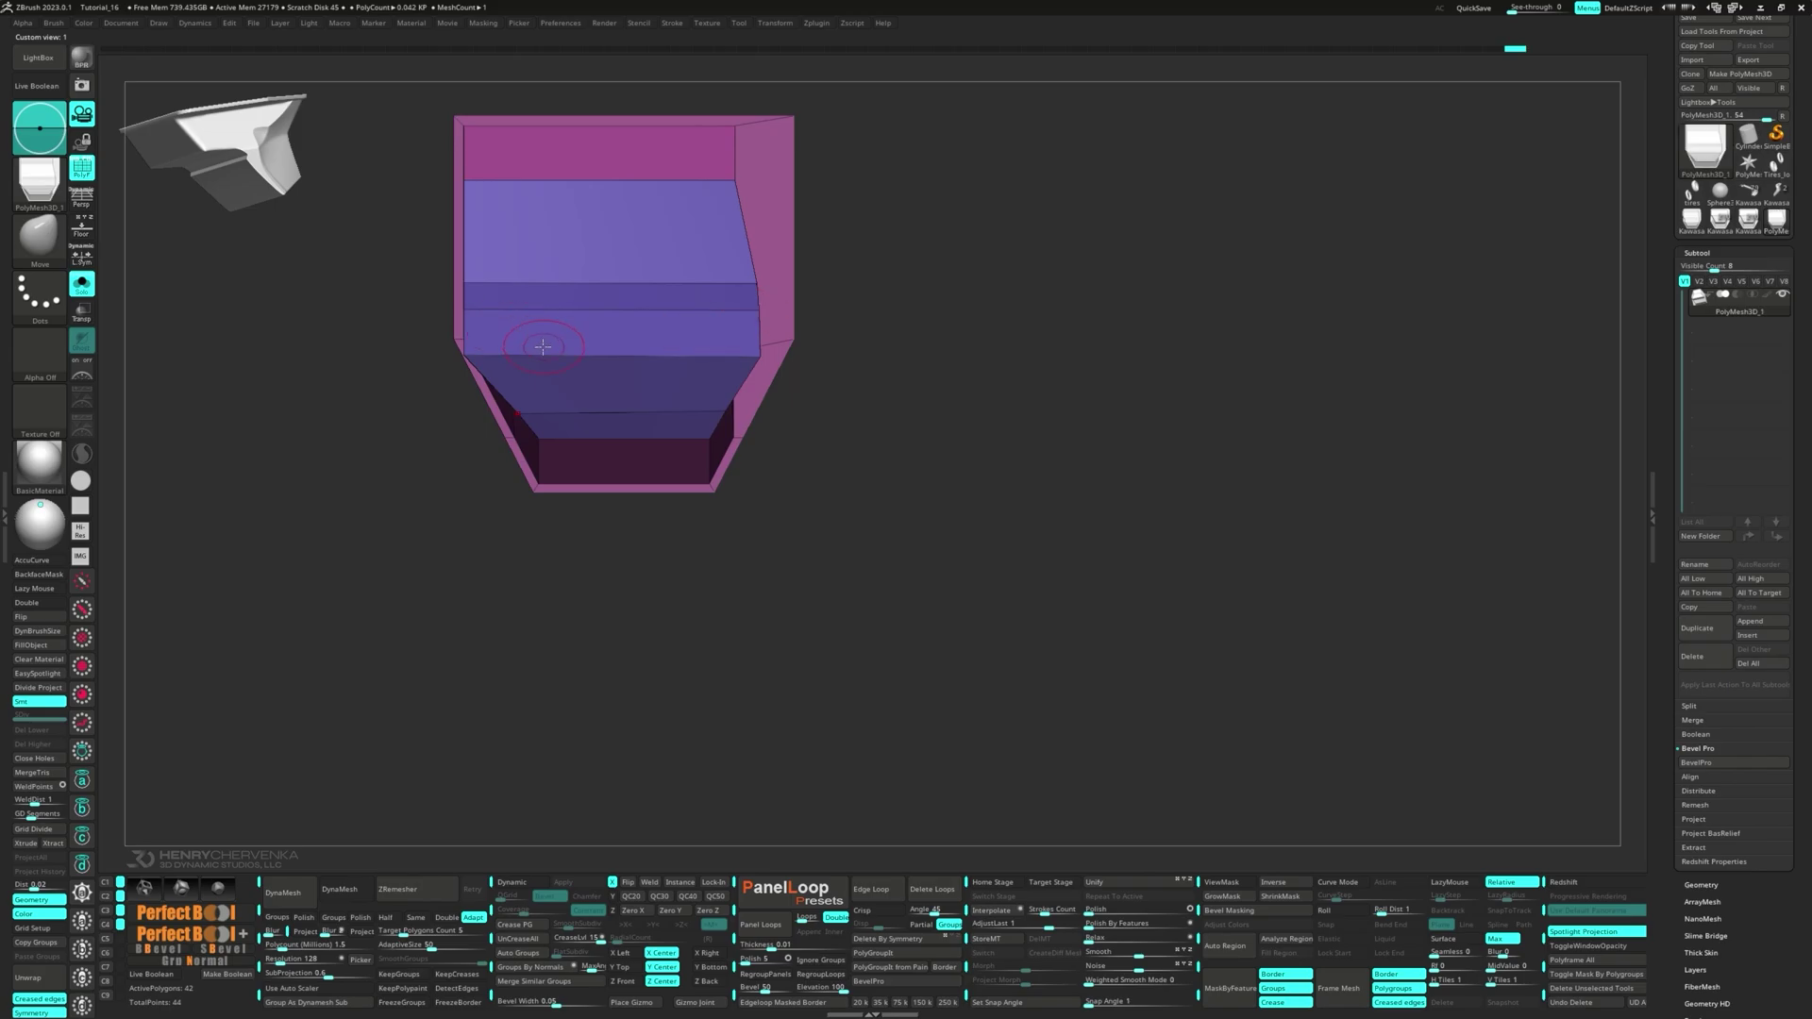
- Pull the left side's corner points inward with the Move brush in the front view
mouse_move(748, 309)
right_mouse_down()
mouse_move(404, 408)
mouse_move(393, 434)
mouse_move(538, 430)
right_mouse_up()
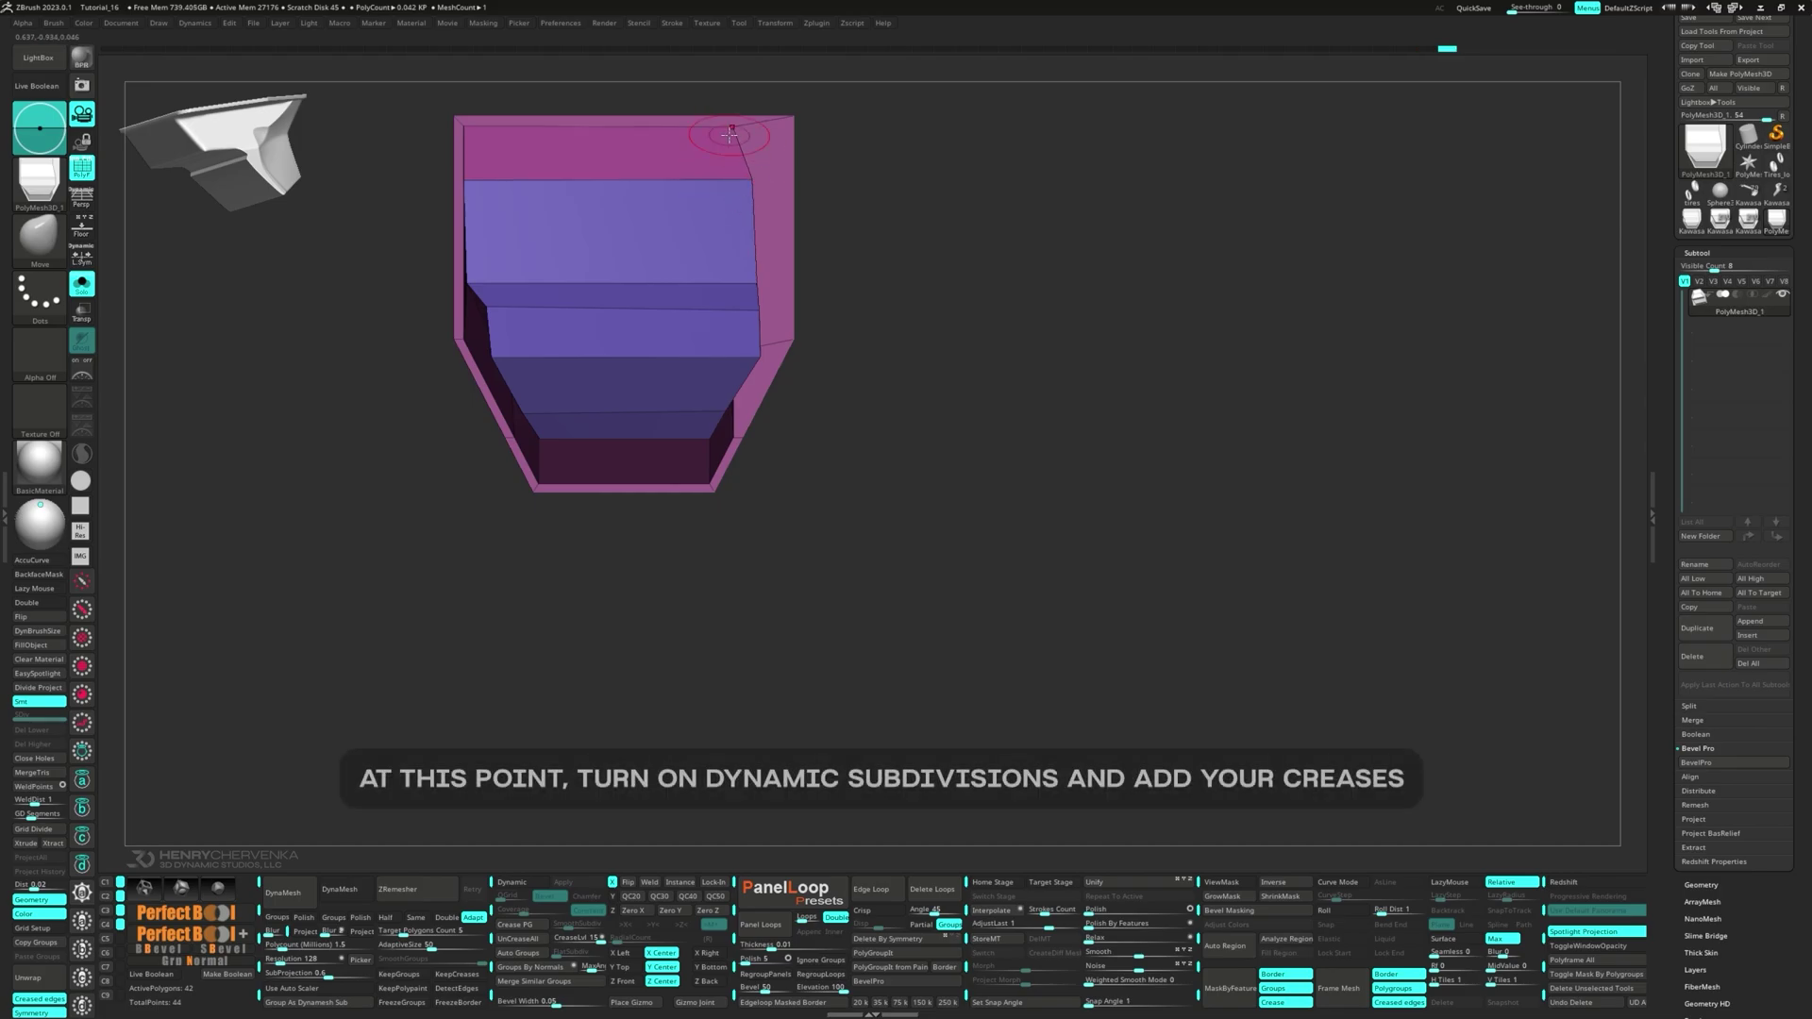
right_click_drag(728, 134, 489, 406)
- Turn on dynamic subdivision and set up the ZModeler edge action for creasing the first edges
key("d")
right_click_drag(660, 405, 674, 355)
key("space")
left_click(669, 222)
right_click_drag(557, 423, 584, 377)
key("space")
left_click(510, 597)
- Crease the remaining hard edges around the rim, main body and lower block
right_click_drag(634, 519, 593, 533)
right_click_drag(593, 533, 659, 633, "ctrl")
left_click(659, 634)
left_click(578, 473)
right_click_drag(831, 293, 669, 392)
left_click(668, 391)
mouse_move(866, 236)
right_mouse_down("alt")
mouse_move(668, 356)
mouse_move(849, 532)
mouse_move(617, 609)
right_mouse_up("alt")
left_click(668, 356)
left_click(724, 514)
left_click(692, 345)
left_click(854, 552)
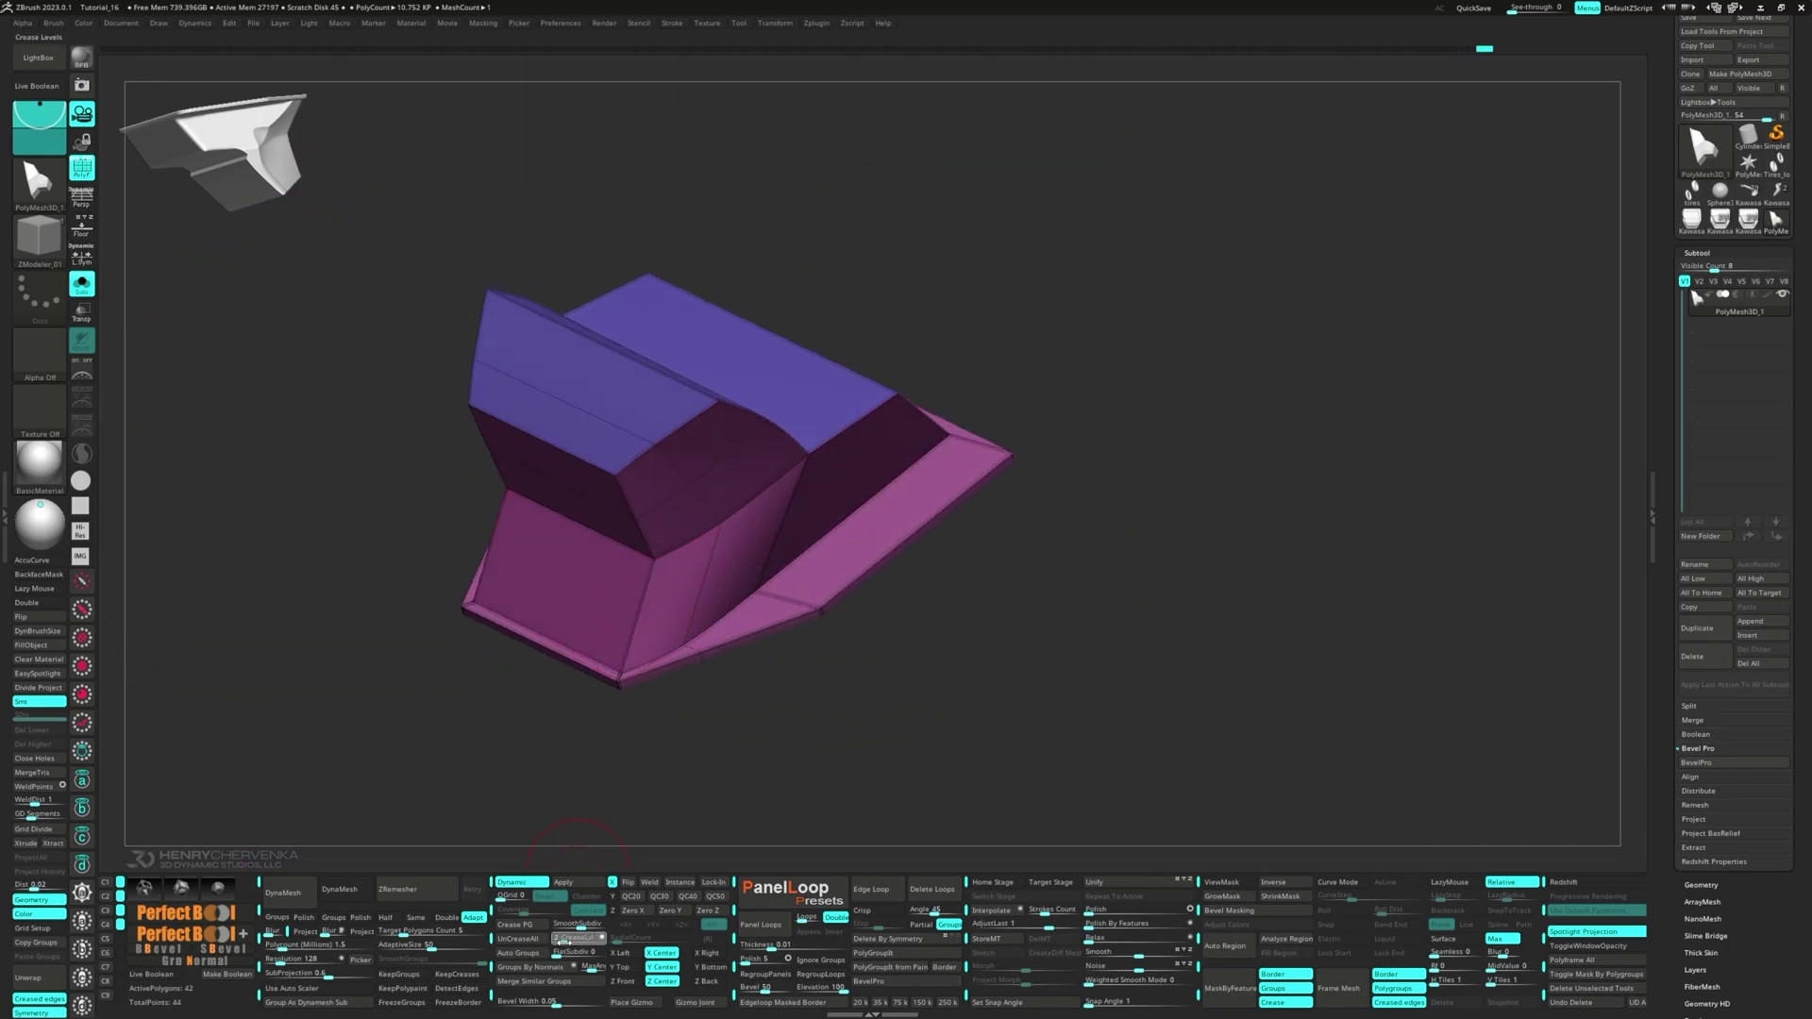
- Hide the polyframe and set the crease level to 3
right_click_drag(873, 651, 846, 688)
key("shift+f")
left_click_drag(563, 942, 568, 942)
- Adjust the edge creasing around the lower block with the ZModeler brush
right_click_drag(978, 643, 567, 538)
key("space")
right_click_drag(604, 604, 548, 529)
left_click(541, 635)
mouse_move(557, 652)
right_mouse_down()
mouse_move(717, 736)
mouse_move(685, 674)
mouse_move(489, 642)
right_mouse_up()
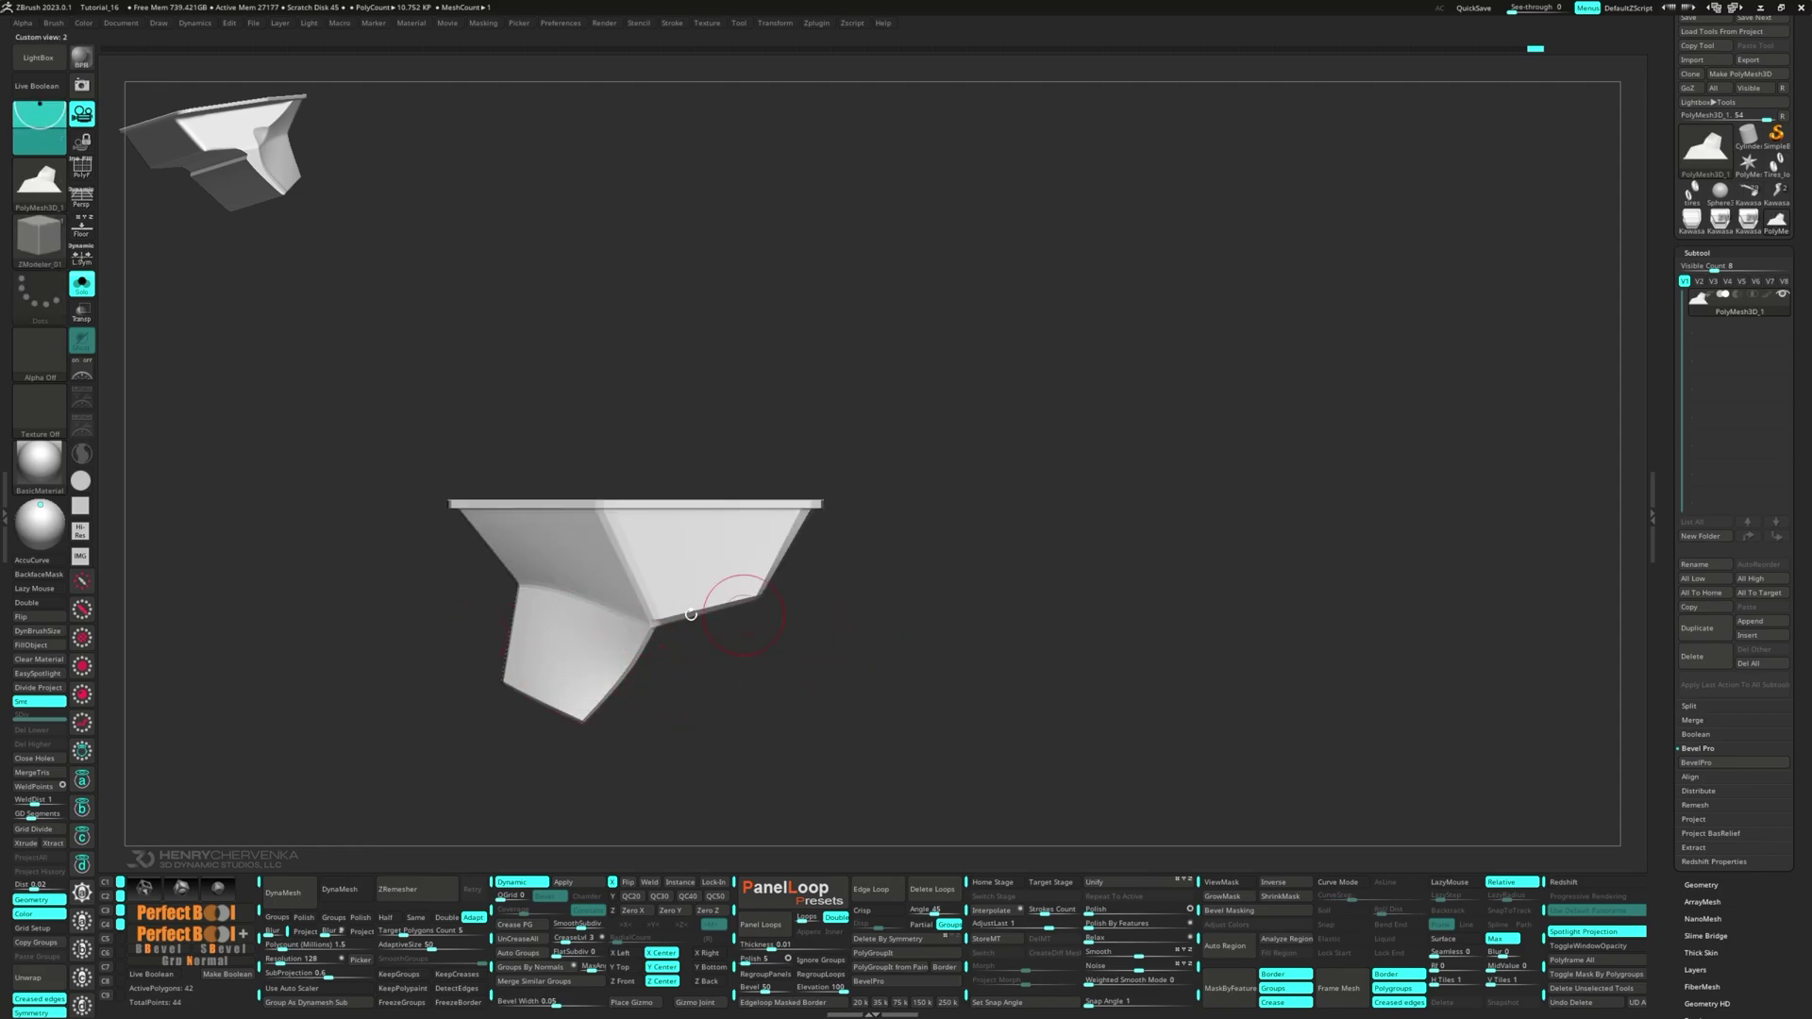
- Refine the lower block's silhouette in the side and end views with the Move Infinite Depth brush
left_click_drag(714, 708, 708, 696)
key("grave")
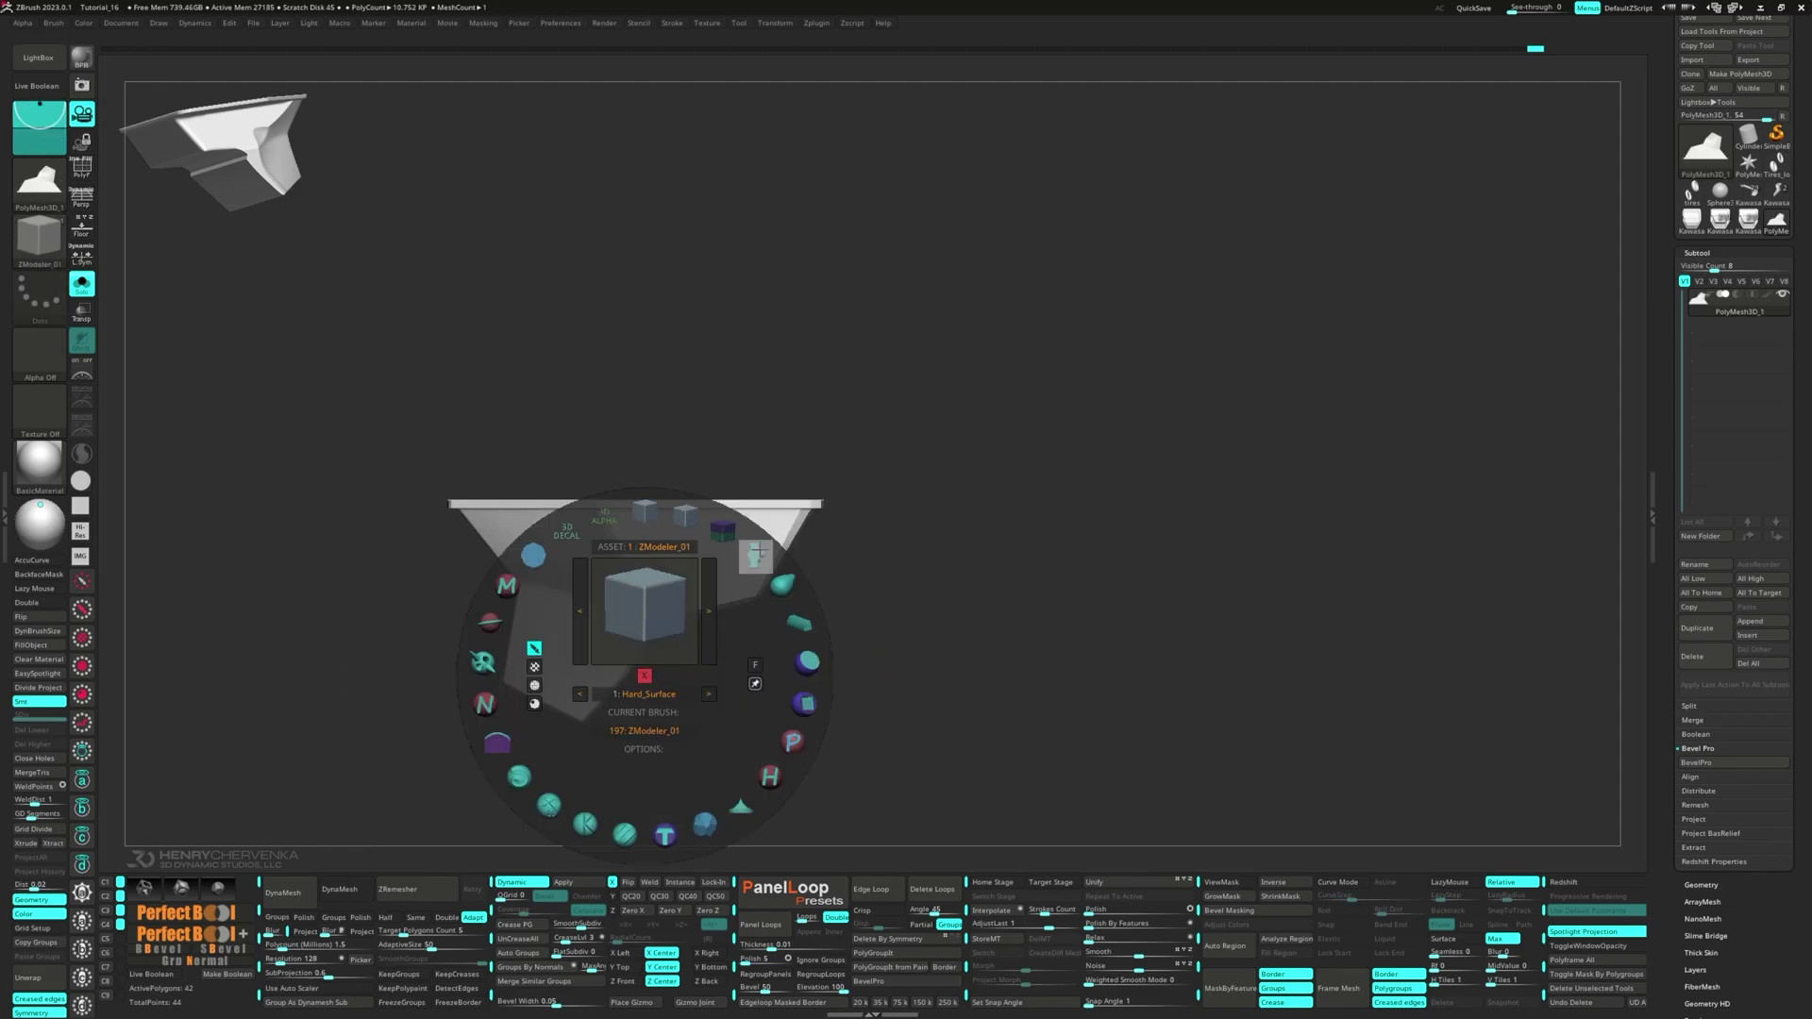
left_click(759, 551)
key("shift+f")
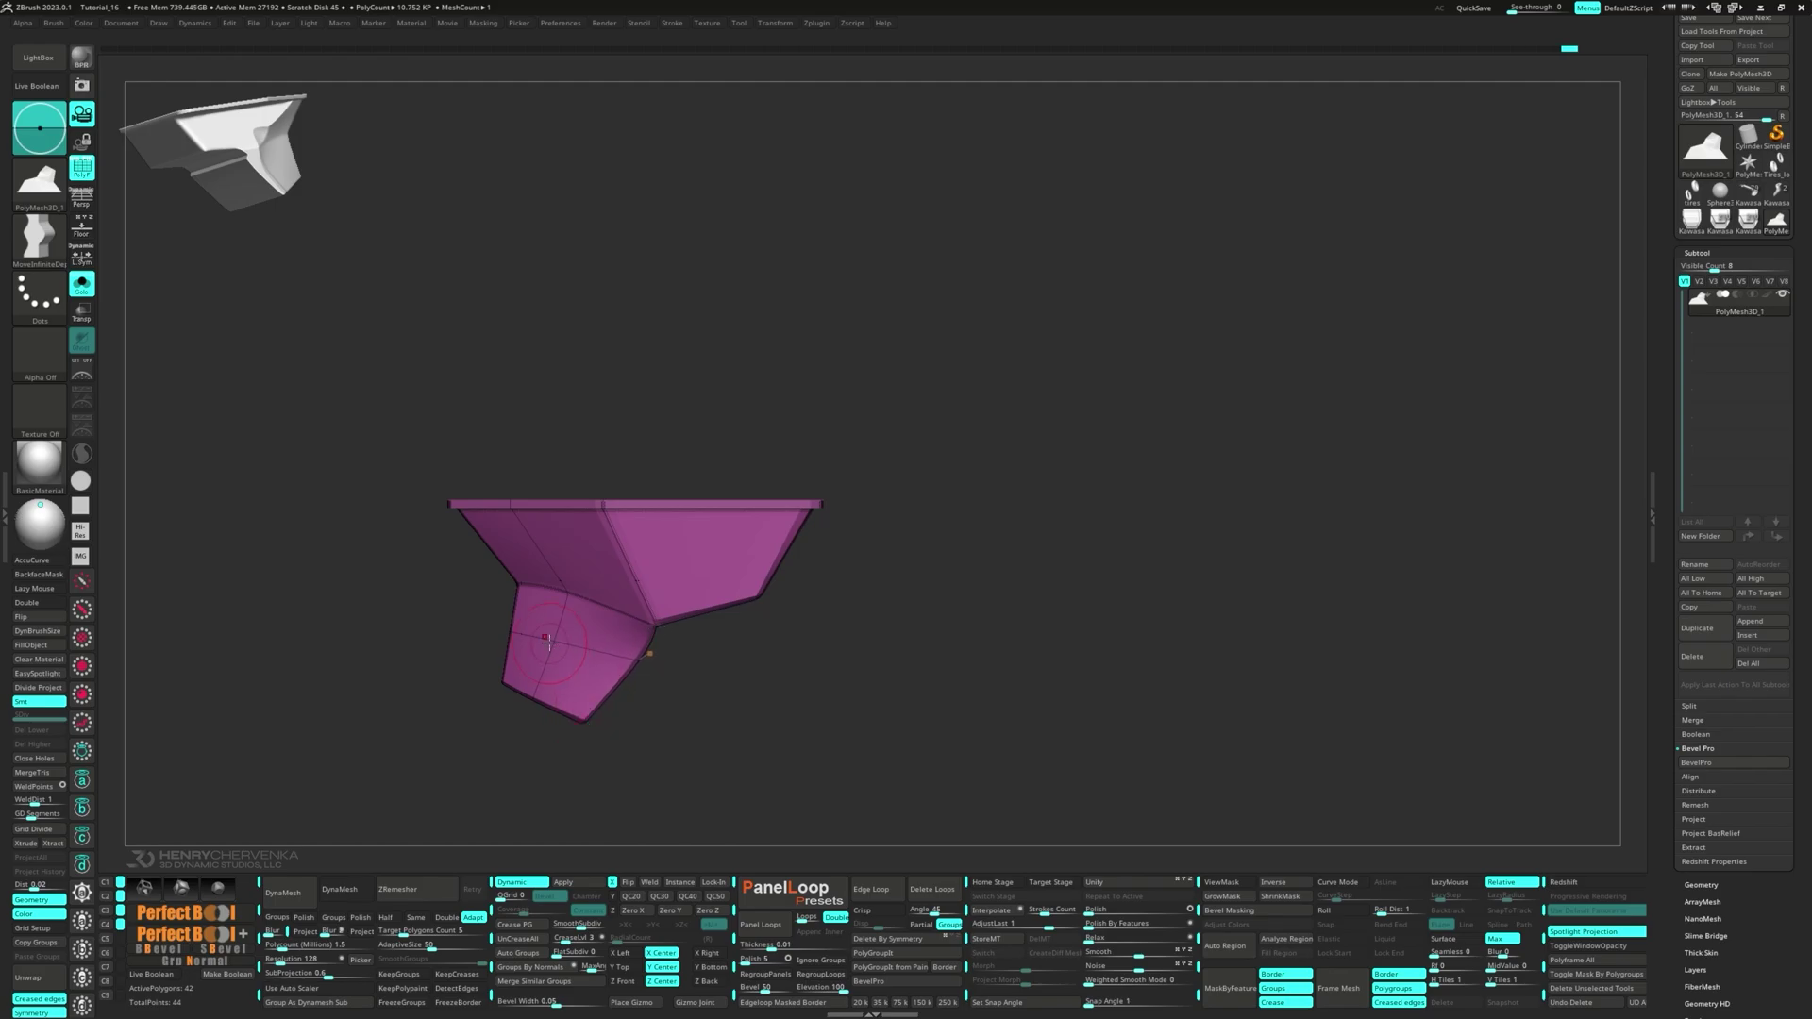
right_click_drag(596, 680, 619, 688)
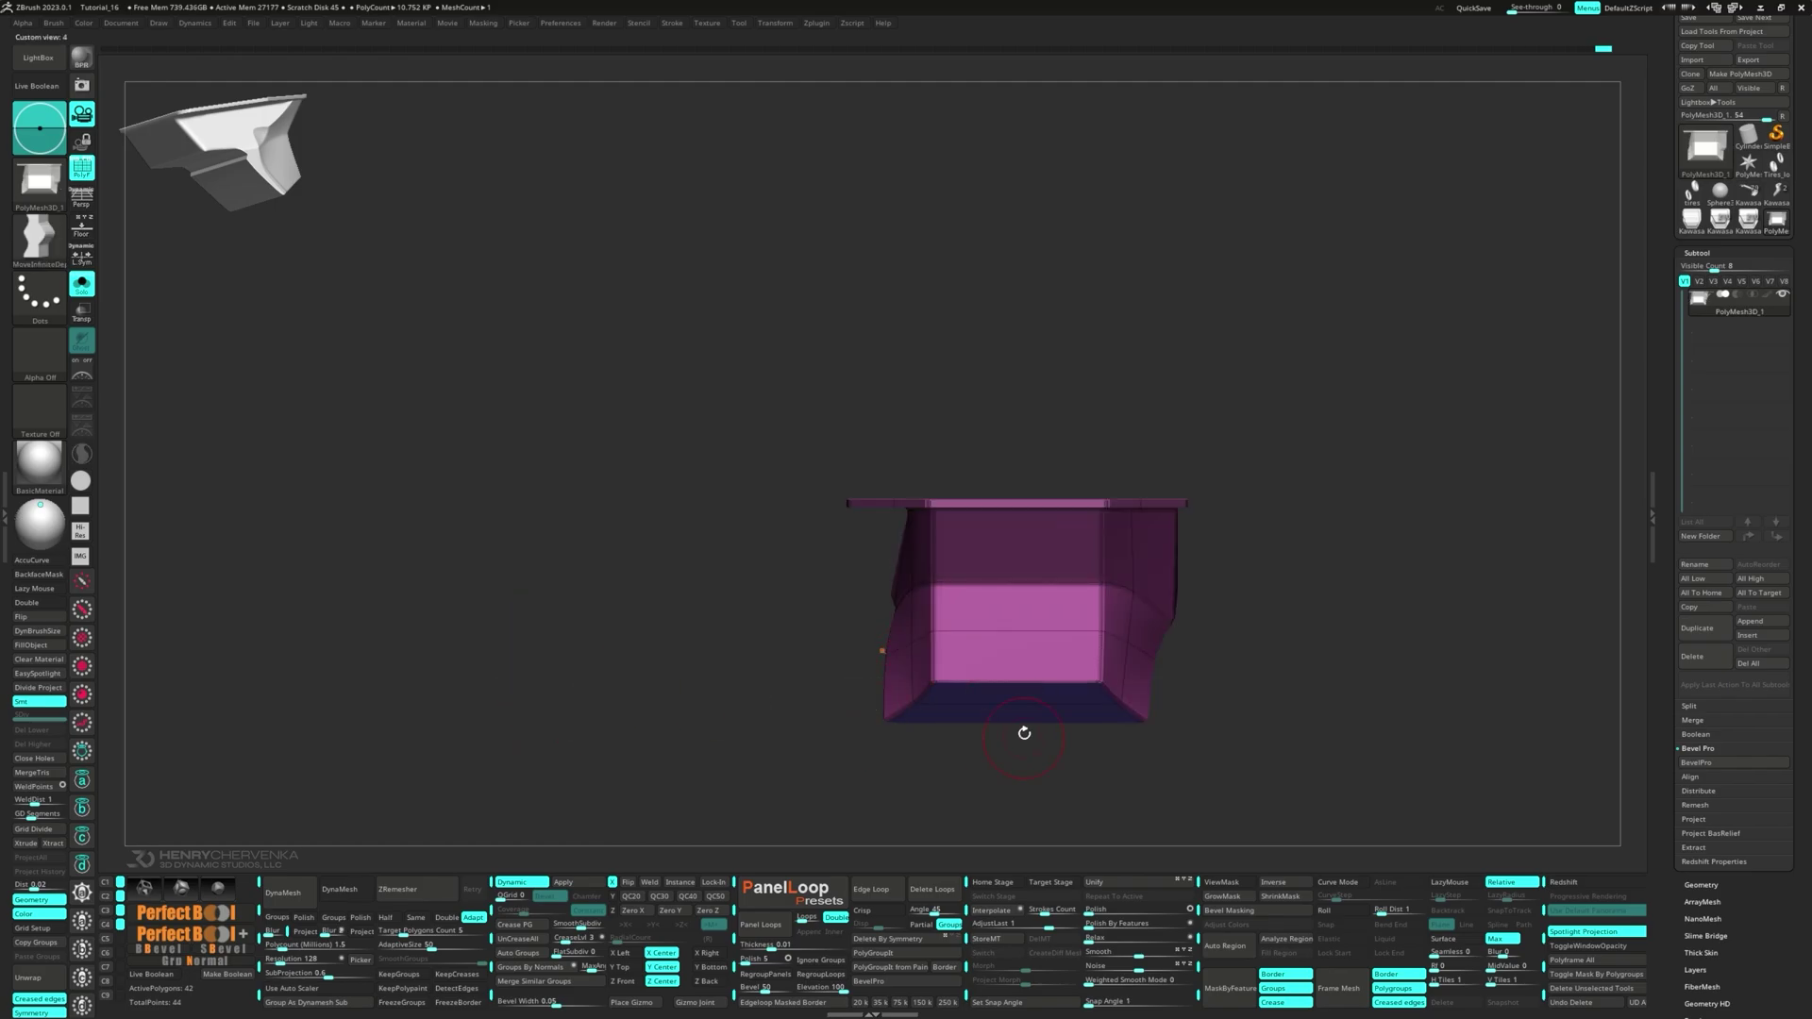
right_click_drag(1010, 725, 898, 579)
right_click_drag(756, 522, 849, 585, "shift")
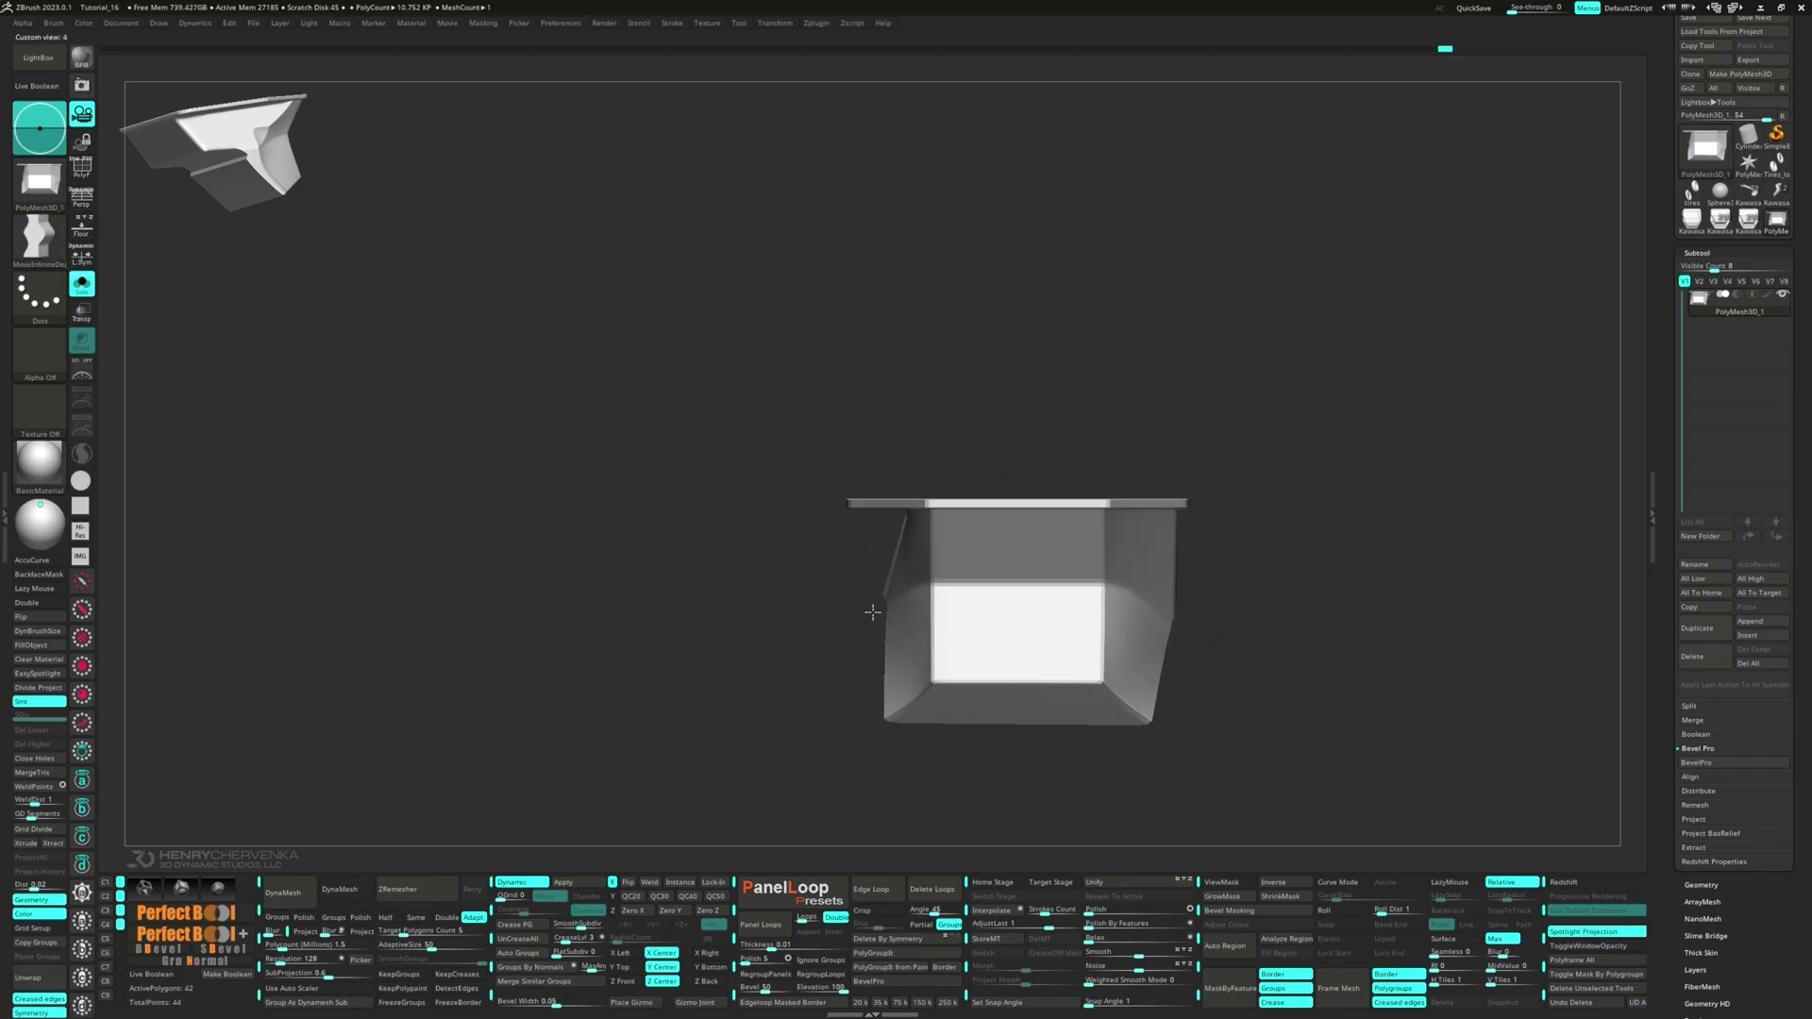
- Insert an edge loop through the lower block's side face with ZModeler, with the polyframe shown and dynamic subdivision off
key("s")
right_click_drag(881, 663, 971, 640)
key("shift+f")
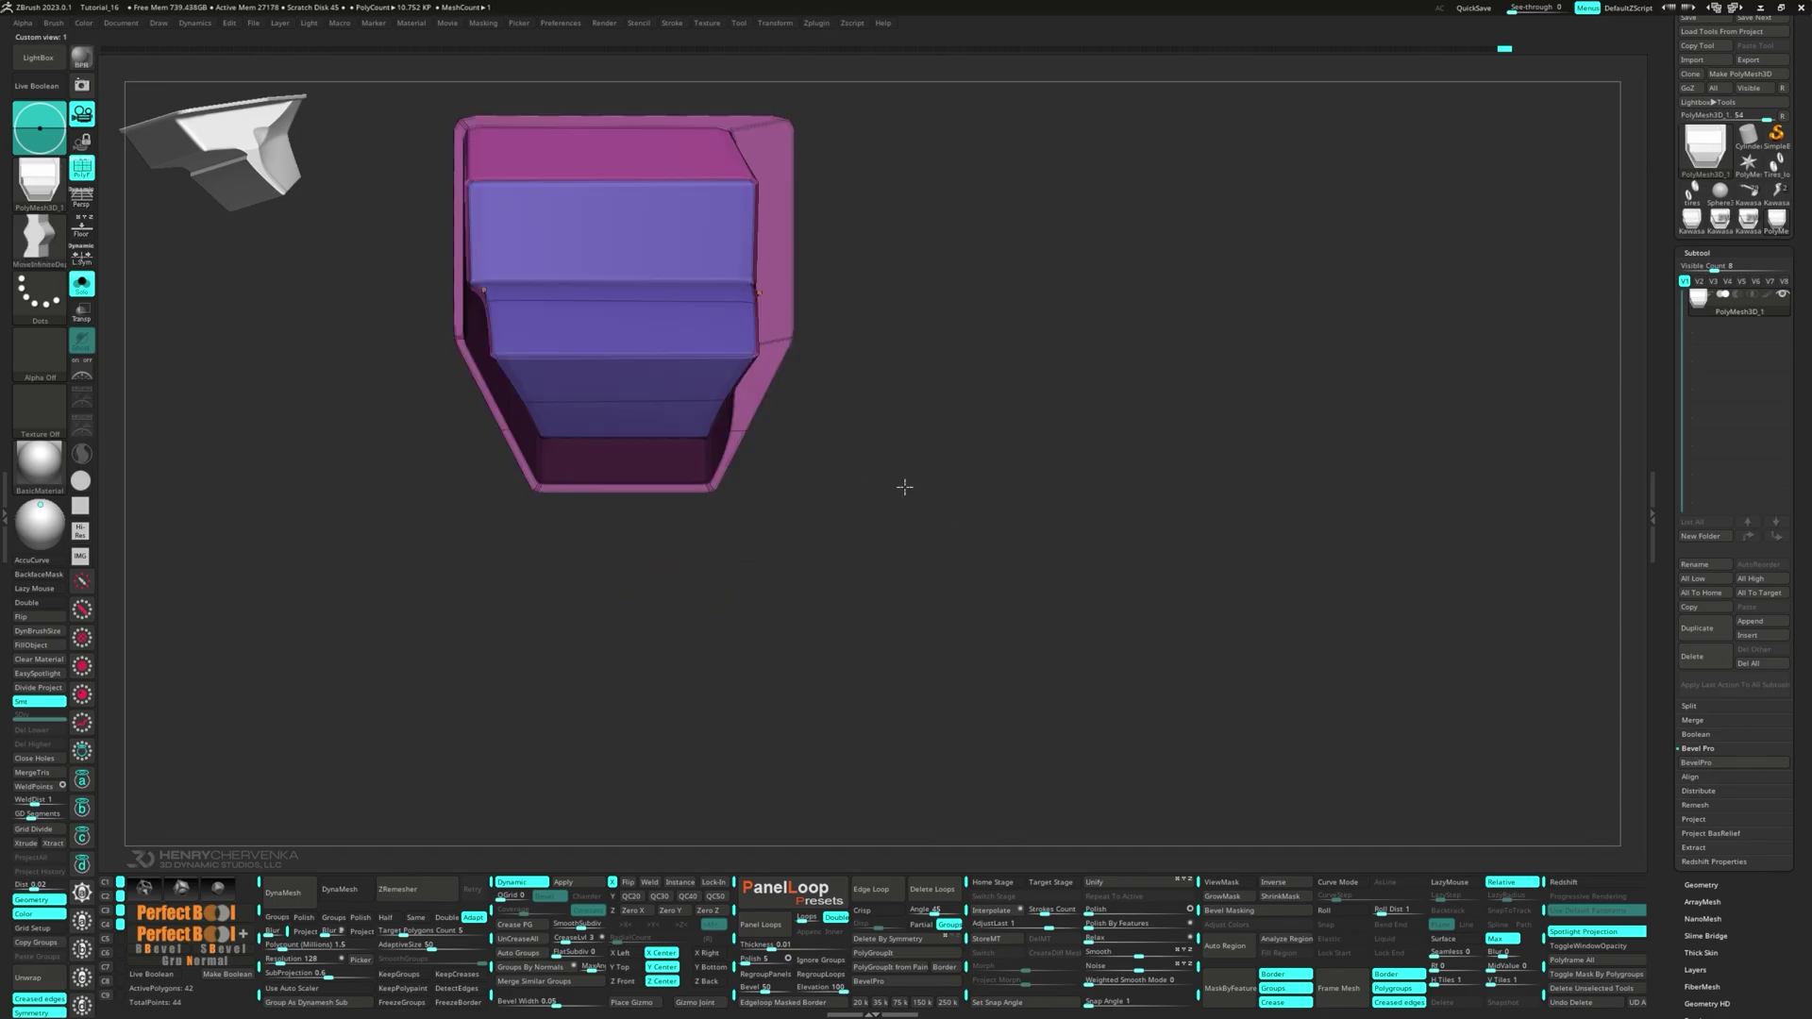
key("shift+f")
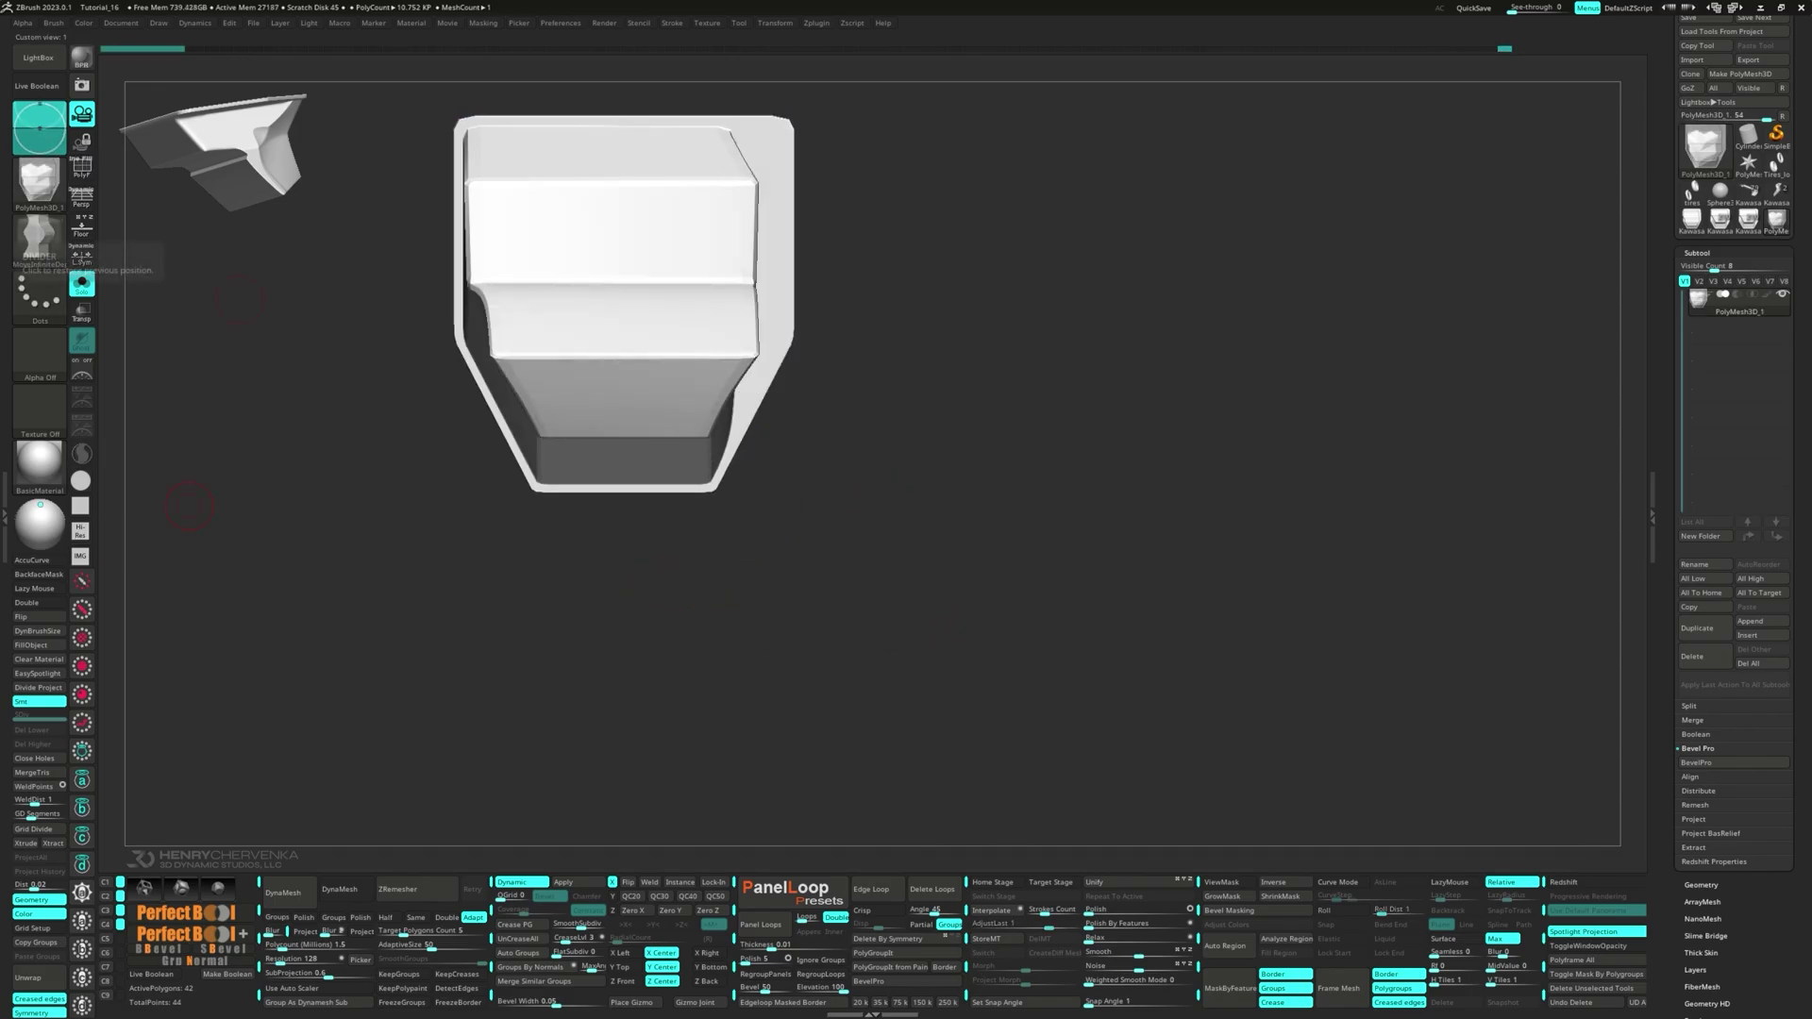
right_click_drag(1048, 641, 1342, 625)
key("shift+f")
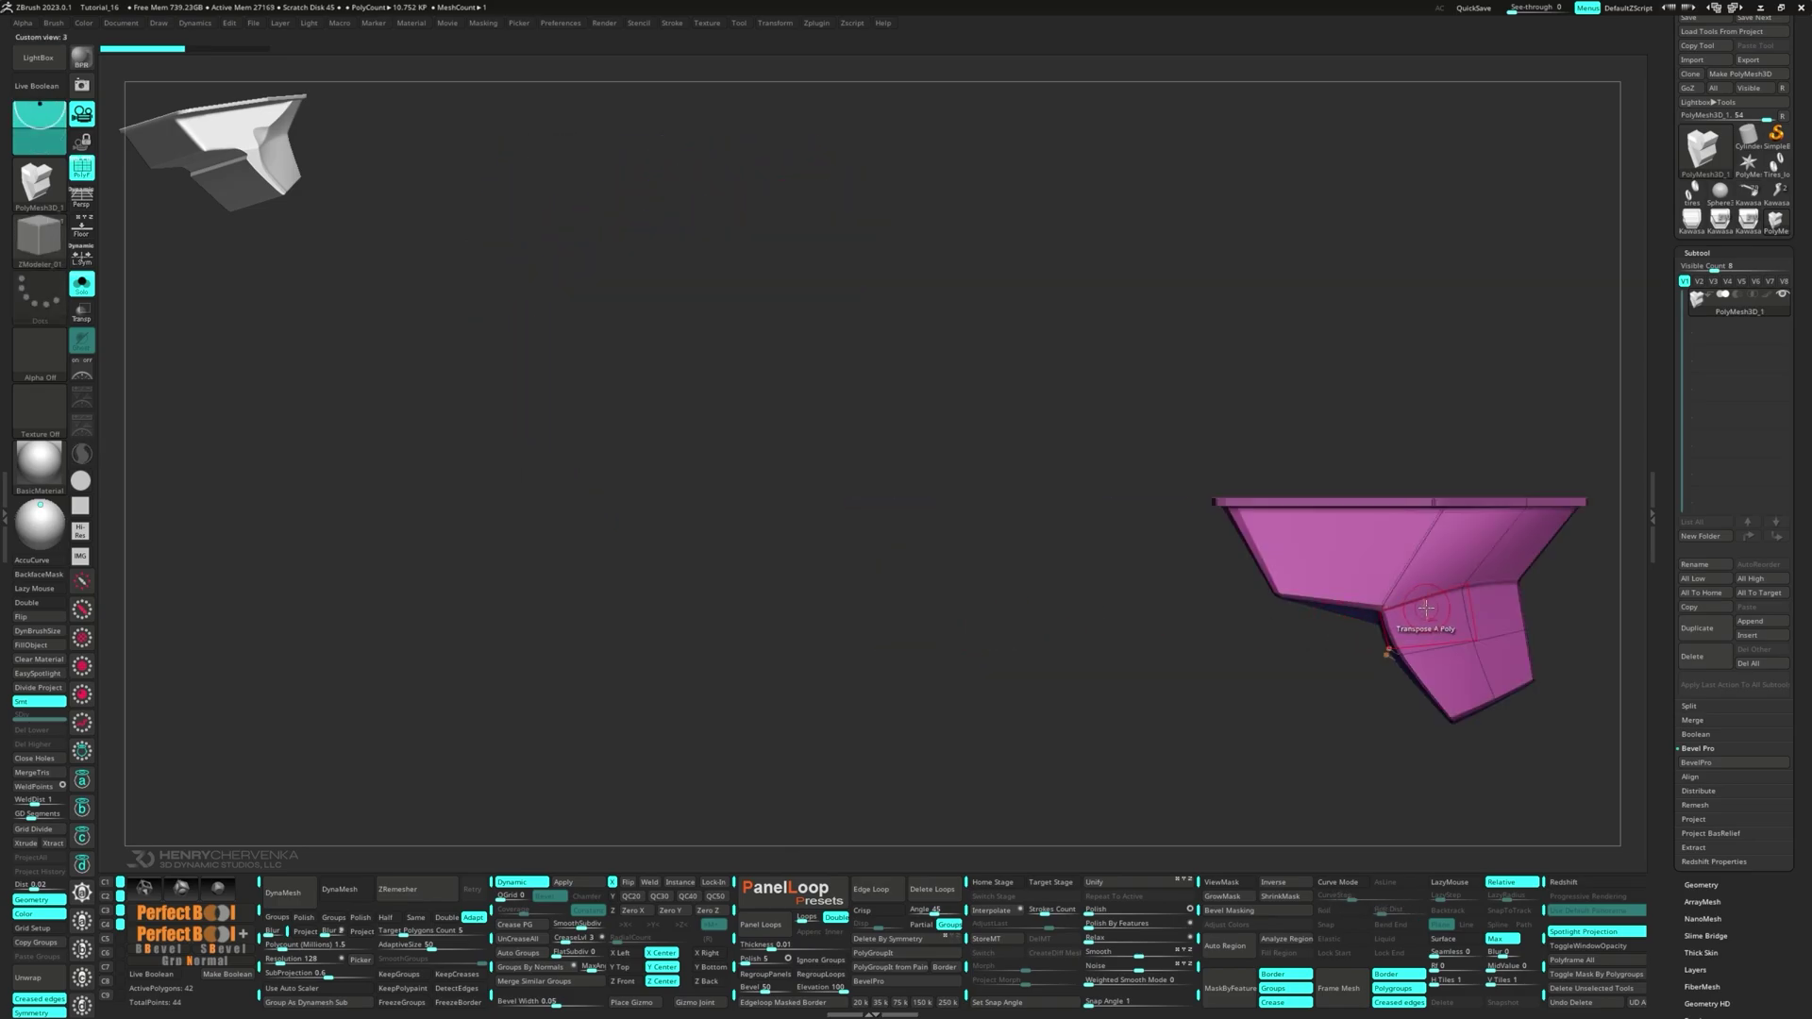
key("shift+d")
key("space")
left_click(1369, 601)
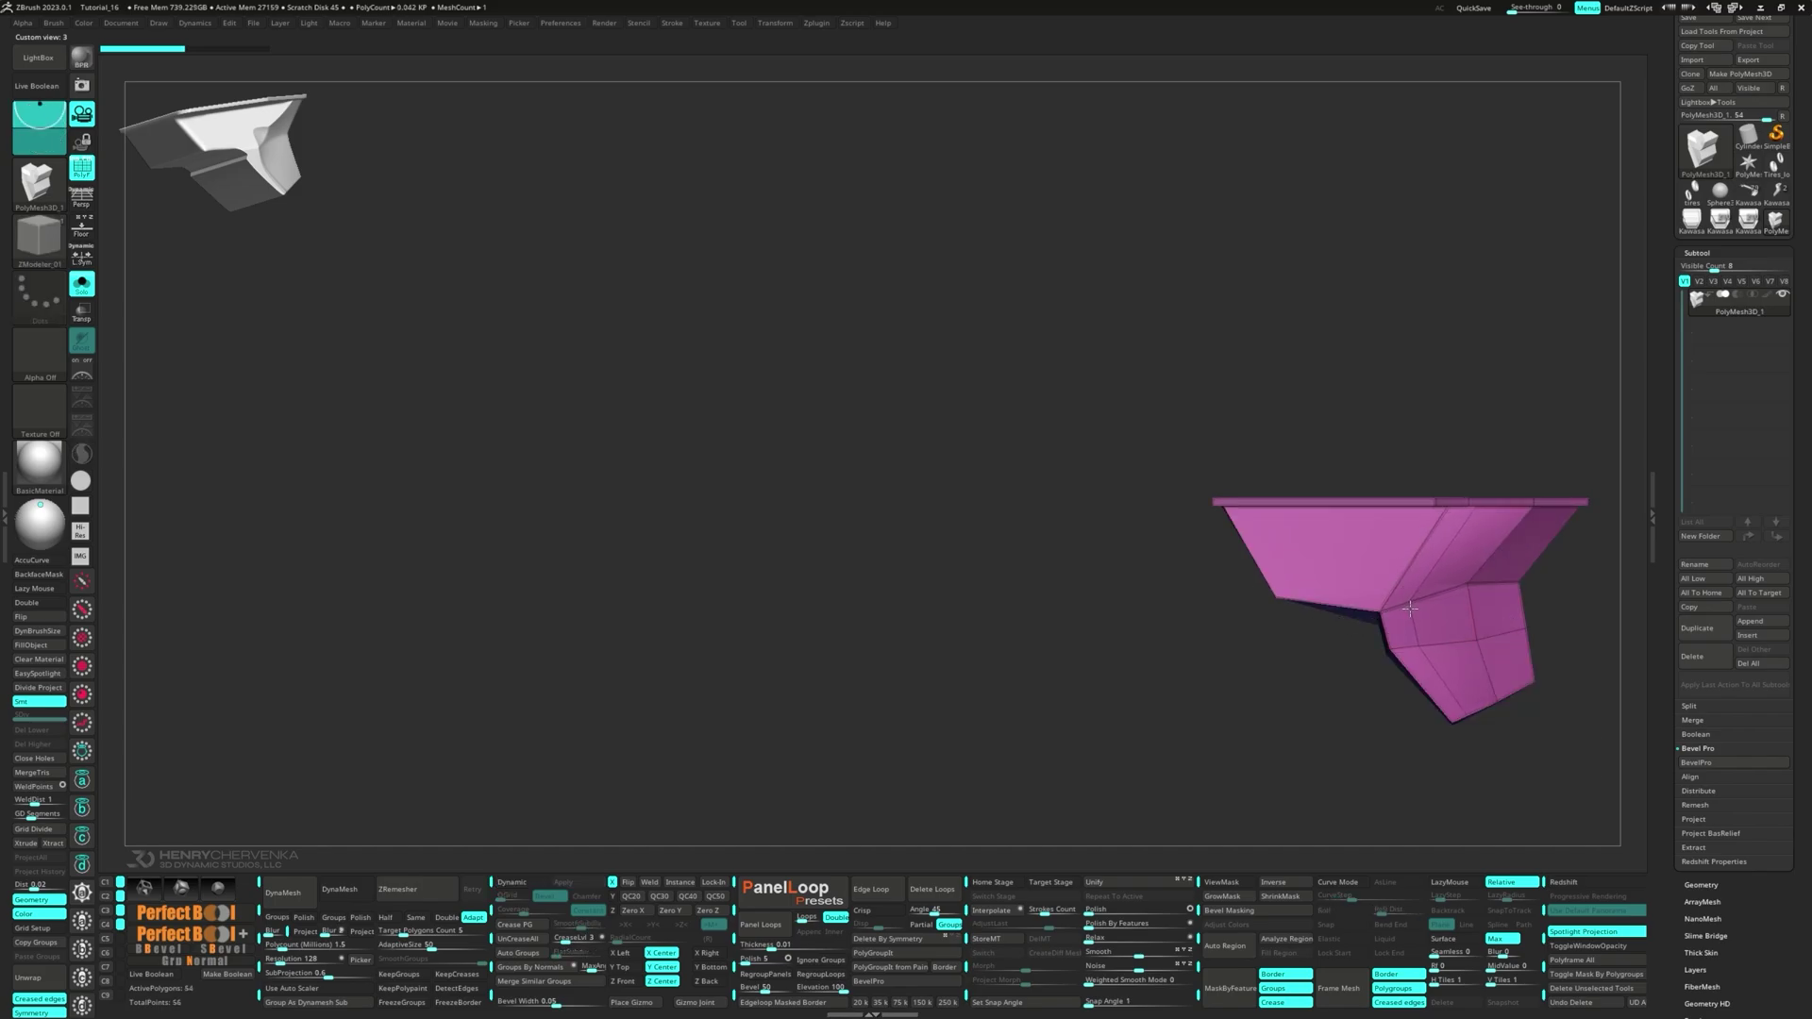
left_click(1402, 615)
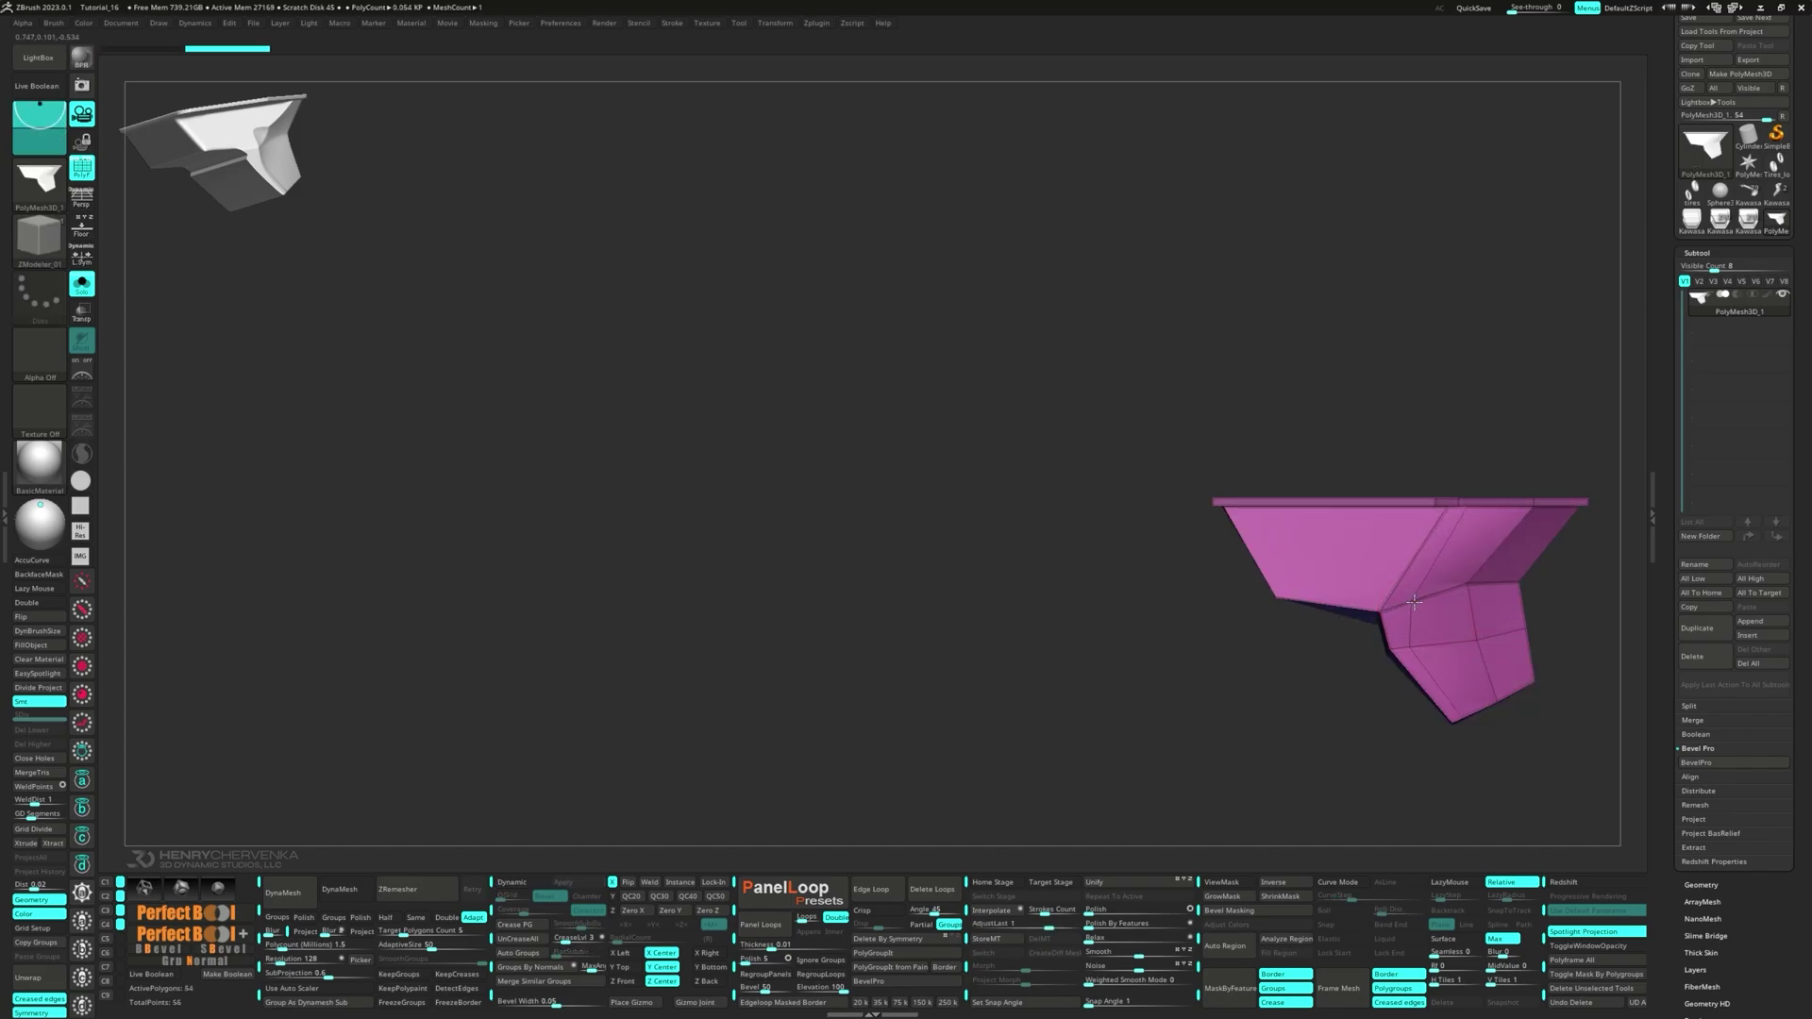
- Collapse the surplus edges around the junction of the main body and lower block with ZModeler
right_click_drag(1415, 603, 1444, 538)
right_click_drag(1444, 538, 1463, 585, "ctrl")
key("space")
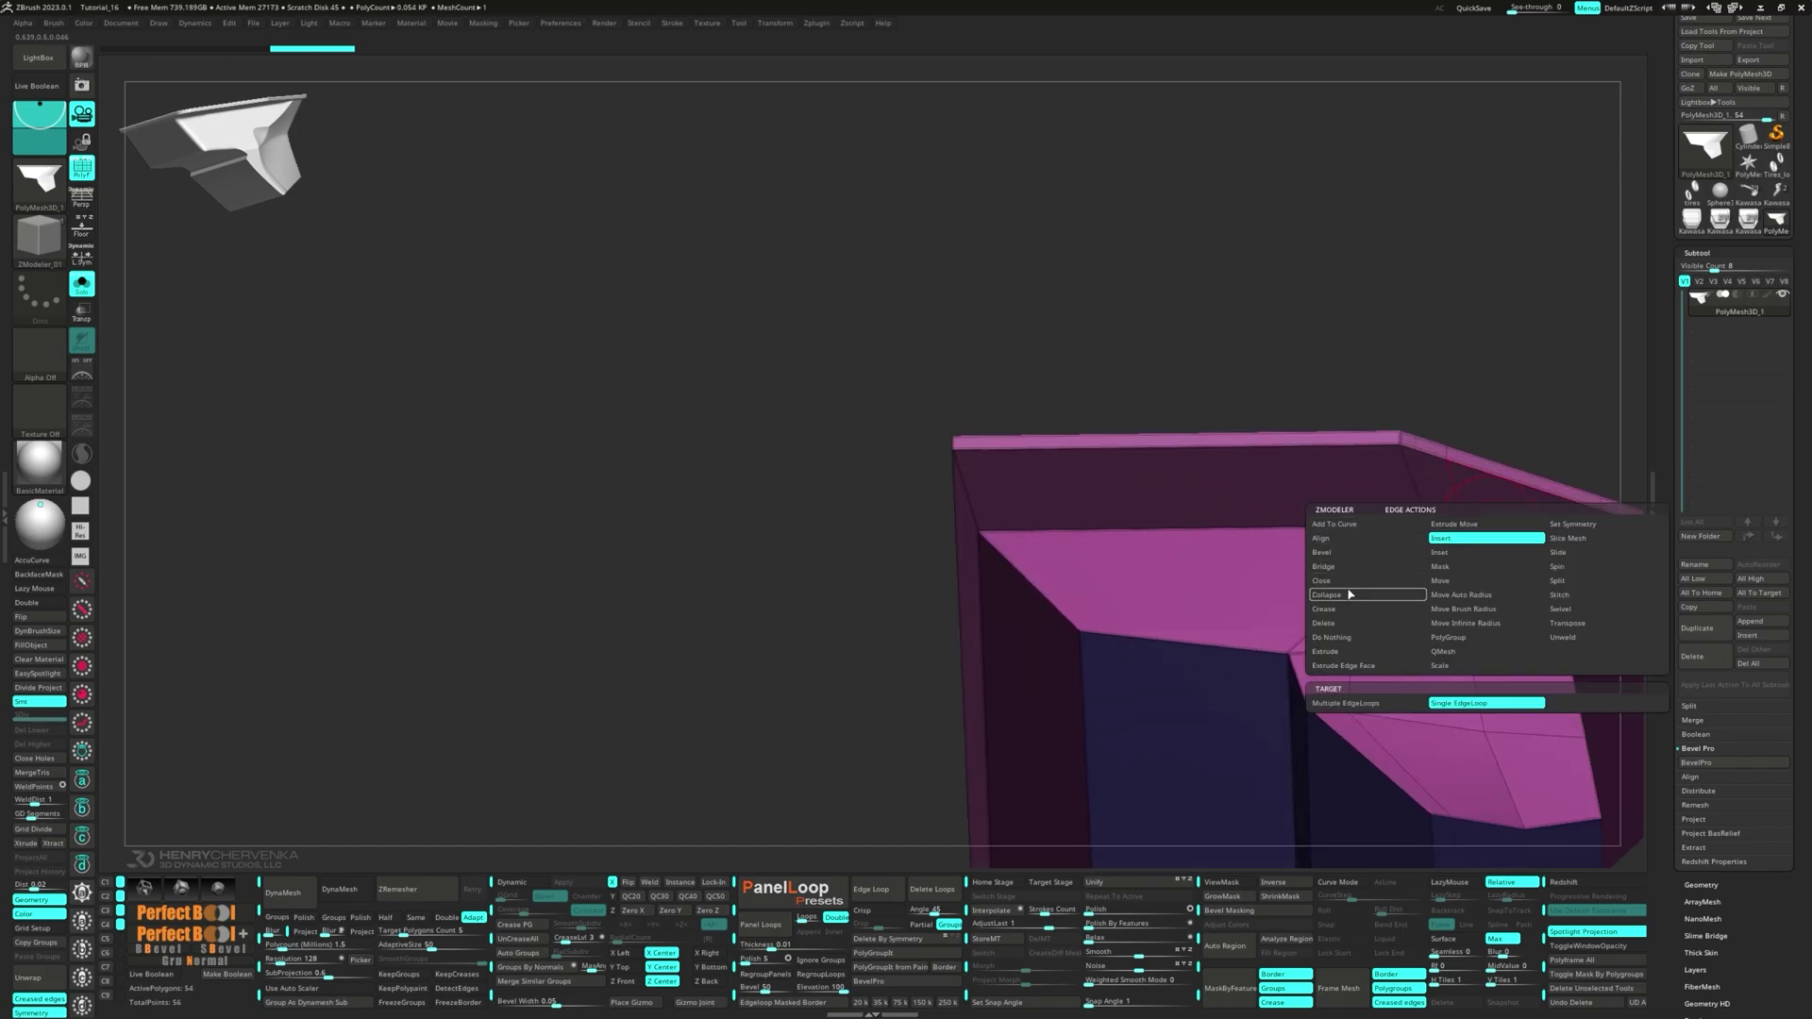
left_click(1349, 595)
left_click(1489, 526)
right_click_drag(1489, 526, 1344, 772)
left_click(1281, 590)
left_click(1328, 615)
right_click_drag(1328, 616, 1145, 493)
left_click(1261, 297)
left_click(1259, 424)
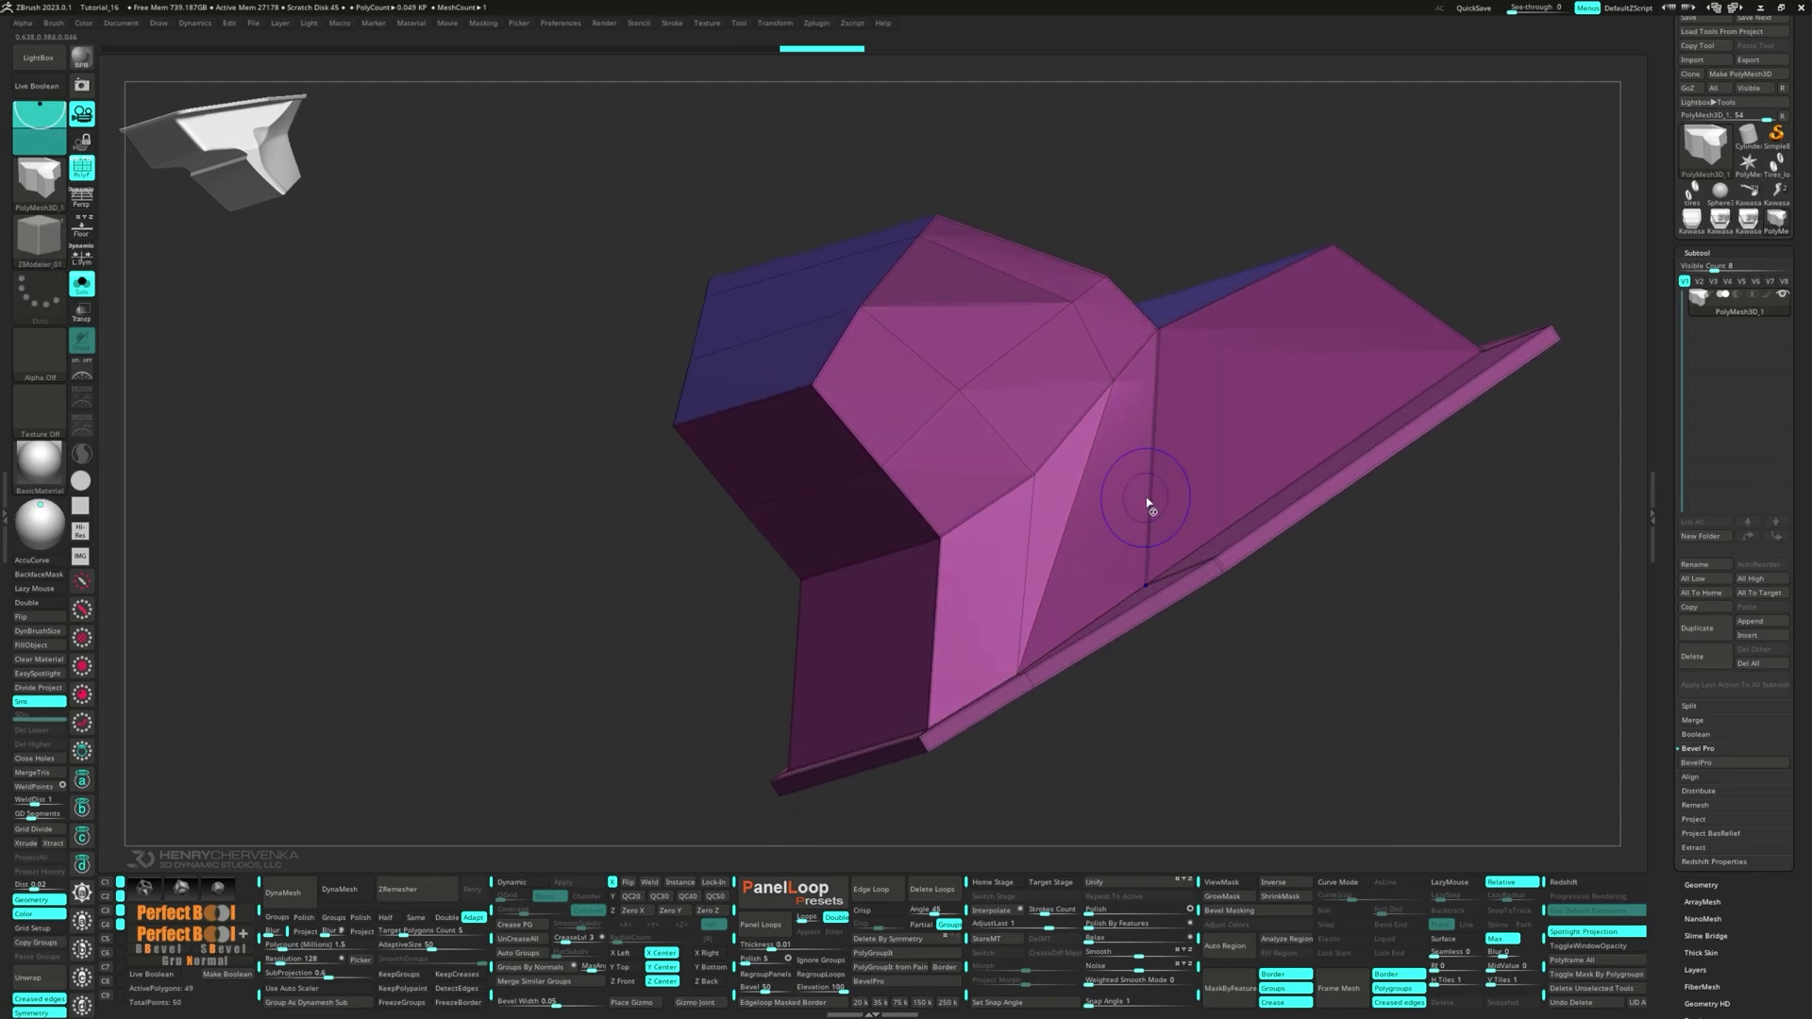
- Assign the main body's angled side faces to their own polygroup and clear the mask
key("3")
left_click(1344, 548)
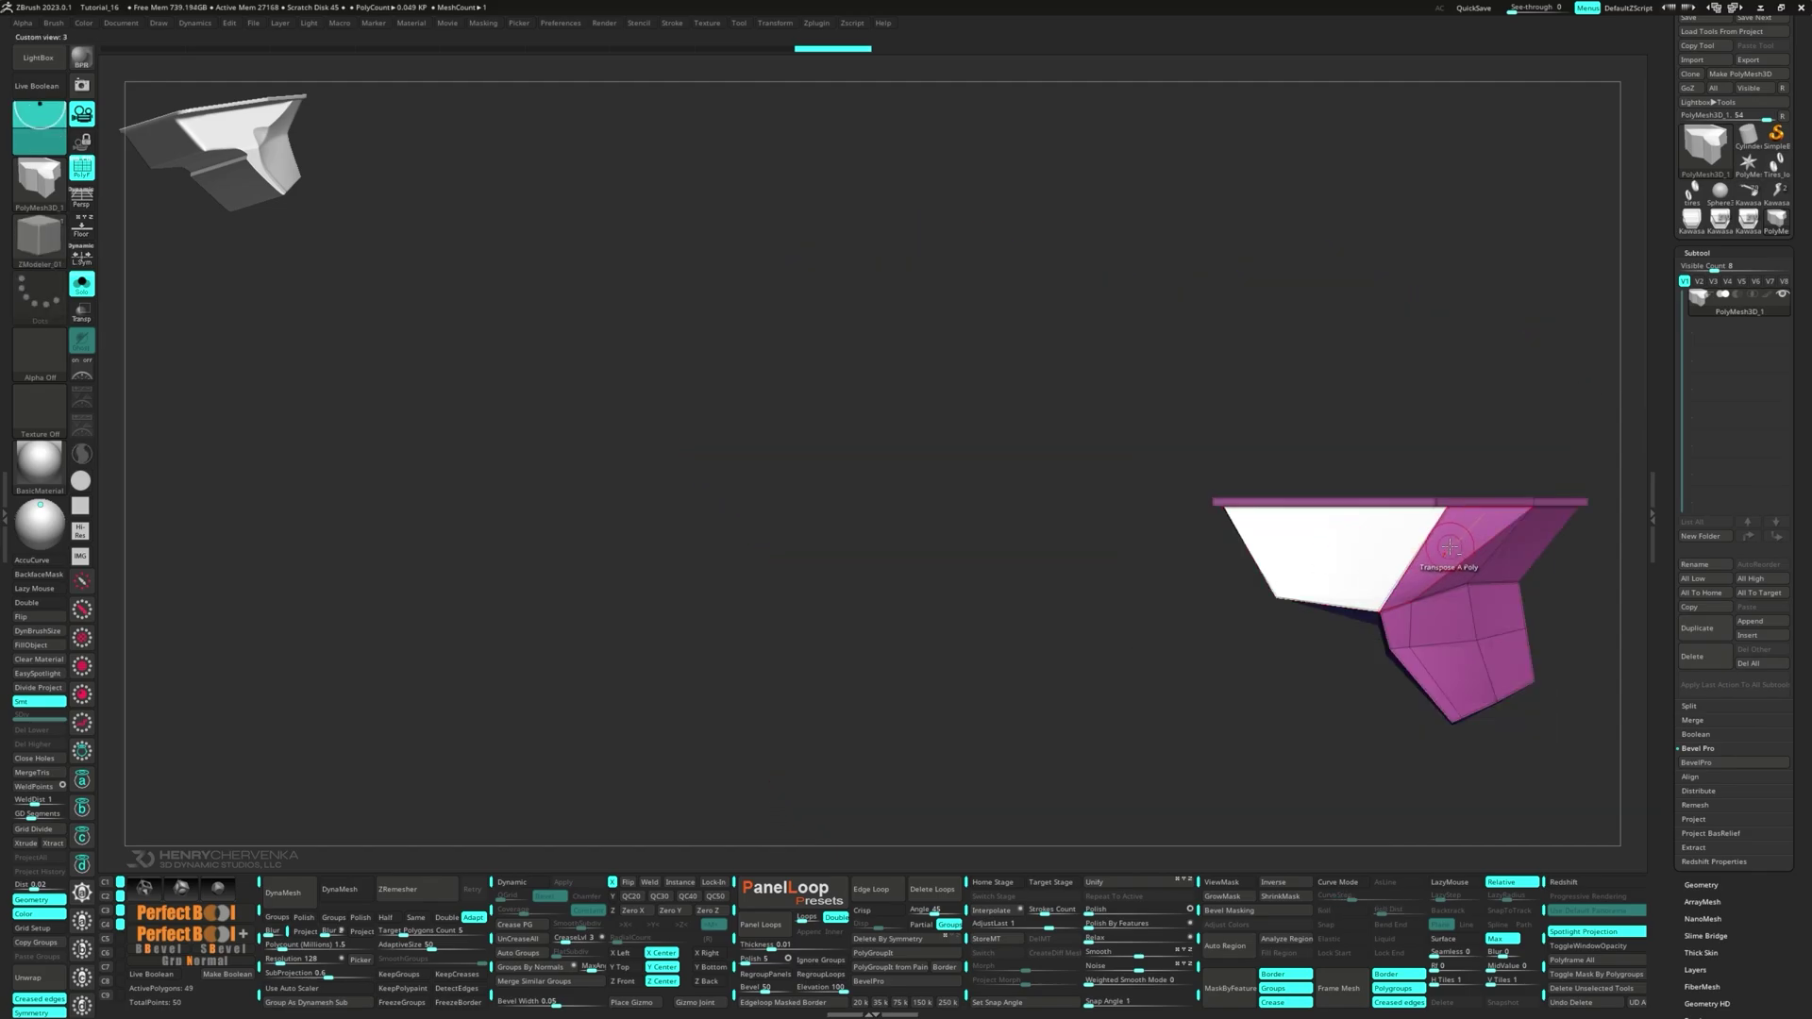
right_click_drag(1344, 564, 1142, 490)
left_click_drag(1113, 641, 1114, 650)
right_click_drag(1114, 649, 972, 619)
left_click_drag(1333, 536, 1355, 558, "ctrl")
mouse_move(1356, 558)
right_mouse_down()
mouse_move(1351, 615)
mouse_move(1180, 585)
right_mouse_up()
- Turn on dynamic subdivision and set the gizmo at the corner between the main body and lower block
key("q")
key("space")
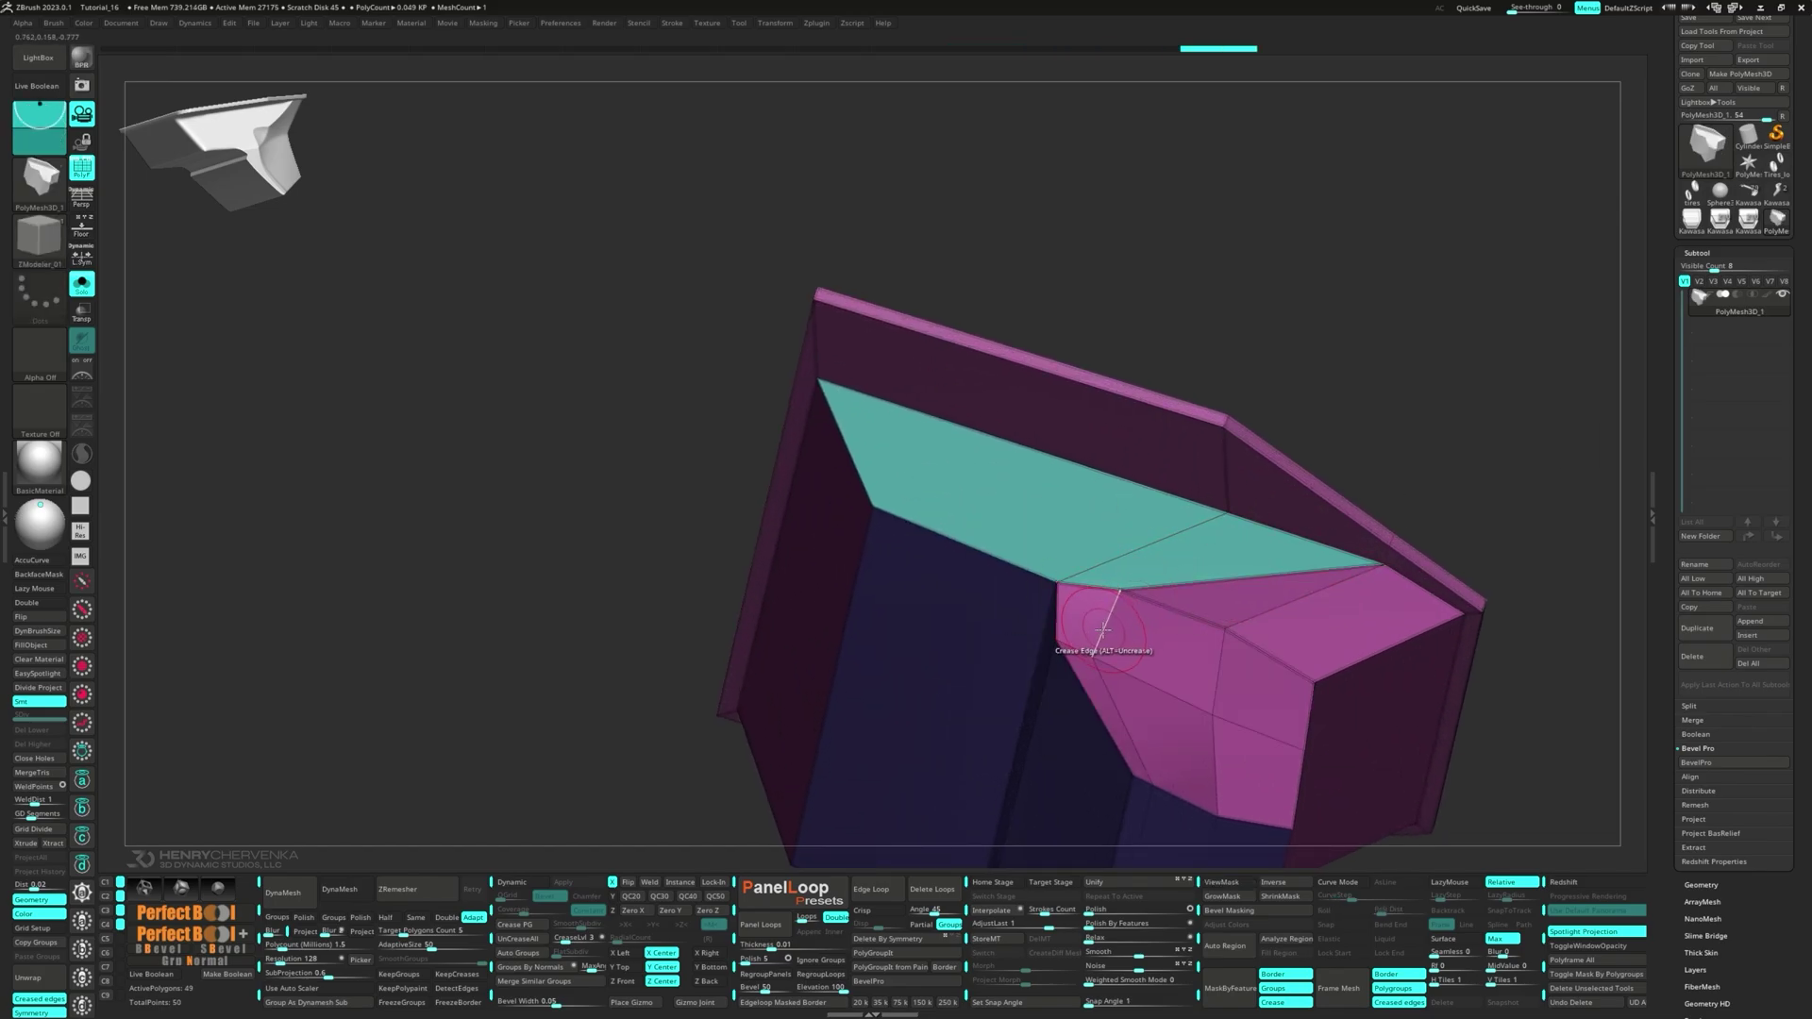
key("d")
right_click_drag(1246, 643, 1105, 635)
key("shift+f")
key("shift+f")
left_click(1108, 704, "alt")
left_click(1108, 703)
right_click_drag(1108, 700, 1103, 617)
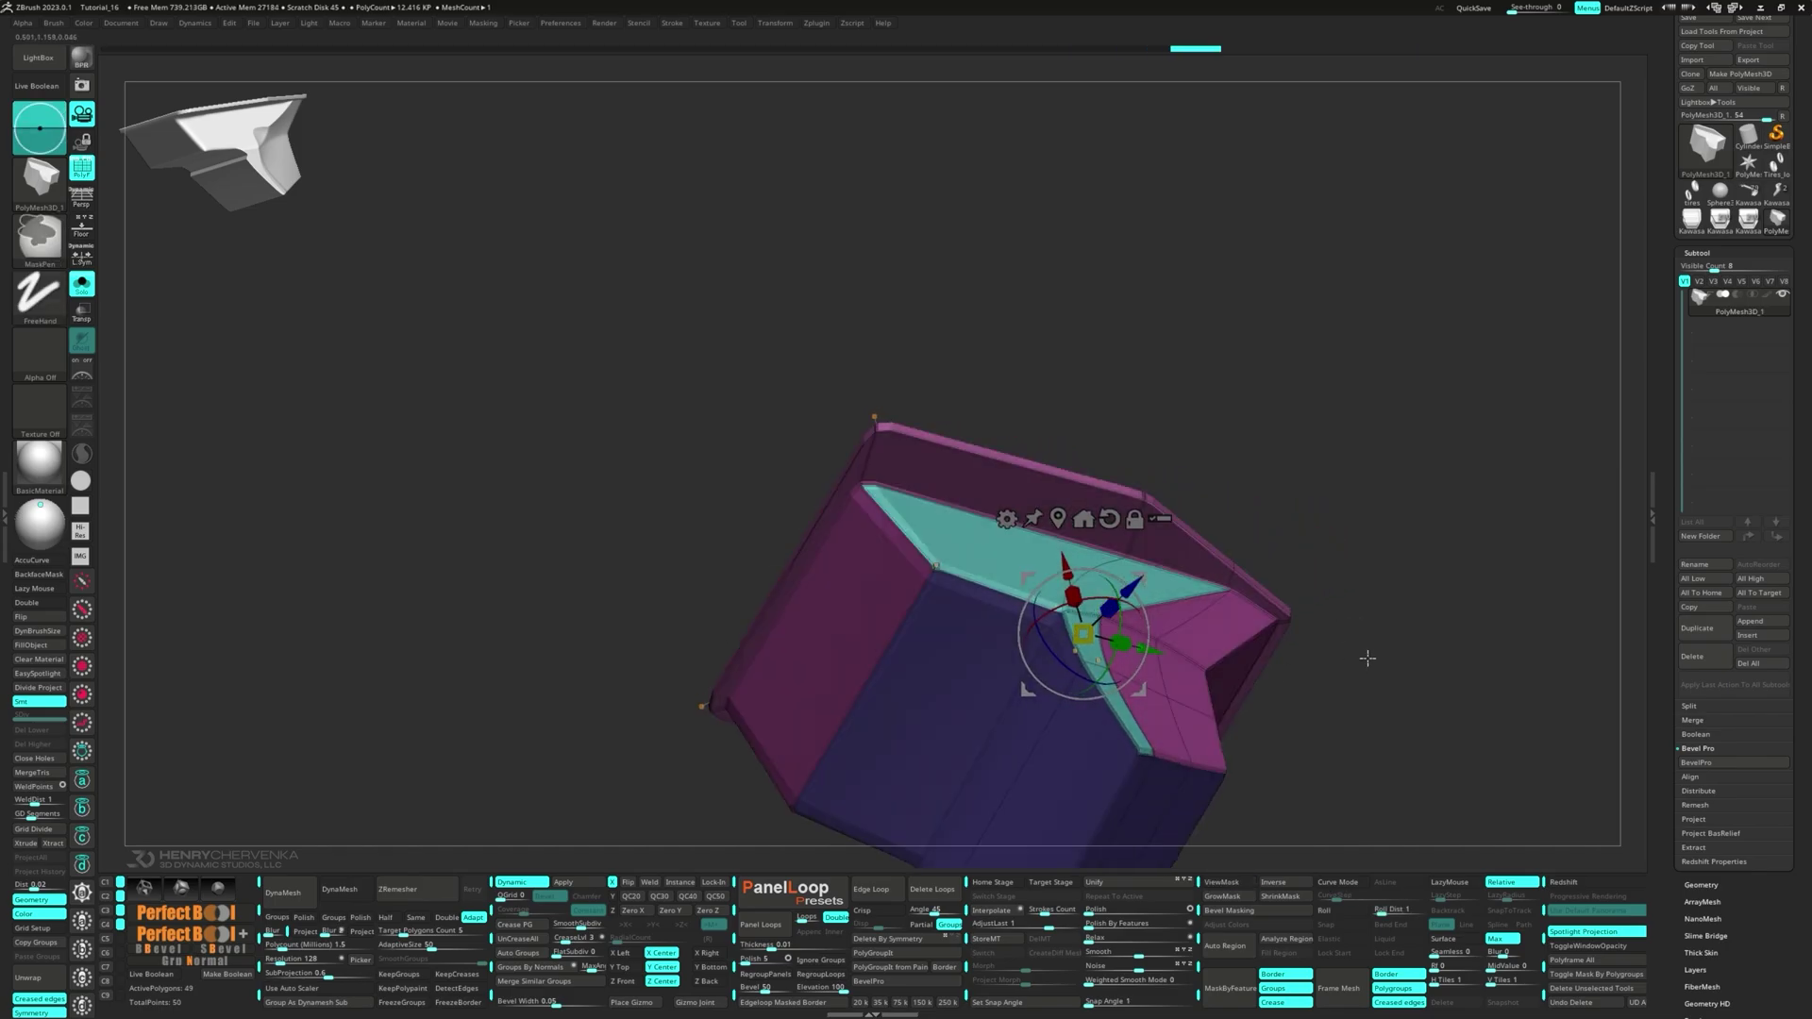
left_click_drag(1364, 613, 1403, 611, "ctrl")
- Insert an additional edge along the junction of the main body and lower block with ZModeler
key("shift+f")
key("q")
mouse_move(1404, 611)
right_mouse_down()
mouse_move(1157, 643)
mouse_move(1193, 675)
mouse_move(1027, 542)
mouse_move(1048, 557)
mouse_move(1092, 525)
right_mouse_up()
key("f")
key("shift+f")
right_click_drag(1044, 594, 793, 536)
key("space")
left_click(725, 712)
left_click(790, 533, "alt")
- Slide the edge at the inner corner of the lower block with ZModeler and hide the polyframe
key("space")
left_click(866, 534)
right_click_drag(953, 534, 906, 525)
left_click_drag(903, 514, 898, 522)
key("space")
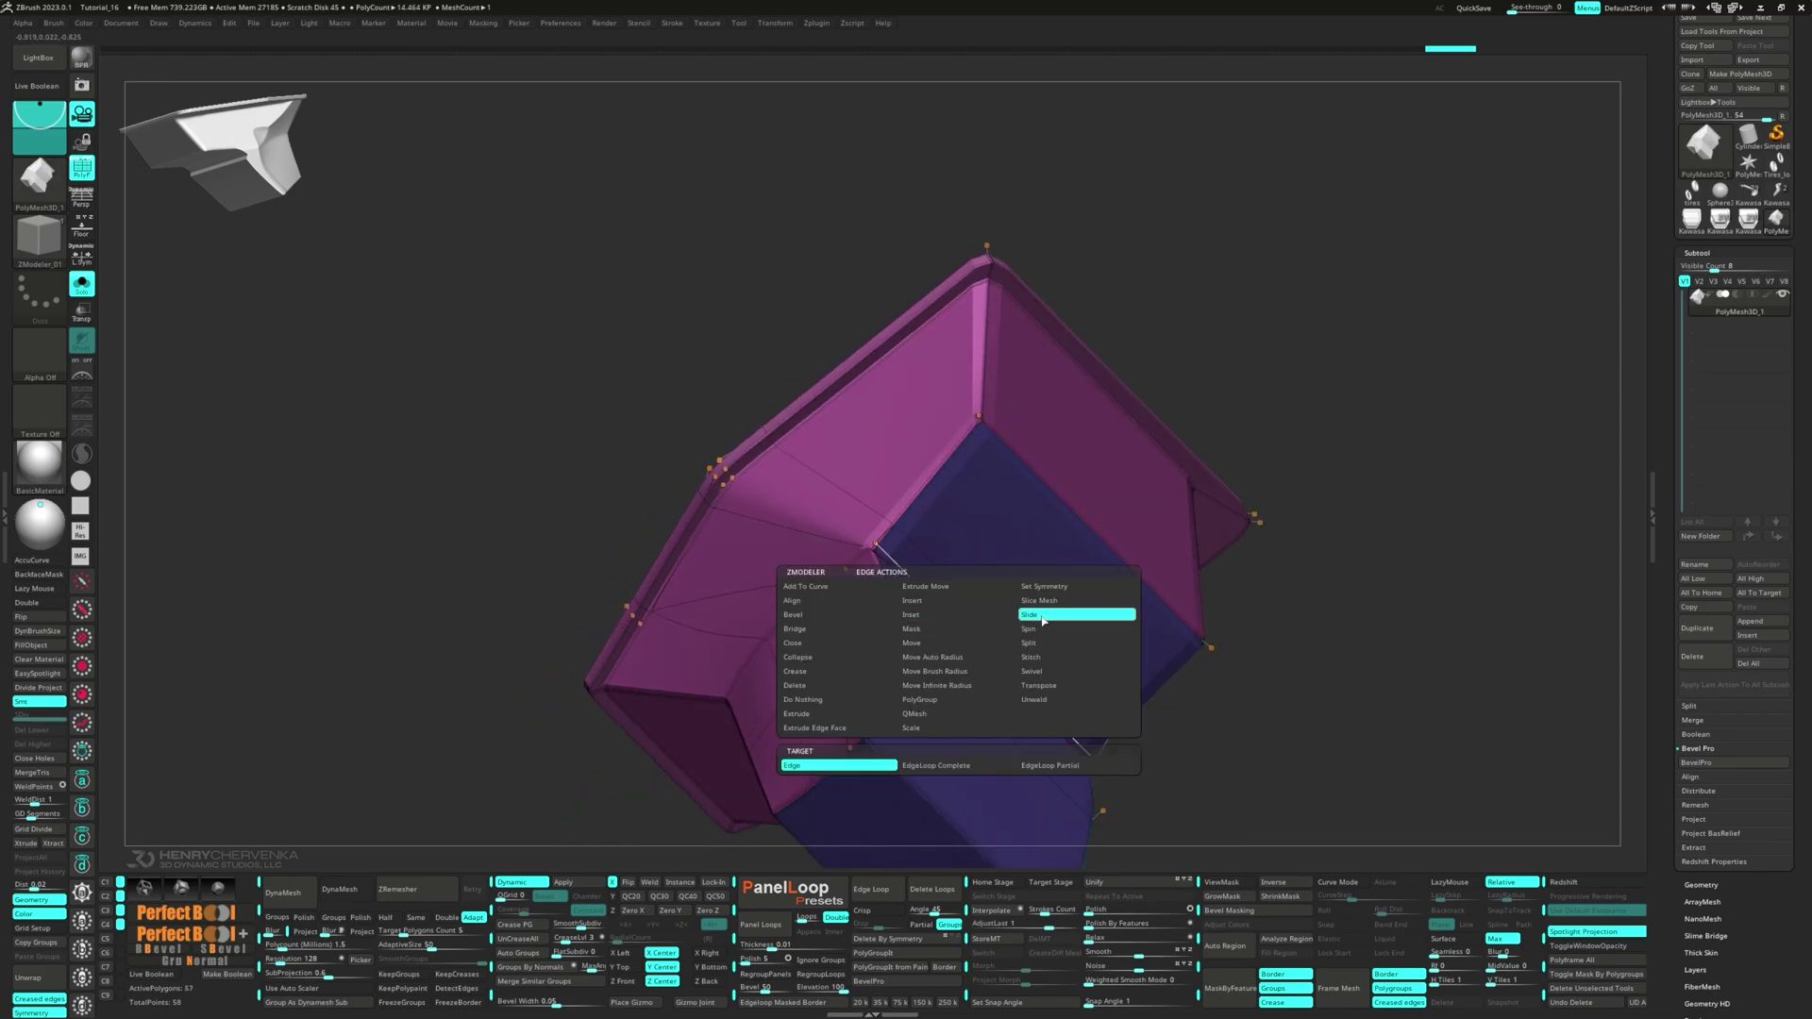
left_click(1006, 601)
key("shift+f")
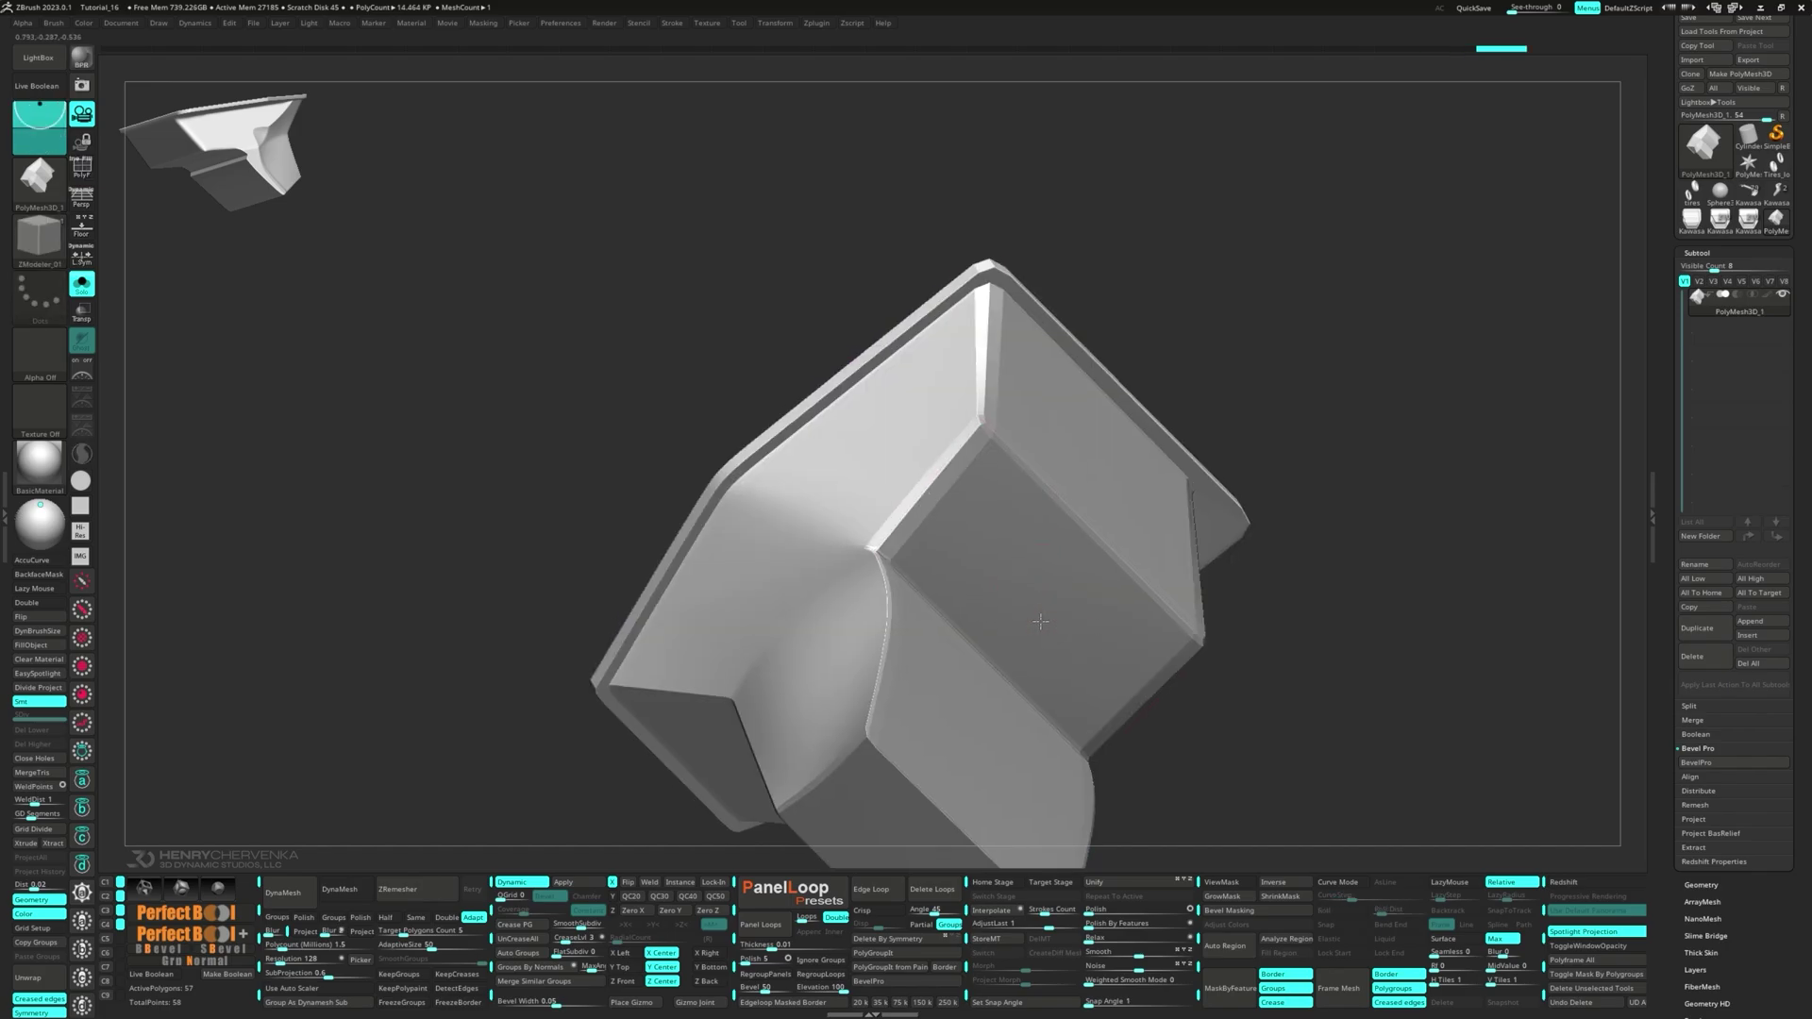
right_click_drag(1028, 567, 860, 647)
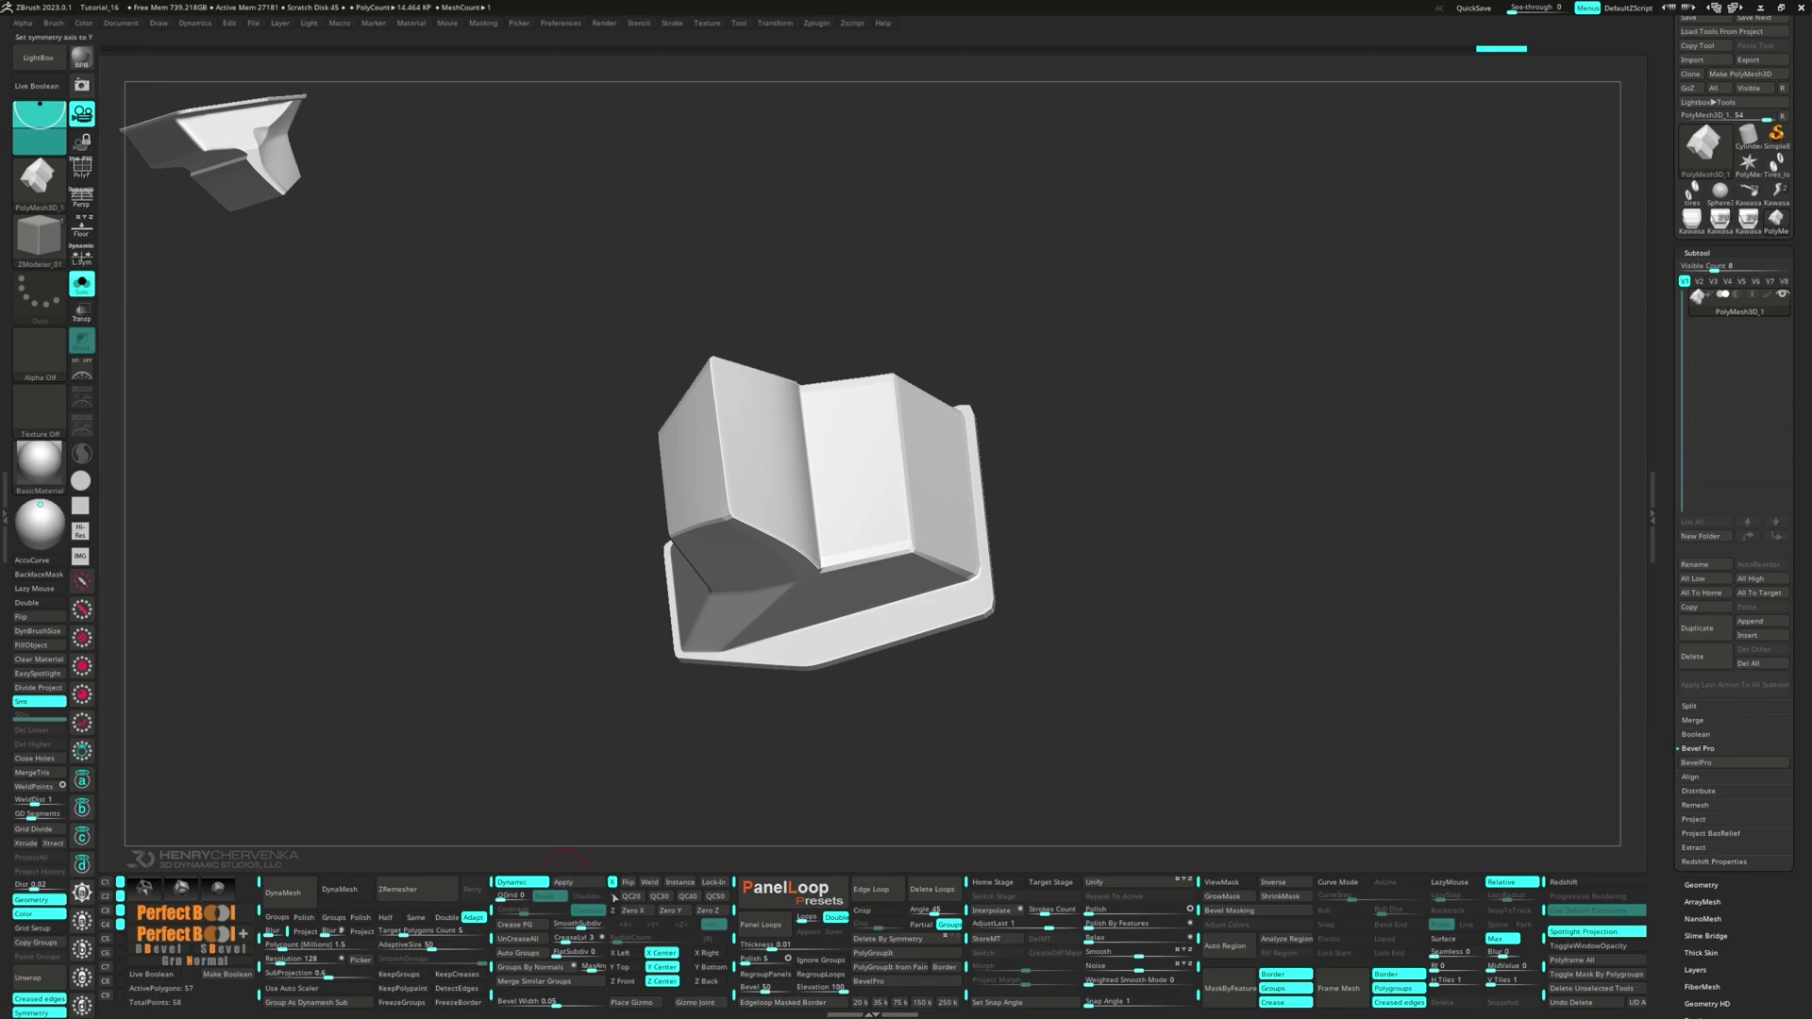
- Raise the dynamic subdivision's smooth level and apply it to the mesh
left_click_drag(581, 926, 585, 926)
right_click_drag(842, 738, 608, 801)
left_click(581, 882)
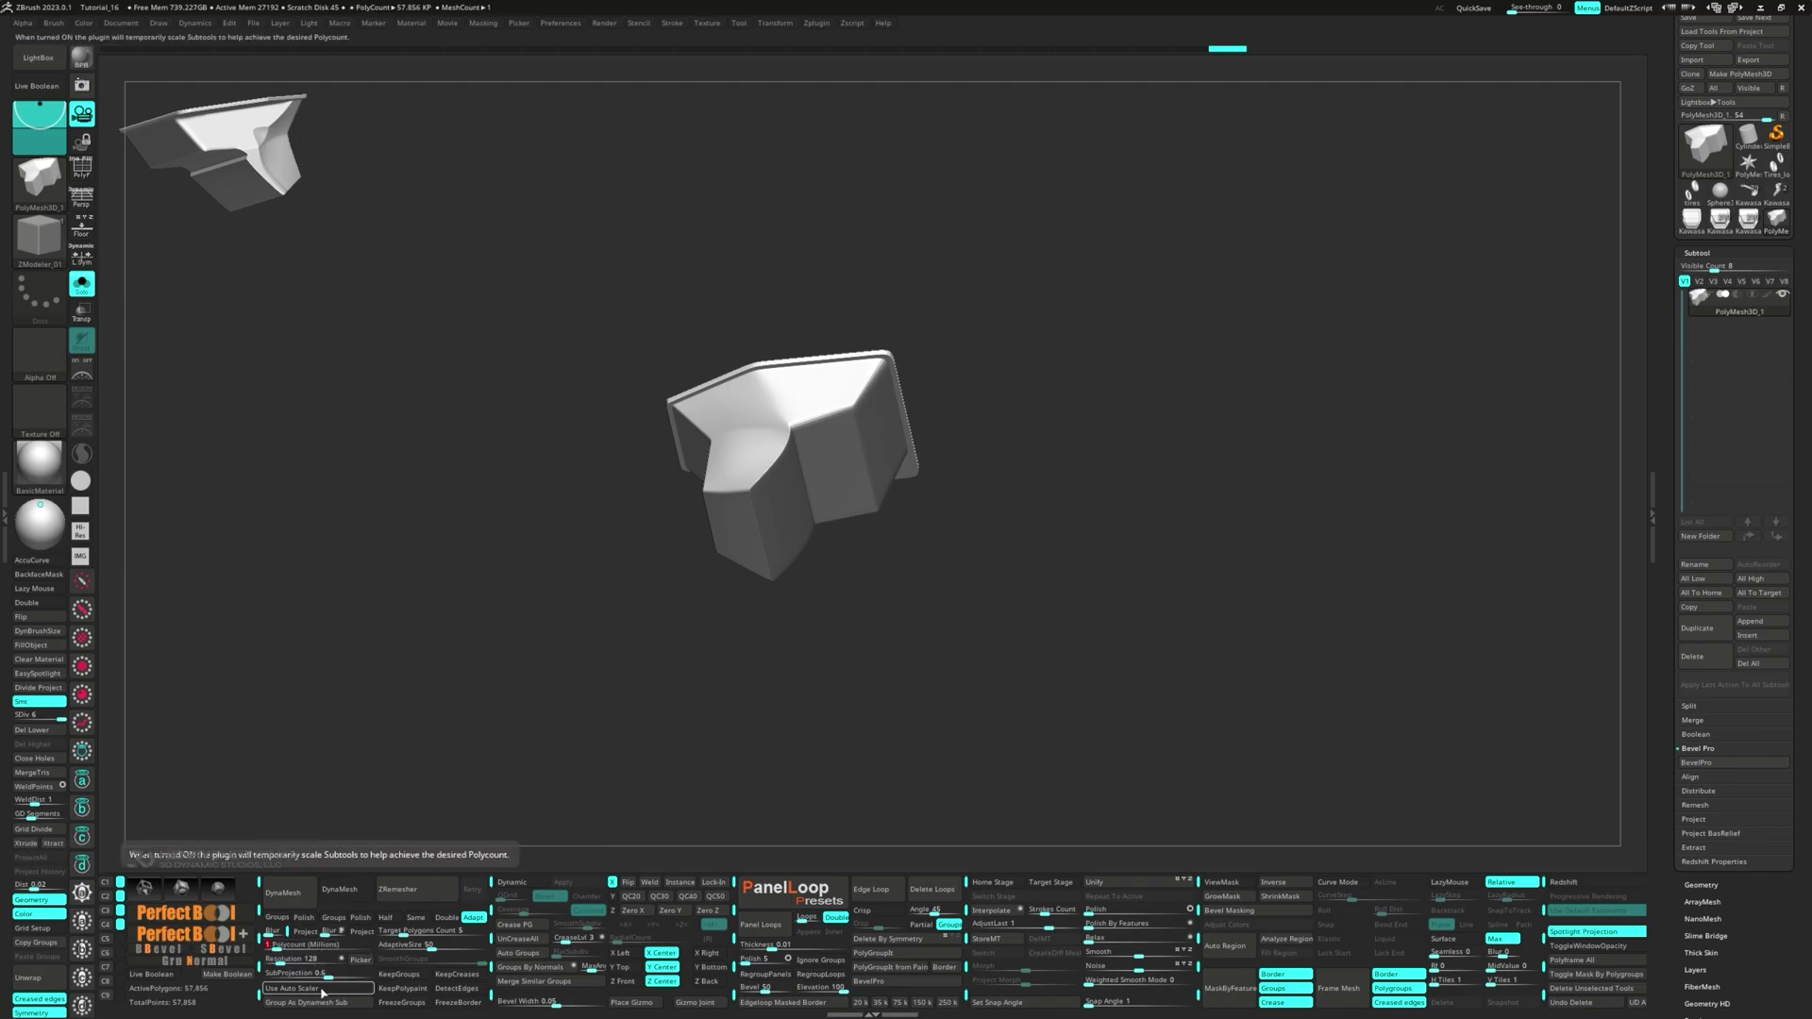
- Remesh the model with the DynaMesh plugin with Use Auto Scaler enabled
left_click(321, 989)
left_click(297, 901)
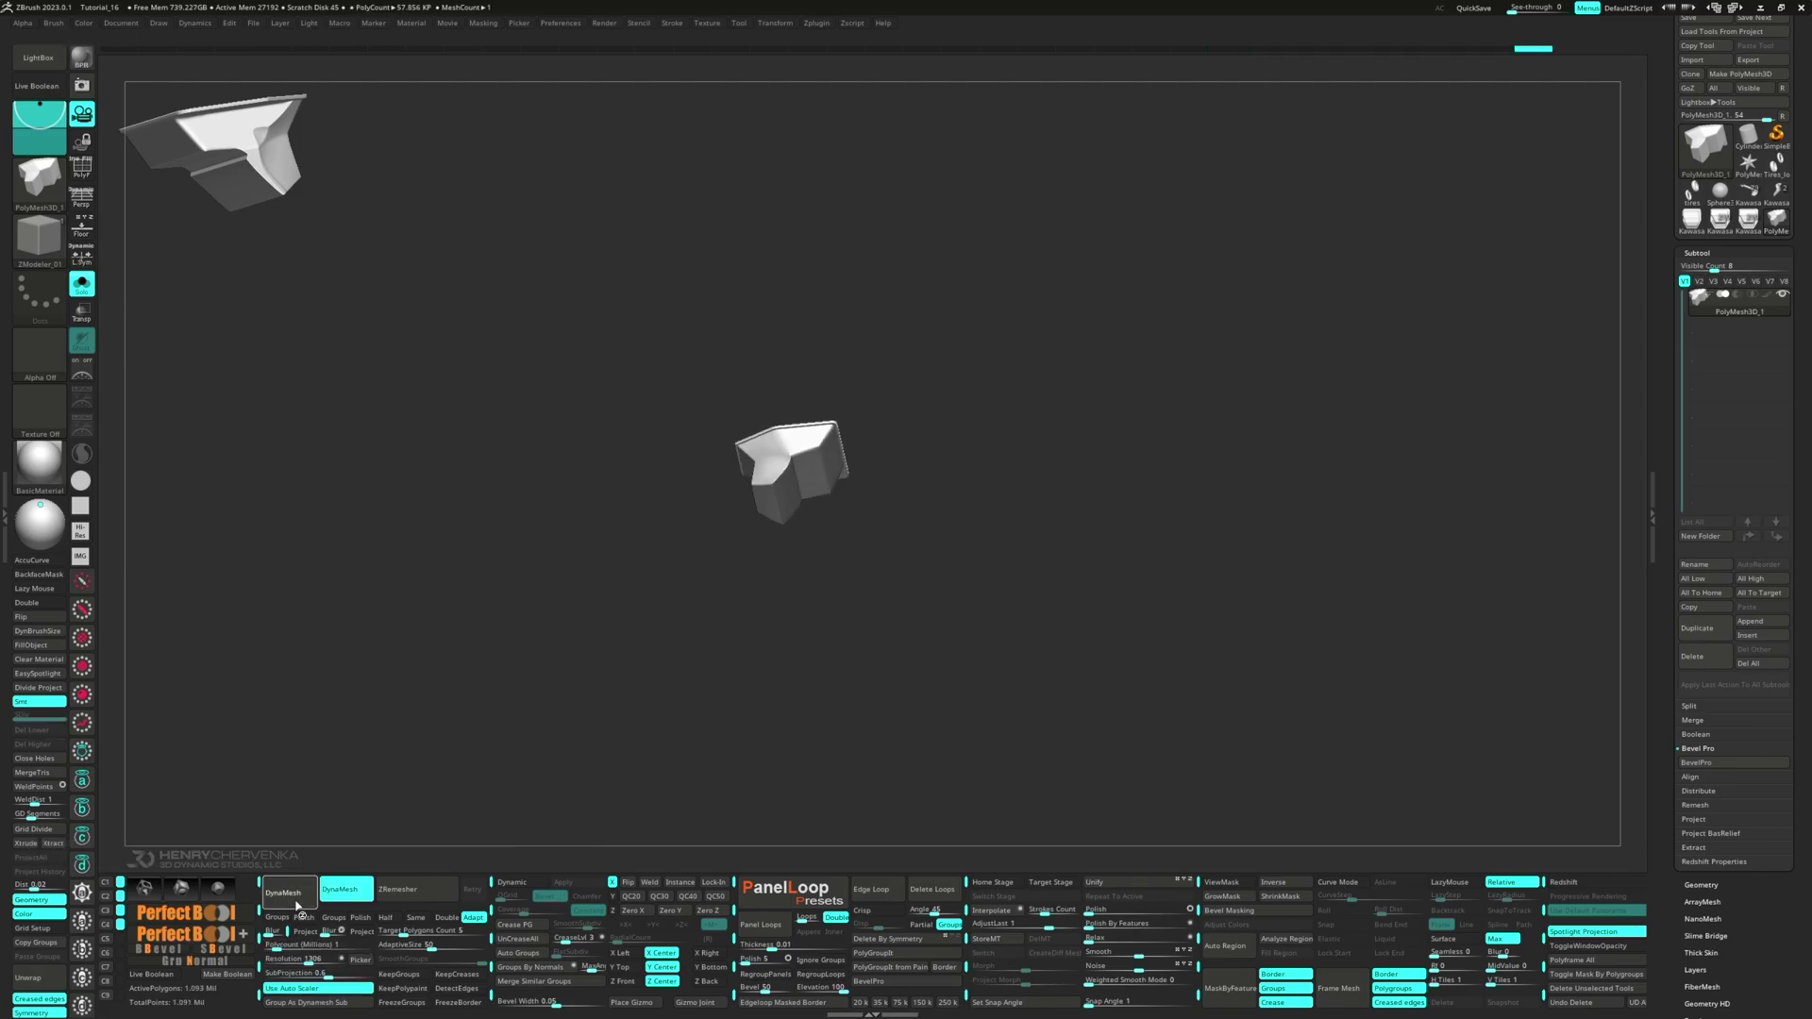
left_click_drag(874, 595, 773, 408)
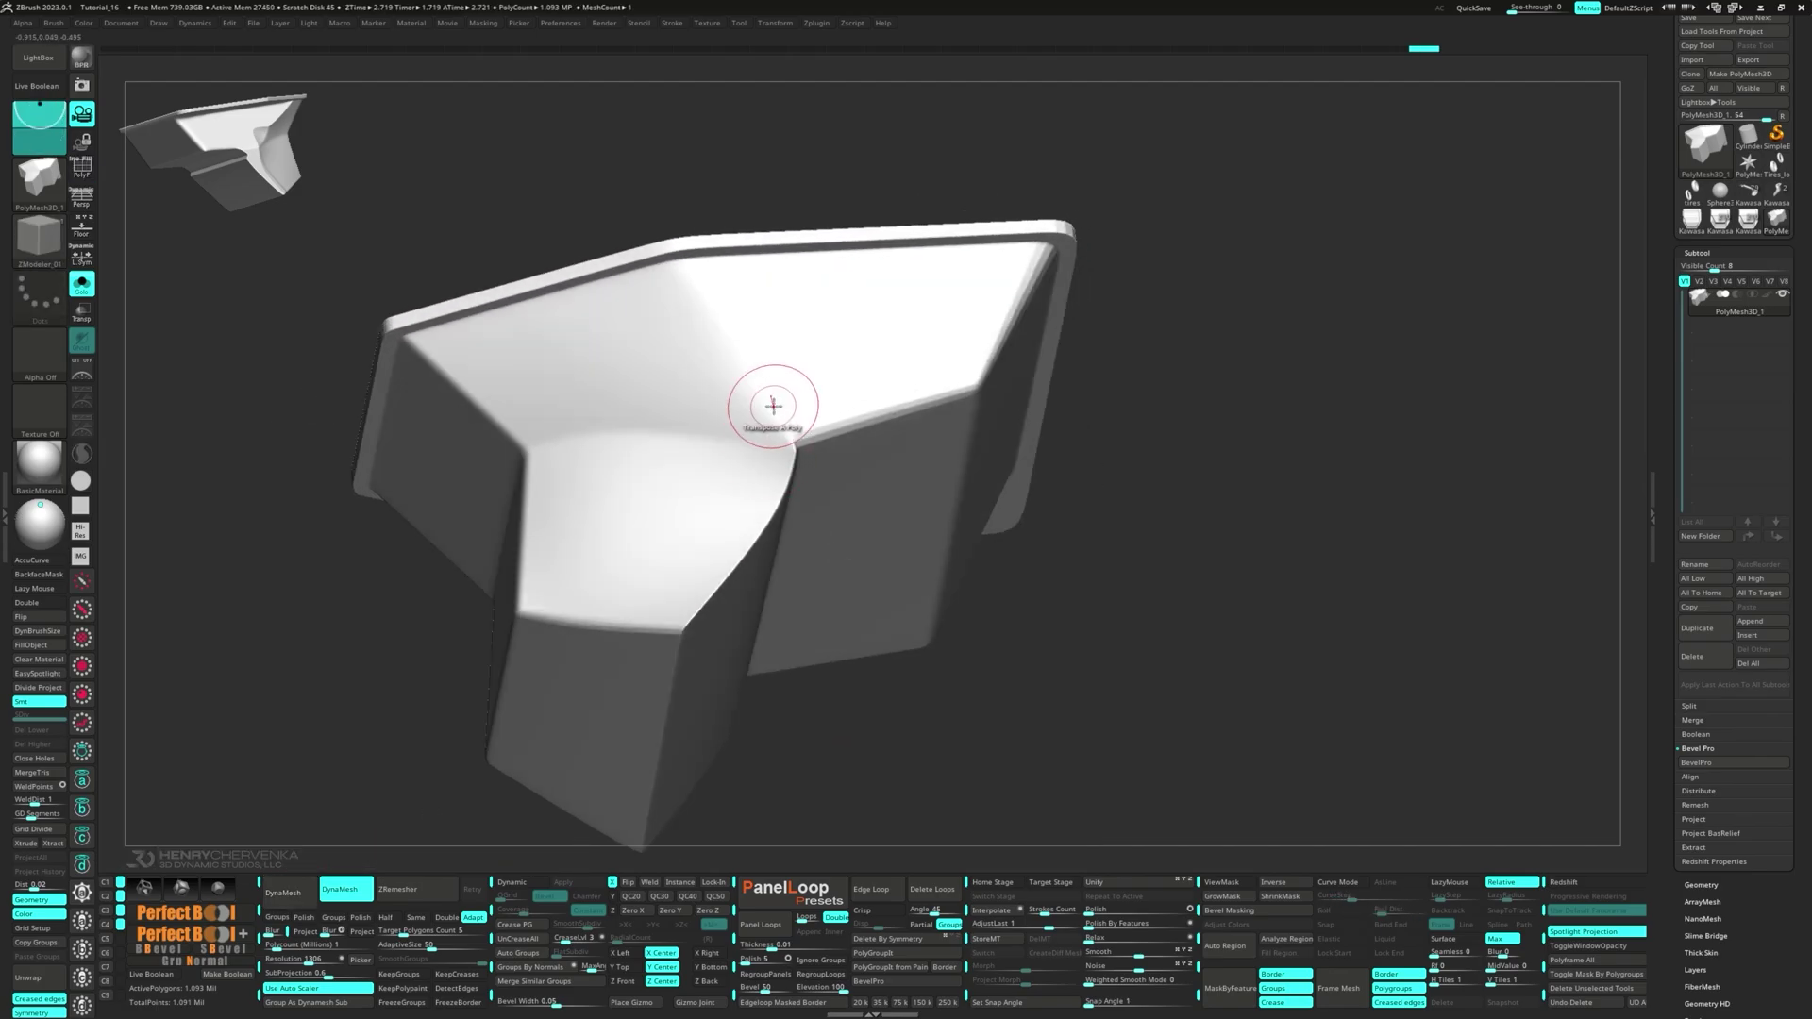
left_click_drag(972, 605, 837, 446)
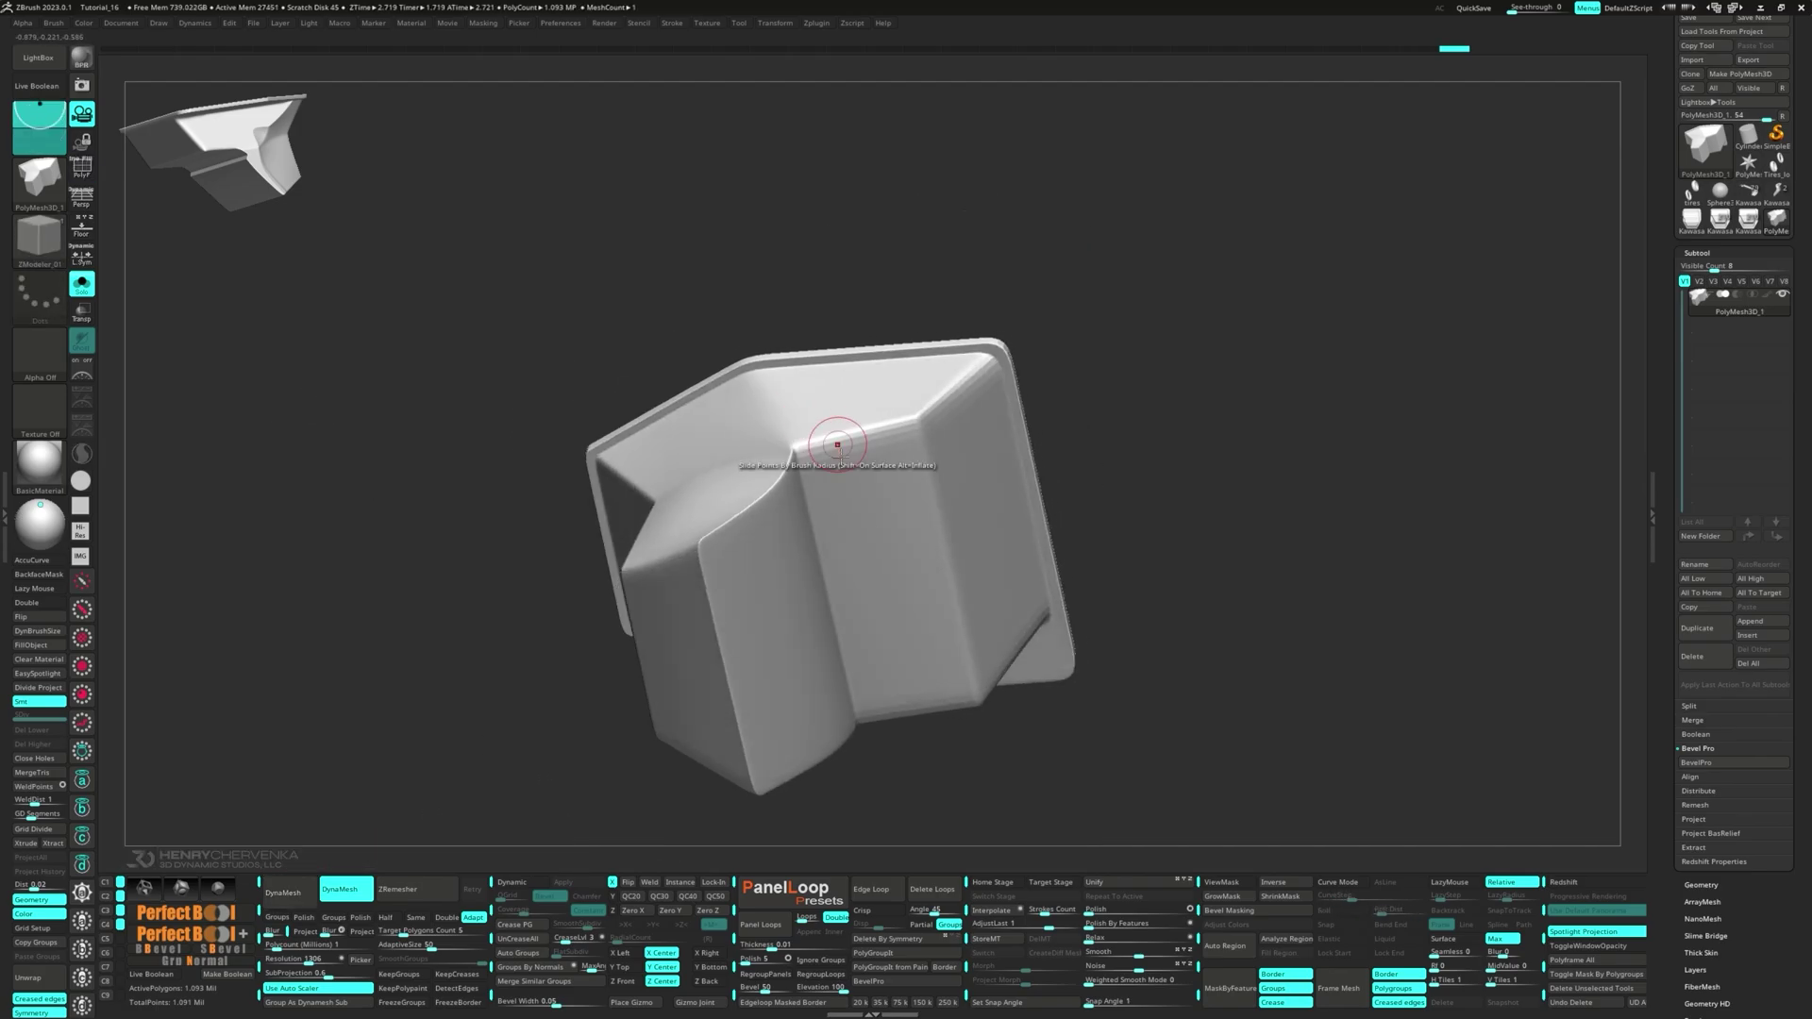
- Polish the remeshed model and smooth the edge between the main body's side and underside
left_click(1097, 913)
right_click_drag(841, 473, 863, 463)
left_click_drag(898, 428, 921, 427, "shift")
mouse_move(1071, 401)
left_mouse_down()
mouse_move(971, 421)
mouse_move(1012, 579)
mouse_move(987, 562)
left_mouse_up()
- Flatten the main body's underside beside the lower block with ClipCurve in the side view, and update the DynaMesh
key("b")
key("m")
key("v")
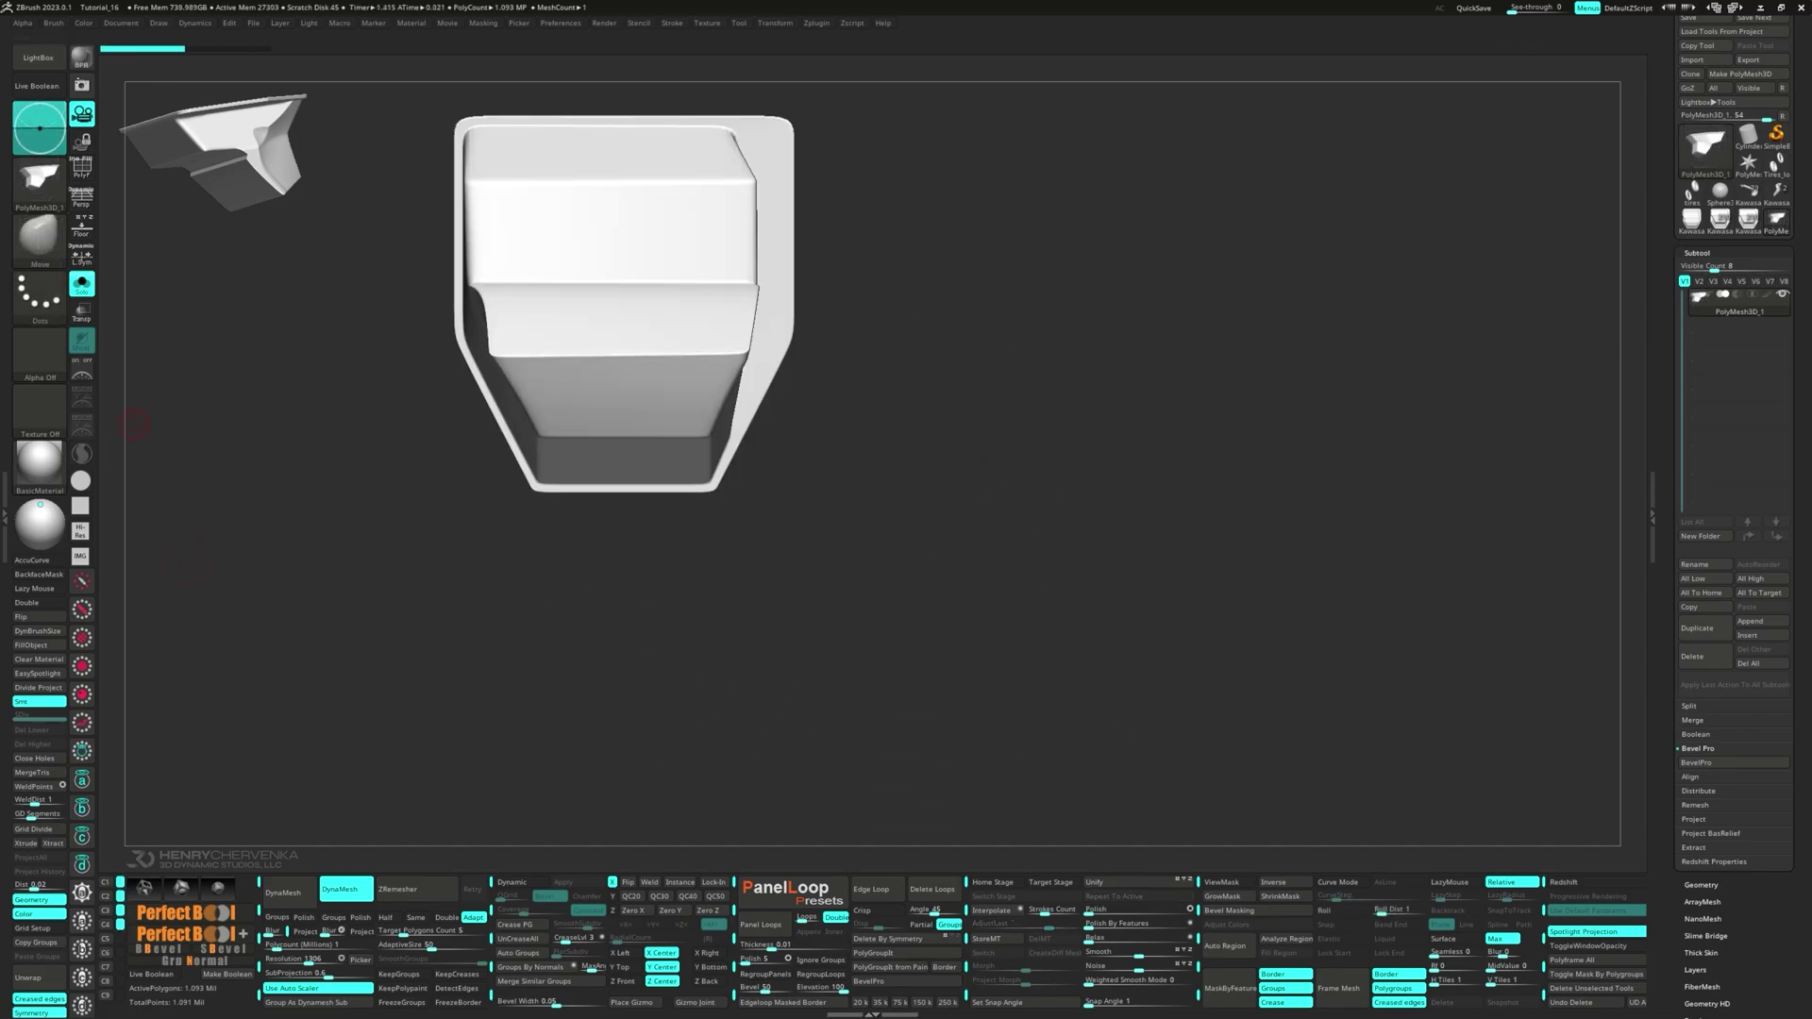
left_click_drag(134, 424, 617, 609)
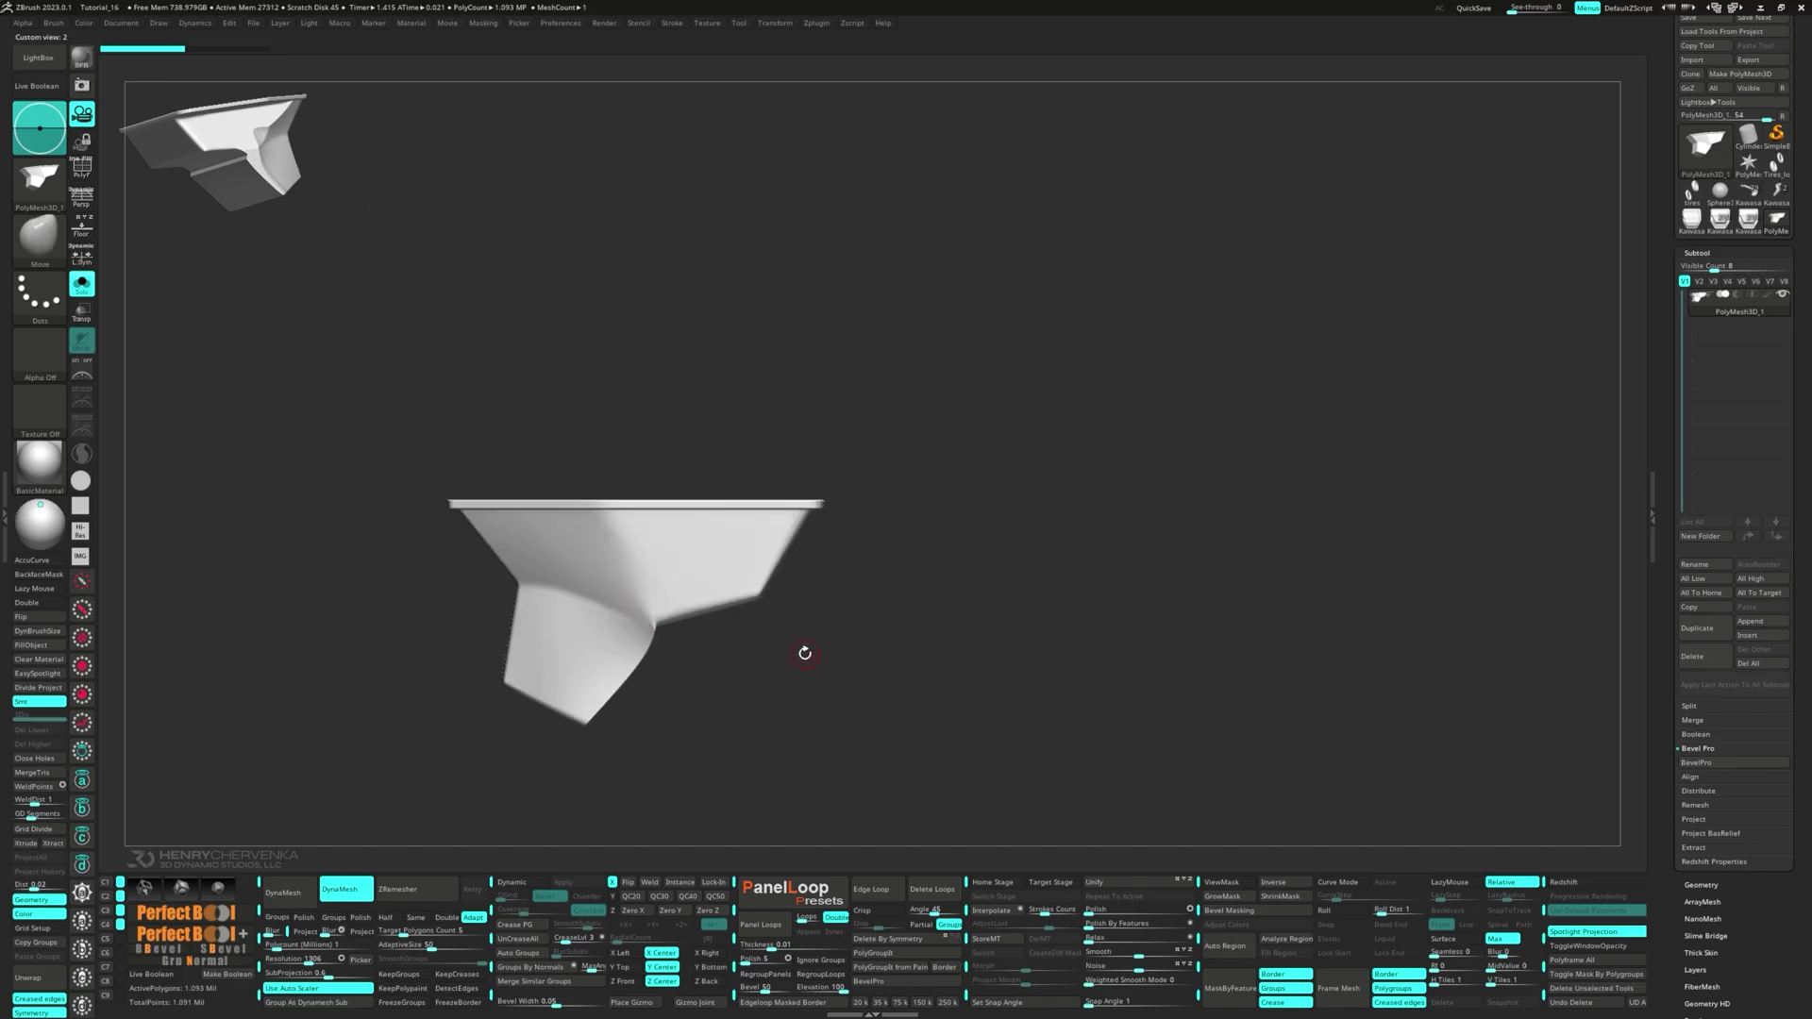
key("m")
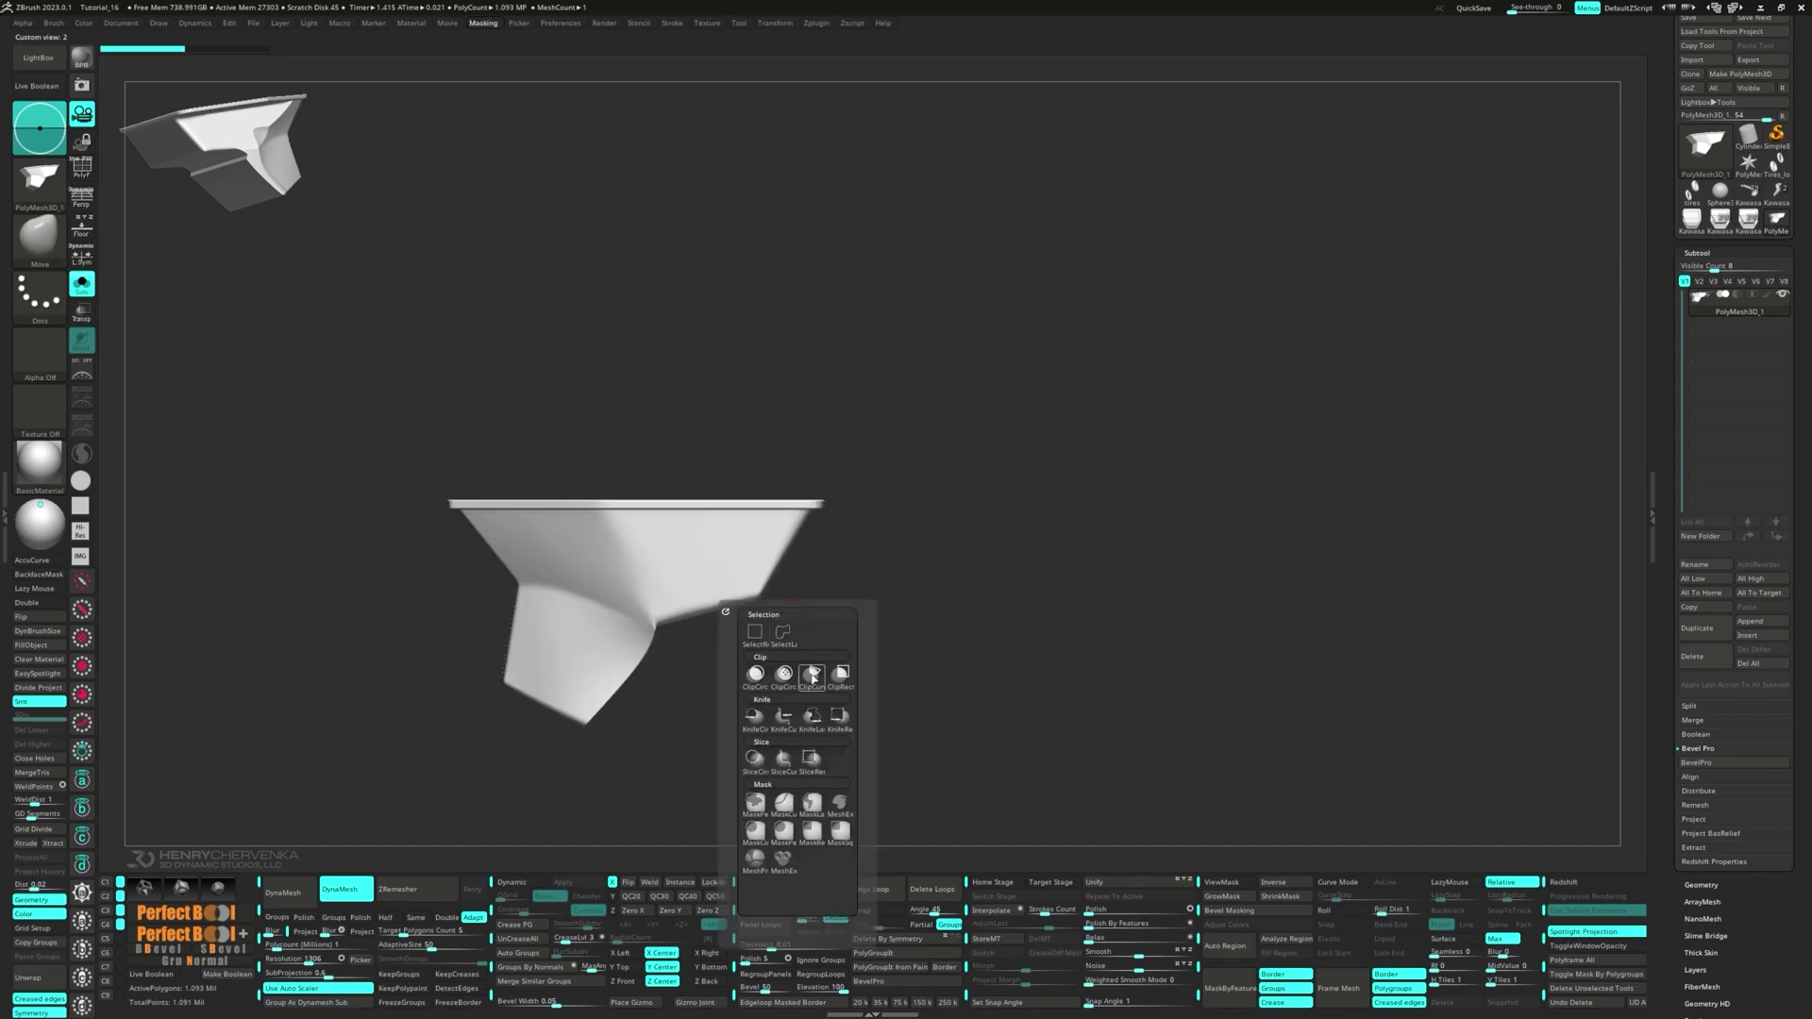
left_click(812, 677)
left_click_drag(799, 600, 640, 600)
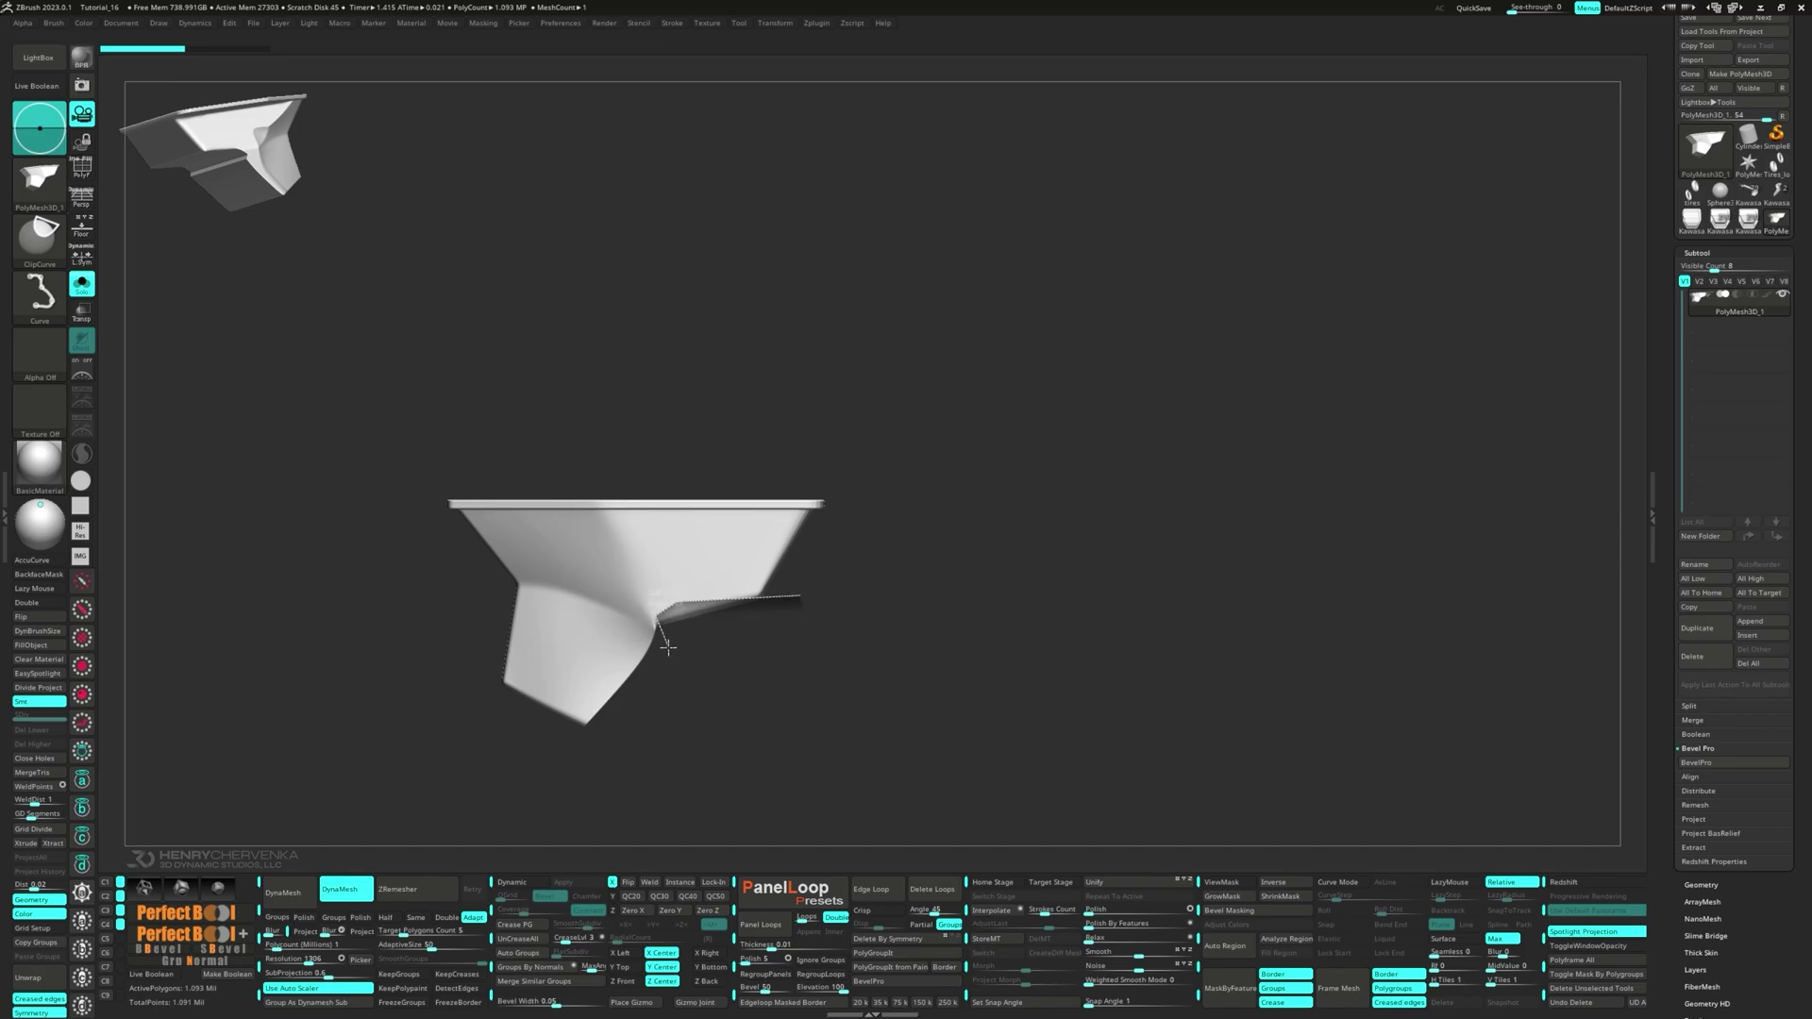
left_click_drag(674, 659, 639, 535, "ctrl+shift")
left_click_drag(600, 604, 601, 582)
left_click_drag(647, 664, 674, 595)
key("ctrl+shift")
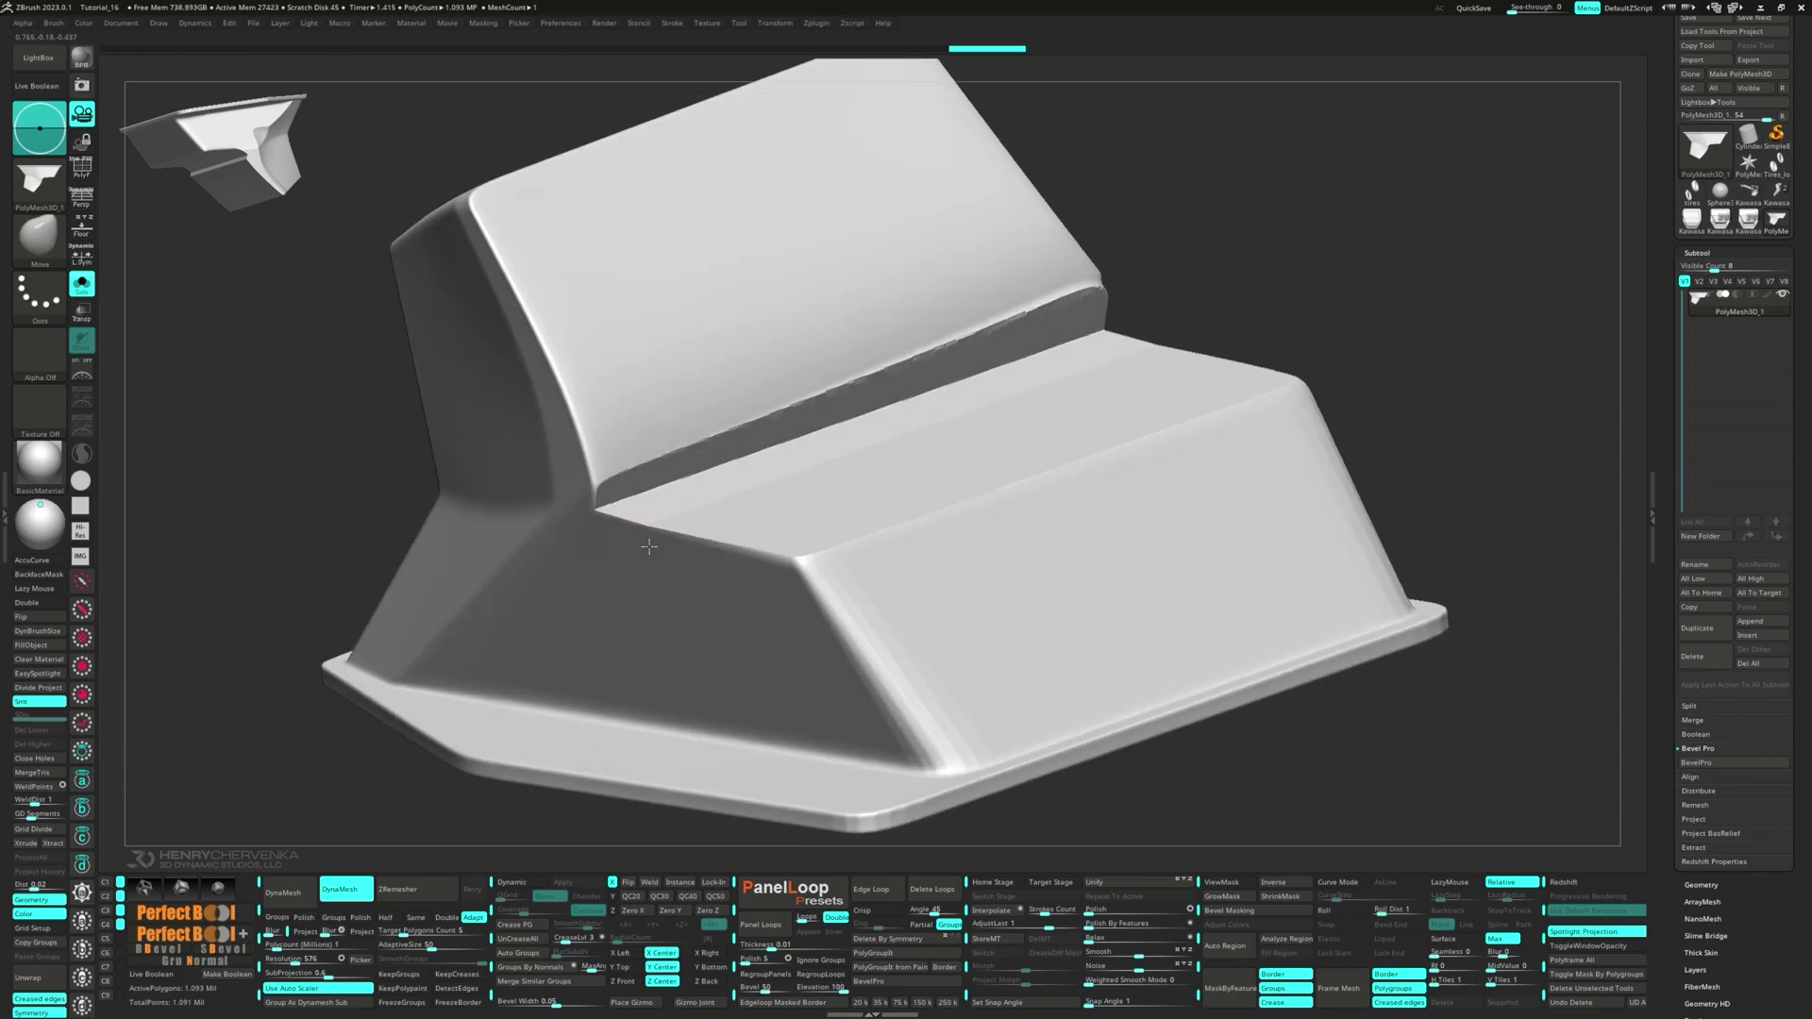
mouse_move(1137, 368)
left_mouse_down("ctrl")
mouse_move(1237, 475)
mouse_move(764, 457)
mouse_move(777, 441)
mouse_move(726, 536)
left_mouse_up("ctrl")
- Mask the rim and side with MaskCurve, leaving a rounded patch free above the junction with the lower block
key("ctrl")
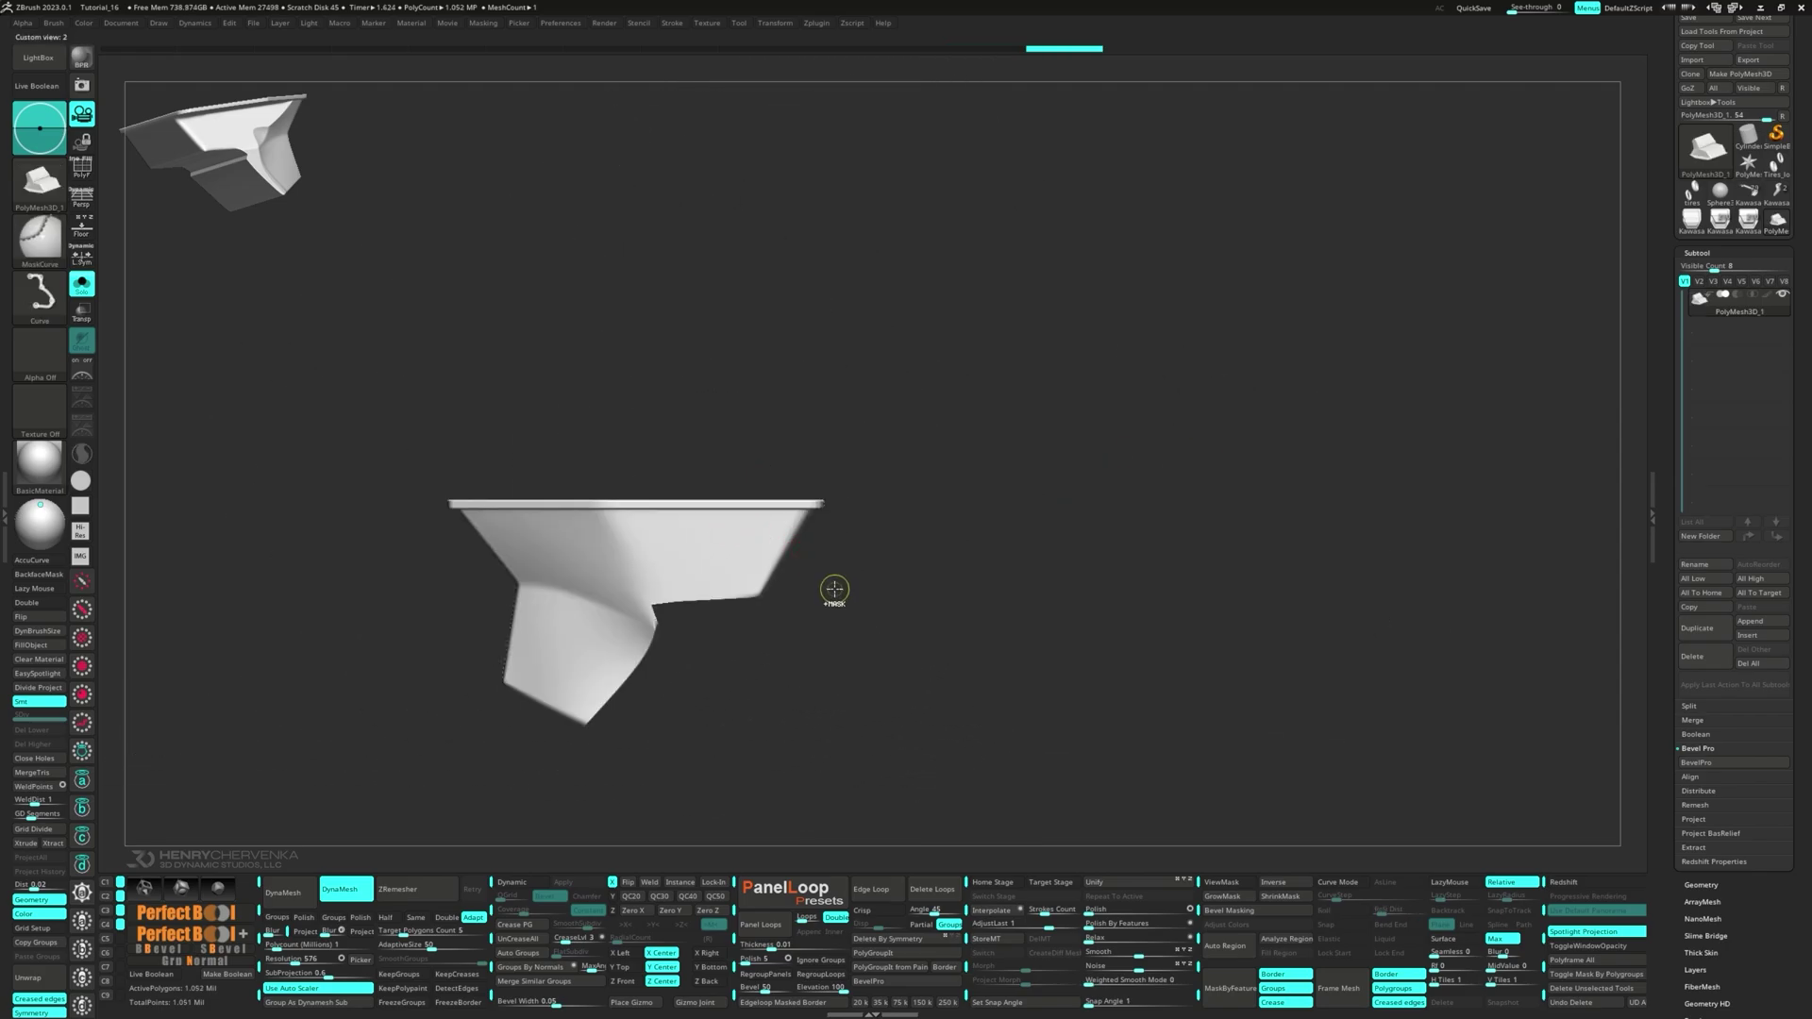
left_click_drag(325, 508, 988, 509, "ctrl")
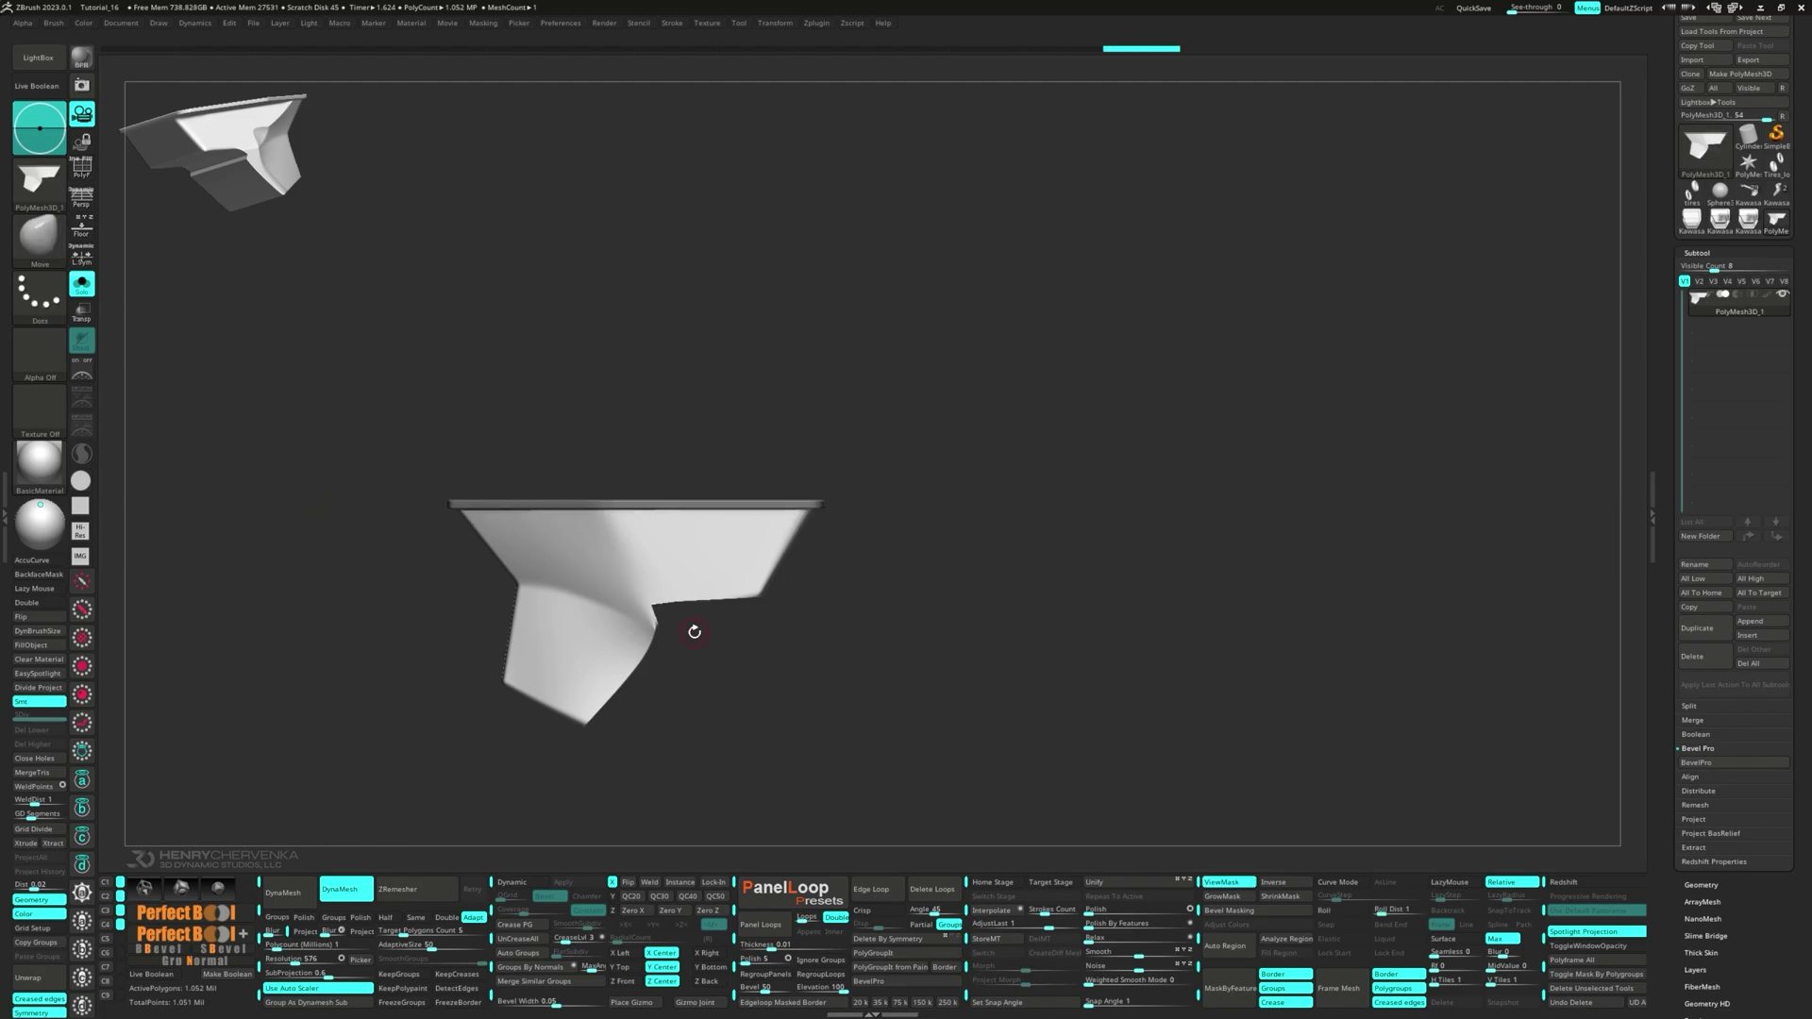
left_click_drag(699, 644, 612, 604, "ctrl")
left_click_drag(572, 538, 655, 434, "ctrl")
left_click_drag(705, 635, 393, 673, "ctrl")
left_click_drag(564, 476, 666, 515, "ctrl")
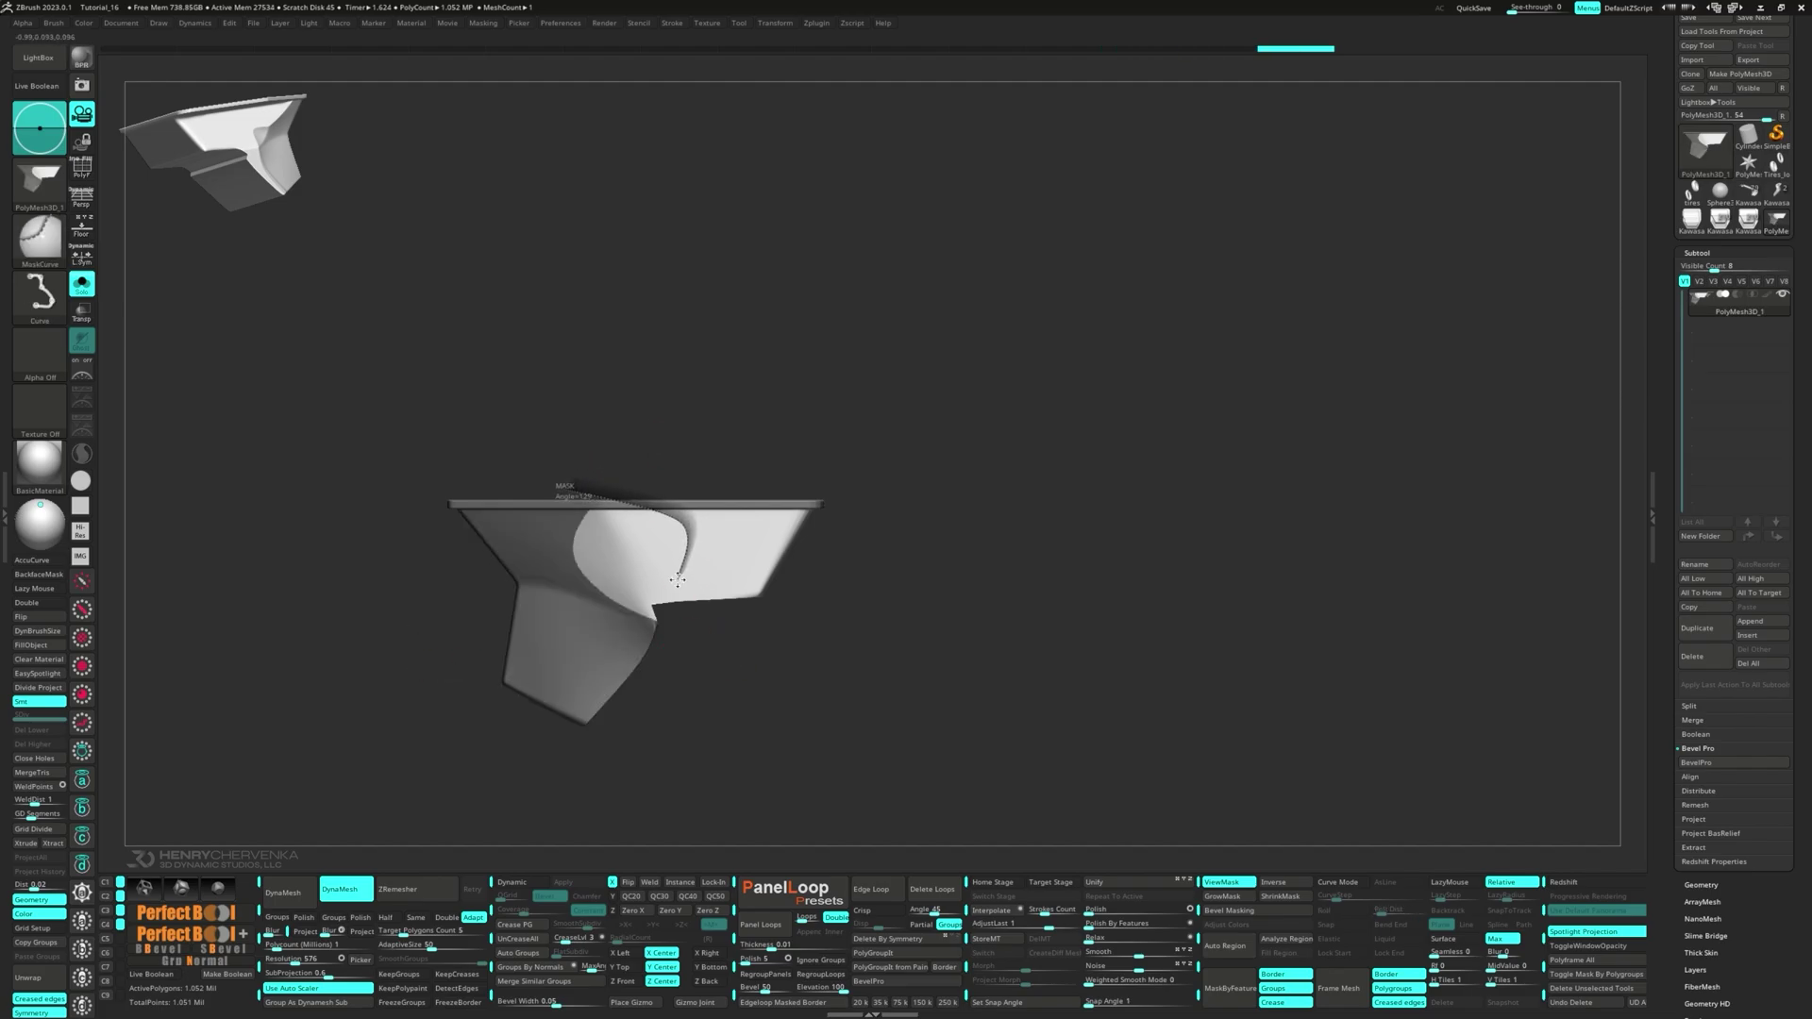
left_click_drag(628, 648, 624, 650, "ctrl")
left_click_drag(884, 650, 882, 648, "ctrl")
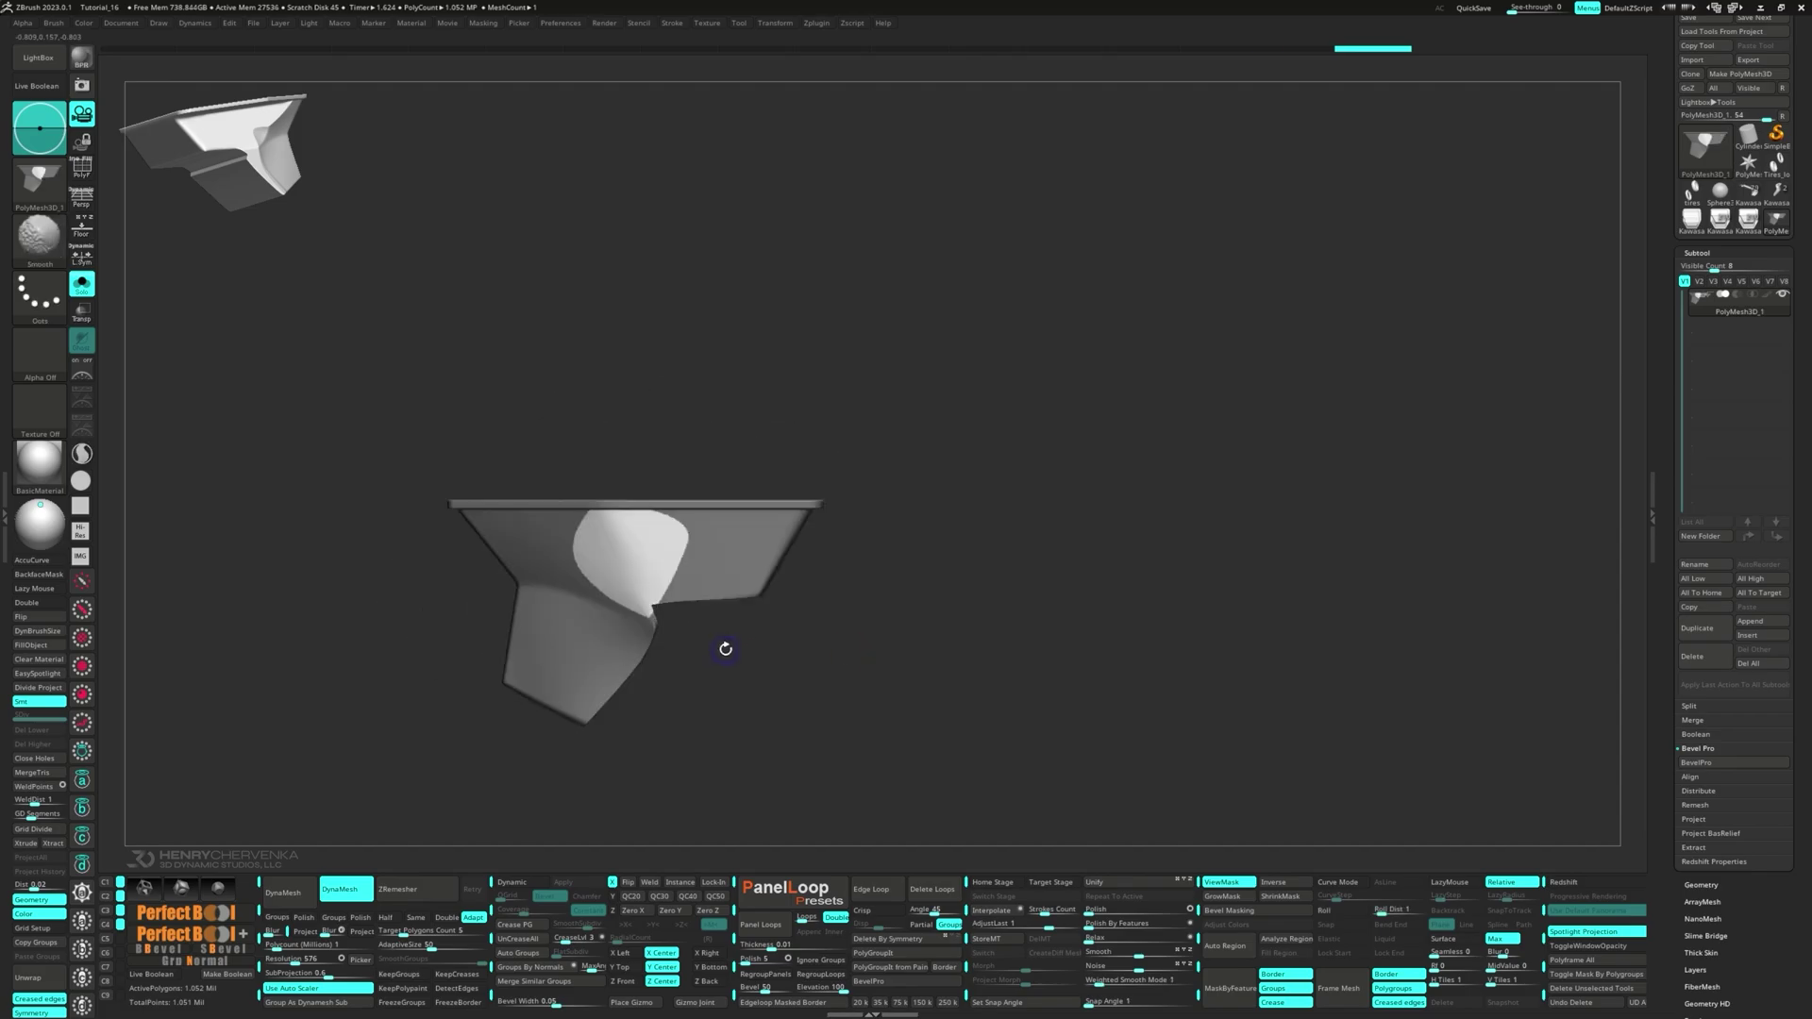
- Refine the mask at the patch's lower corner and mask the opposite side of the model
right_click_drag(690, 622, 725, 632, "ctrl")
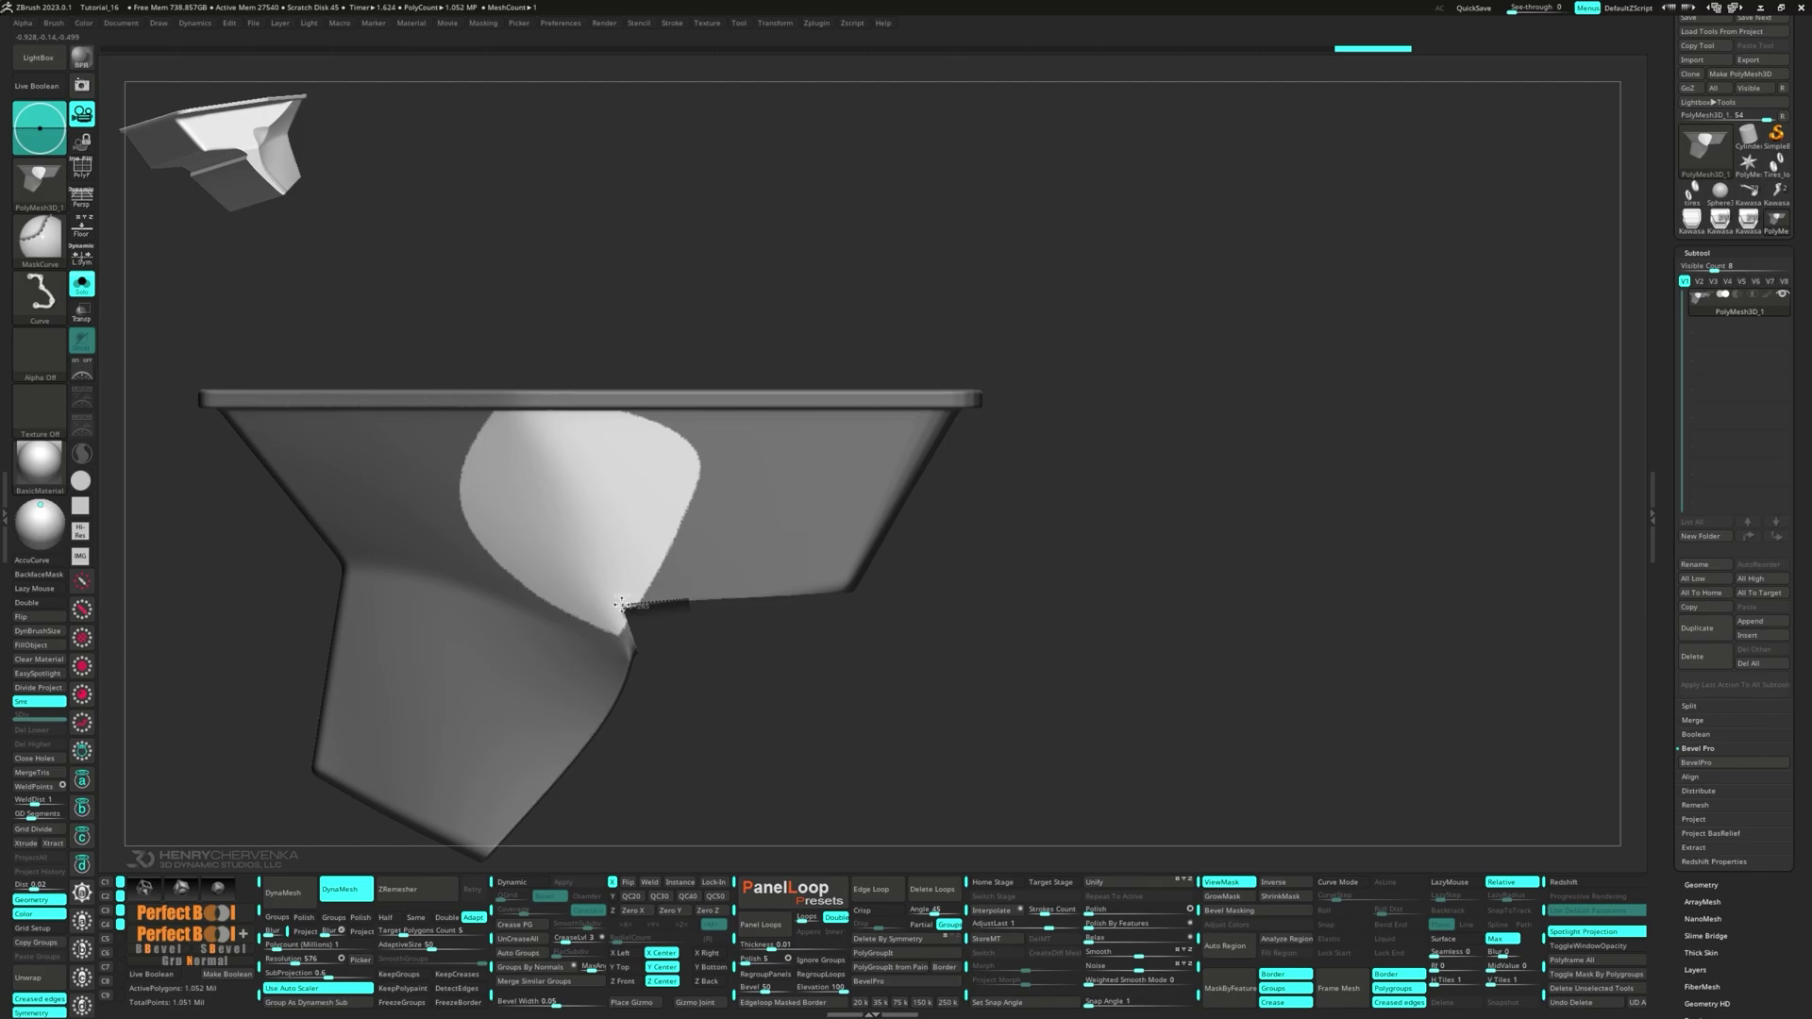
left_click_drag(631, 647, 632, 648, "ctrl")
mouse_move(834, 676)
right_mouse_down()
mouse_move(689, 534)
mouse_move(740, 571)
right_mouse_up()
left_click_drag(895, 299, 907, 754, "ctrl")
- Push the unmasked side patch inward with the Move brush to form a recess
mouse_move(901, 746)
right_mouse_down()
mouse_move(752, 701)
mouse_move(780, 700)
right_mouse_up()
mouse_move(663, 493)
right_mouse_down("ctrl")
mouse_move(661, 444)
mouse_move(635, 438)
mouse_move(659, 432)
mouse_move(607, 433)
right_mouse_up("ctrl")
key("s")
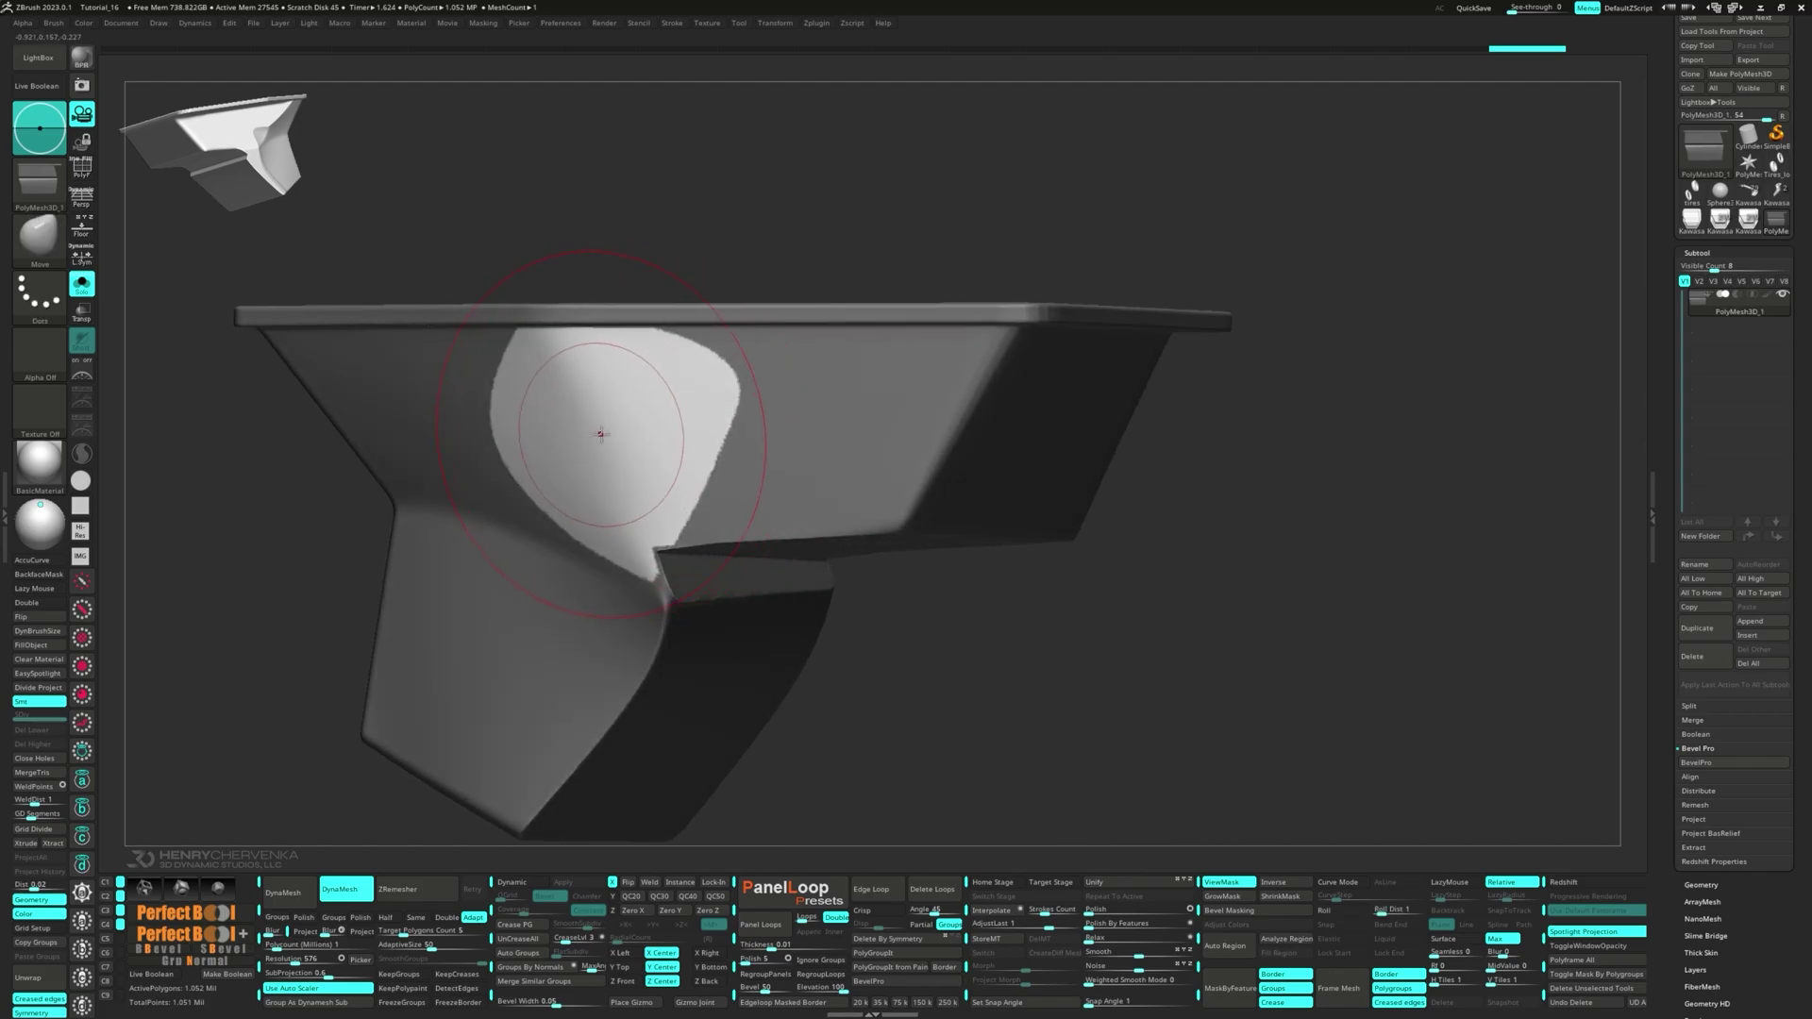
left_click_drag(604, 433, 629, 430)
left_click(612, 416, "ctrl")
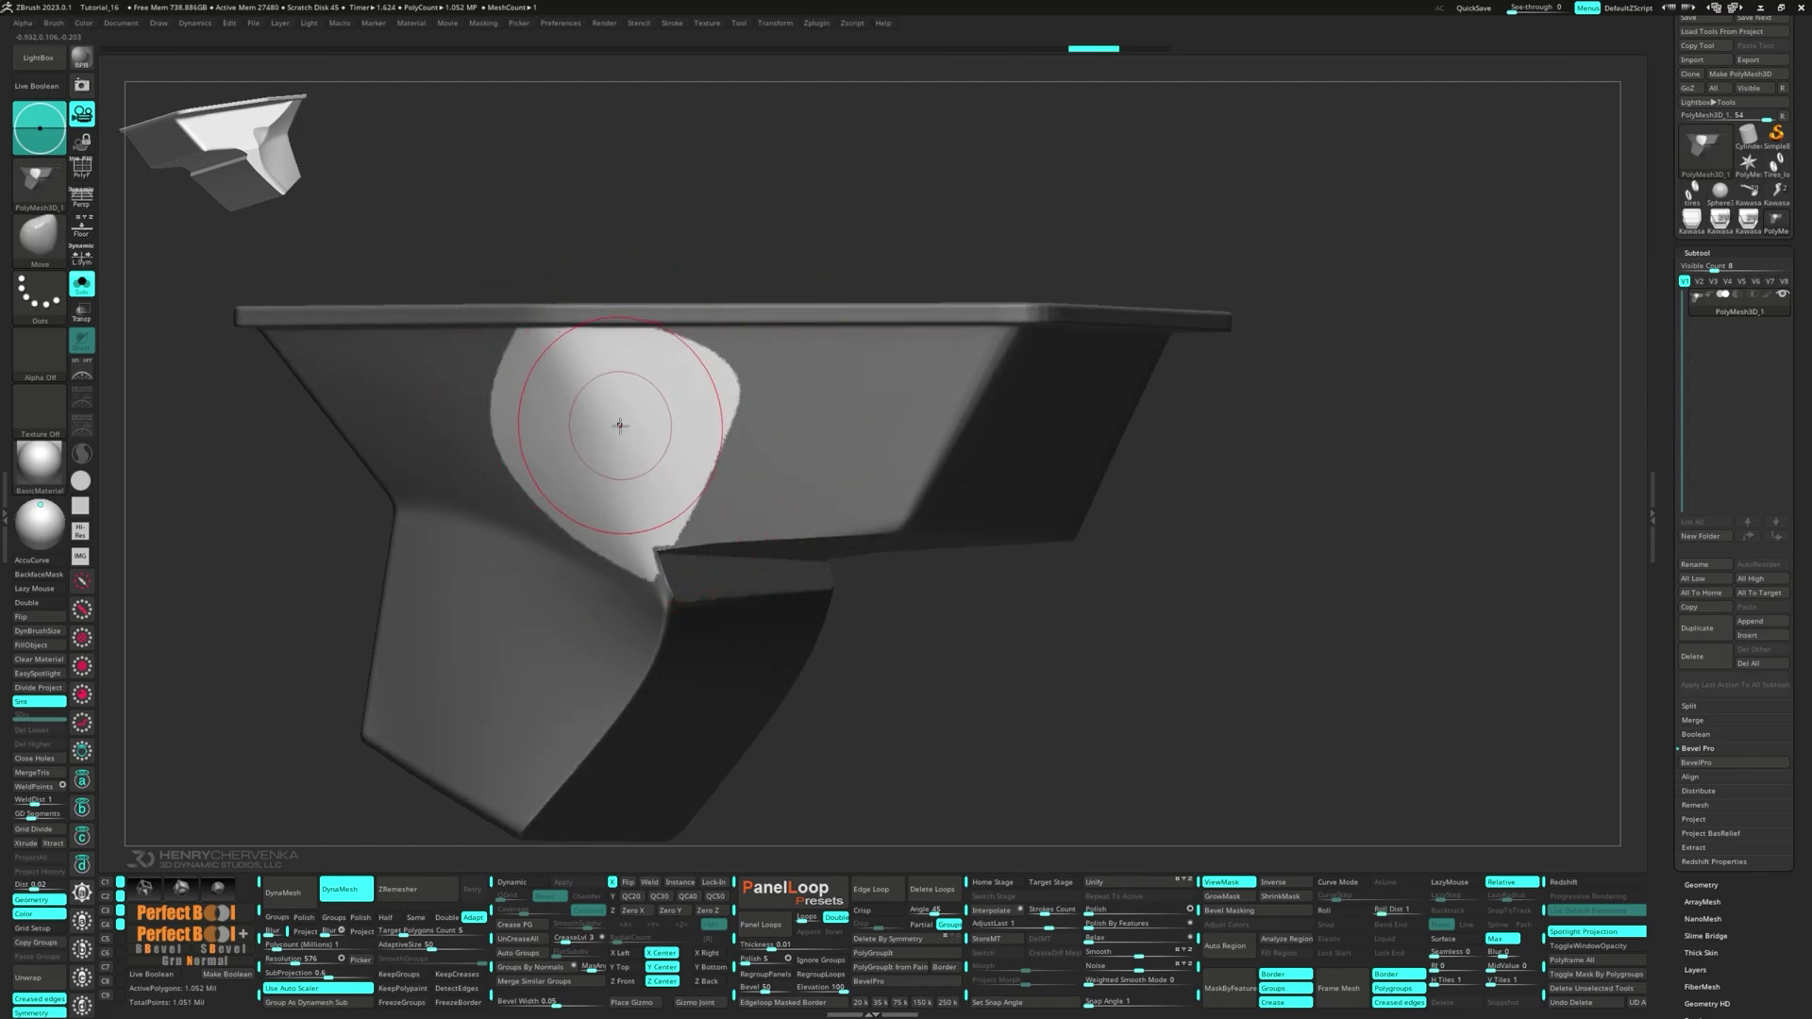
key("s")
left_click_drag(626, 419, 612, 431)
mouse_move(567, 425)
right_mouse_down()
mouse_move(611, 413)
mouse_move(656, 433)
mouse_move(644, 451)
mouse_move(614, 429)
right_mouse_up()
key("ctrl+z")
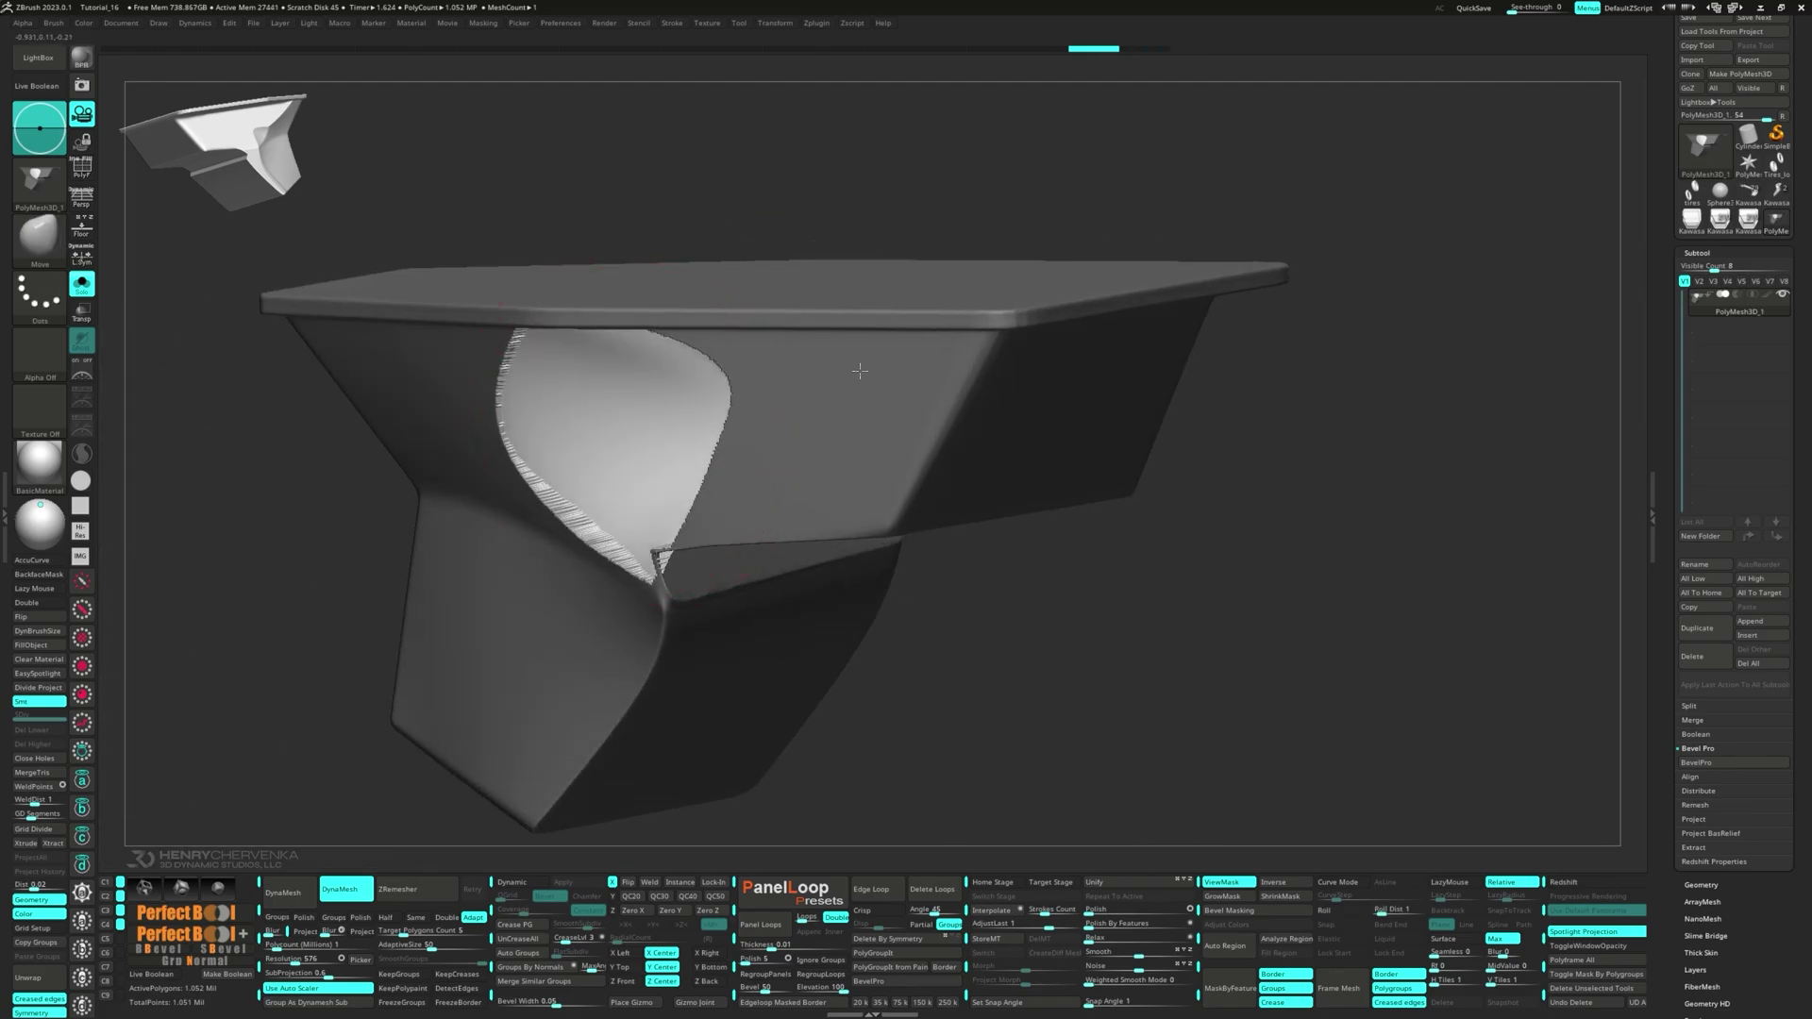
- Smooth the recess surface along its outer edge and beneath the rim
right_click_drag(860, 370, 834, 394)
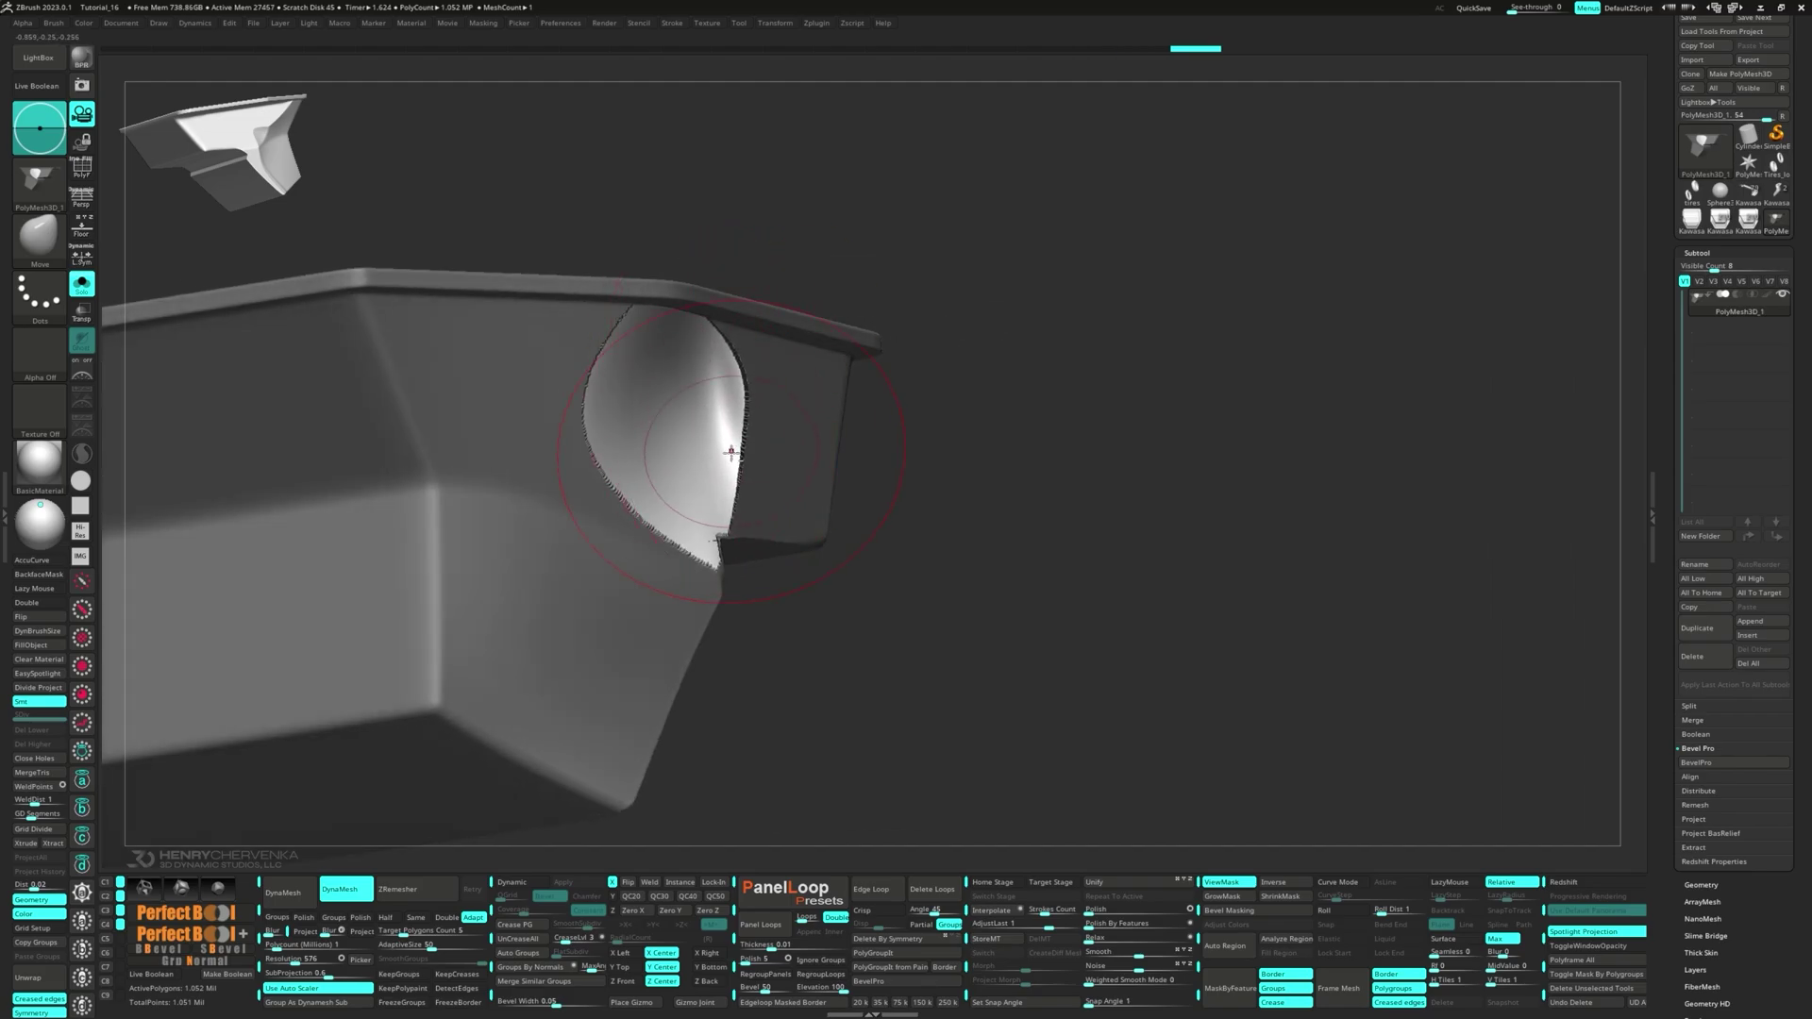
right_click_drag(731, 454, 567, 416)
key("s")
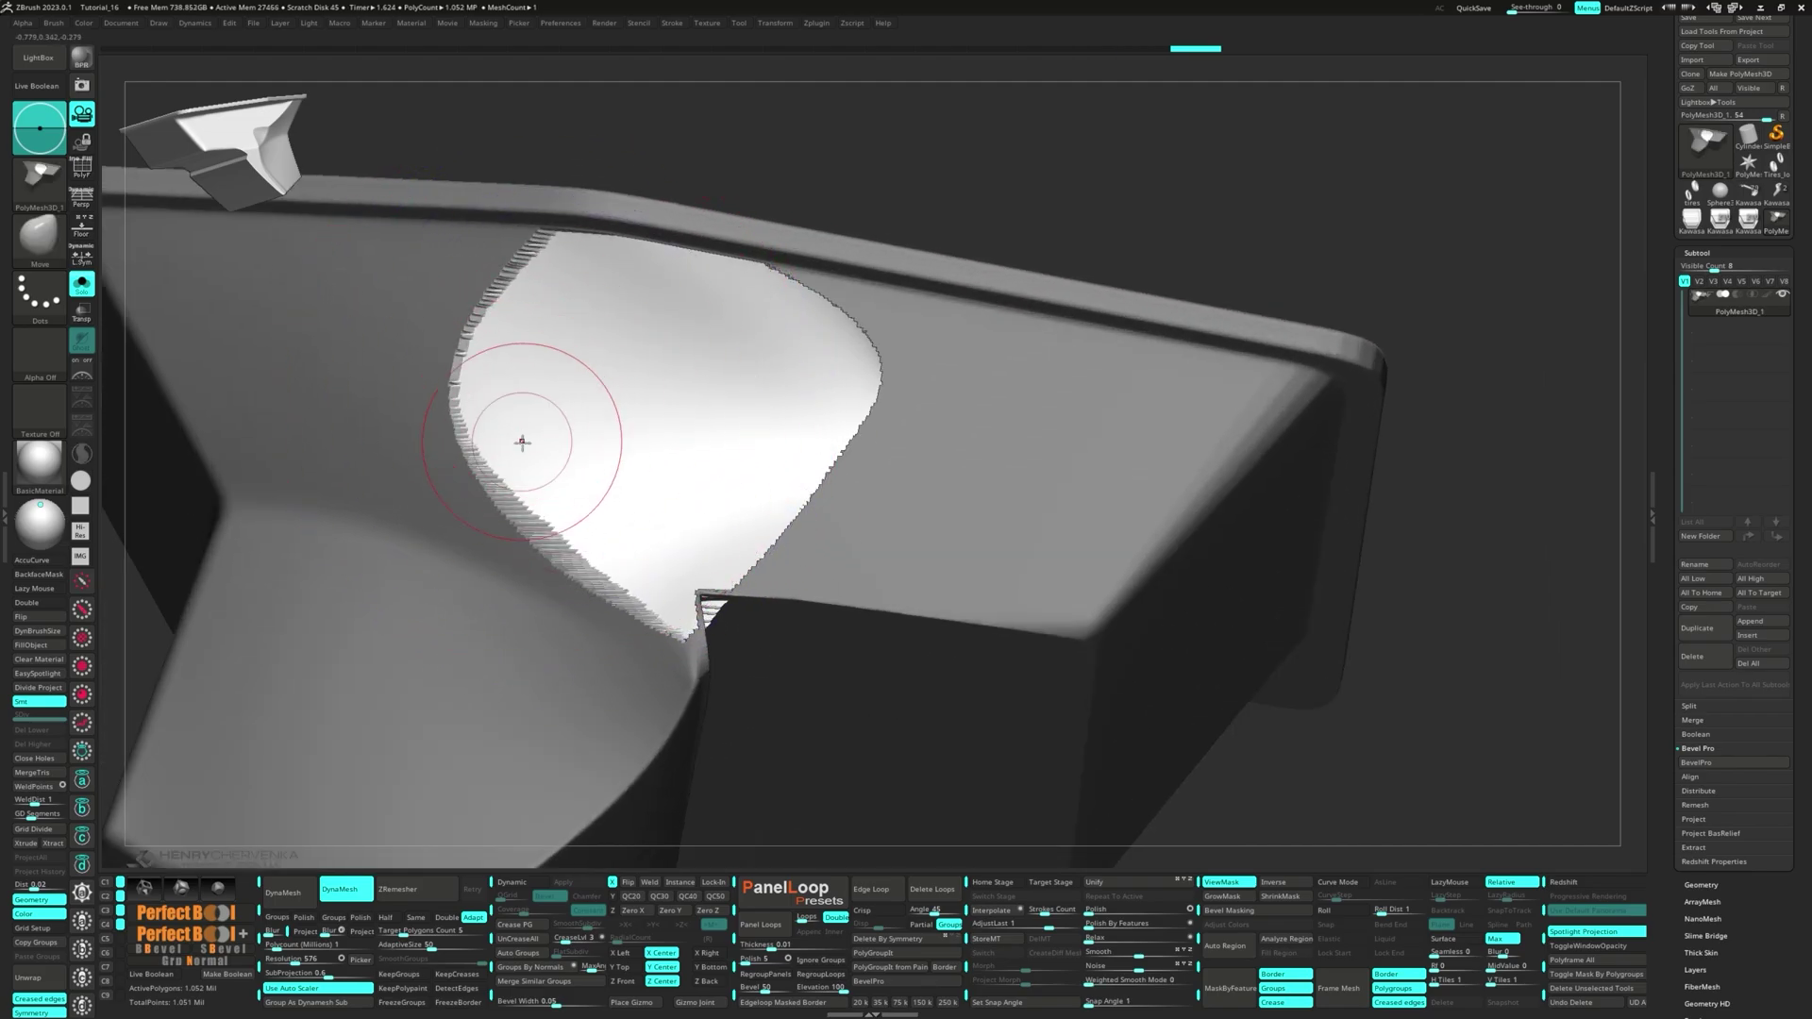
right_click(568, 570)
left_click_drag(568, 559, 731, 277, "shift")
right_click_drag(731, 277, 700, 291)
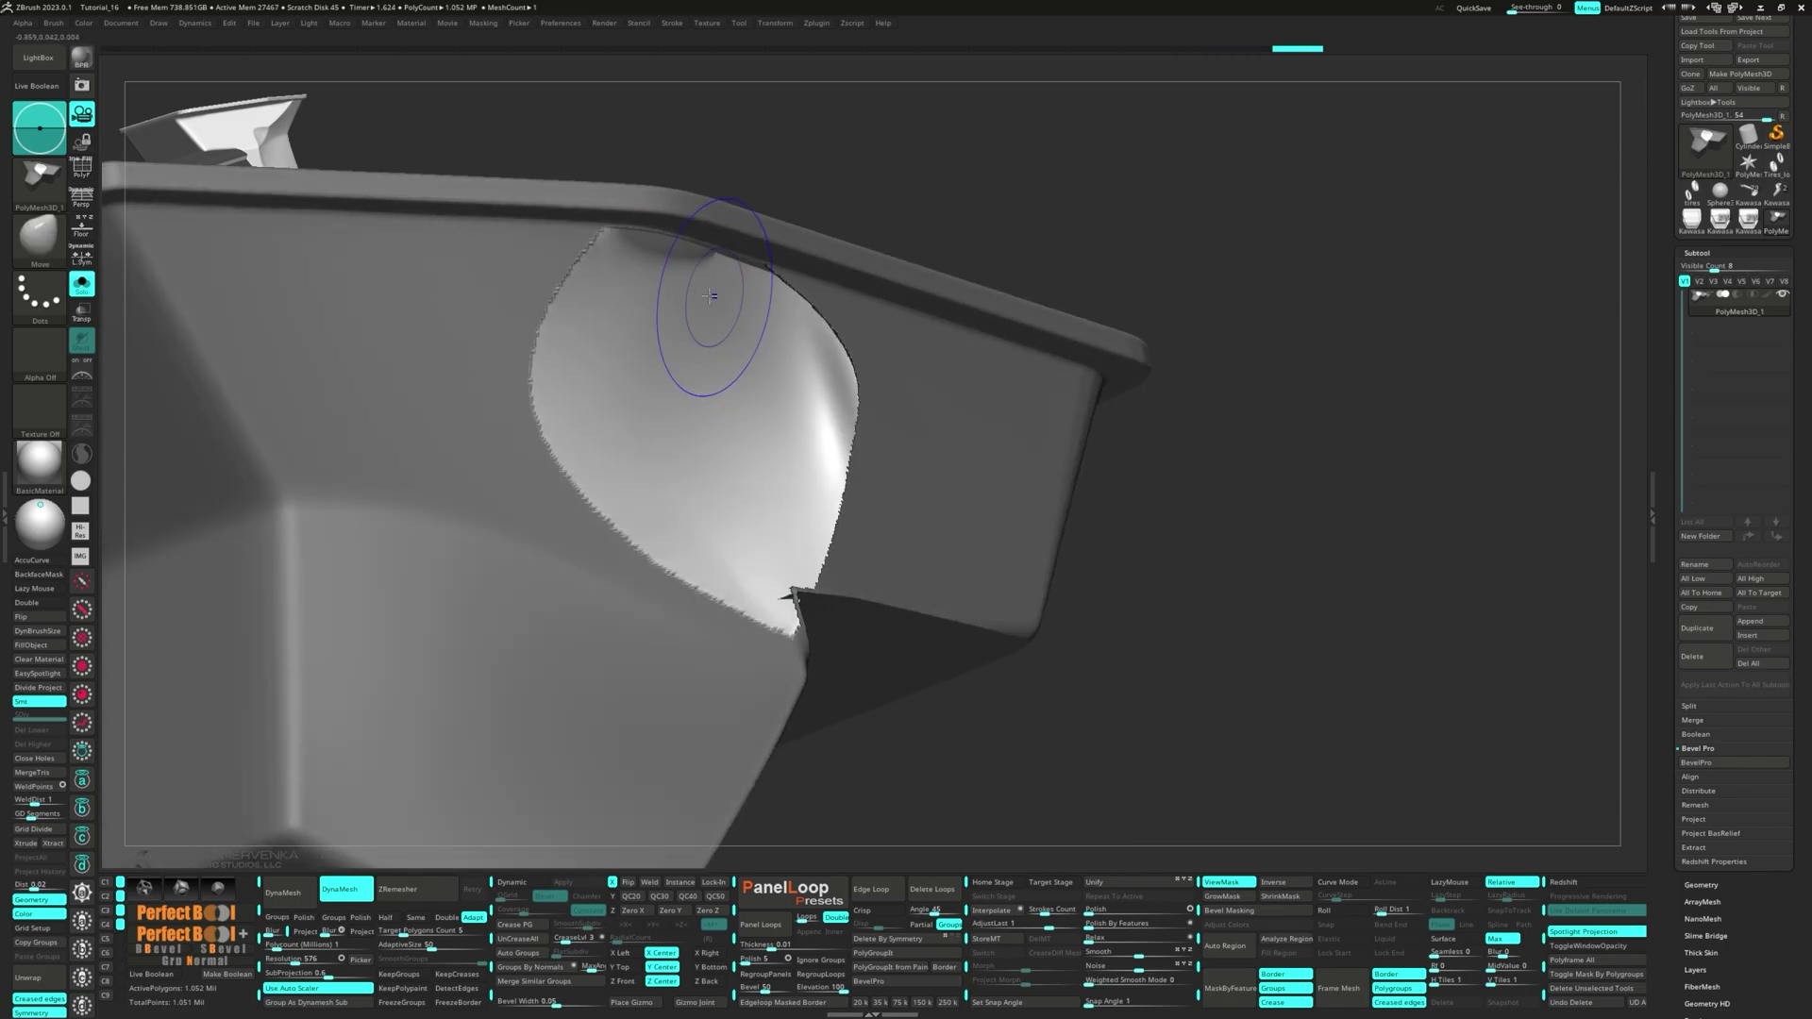
left_click_drag(700, 292, 822, 429, "shift")
- Smooth the recess's inner ridge down to the corner above the lower block
right_click_drag(821, 428, 864, 479)
left_click_drag(865, 479, 850, 557, "shift")
right_click_drag(849, 557, 843, 661)
left_click_drag(843, 661, 831, 585, "shift")
right_click_drag(830, 585, 823, 561)
left_click_drag(795, 388, 810, 408, "shift")
mouse_move(810, 408)
right_mouse_down()
mouse_move(832, 424)
mouse_move(795, 435)
right_mouse_up()
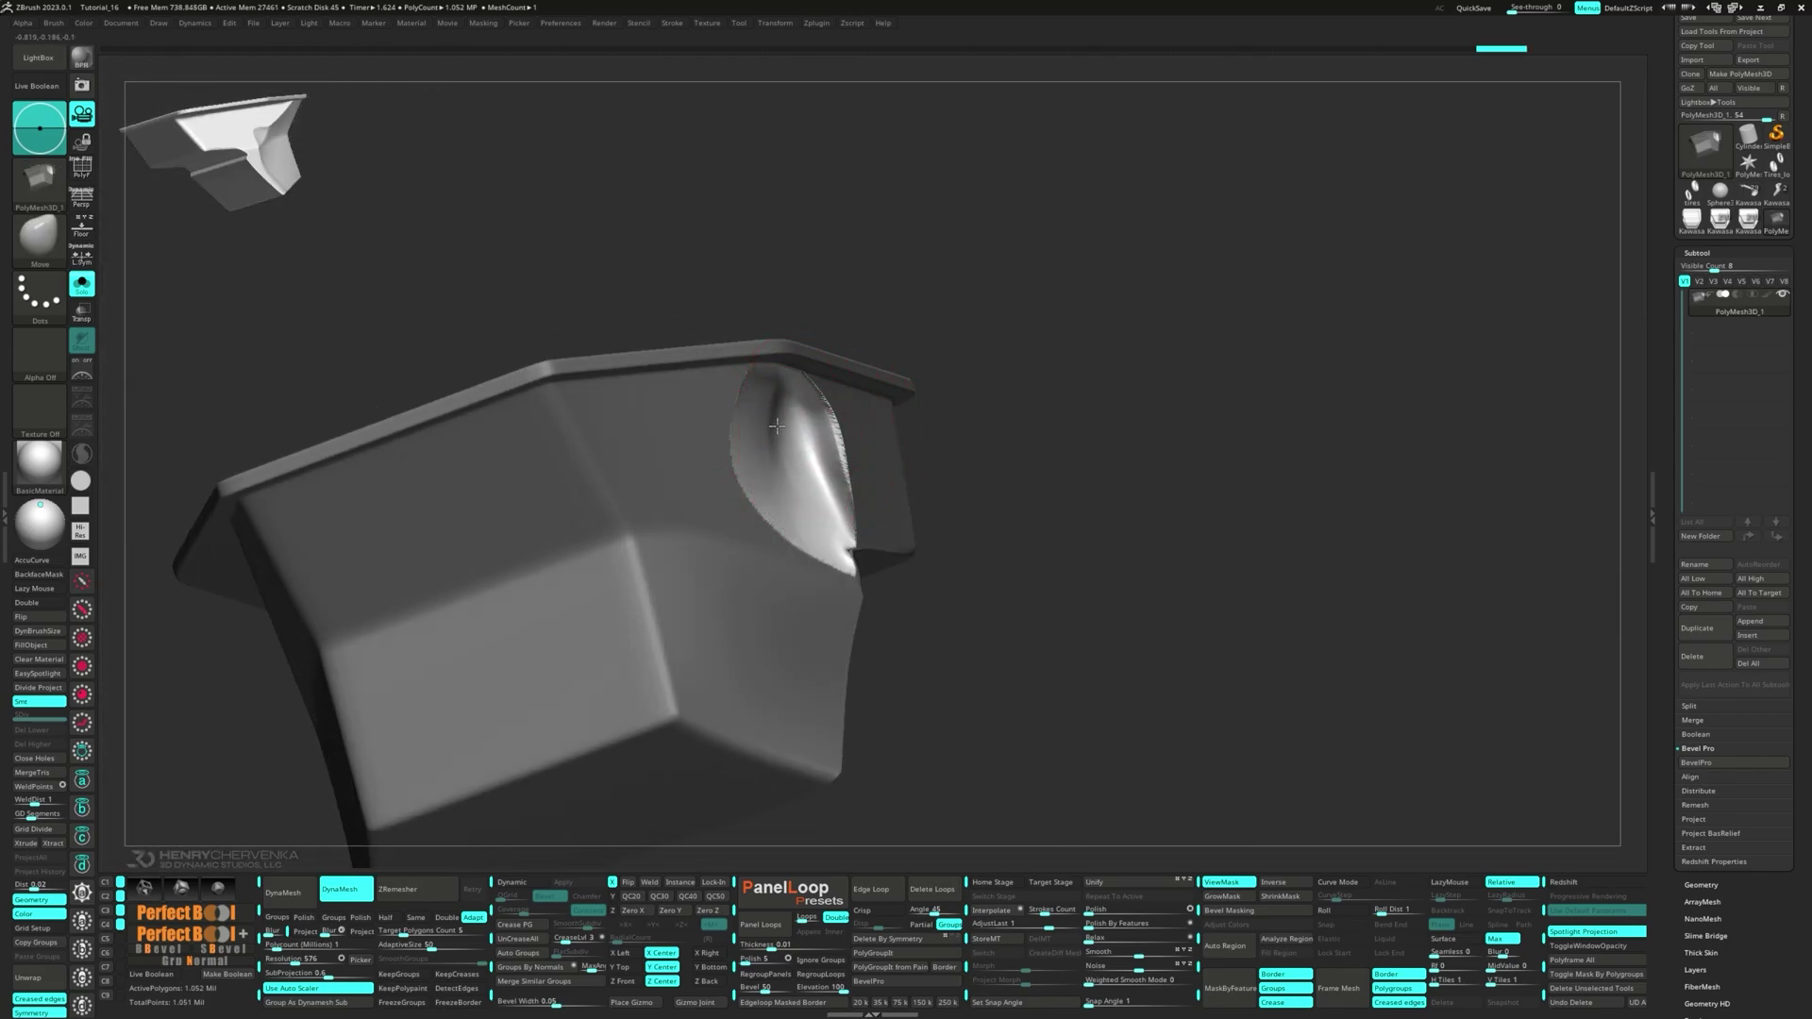
- Reshape the upper part of the side recess with the Move brush and smooth its inner surface
left_click_drag(777, 426, 798, 429)
right_click_drag(799, 430, 720, 437)
left_click_drag(720, 437, 676, 481, "shift")
mouse_move(676, 482)
right_mouse_down()
mouse_move(743, 475)
mouse_move(940, 593)
mouse_move(661, 478)
mouse_move(664, 453)
right_mouse_up()
left_click_drag(664, 461, 635, 469)
right_click(635, 472)
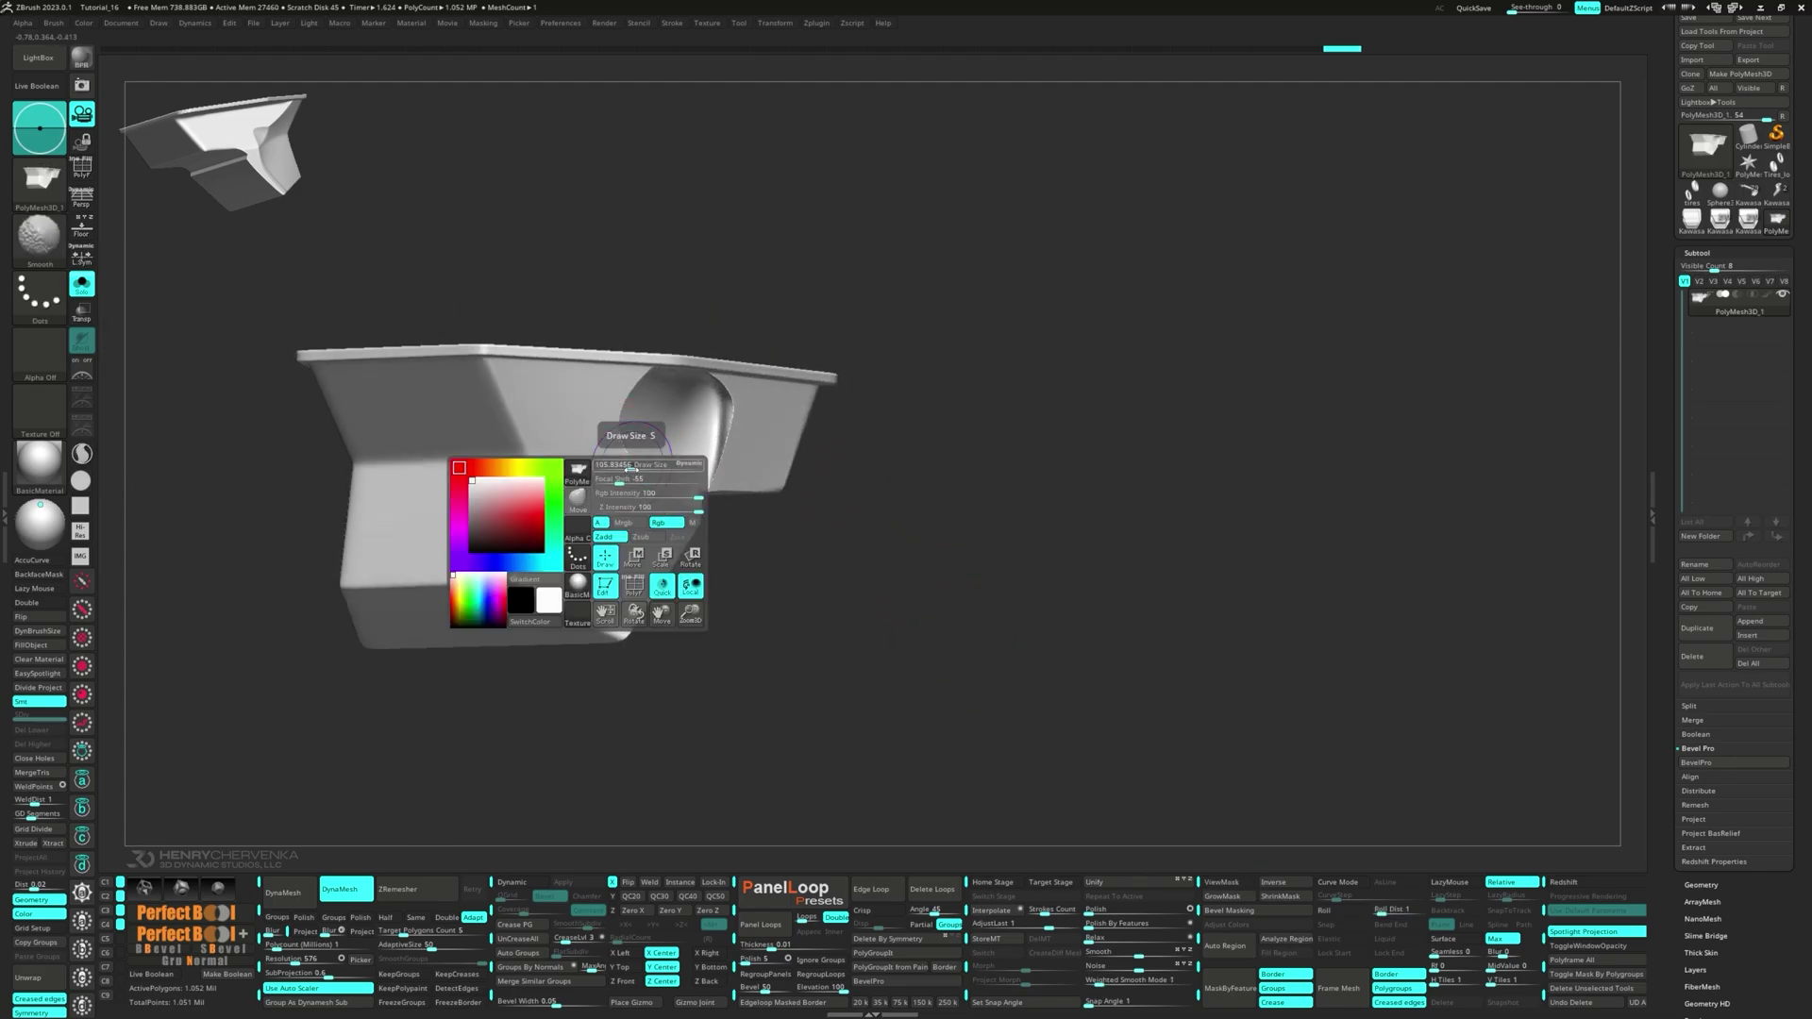
right_click_drag(634, 480, 678, 489)
- Smooth the recess's outer edge down to the lower corner and its border beneath the rim
mouse_move(678, 489)
right_mouse_down("ctrl")
mouse_move(736, 515)
mouse_move(811, 409)
mouse_move(919, 357)
right_mouse_up("ctrl")
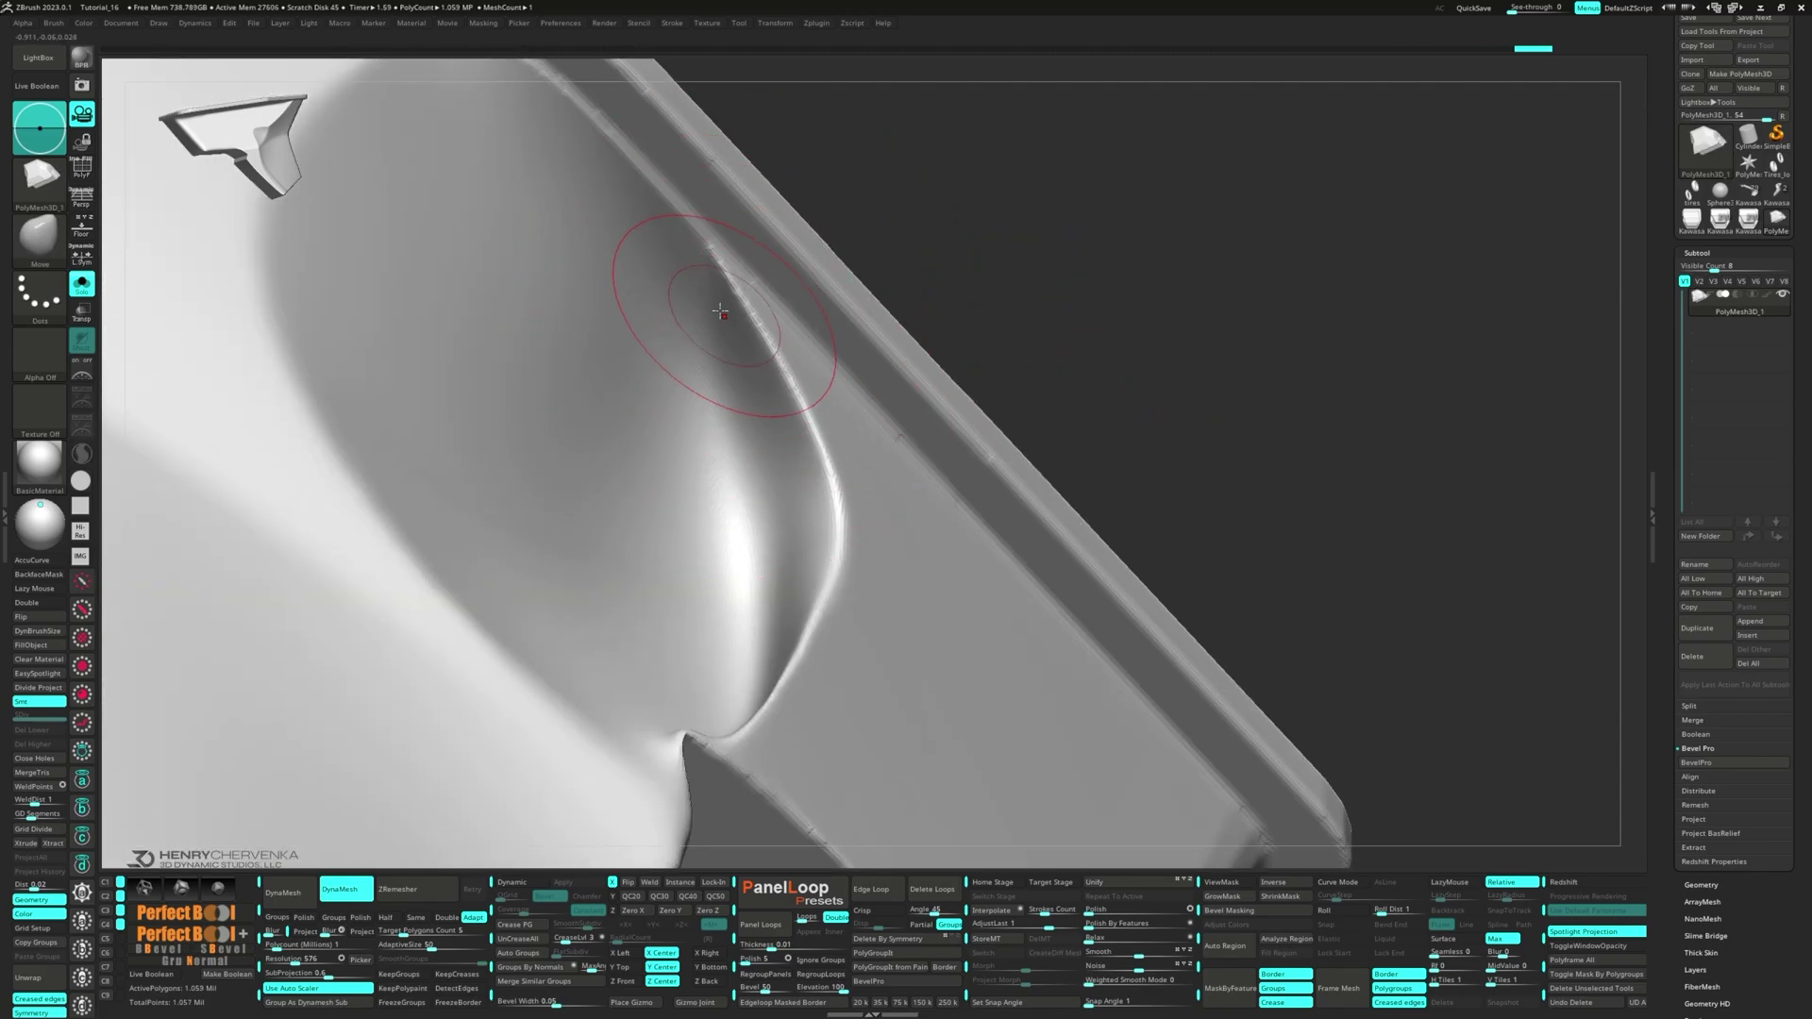
right_click_drag(768, 627, 831, 546)
left_click_drag(831, 545, 799, 652, "shift")
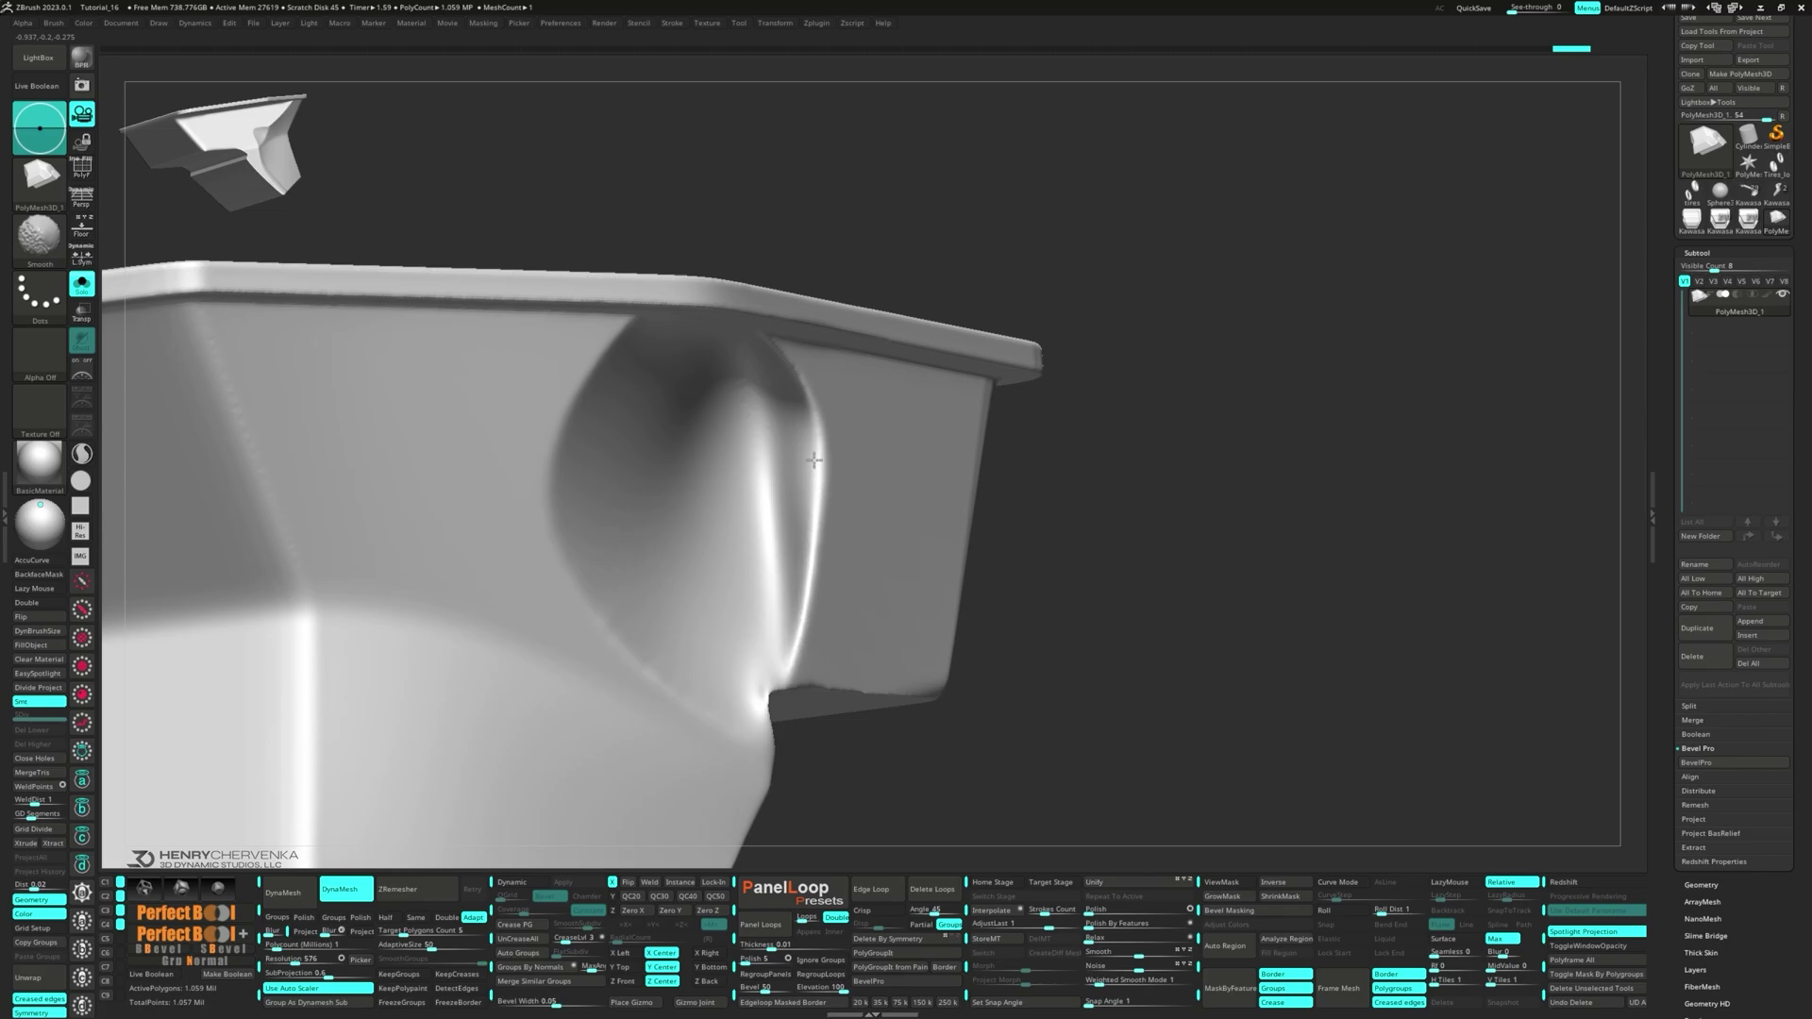
right_click_drag(810, 442, 747, 483)
left_click_drag(672, 596, 460, 460, "shift")
mouse_move(460, 460)
right_mouse_down("ctrl")
mouse_move(793, 567)
mouse_move(756, 473)
mouse_move(836, 566)
right_mouse_up("ctrl")
left_click_drag(836, 566, 879, 525, "shift")
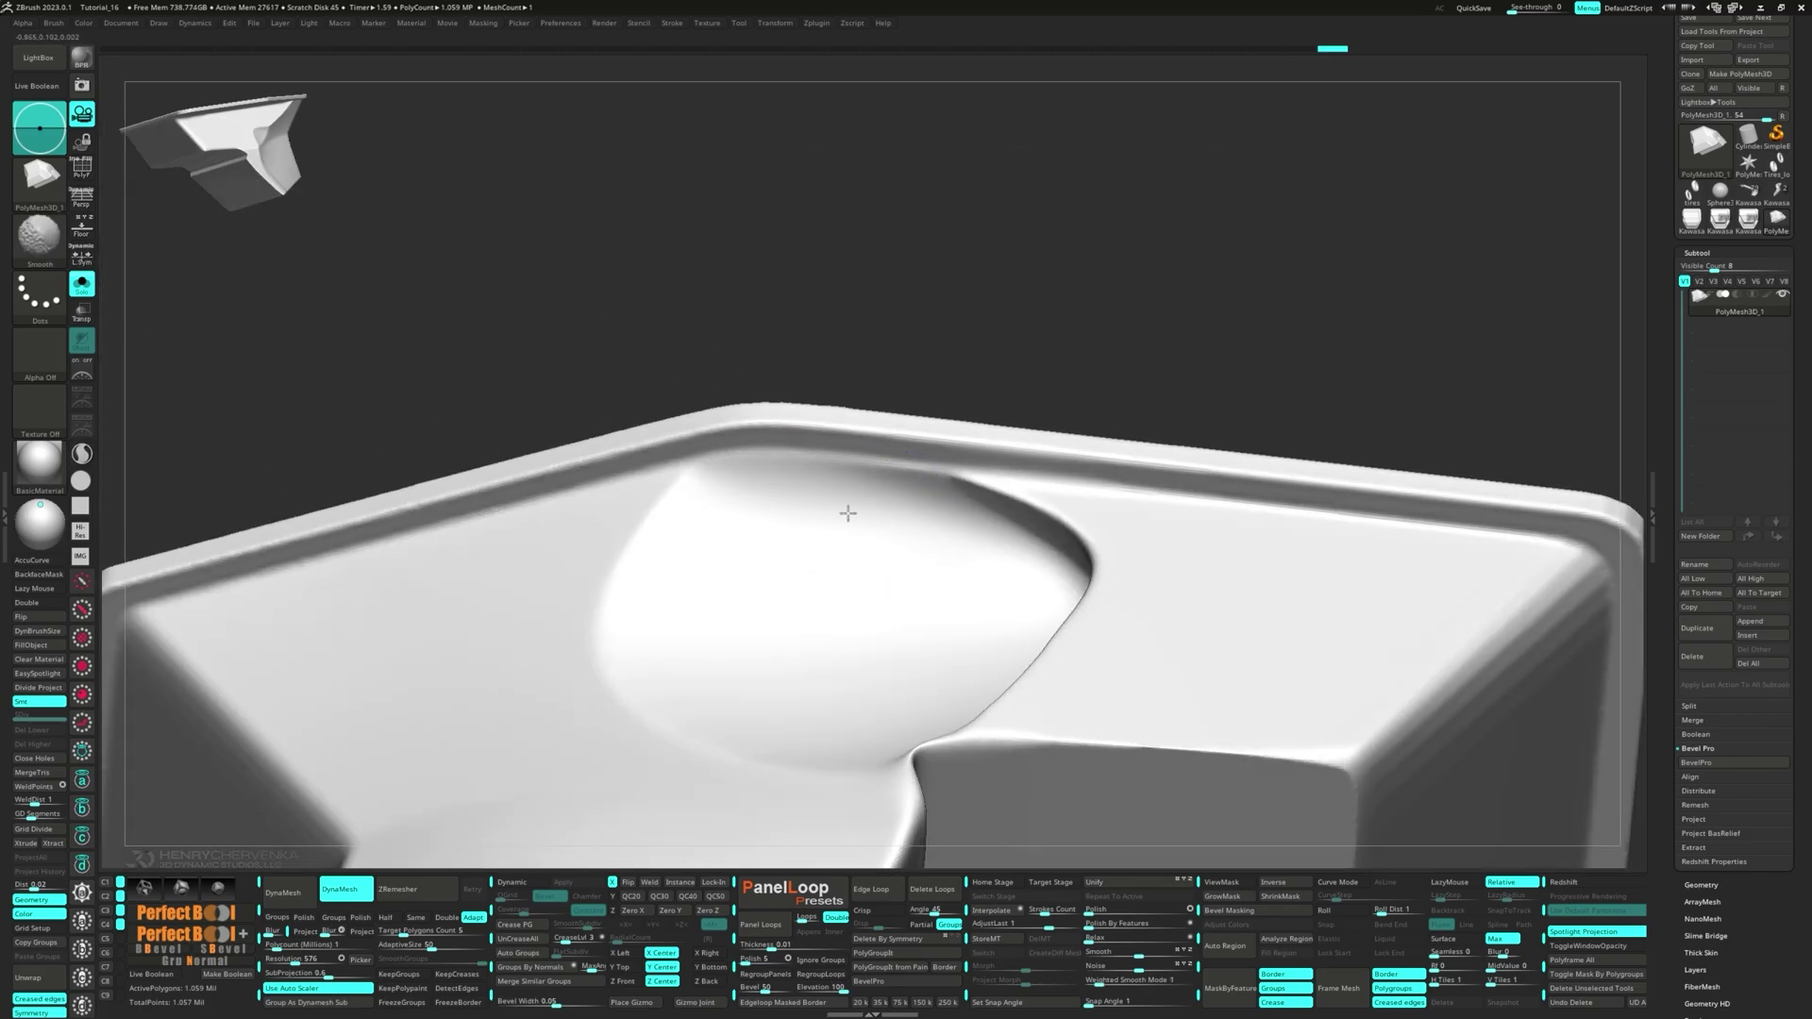
- Recall custom view 3 and mask around the junction of the upper and lower blocks with MaskCurve cuts
right_click_drag(862, 513, 793, 470)
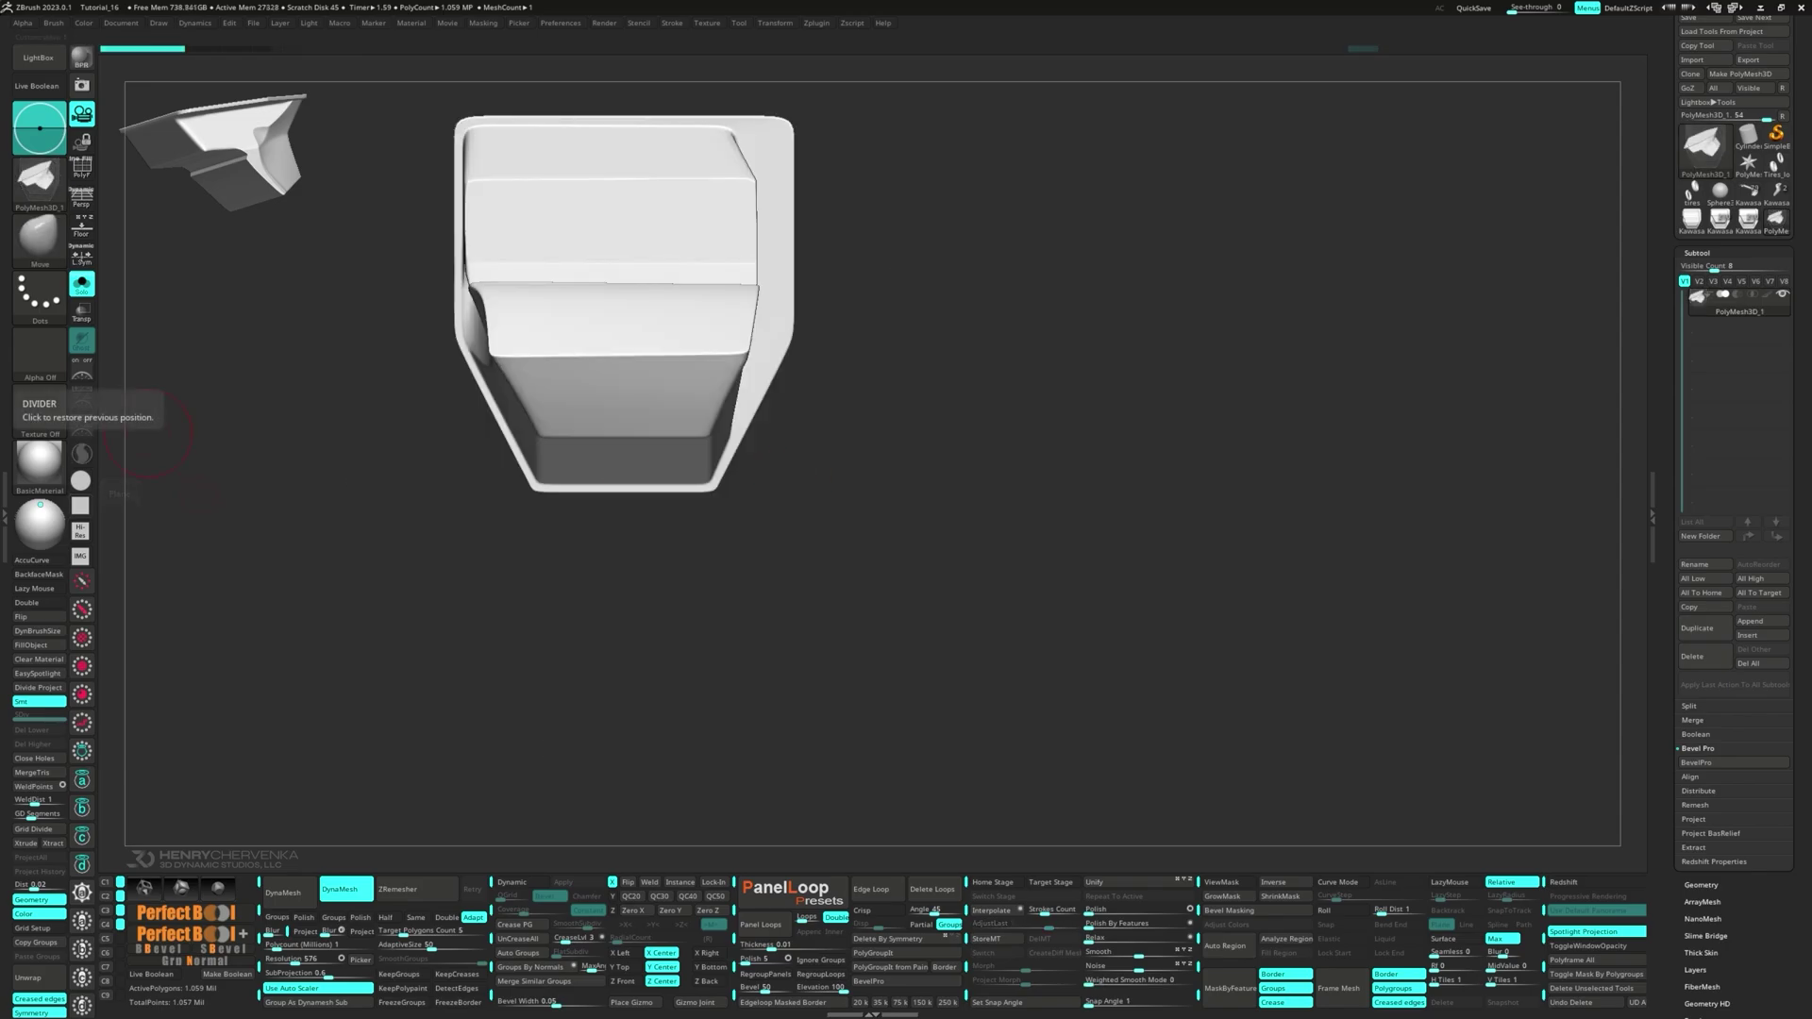
mouse_move(831, 556)
right_mouse_down()
mouse_move(853, 525)
mouse_move(862, 575)
right_mouse_up()
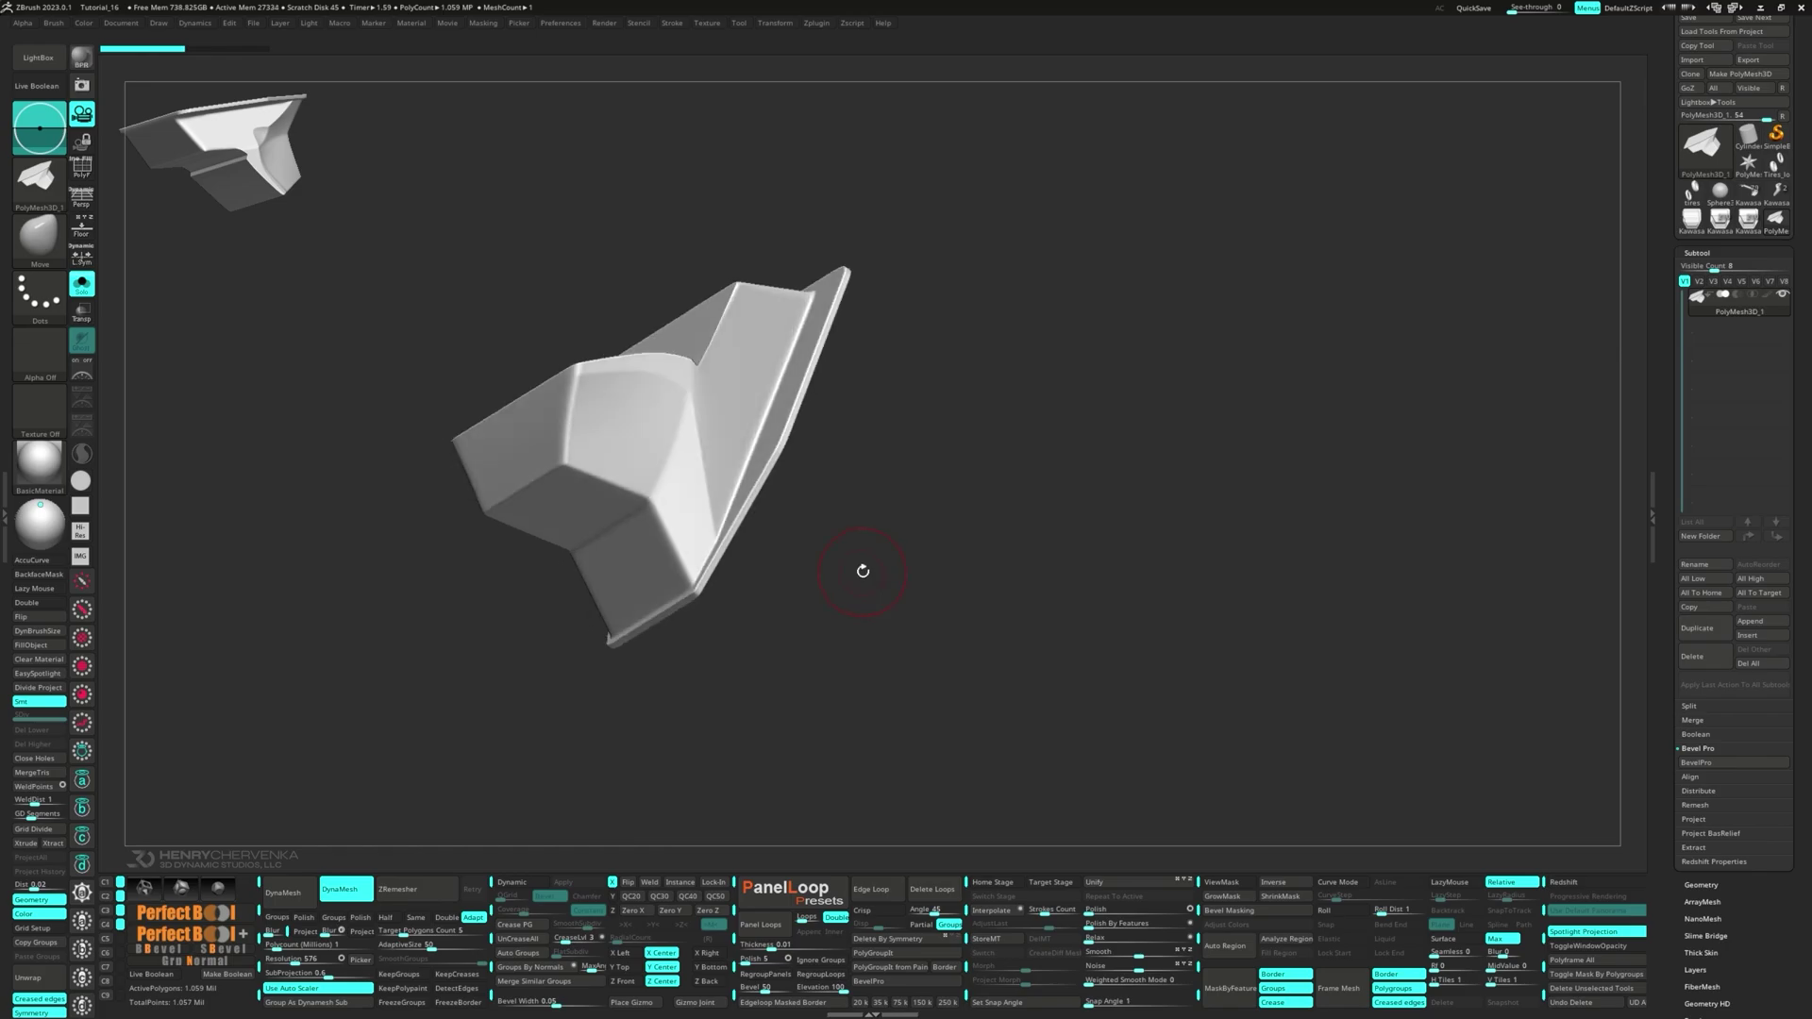
key("3")
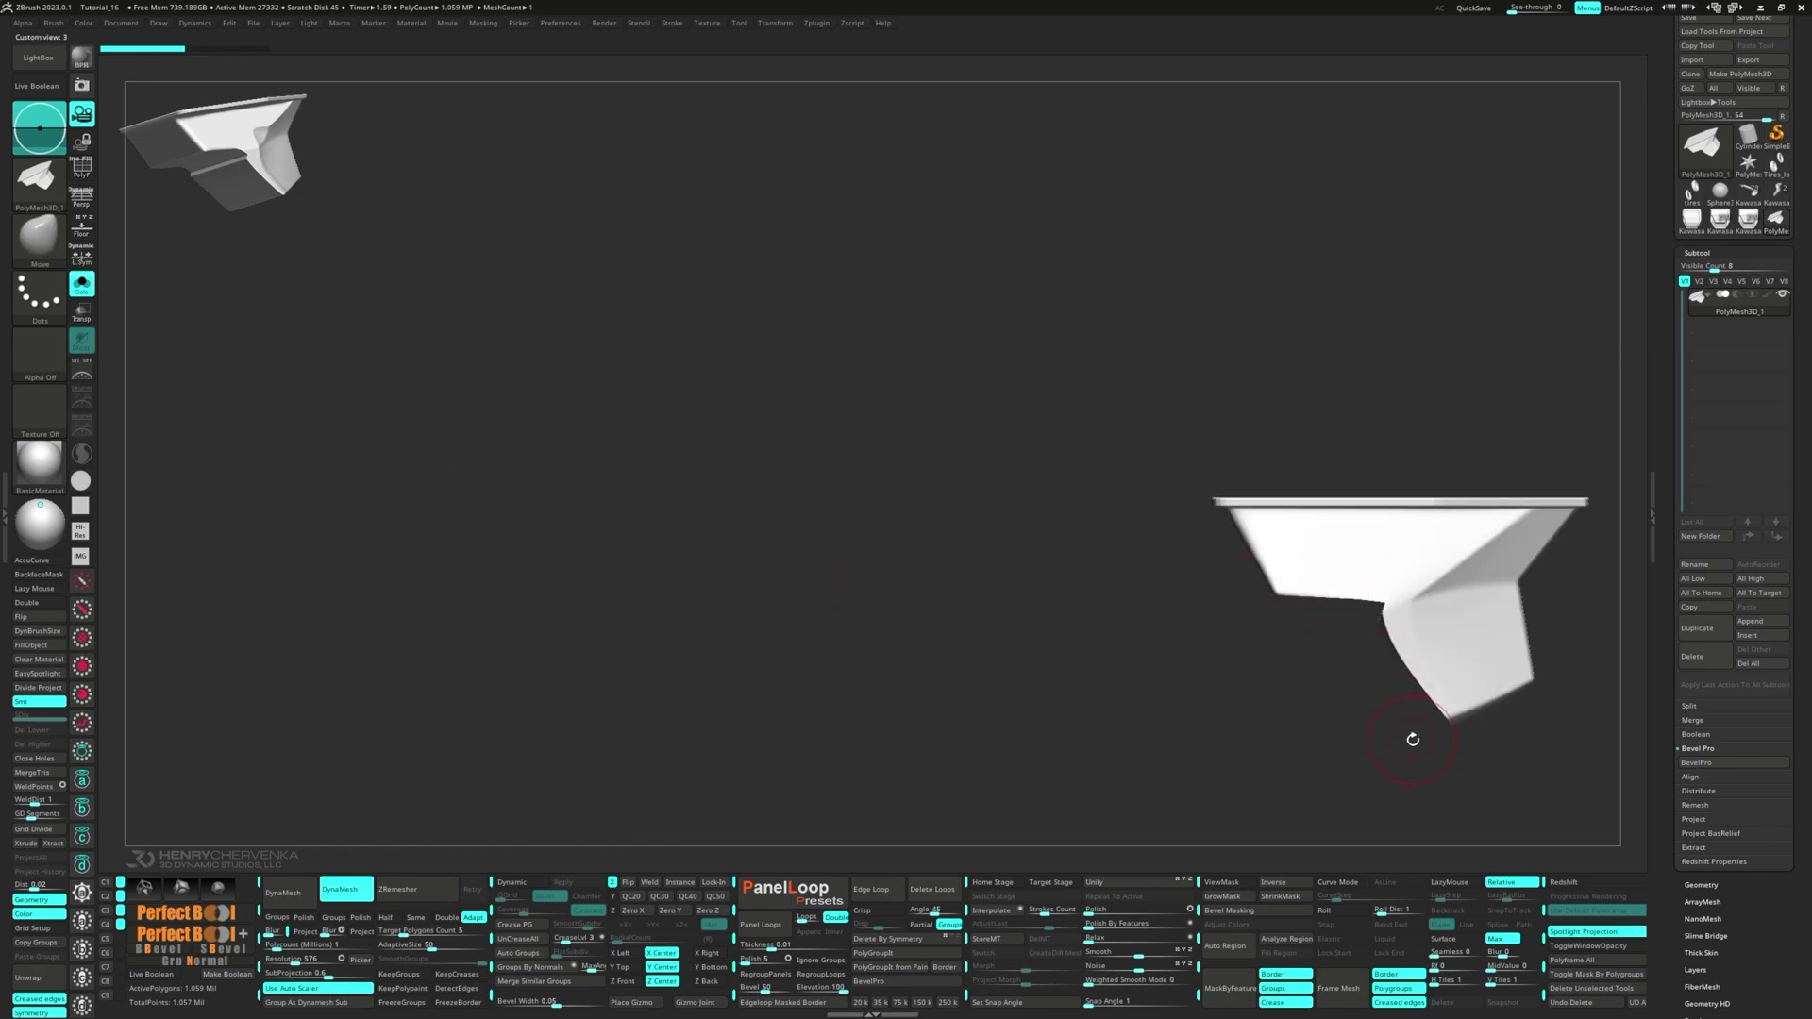
key("ctrl")
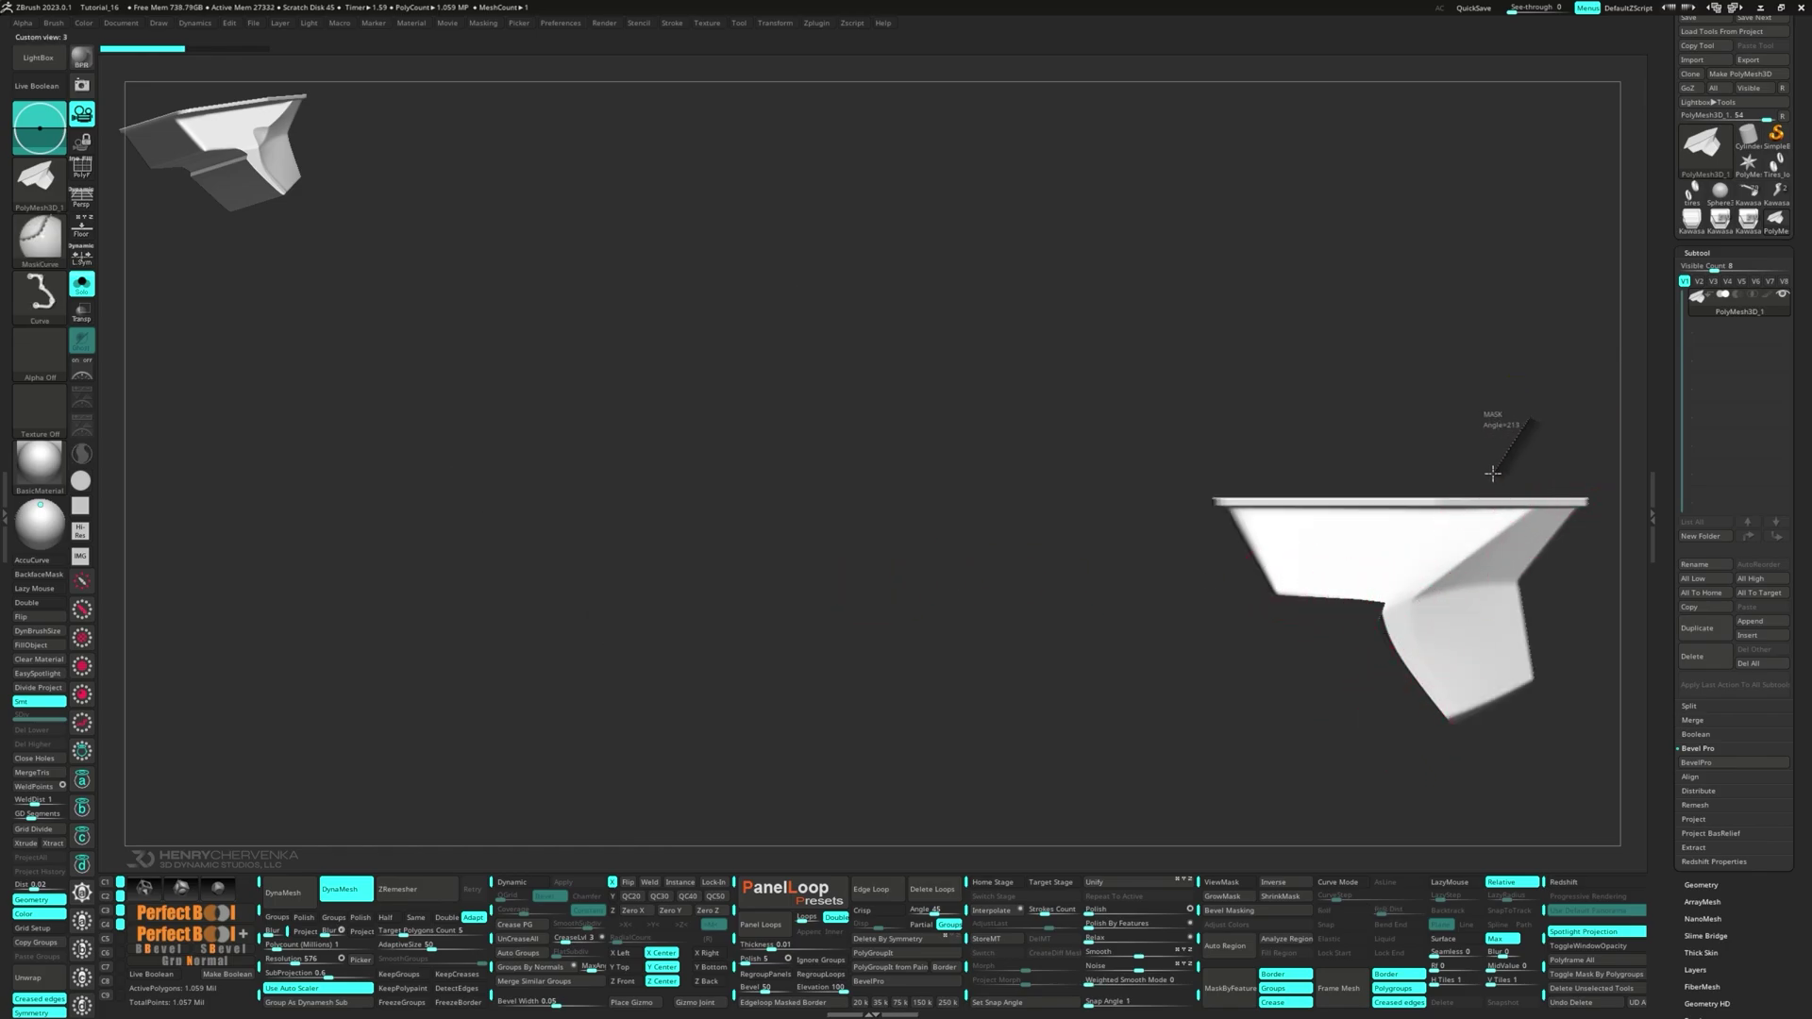
mouse_move(1492, 473)
left_mouse_down("ctrl")
mouse_move(1439, 599)
mouse_move(1262, 675)
mouse_move(1235, 648)
left_mouse_up("ctrl")
mouse_move(1413, 755)
left_mouse_down("ctrl")
mouse_move(1400, 387)
mouse_move(1400, 413)
left_mouse_up("ctrl")
left_click_drag(1182, 546, 1603, 558, "ctrl")
mouse_move(1391, 702)
left_mouse_down("ctrl")
mouse_move(1461, 541)
mouse_move(1533, 578)
left_mouse_up("ctrl")
- Extend the mask with more MaskCurve cuts until only a small patch at the block junction stays unmasked
mouse_move(1431, 568)
right_mouse_down()
mouse_move(1214, 552)
mouse_move(1168, 527)
mouse_move(1248, 580)
mouse_move(991, 491)
mouse_move(1076, 495)
mouse_move(1048, 377)
right_mouse_up()
left_click_drag(1003, 261, 1170, 532, "ctrl")
right_click_drag(1244, 530, 1123, 453)
left_click_drag(1048, 269, 1209, 688, "ctrl")
mouse_move(1290, 656)
right_mouse_down()
mouse_move(1299, 639)
mouse_move(1307, 699)
right_mouse_up()
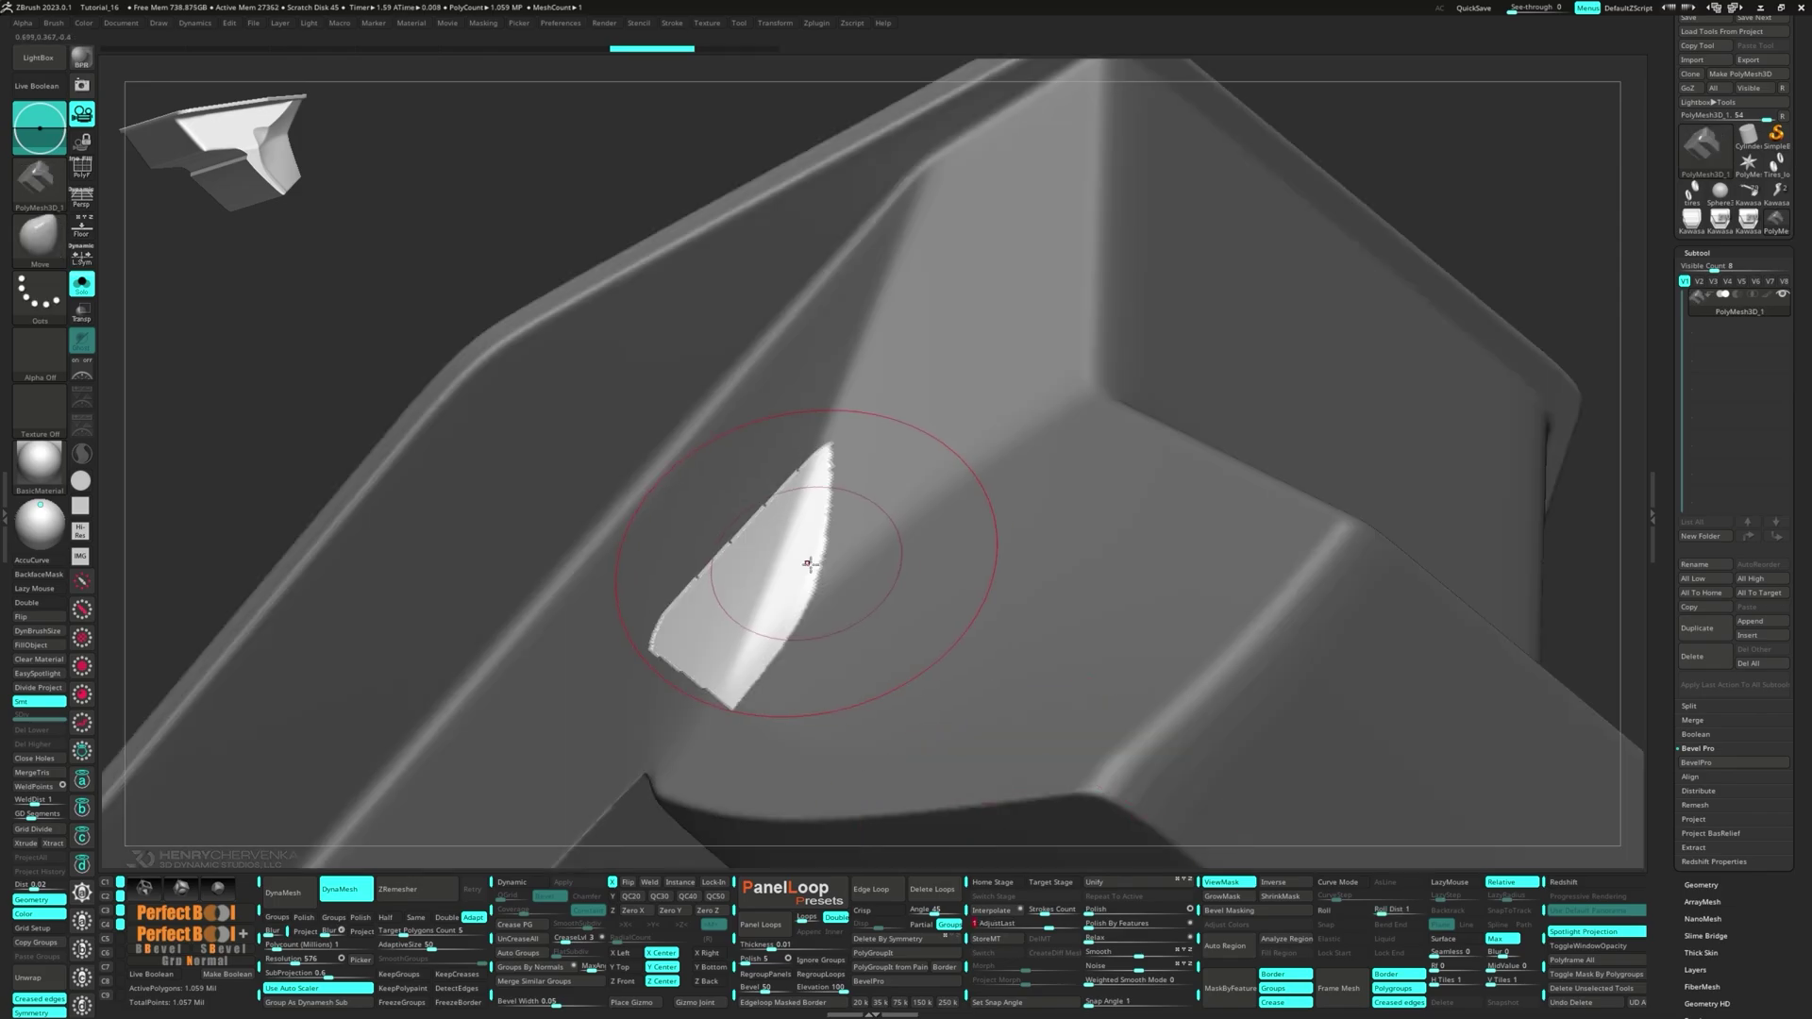
- Push the unmasked junction patch with the Move brush
mouse_move(809, 564)
right_mouse_down()
mouse_move(833, 489)
mouse_move(814, 540)
right_mouse_up()
left_click_drag(813, 542, 823, 557)
mouse_move(823, 557)
right_mouse_down()
mouse_move(732, 587)
mouse_move(761, 613)
mouse_move(728, 537)
mouse_move(667, 540)
right_mouse_up()
left_click(744, 591, "ctrl")
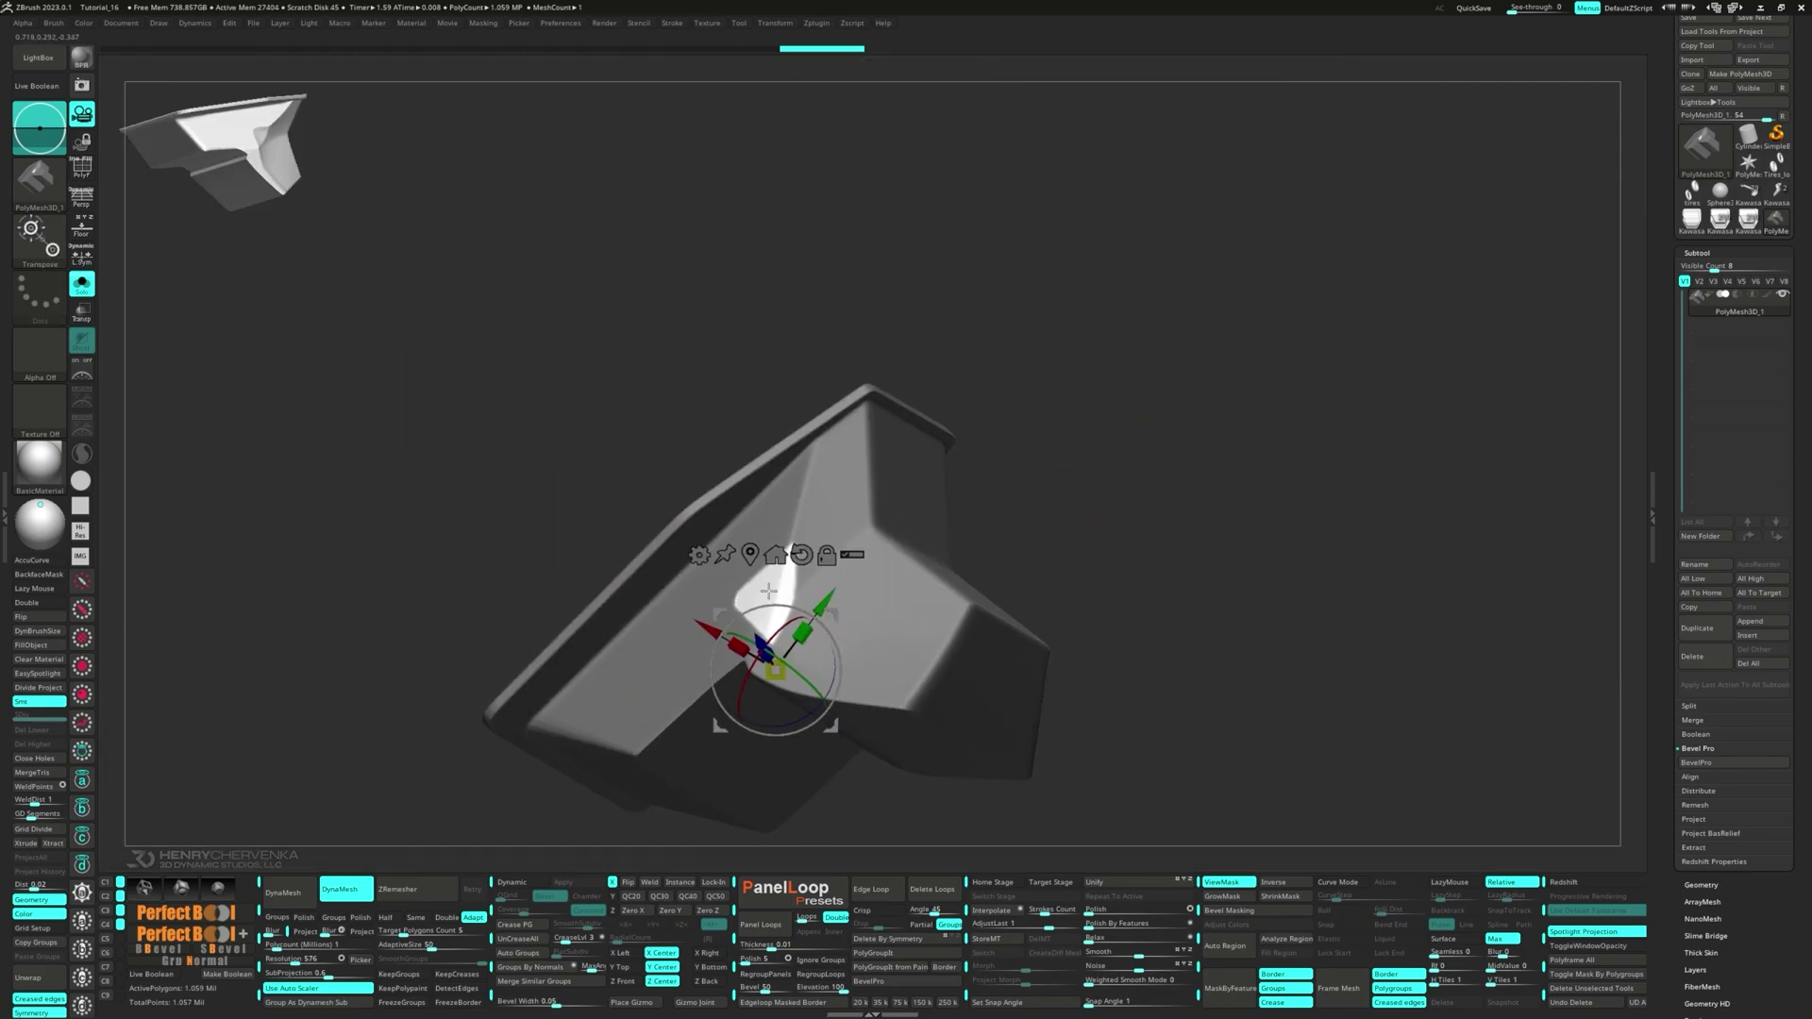
- Centre the gizmo on the unmasked patch and shift the patch inward
right_click_drag(769, 592, 883, 593, "ctrl")
left_click(776, 612, "alt")
right_click_drag(884, 593, 788, 540)
left_click_drag(753, 535, 760, 545)
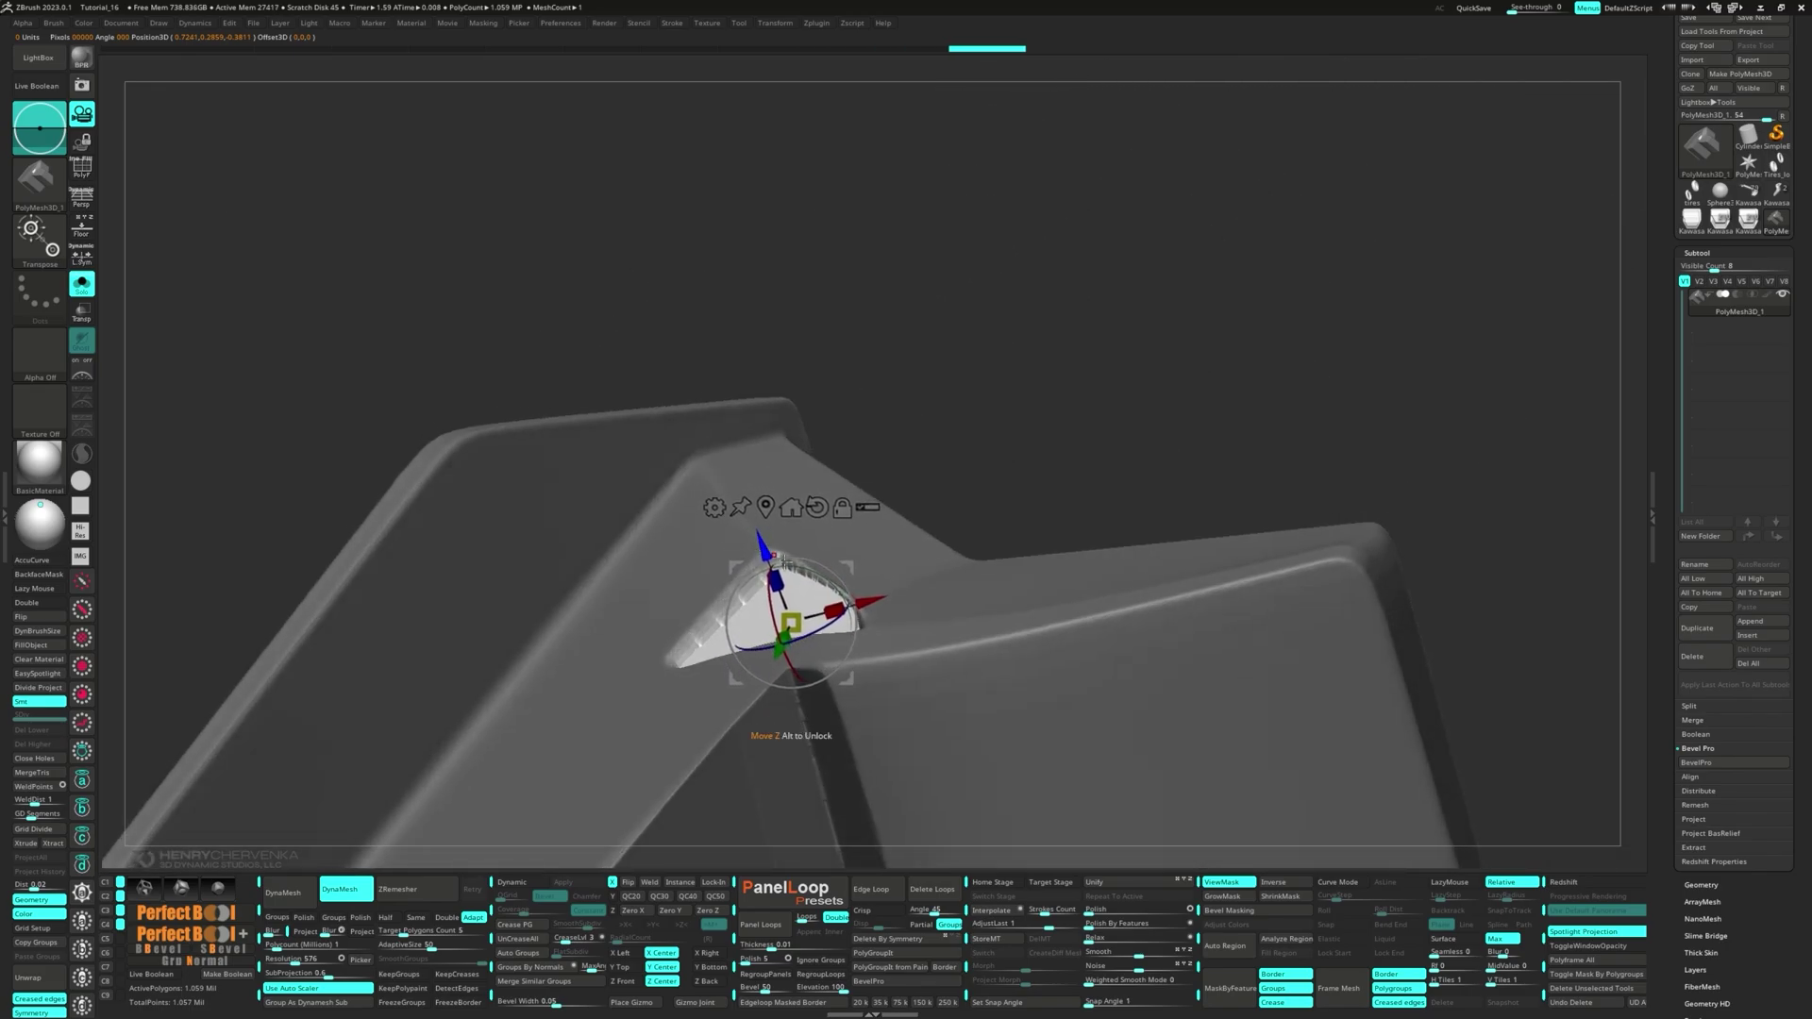
right_click_drag(817, 570, 868, 680)
mouse_move(882, 746)
left_mouse_down()
mouse_move(897, 712)
mouse_move(895, 741)
left_mouse_up()
right_click_drag(911, 732, 759, 506)
- Adjust the brush size and smooth the patch's jagged edges down to its lower corner
key("q")
key("s")
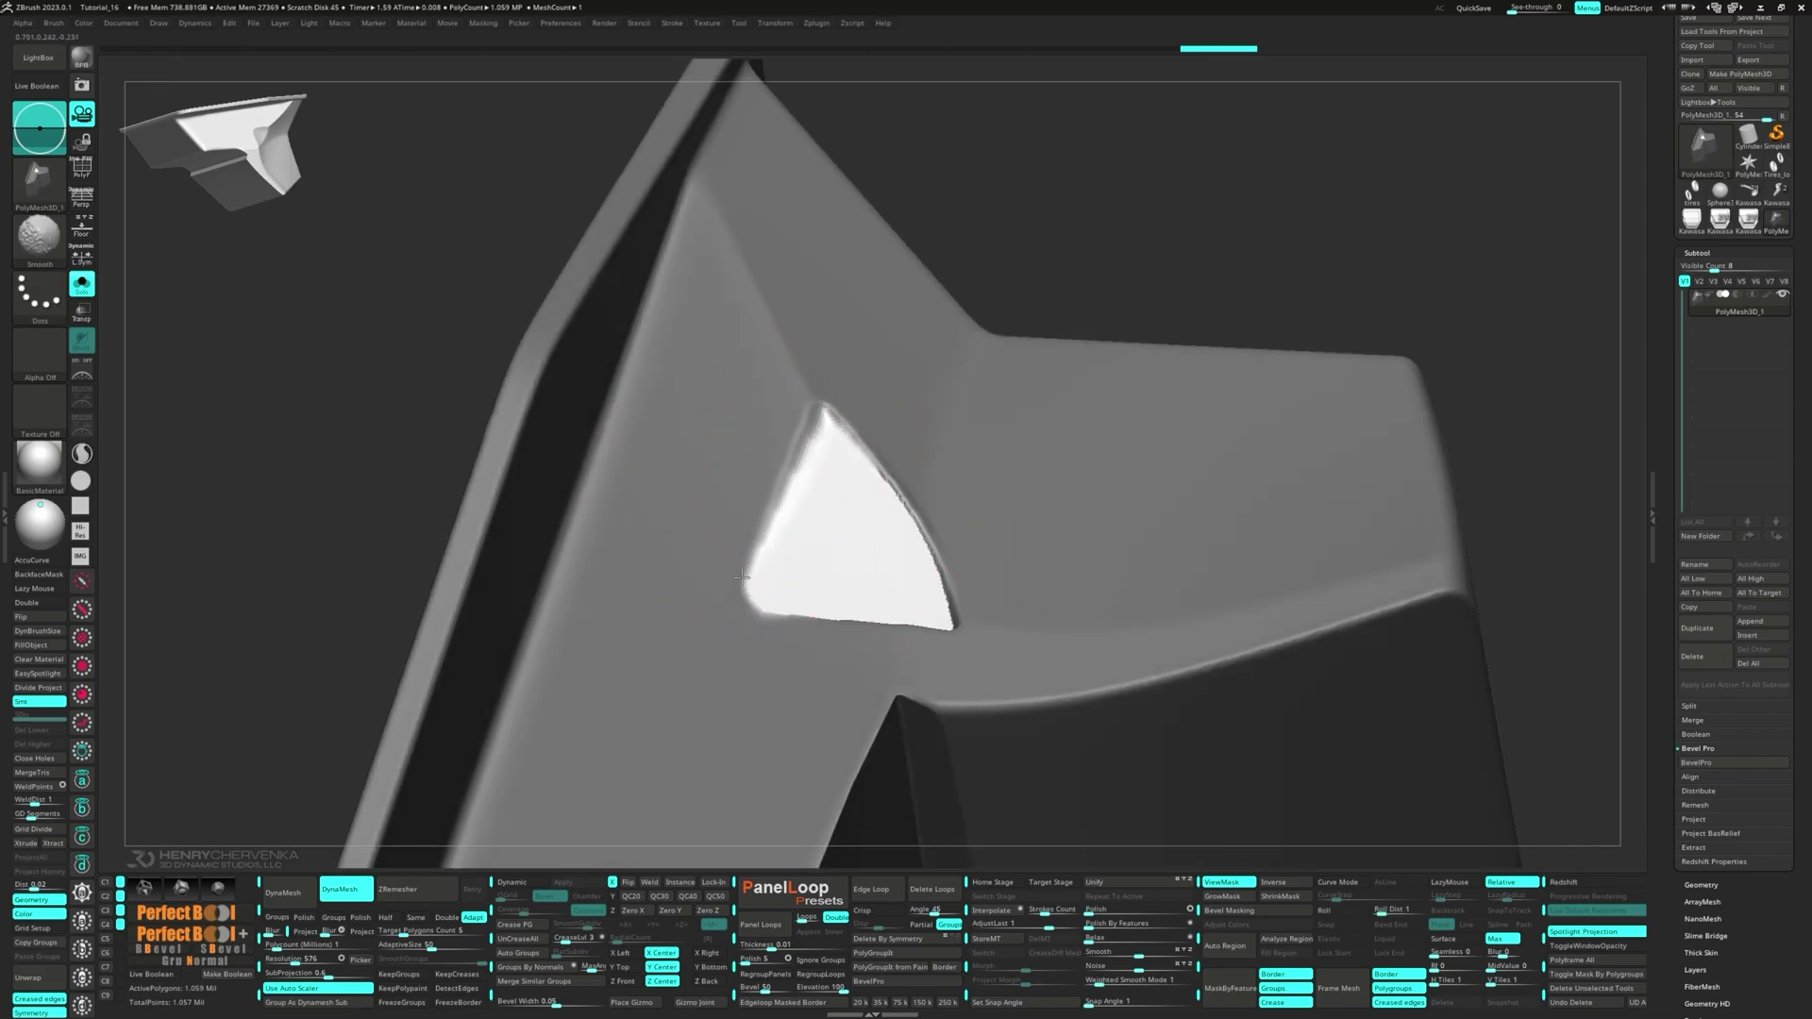
right_click_drag(741, 573, 797, 651)
key("space")
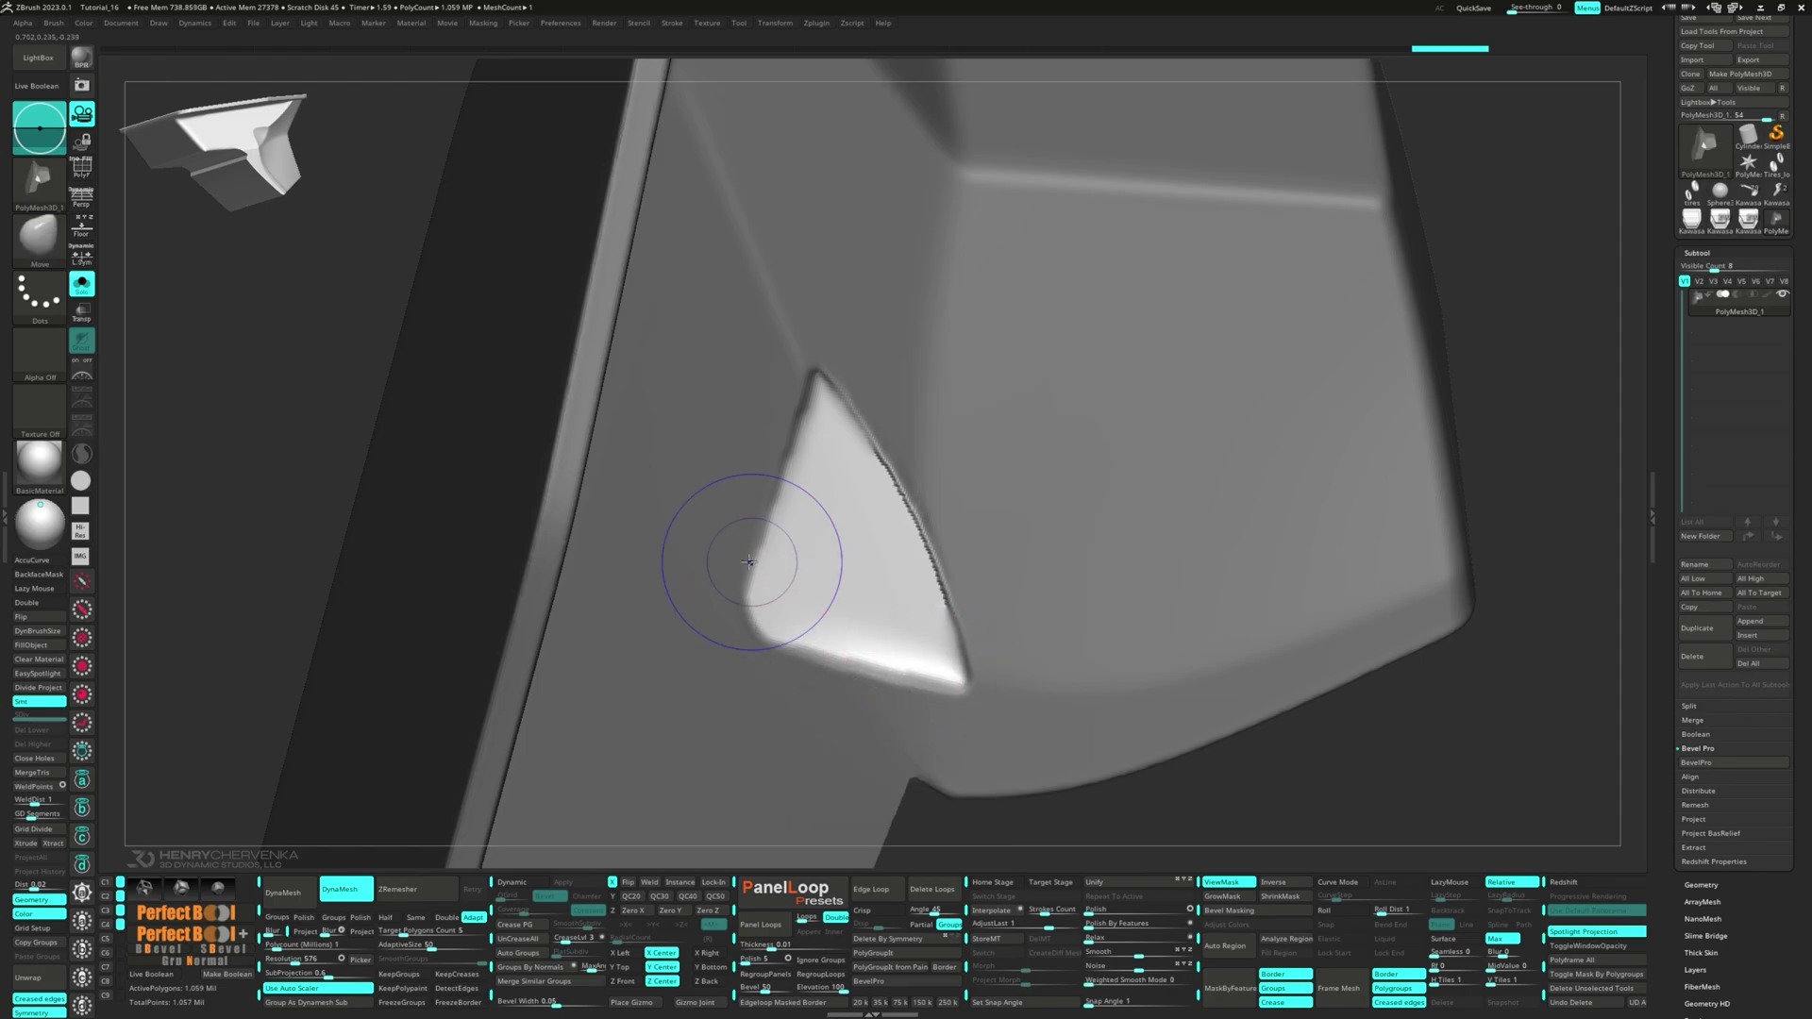
mouse_move(747, 558)
left_mouse_down("shift")
mouse_move(878, 472)
mouse_move(958, 651)
left_mouse_up("shift")
right_click_drag(961, 651, 982, 529, "ctrl")
left_click_drag(1350, 464, 1391, 525, "ctrl")
mouse_move(1387, 520)
right_mouse_down()
mouse_move(1347, 466)
mouse_move(1342, 587)
right_mouse_up()
key("ctrl+z")
right_click_drag(913, 611, 897, 703, "ctrl")
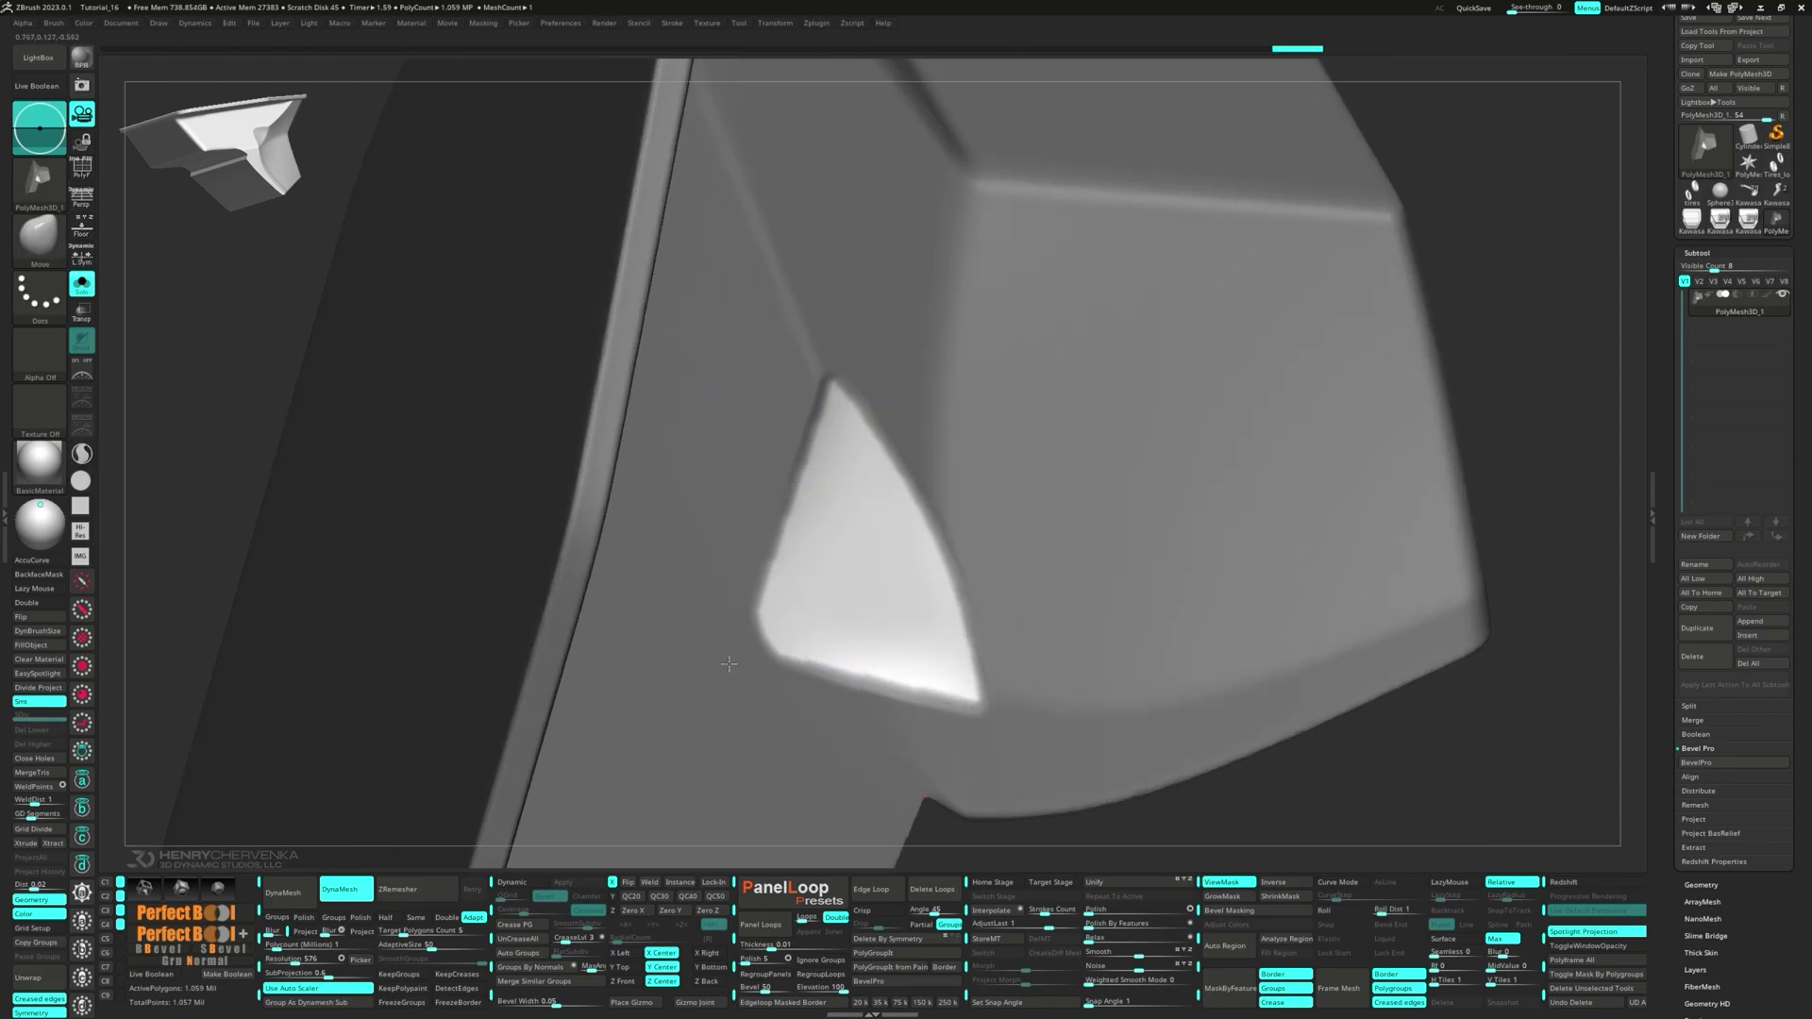
- Nudge the patch's lower corner with the Move brush and shift the patch slightly with the gizmo
right_click_drag(729, 664, 803, 635)
left_click_drag(805, 632, 817, 623)
mouse_move(818, 623)
right_mouse_down()
mouse_move(740, 613)
mouse_move(906, 619)
mouse_move(930, 514)
right_mouse_up()
mouse_move(930, 514)
right_mouse_down()
mouse_move(1048, 528)
mouse_move(993, 565)
right_mouse_up()
key("w")
left_click_drag(982, 562, 981, 564)
key("q")
- Hide the mask display and smooth the unmasked patch's surface and edges
mouse_move(1206, 522)
right_mouse_down()
mouse_move(954, 500)
mouse_move(857, 557)
mouse_move(893, 445)
right_mouse_up()
right_click_drag(899, 696, 953, 660)
mouse_move(906, 651)
left_mouse_down("shift")
mouse_move(888, 576)
mouse_move(906, 623)
left_mouse_up("shift")
left_click(1228, 884)
mouse_move(831, 604)
right_mouse_down()
mouse_move(712, 619)
mouse_move(756, 597)
right_mouse_up()
left_click_drag(746, 590, 787, 574, "shift")
mouse_move(837, 653)
left_mouse_down("shift")
mouse_move(877, 679)
mouse_move(794, 572)
left_mouse_up("shift")
left_click_drag(924, 558, 926, 564, "shift")
right_click_drag(926, 565, 991, 548, "ctrl")
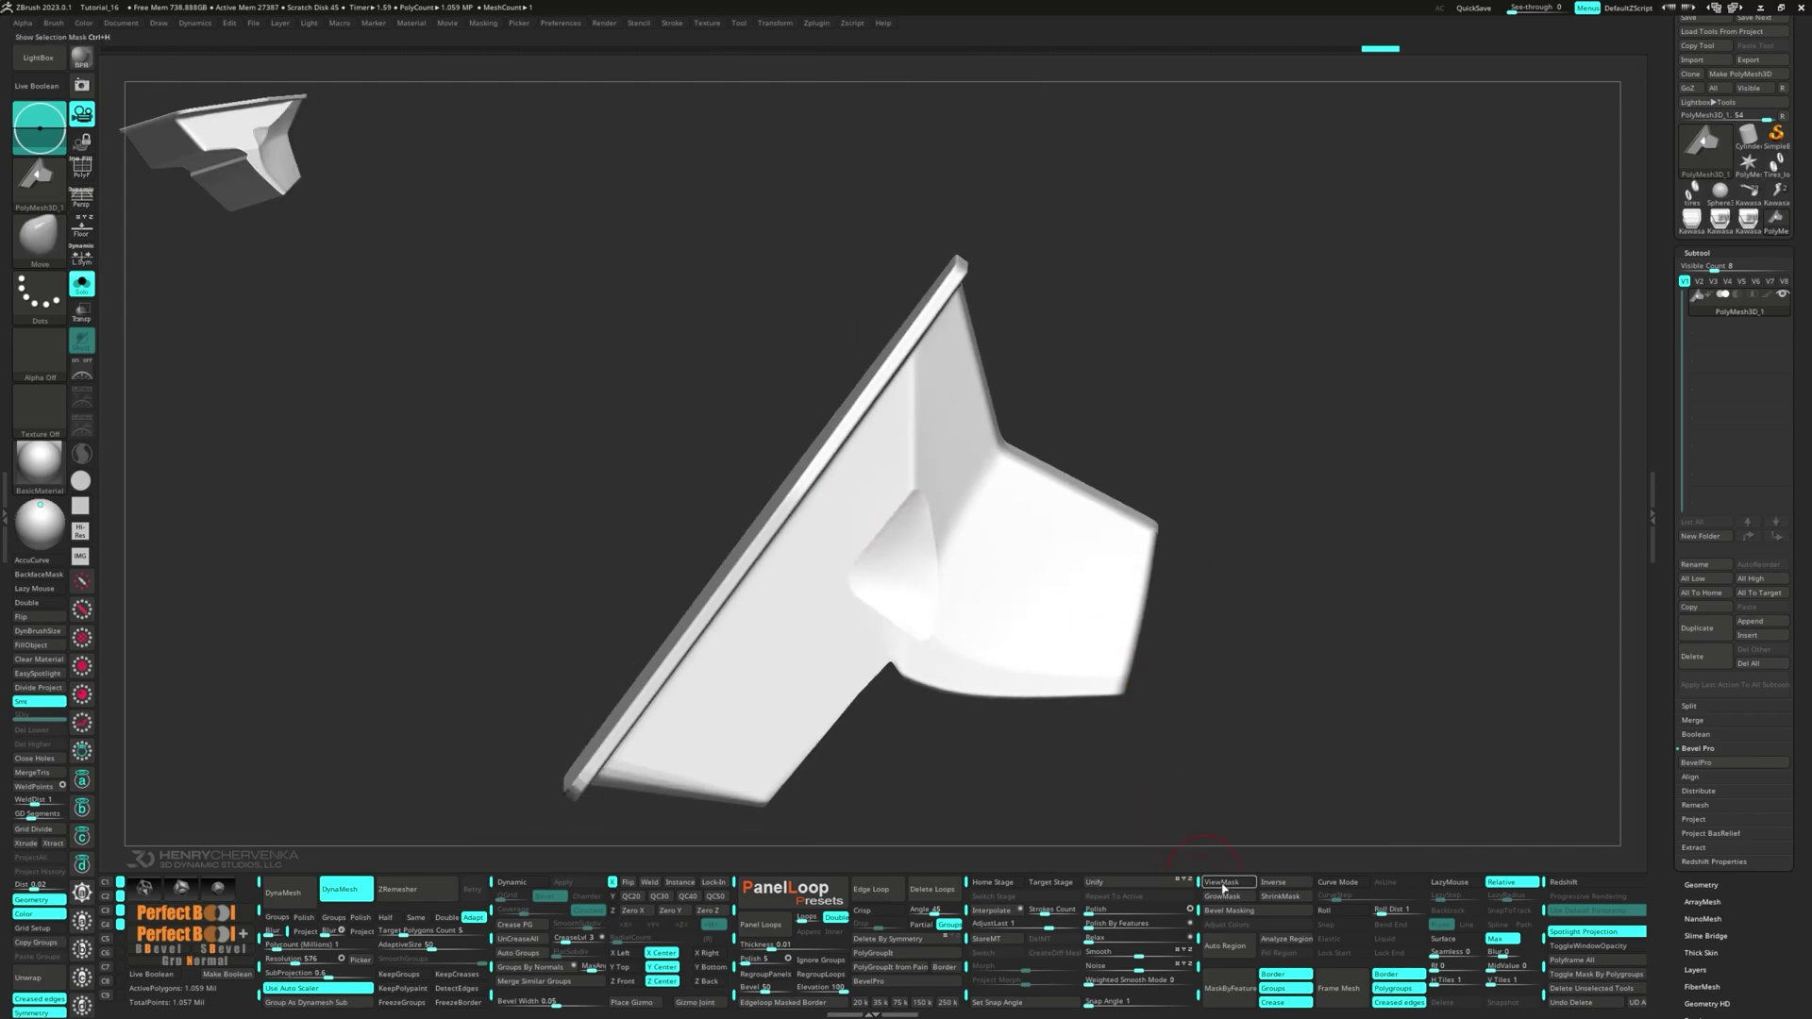
- Turn the mask display back on, clear the mask and nudge the patch's edge with a resized Move brush
left_click(1223, 888)
left_click_drag(1321, 722, 1350, 689, "ctrl")
mouse_move(1350, 688)
right_mouse_down()
mouse_move(1321, 614)
mouse_move(1114, 660)
mouse_move(991, 651)
right_mouse_up()
right_click_drag(873, 643, 910, 631, "ctrl")
right_click(908, 631)
key("s")
left_click_drag(904, 615, 895, 616)
- Smooth the border of the junction dent into the surrounding faces
left_click_drag(948, 693, 878, 557, "shift")
right_click_drag(878, 604, 873, 472)
left_click_drag(873, 469, 1002, 354, "shift")
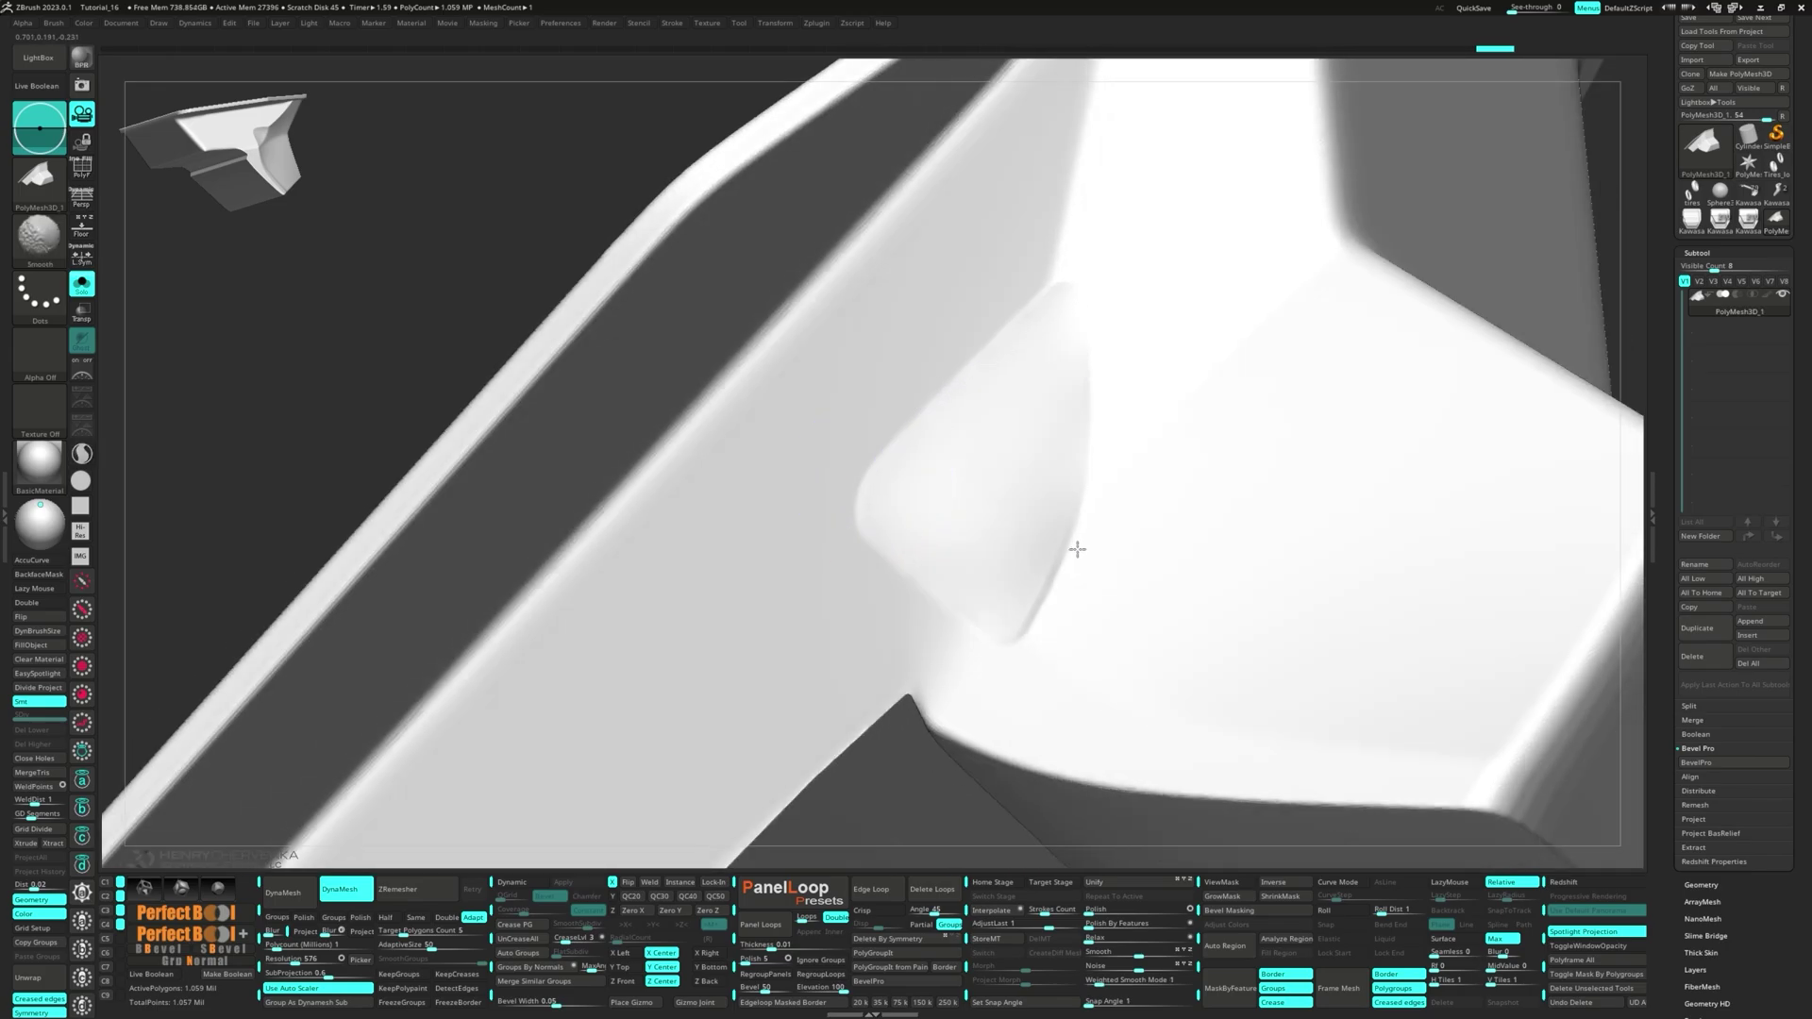
left_click_drag(1071, 565, 1038, 616, "shift")
- Refine the dent's lower edge with a small Move brush stroke
mouse_move(1039, 615)
right_mouse_down()
mouse_move(1000, 624)
mouse_move(997, 672)
mouse_move(1039, 621)
mouse_move(1037, 530)
mouse_move(988, 609)
mouse_move(961, 441)
right_mouse_up()
key("s")
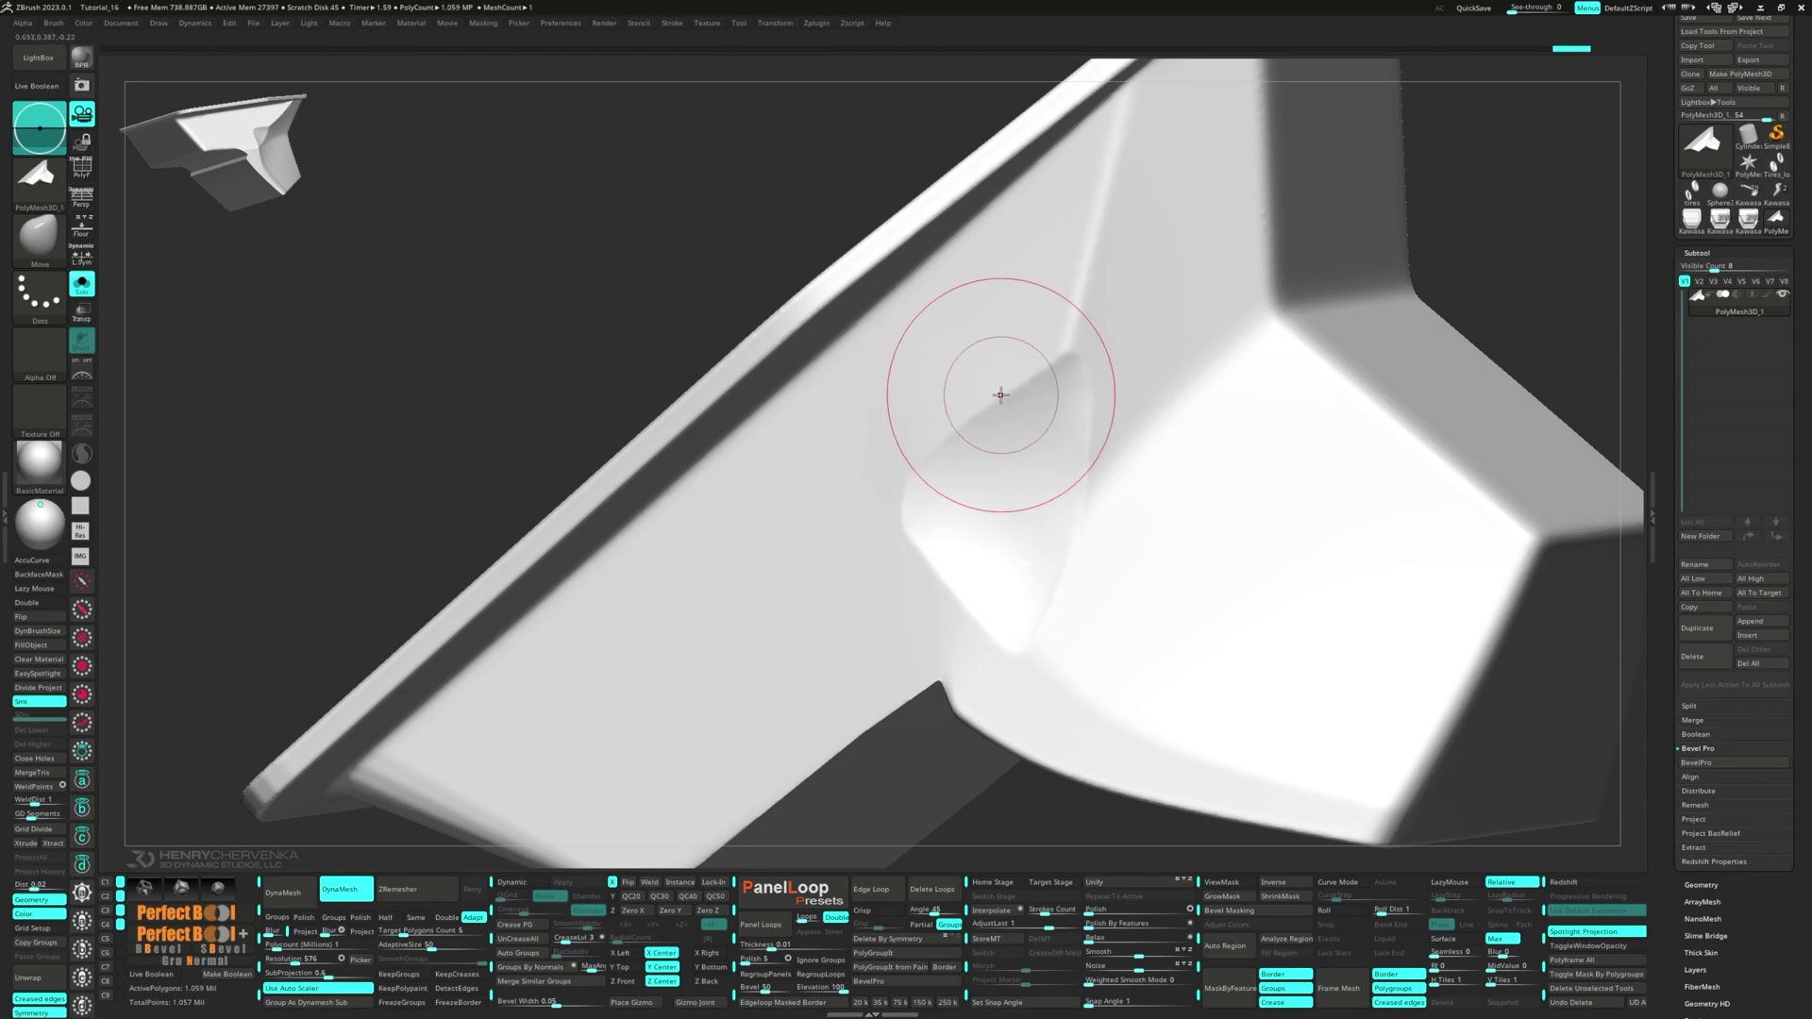
right_click_drag(997, 389, 959, 517)
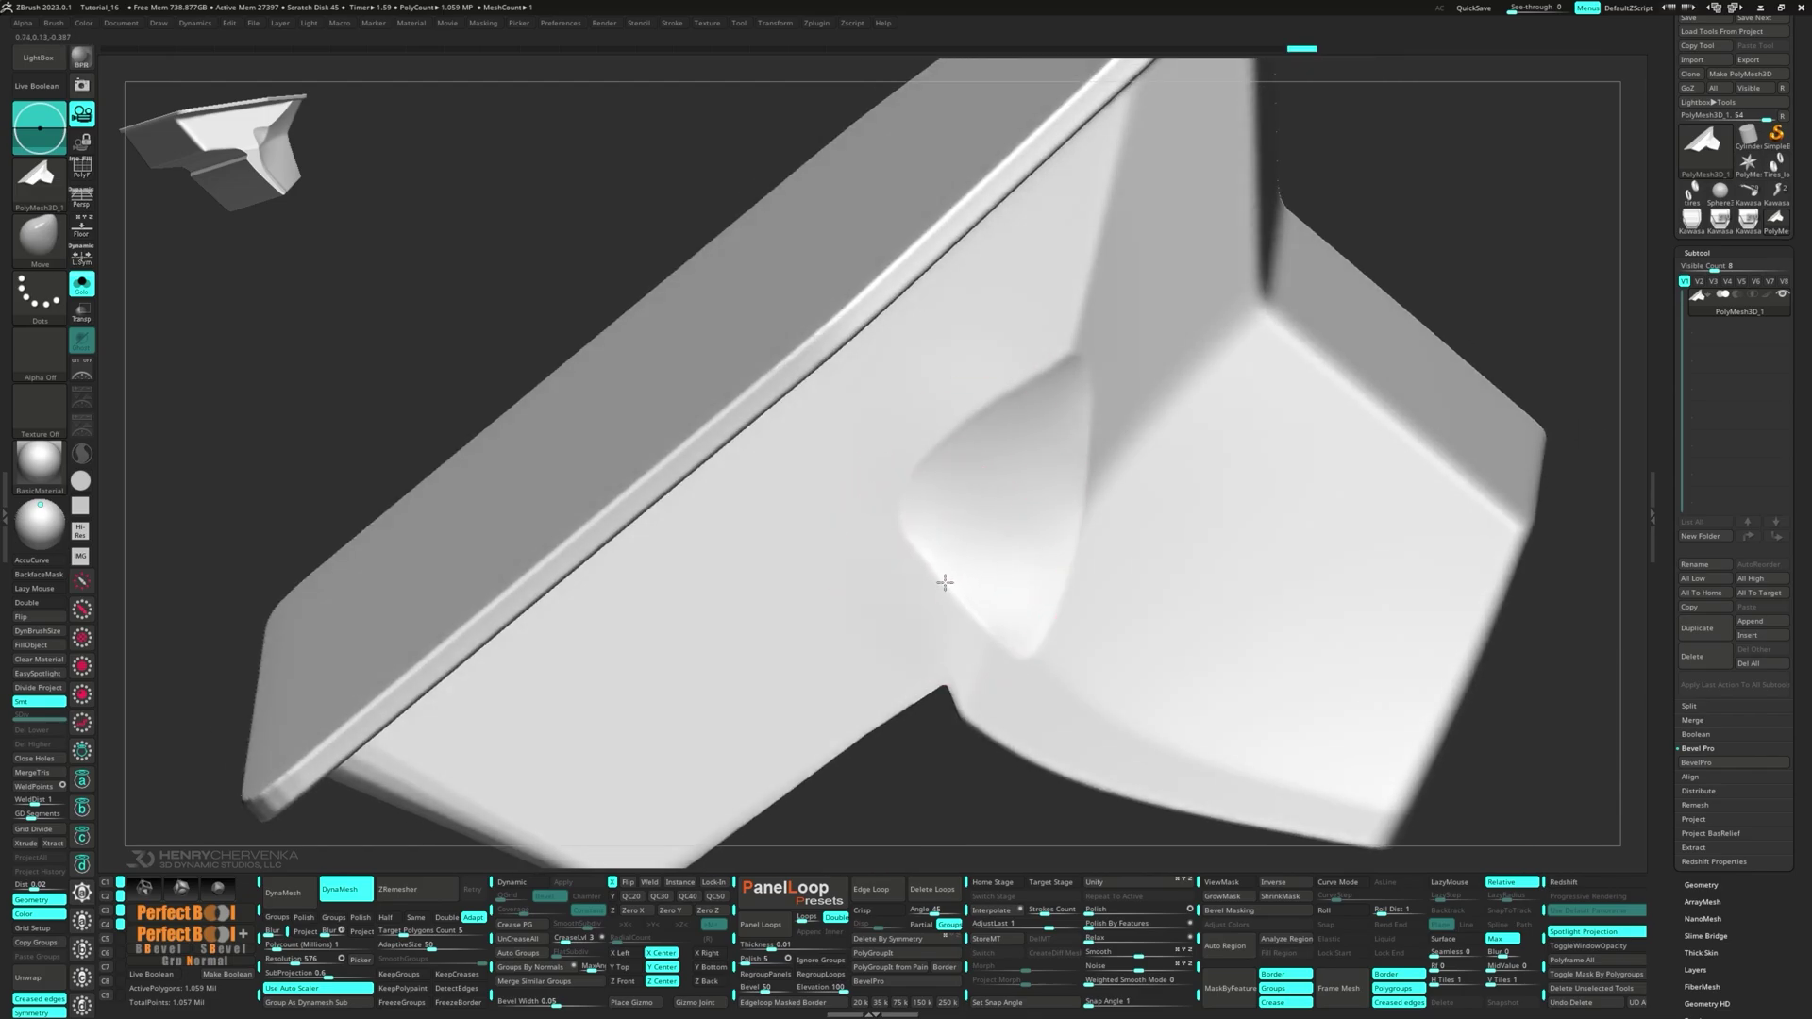
left_click_drag(945, 583, 946, 578)
mouse_move(947, 578)
right_mouse_down()
mouse_move(972, 566)
mouse_move(999, 590)
mouse_move(837, 603)
mouse_move(875, 606)
mouse_move(869, 510)
right_mouse_up()
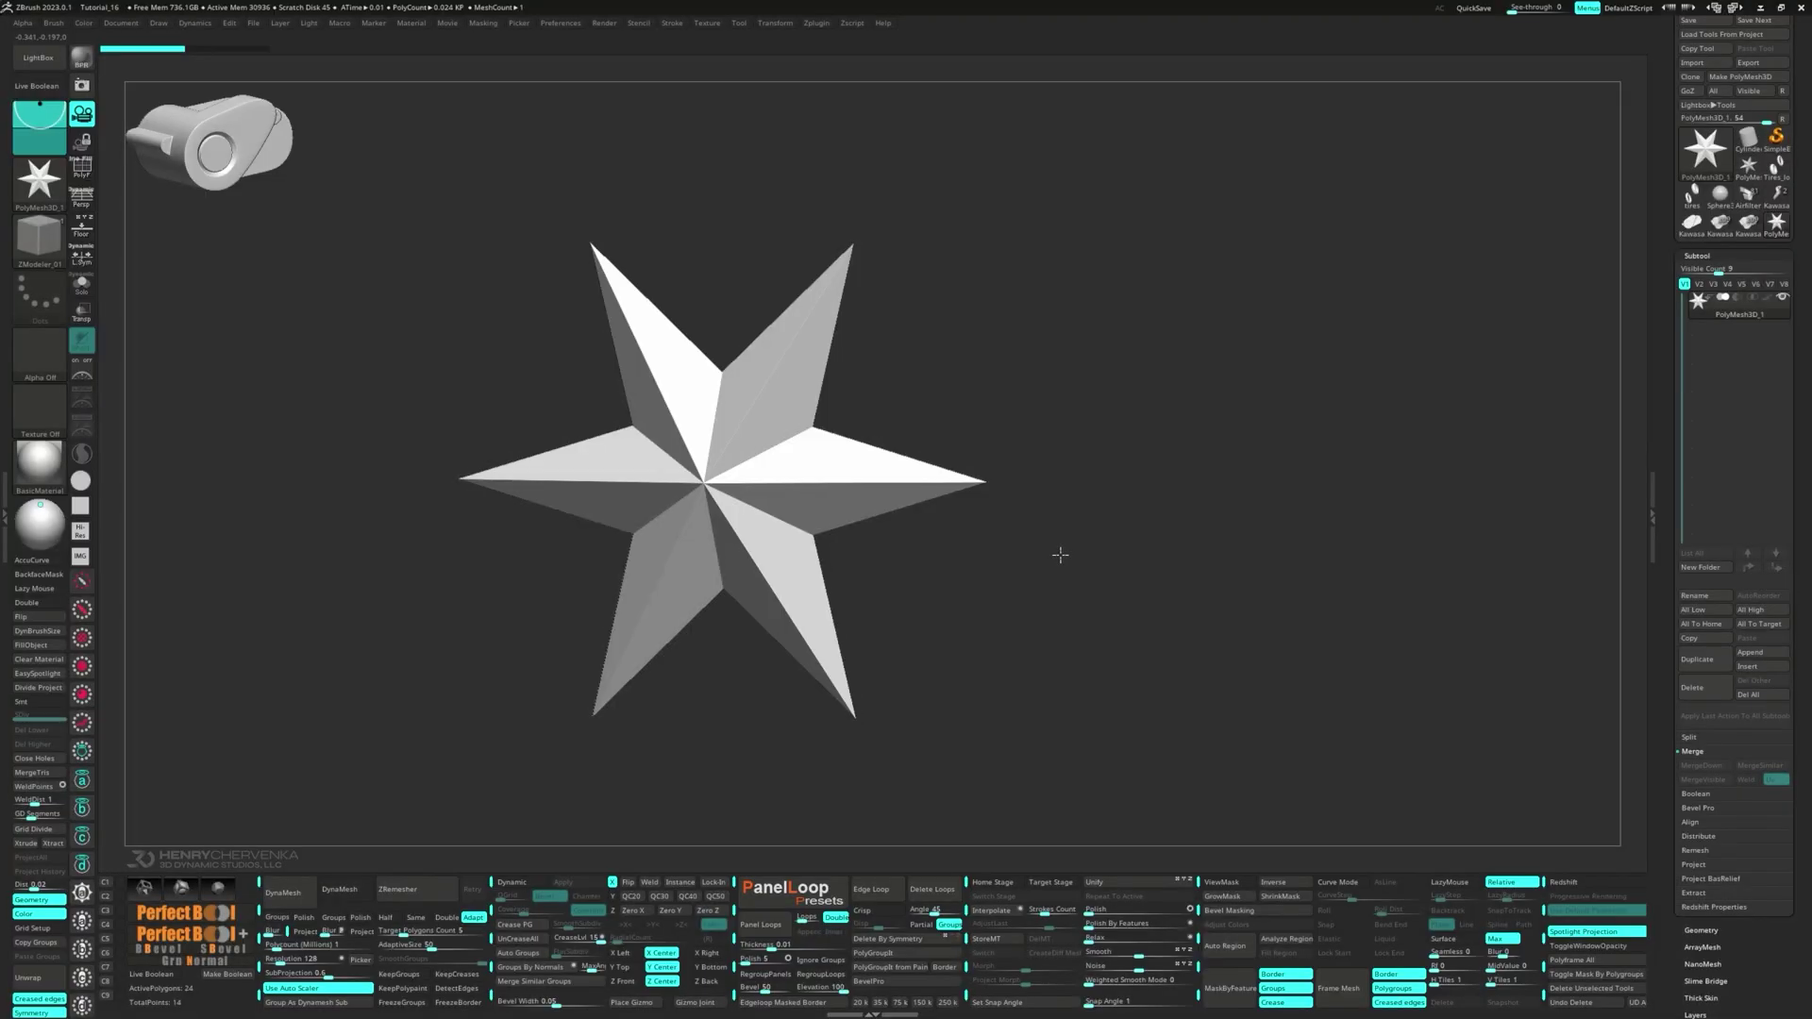
- Replace the star with a Cylinder 3D, show its polyframe and scale it along Z into a thin disc
left_click_drag(1060, 555, 1035, 599)
key("w")
left_click(645, 365)
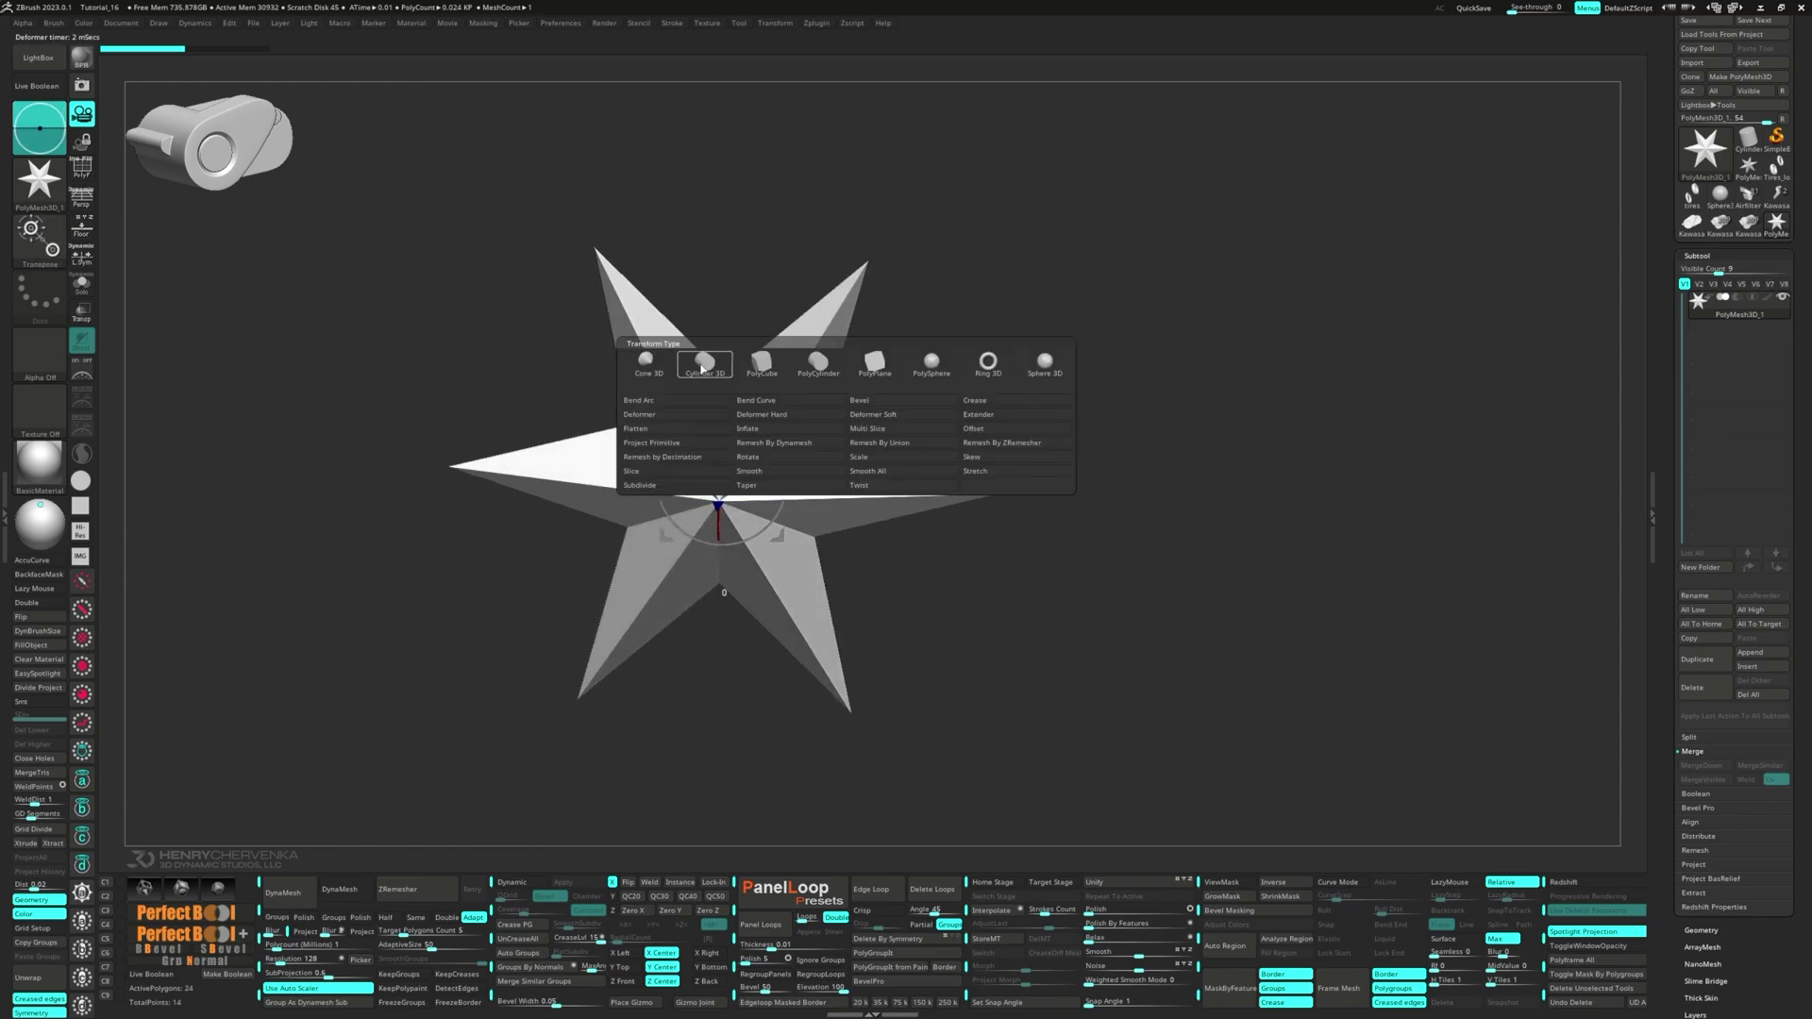
left_click(702, 366)
key("shift+f")
left_click_drag(959, 614, 1068, 631)
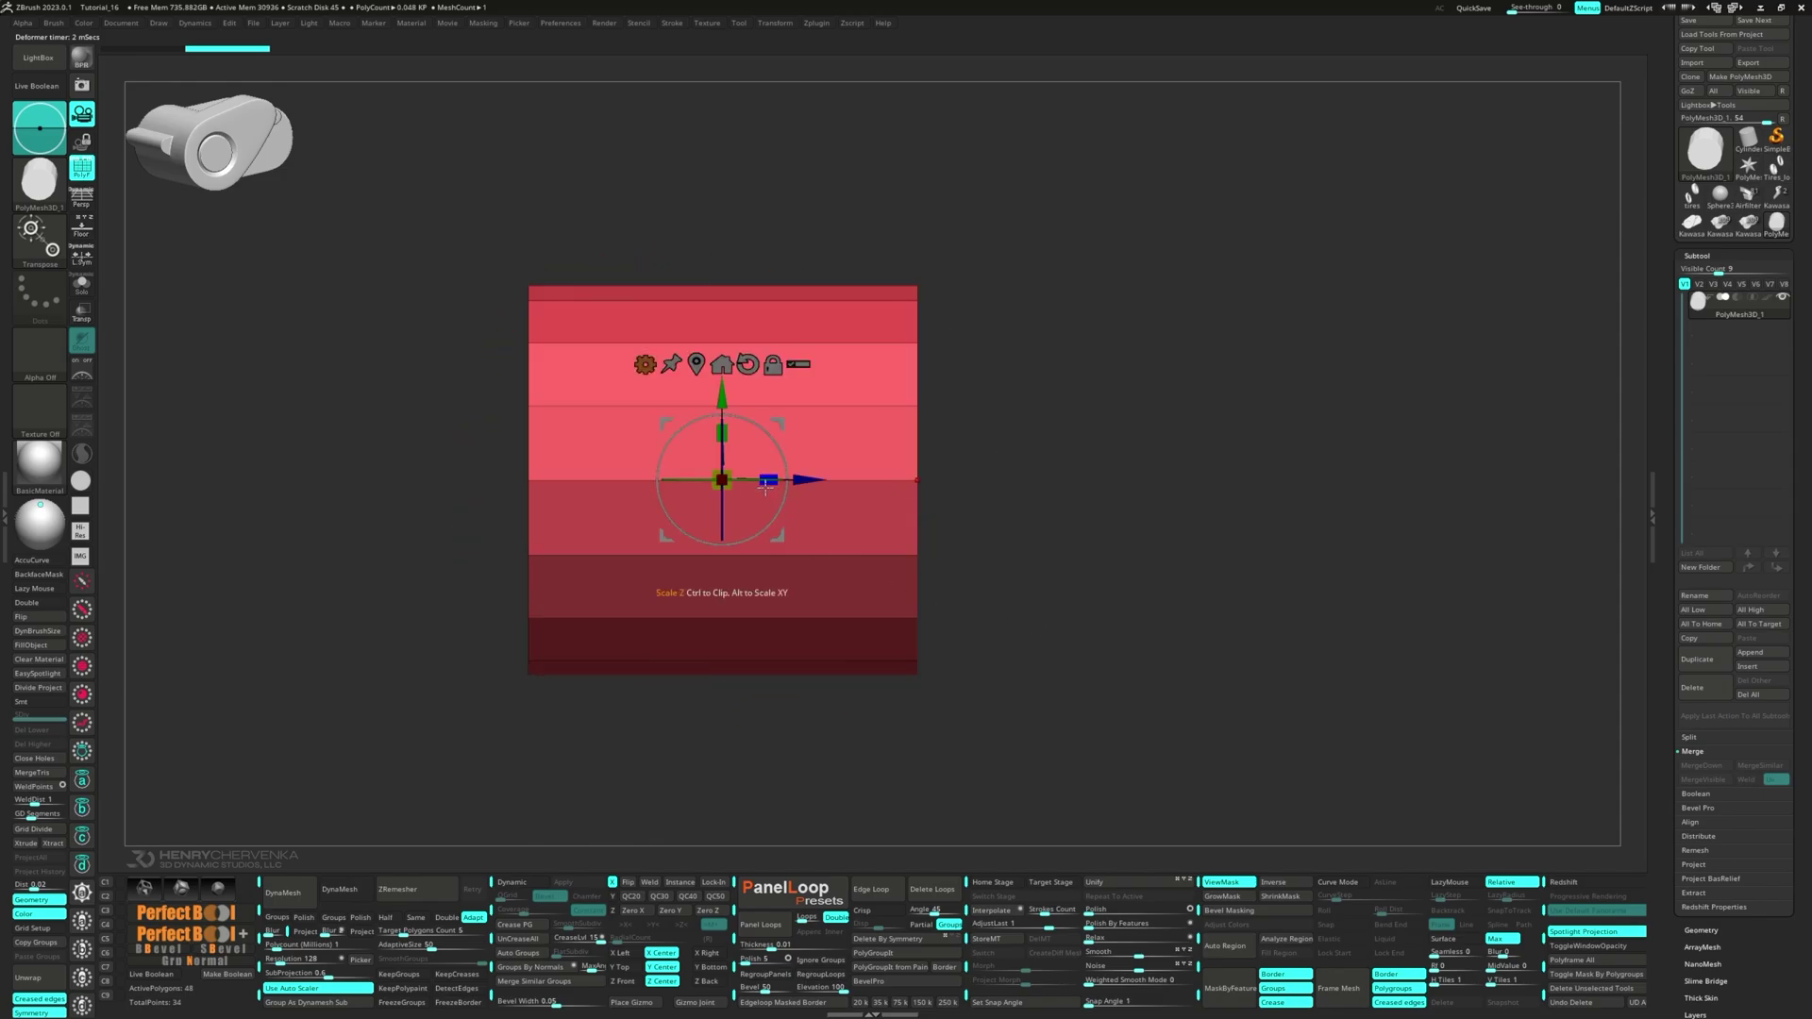
left_click_drag(766, 486, 579, 506)
- Split the disc into separate polygroups by normals
key("q")
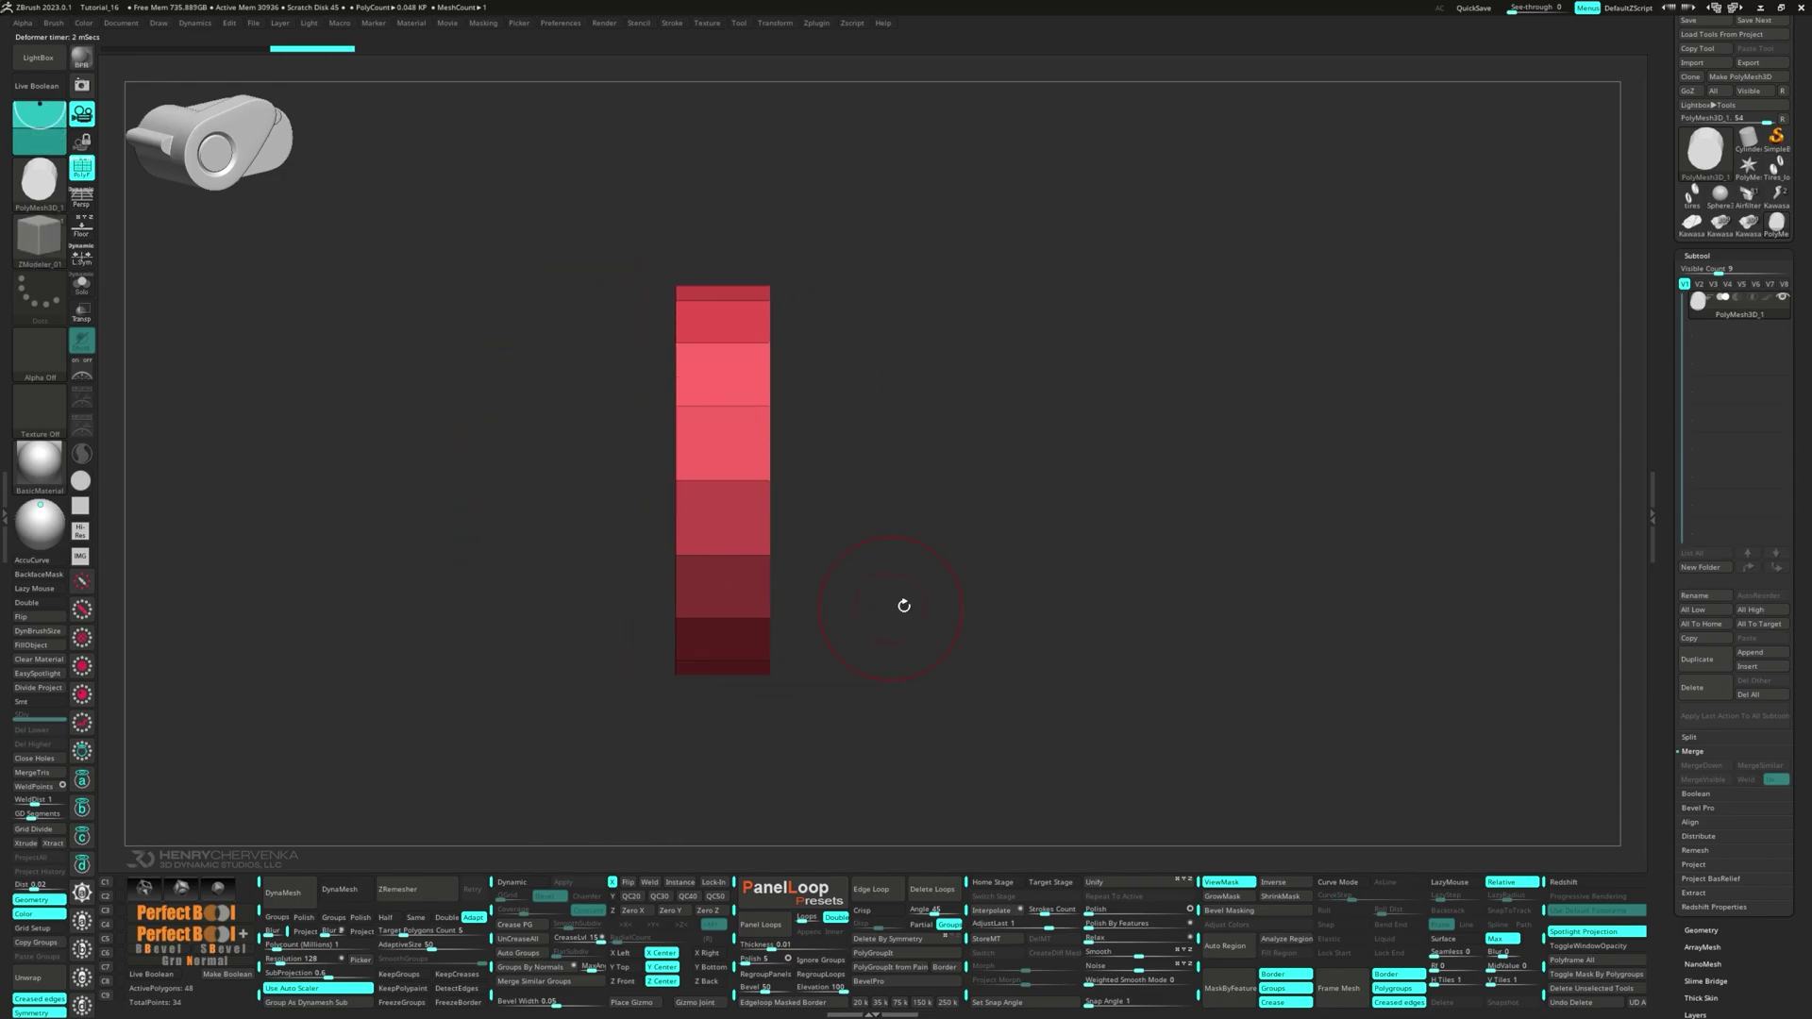
left_click_drag(921, 602, 902, 597)
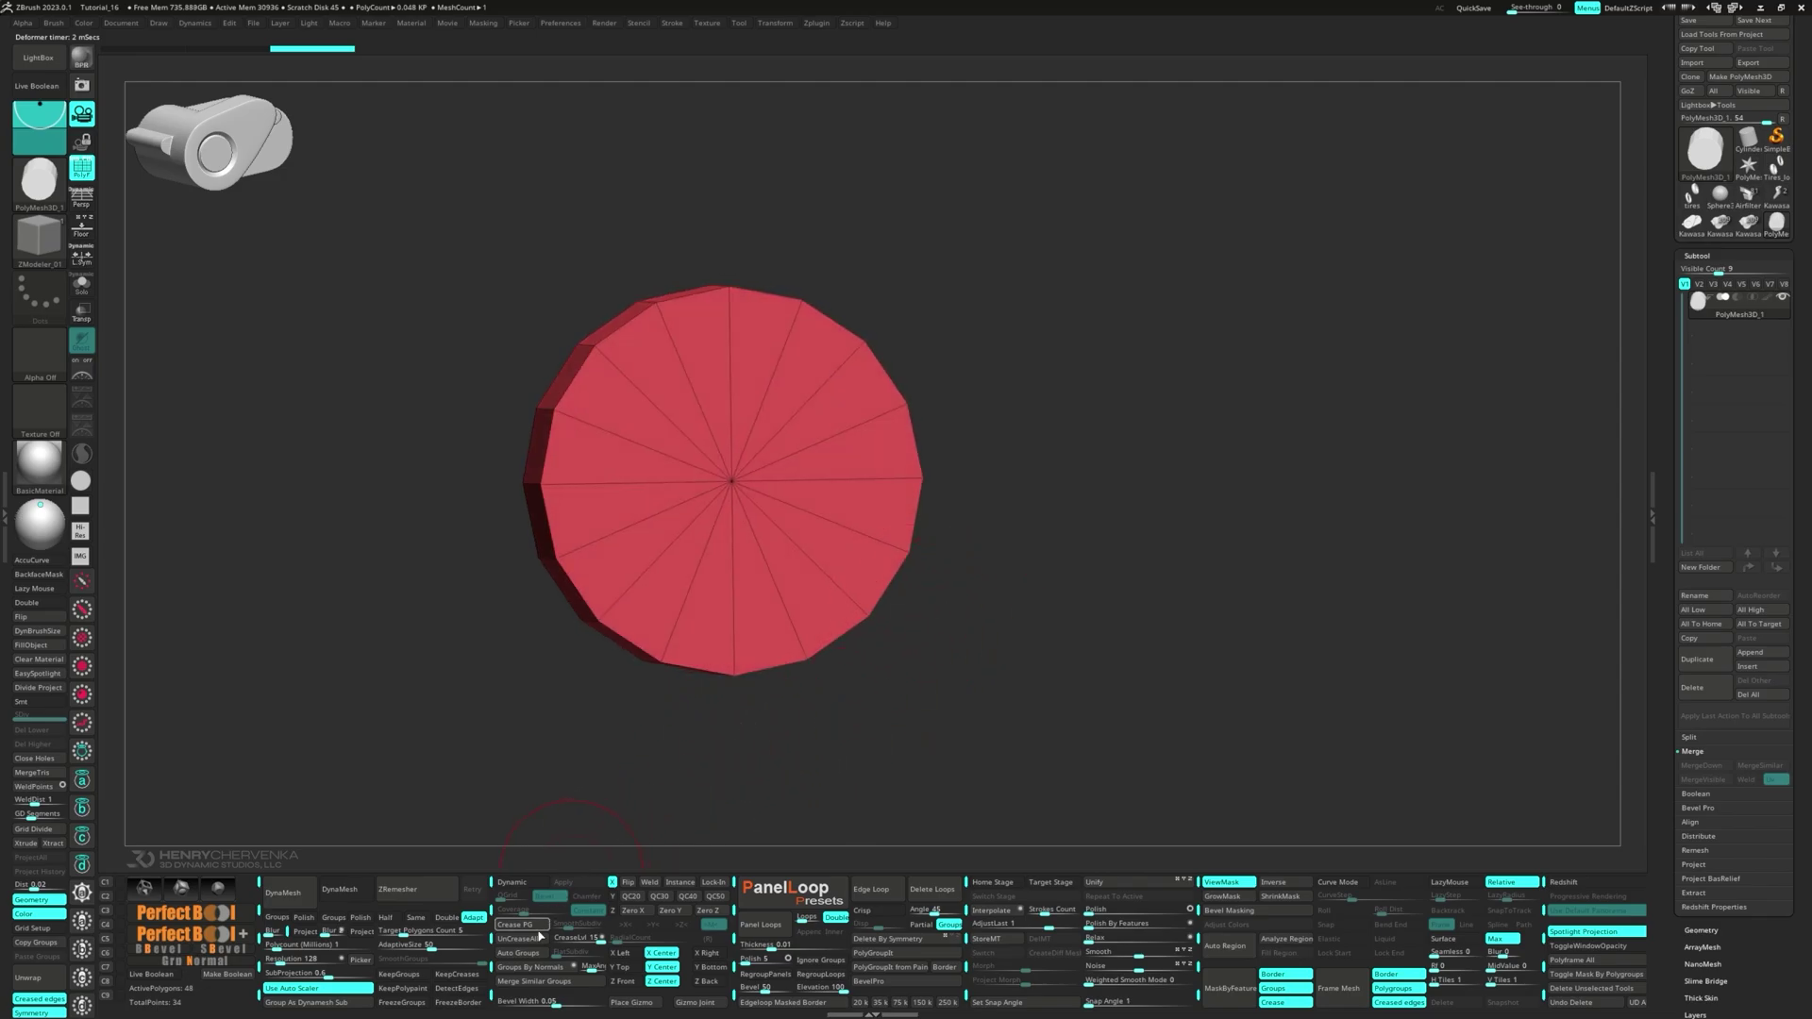
left_click(531, 968)
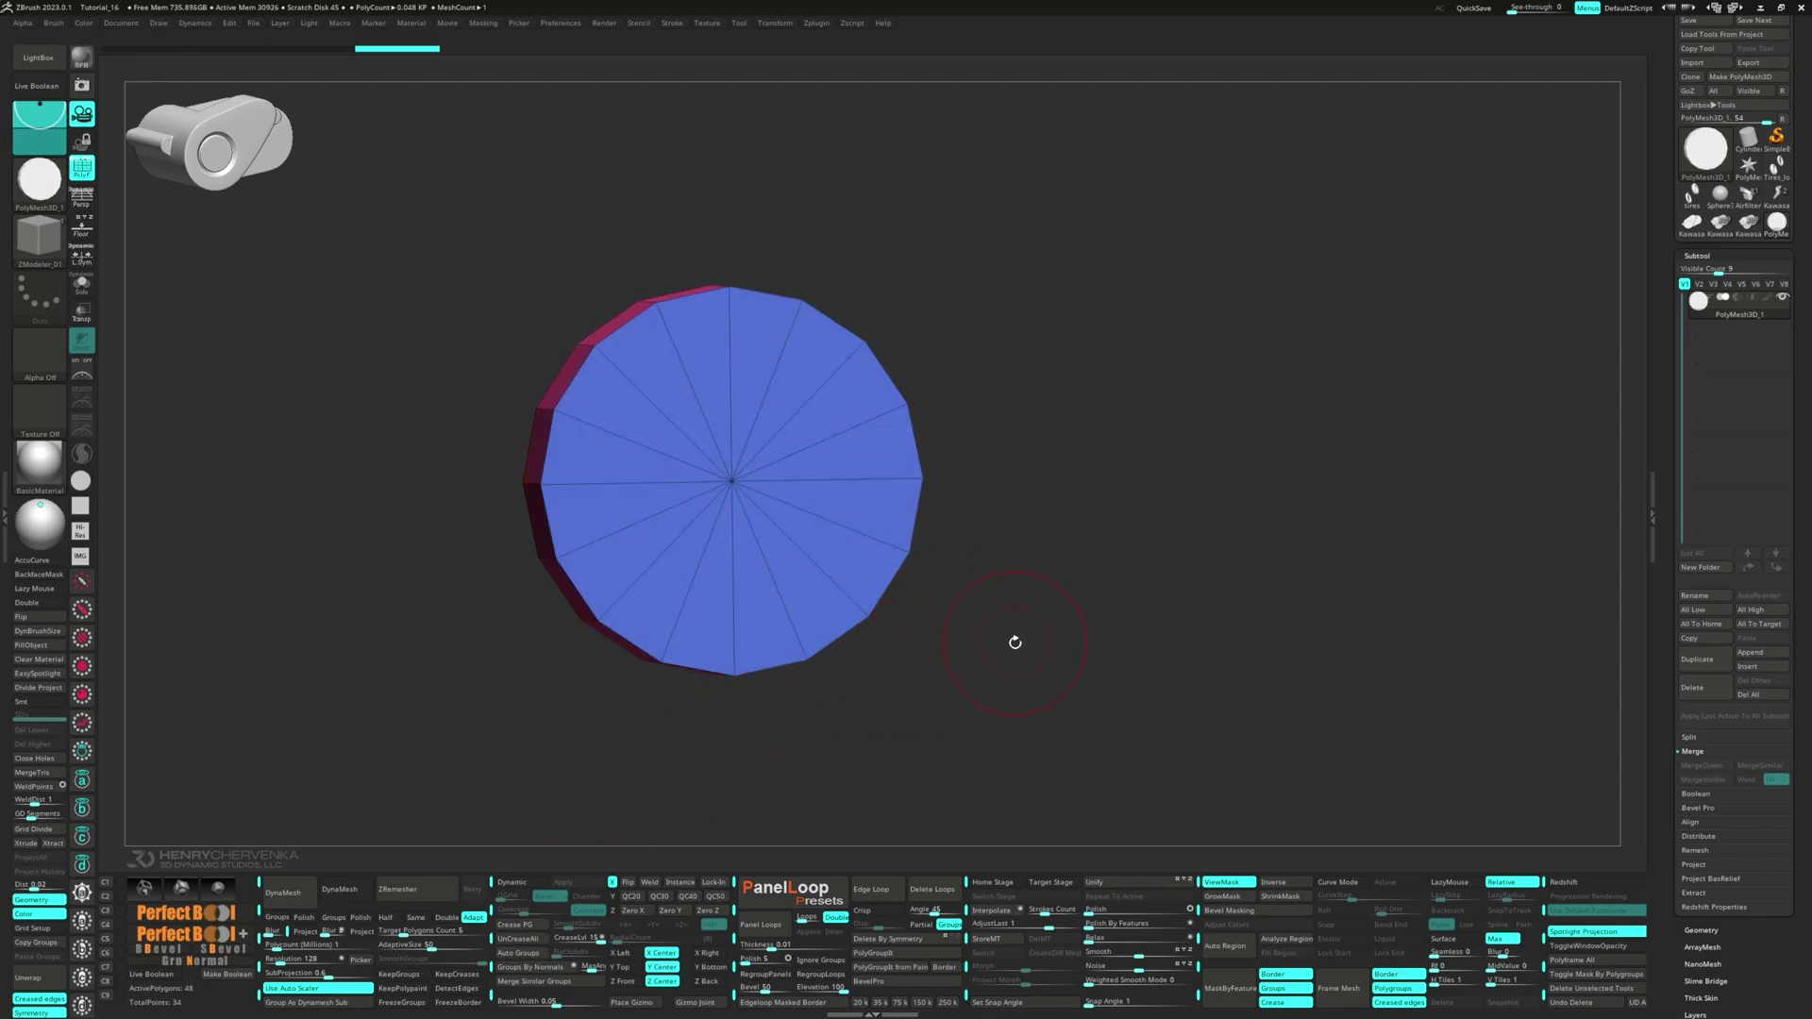
- Replace both disc caps with quad-topology inserts from the mesh fusion IMM brush, drawn from the centre
key("space")
right_click(1070, 510)
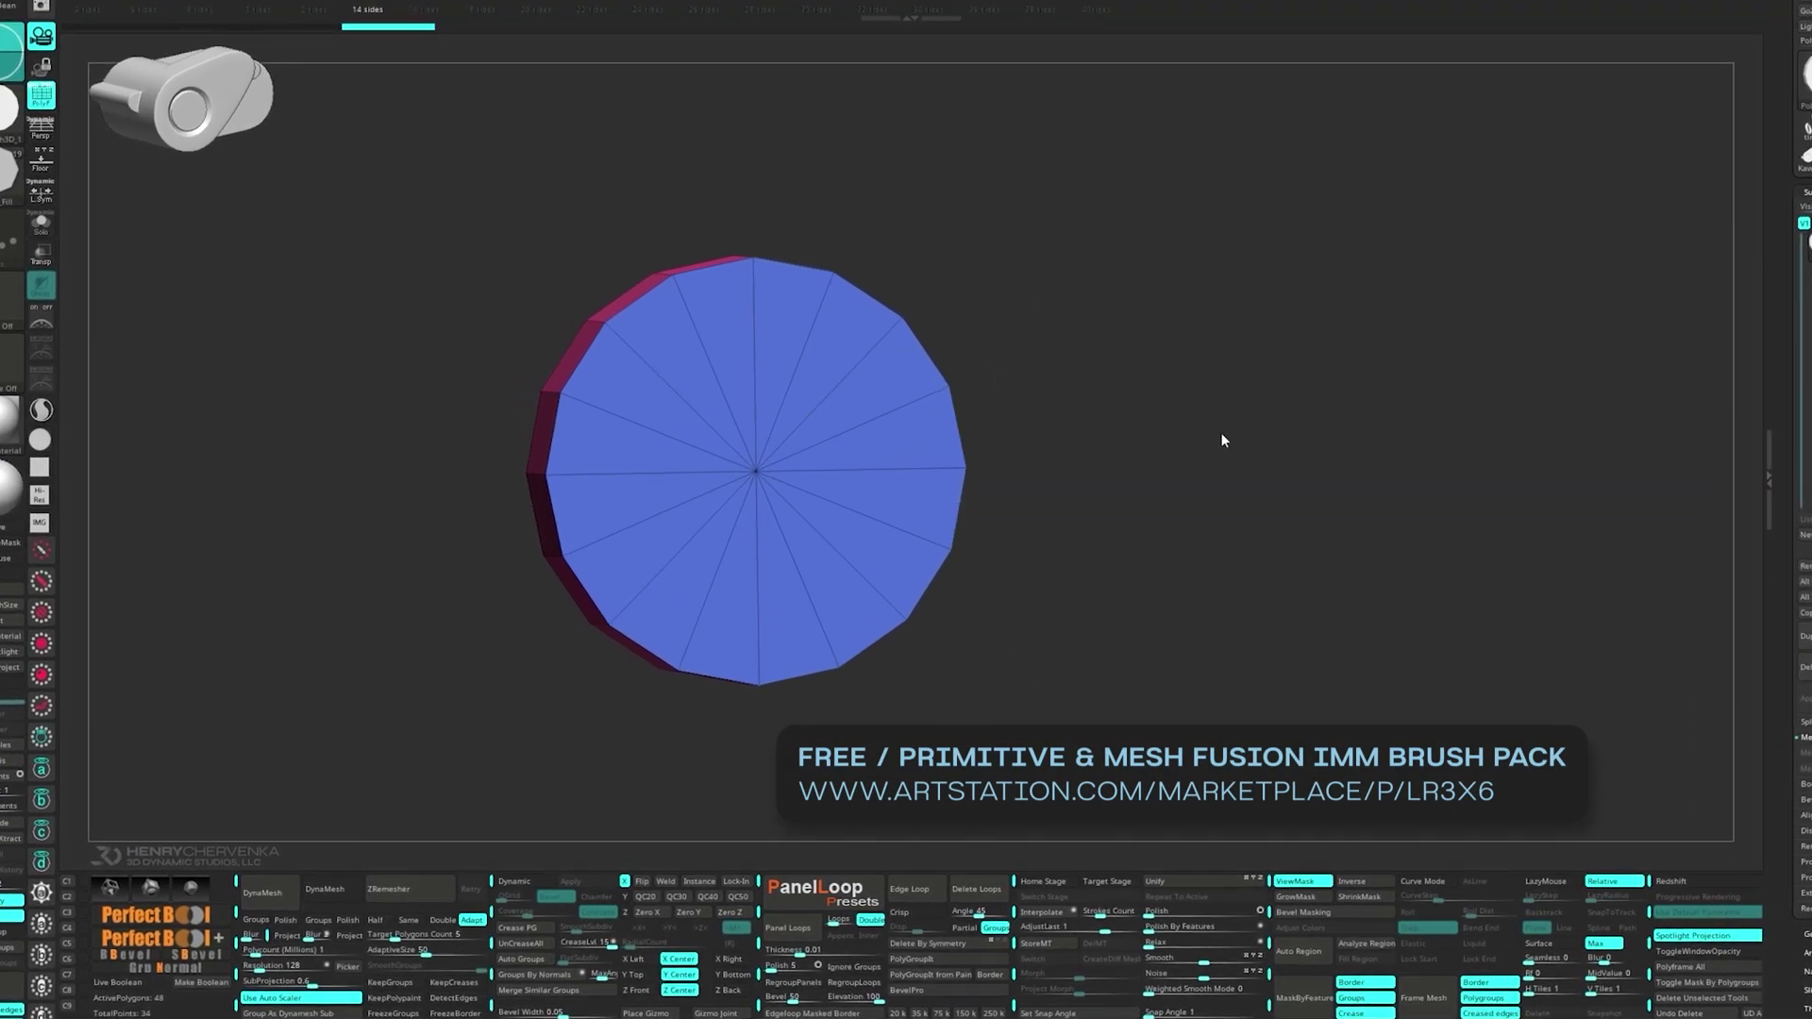
left_click_drag(1224, 441, 1209, 439, "shift")
left_click_drag(745, 470, 744, 632)
left_click_drag(1136, 523, 1198, 591, "ctrl")
left_click_drag(1080, 525, 1212, 531, "shift")
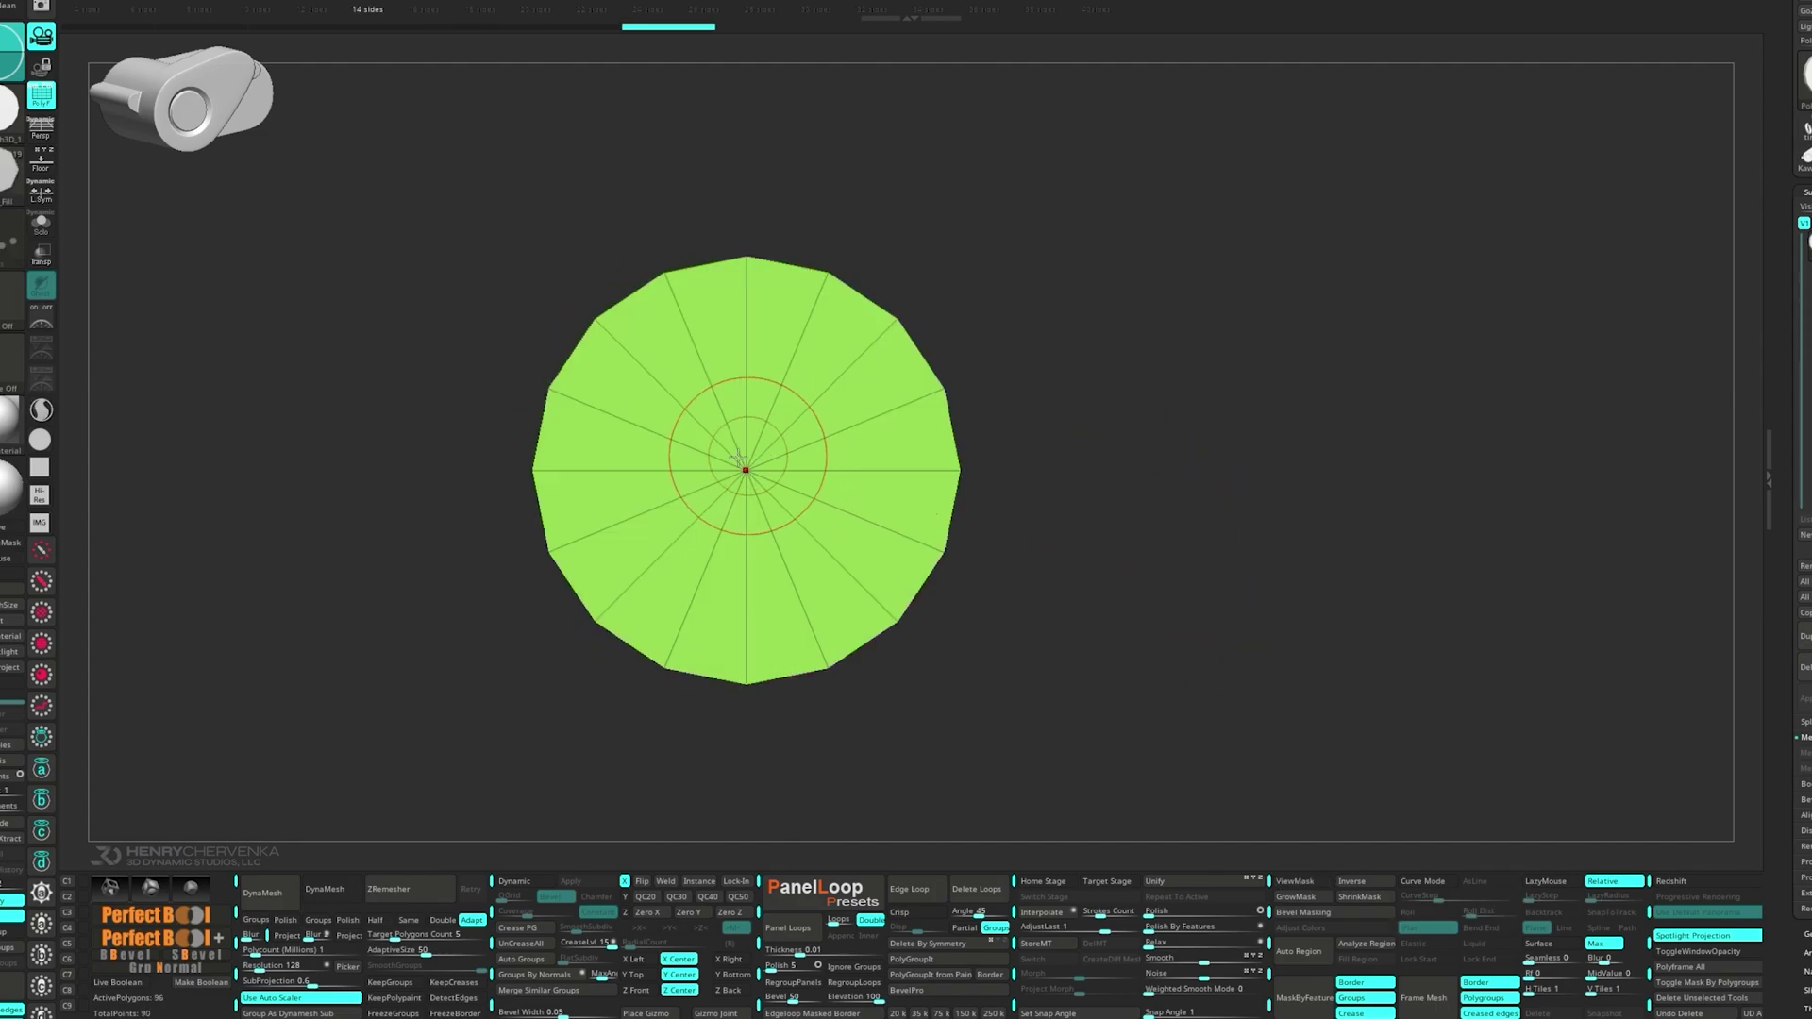
left_click_drag(745, 470, 744, 634)
left_click_drag(1131, 506, 1198, 598, "ctrl")
left_click_drag(1133, 433, 1111, 430)
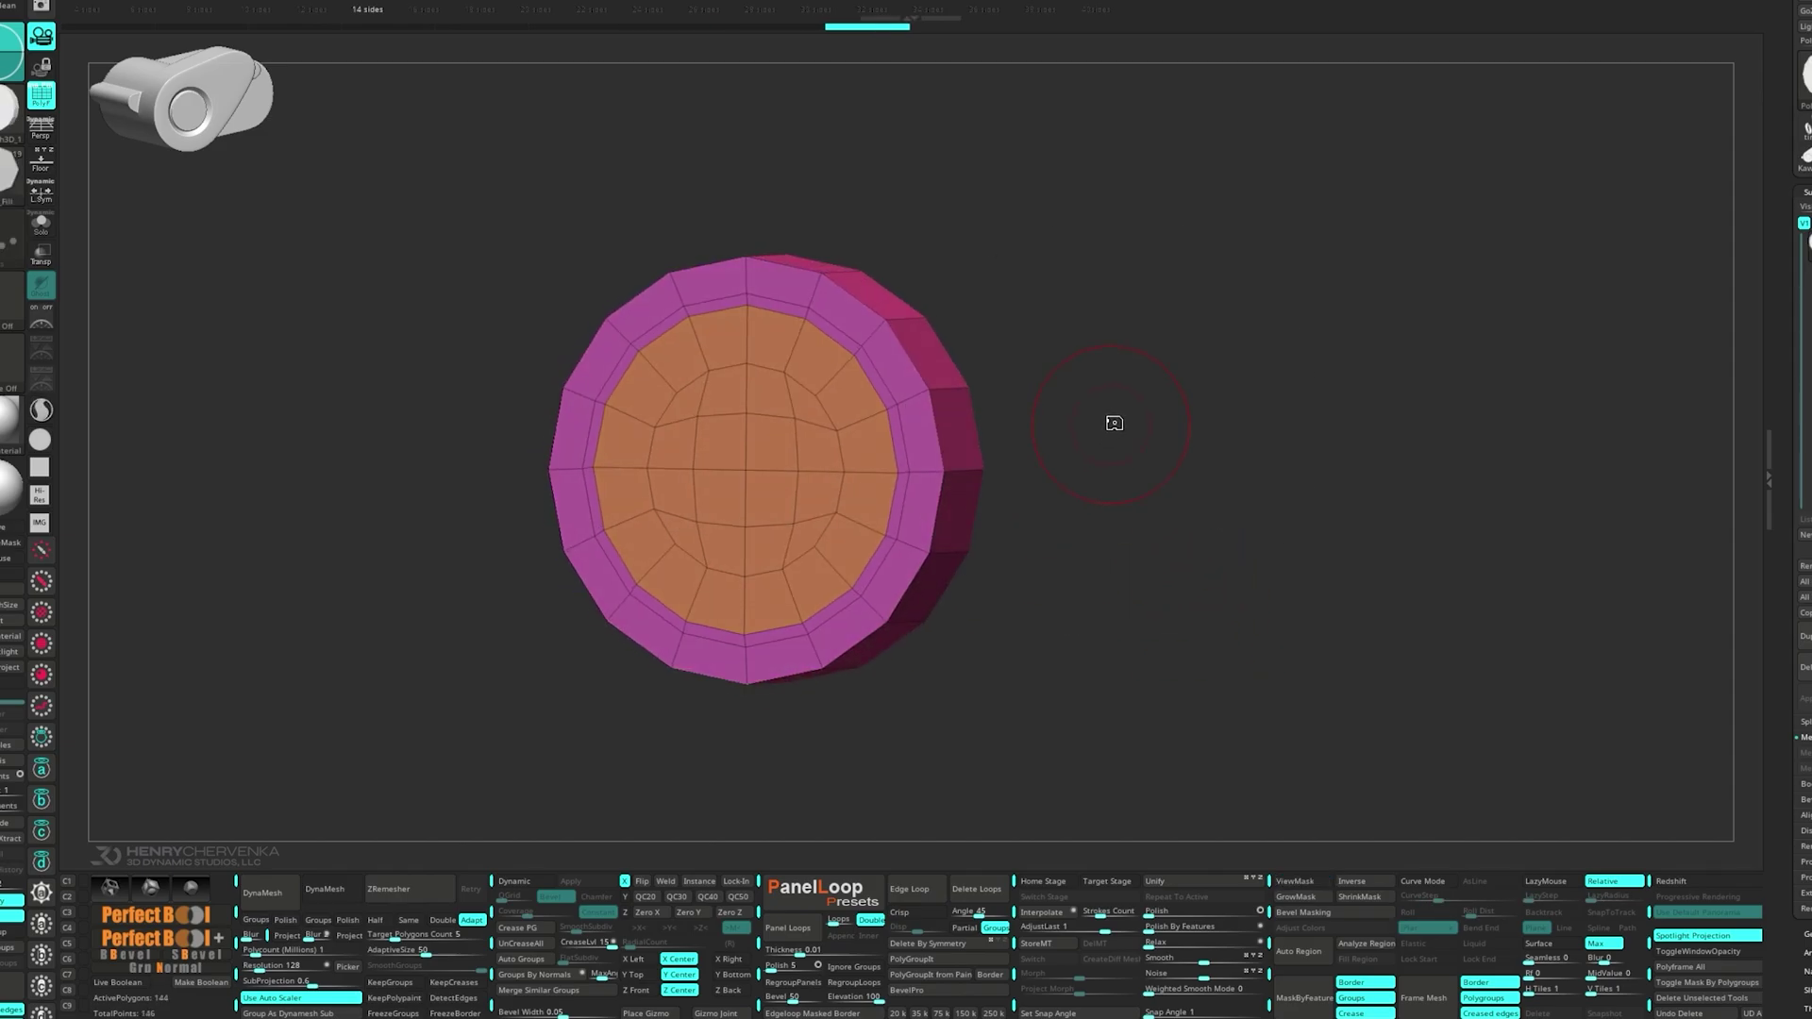
- Delete the extra edge loops around both caps with ZModeler and assign the disc a single polygroup
key("m")
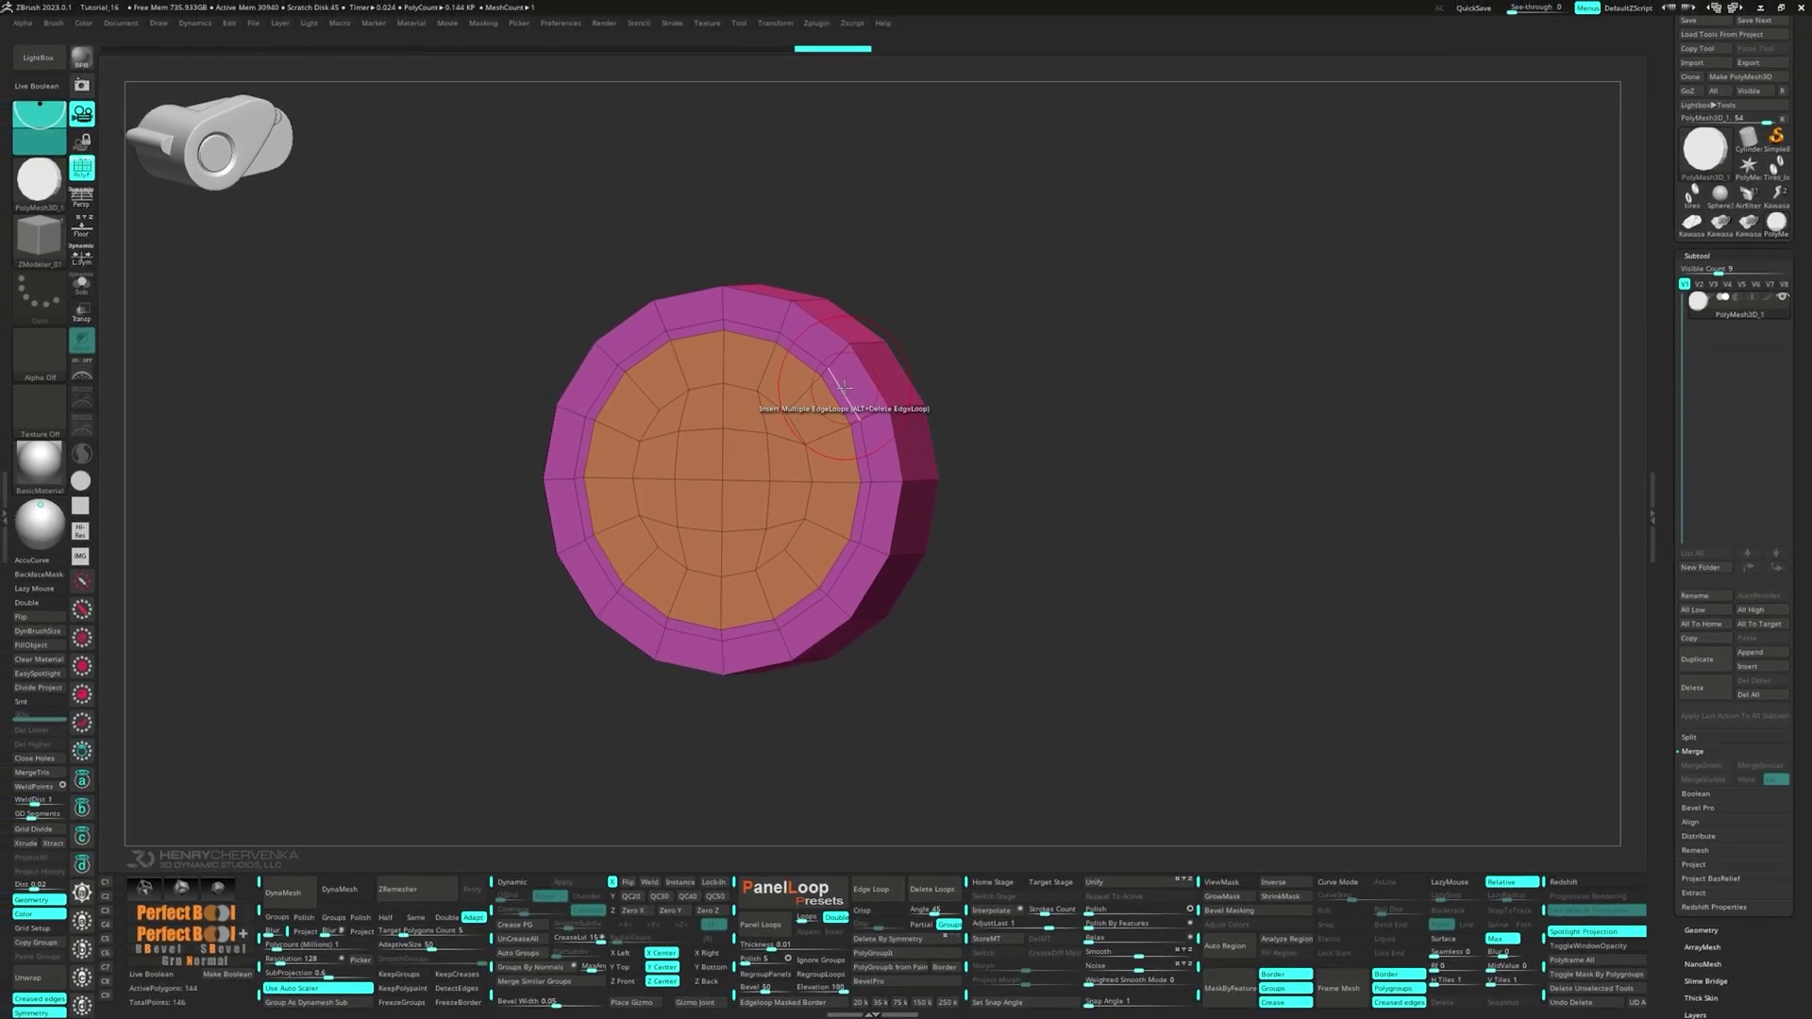
left_click(859, 372, "alt")
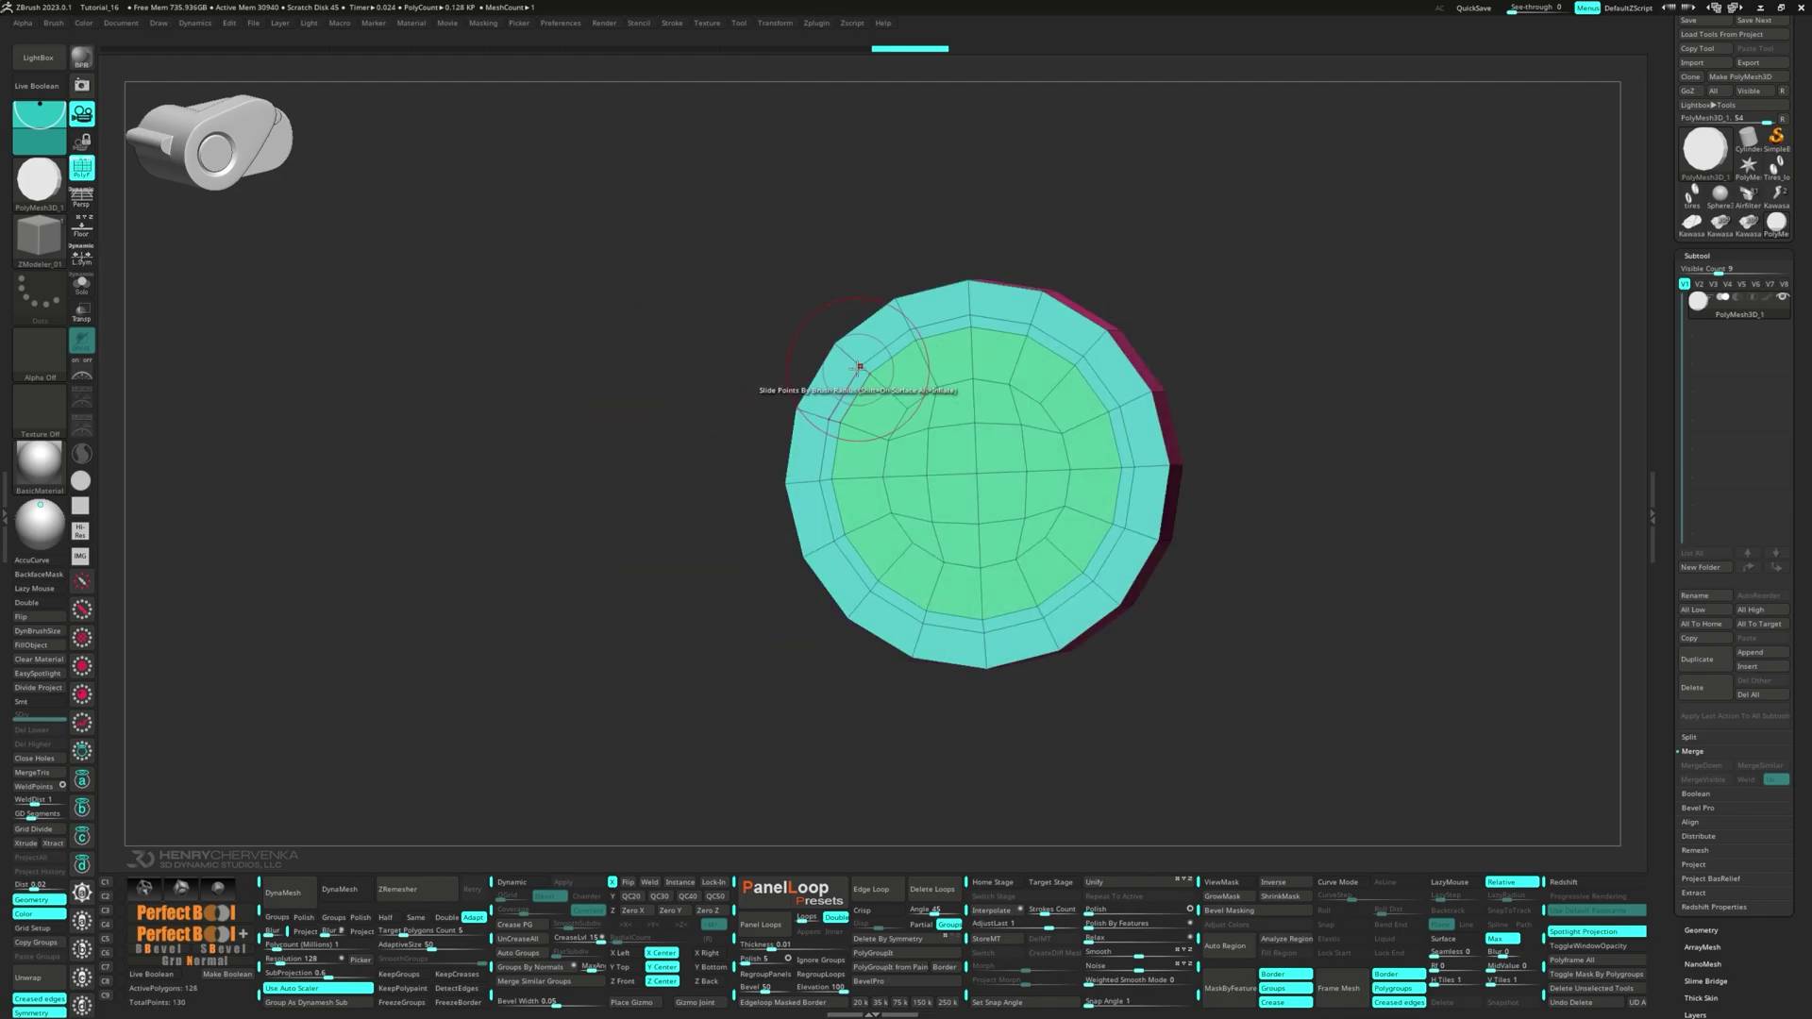
left_click(843, 391, "alt")
key("ctrl+w")
- Store the front view as custom view 1 and mask everything except the disc's upper-right rim
left_click_drag(1218, 463, 819, 393)
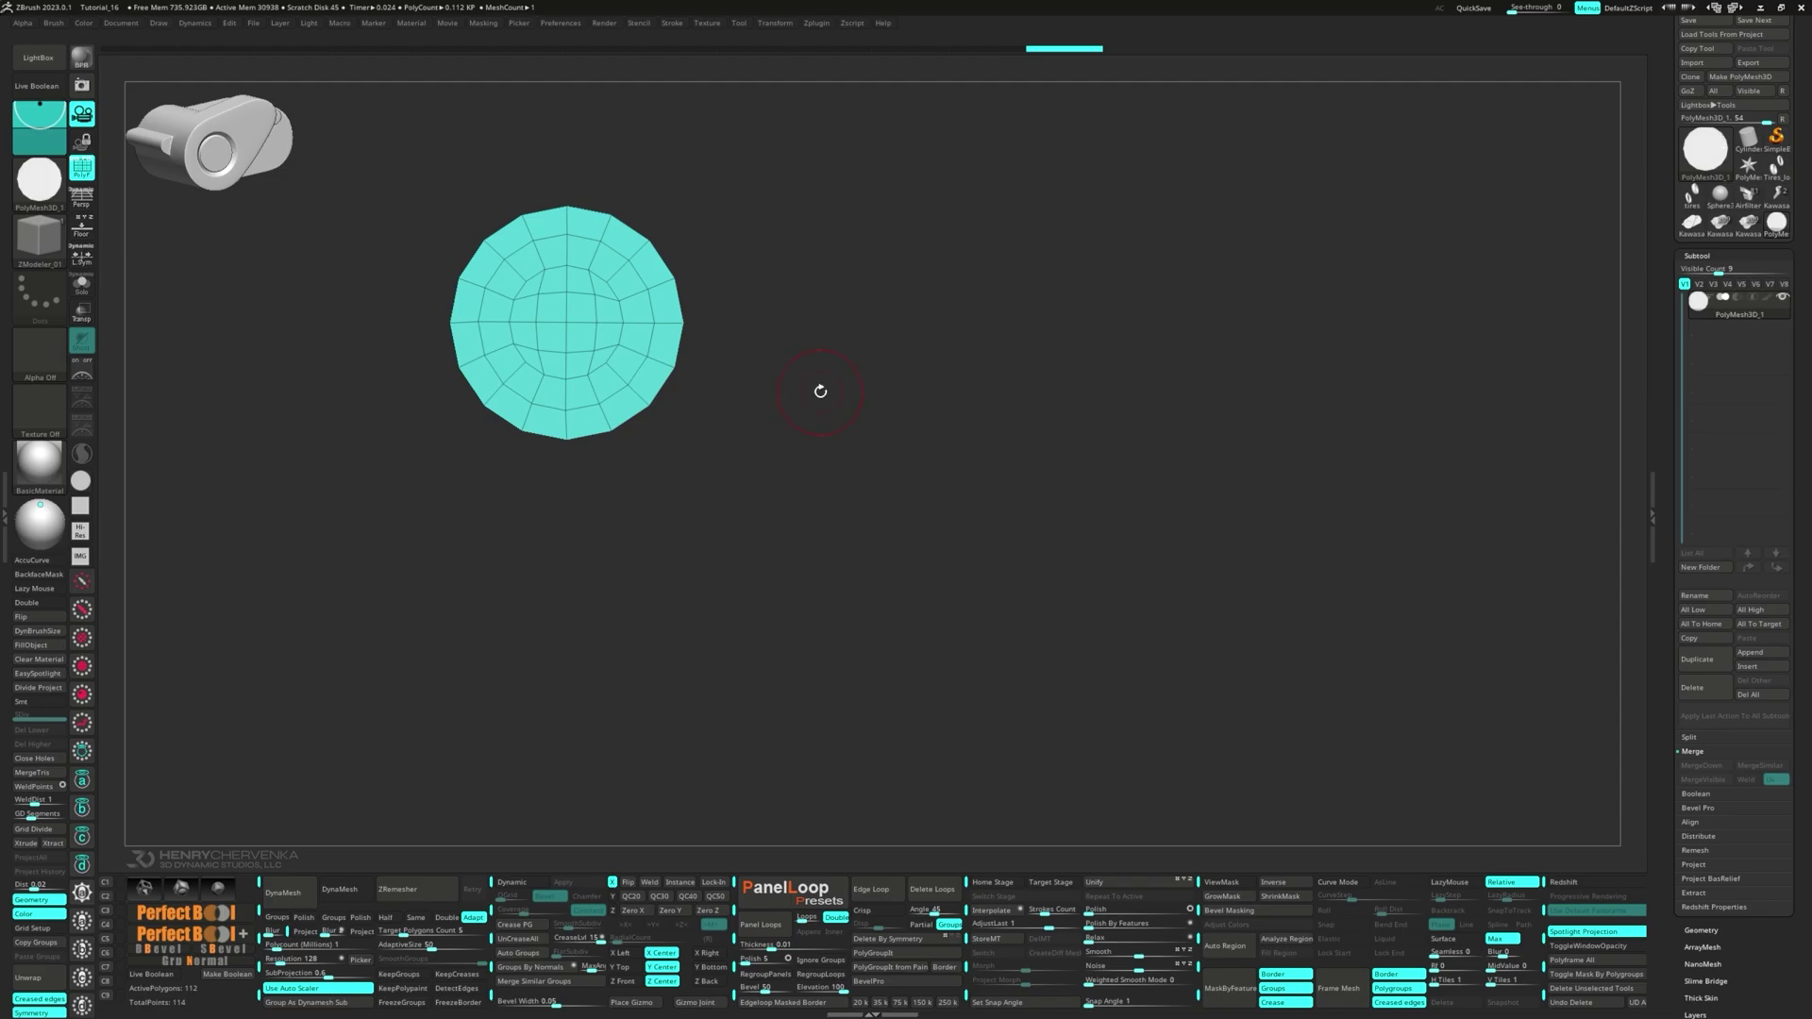
left_click(820, 392, "shift")
mouse_move(522, 161)
left_mouse_down("ctrl")
mouse_move(620, 231)
mouse_move(671, 323)
mouse_move(891, 365)
left_mouse_up("ctrl")
left_click(825, 352, "ctrl")
key("w")
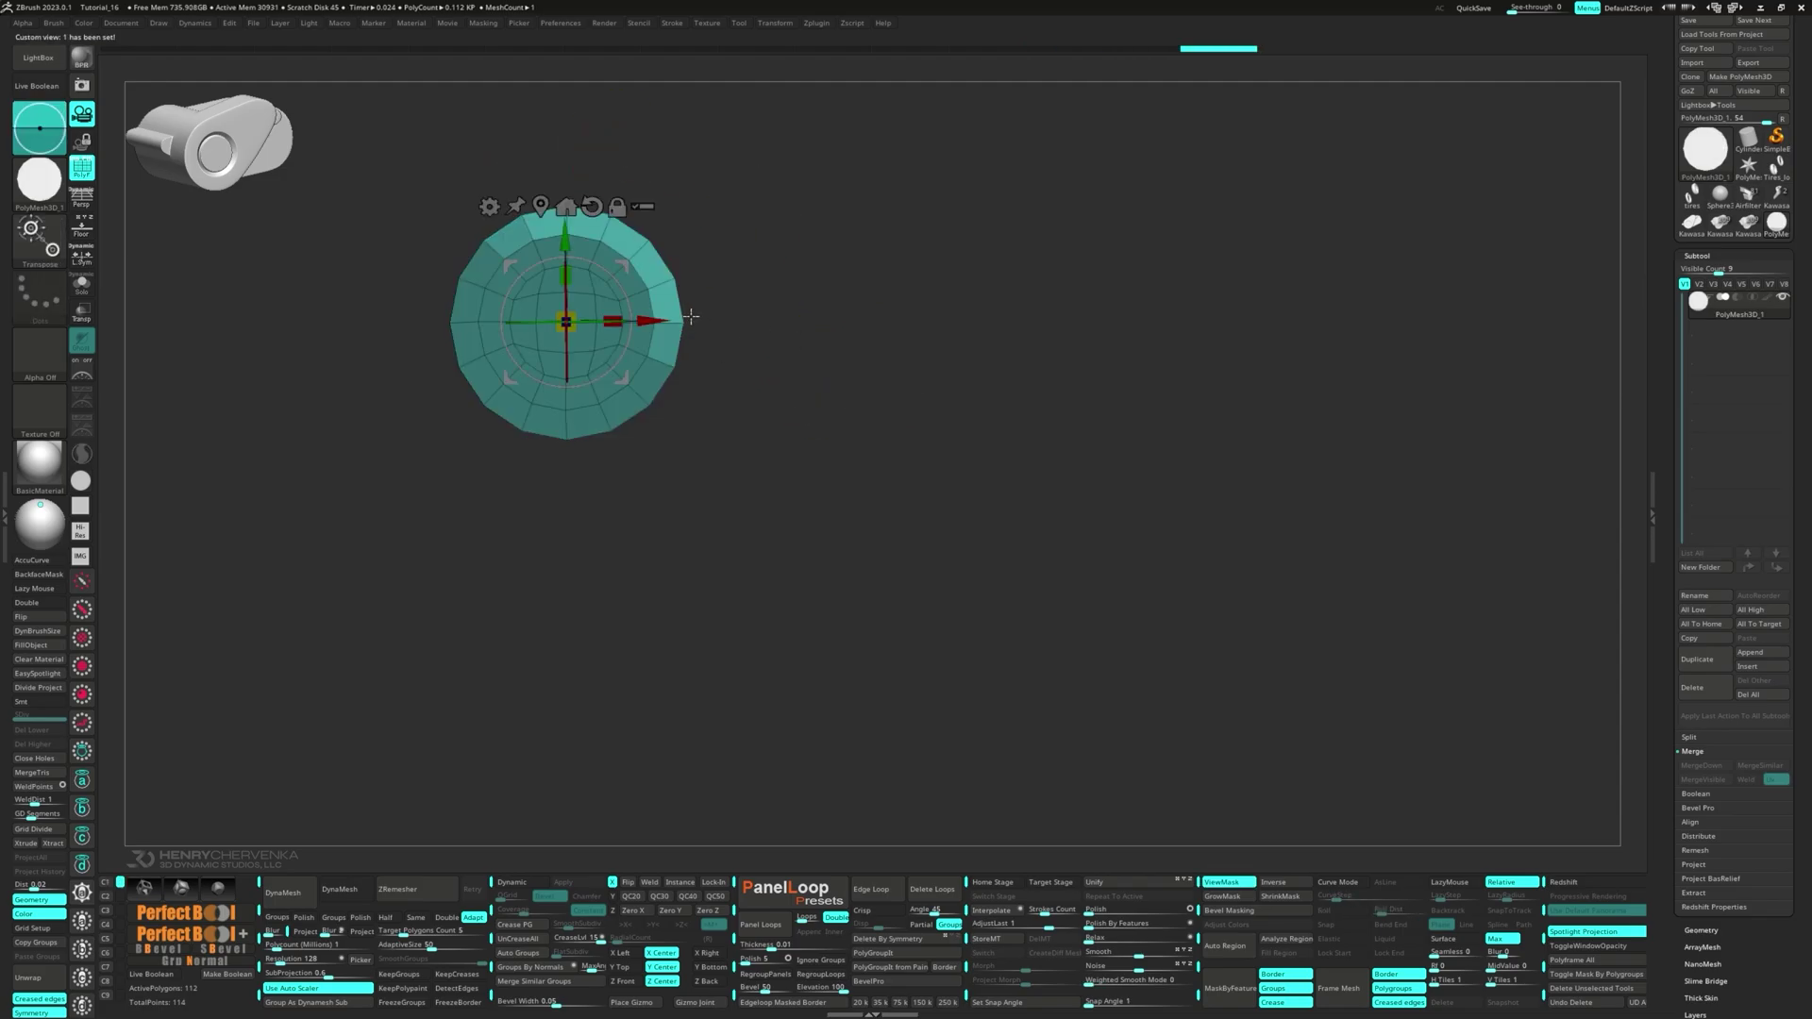
- Extrude the unmasked rim toward the upper right into a tapered arm and clear the mask
mouse_move(602, 267)
left_mouse_down("alt")
mouse_move(627, 295)
mouse_move(706, 159)
mouse_move(752, 209)
left_mouse_up("alt")
left_click(609, 109)
left_click_drag(847, 361, 870, 387, "ctrl")
key("q")
- Set the QMesh target to A Single Poly and extrude the round cap away from the arm
mouse_move(590, 291)
right_mouse_down()
mouse_move(616, 277)
mouse_move(595, 304)
right_mouse_up()
right_click_drag(594, 304, 712, 338, "alt")
key("space")
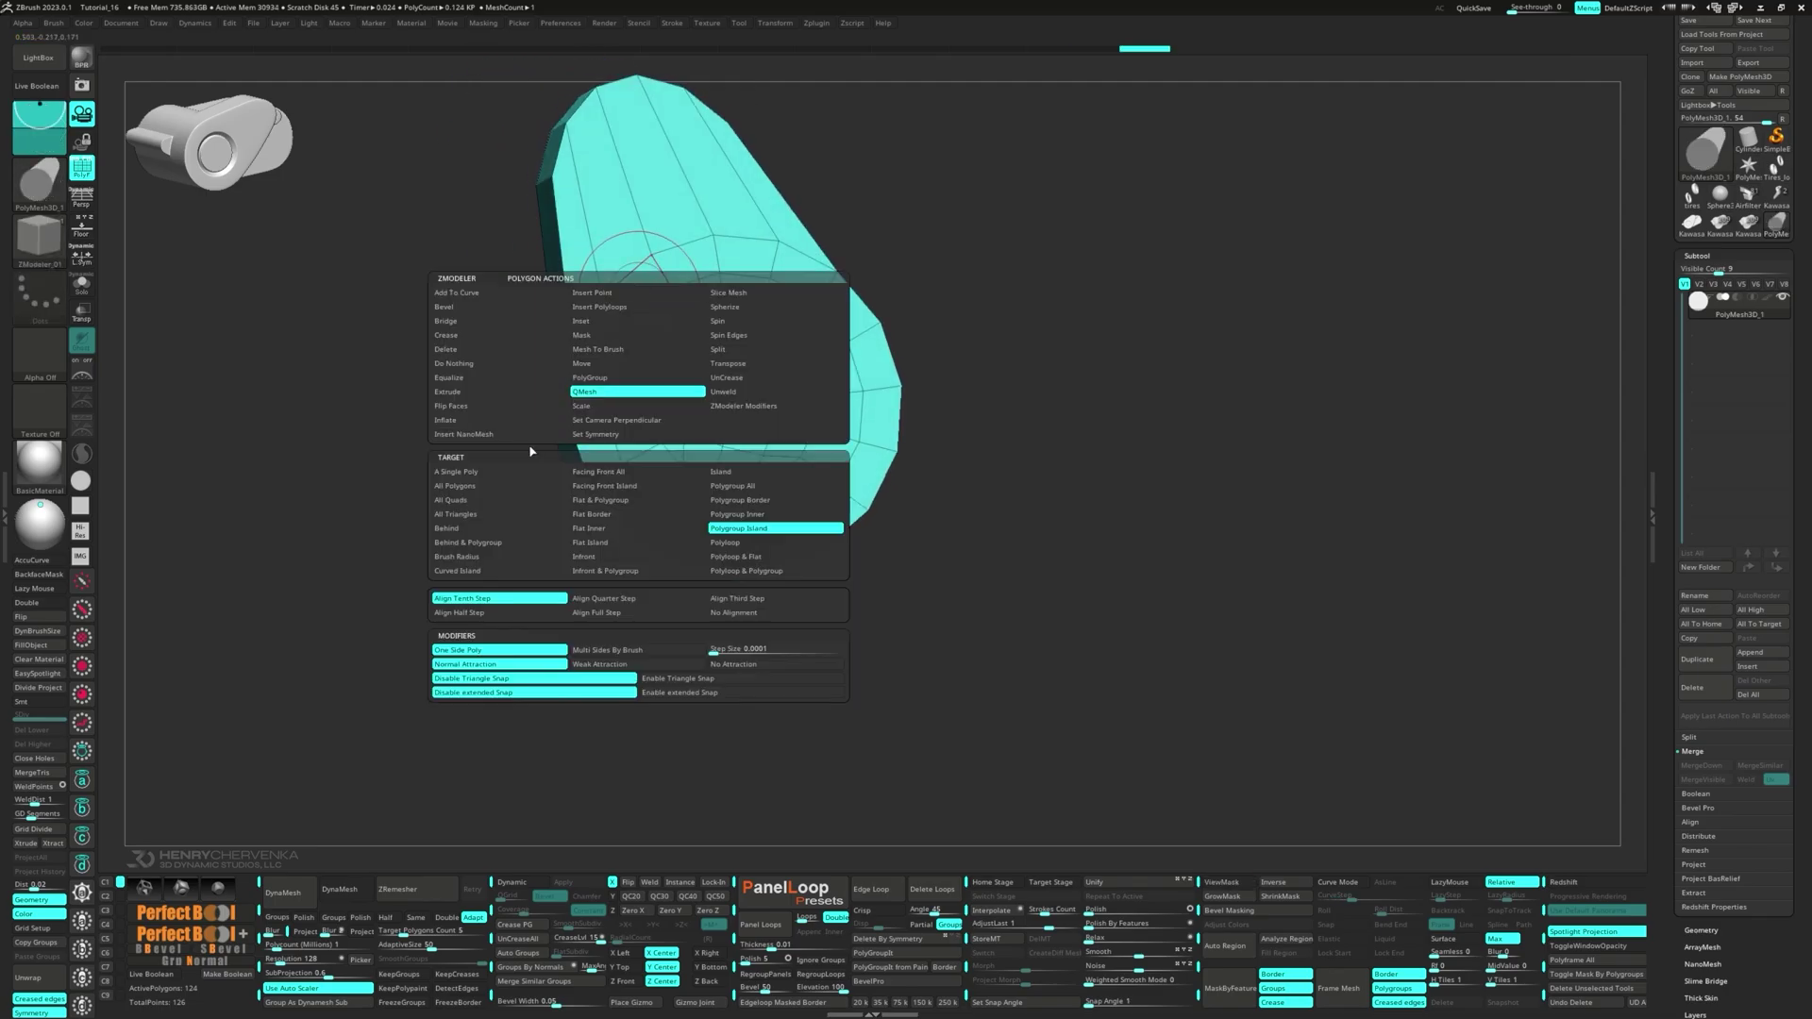
left_click(490, 471)
mouse_move(637, 274)
left_mouse_down()
mouse_move(607, 324)
mouse_move(651, 515)
mouse_move(798, 522)
mouse_move(863, 357)
mouse_move(666, 284)
mouse_move(736, 500)
mouse_move(737, 299)
mouse_move(798, 374)
left_mouse_up()
right_click_drag(736, 415, 789, 404)
left_click_drag(793, 404, 922, 409)
- Isolate the round section with a mask in side view and move it about 0.2 along Z to thicken the arm
right_click_drag(982, 558, 944, 519, "shift")
right_click_drag(944, 519, 871, 483)
left_click_drag(870, 482, 1040, 490)
key("ctrl+space")
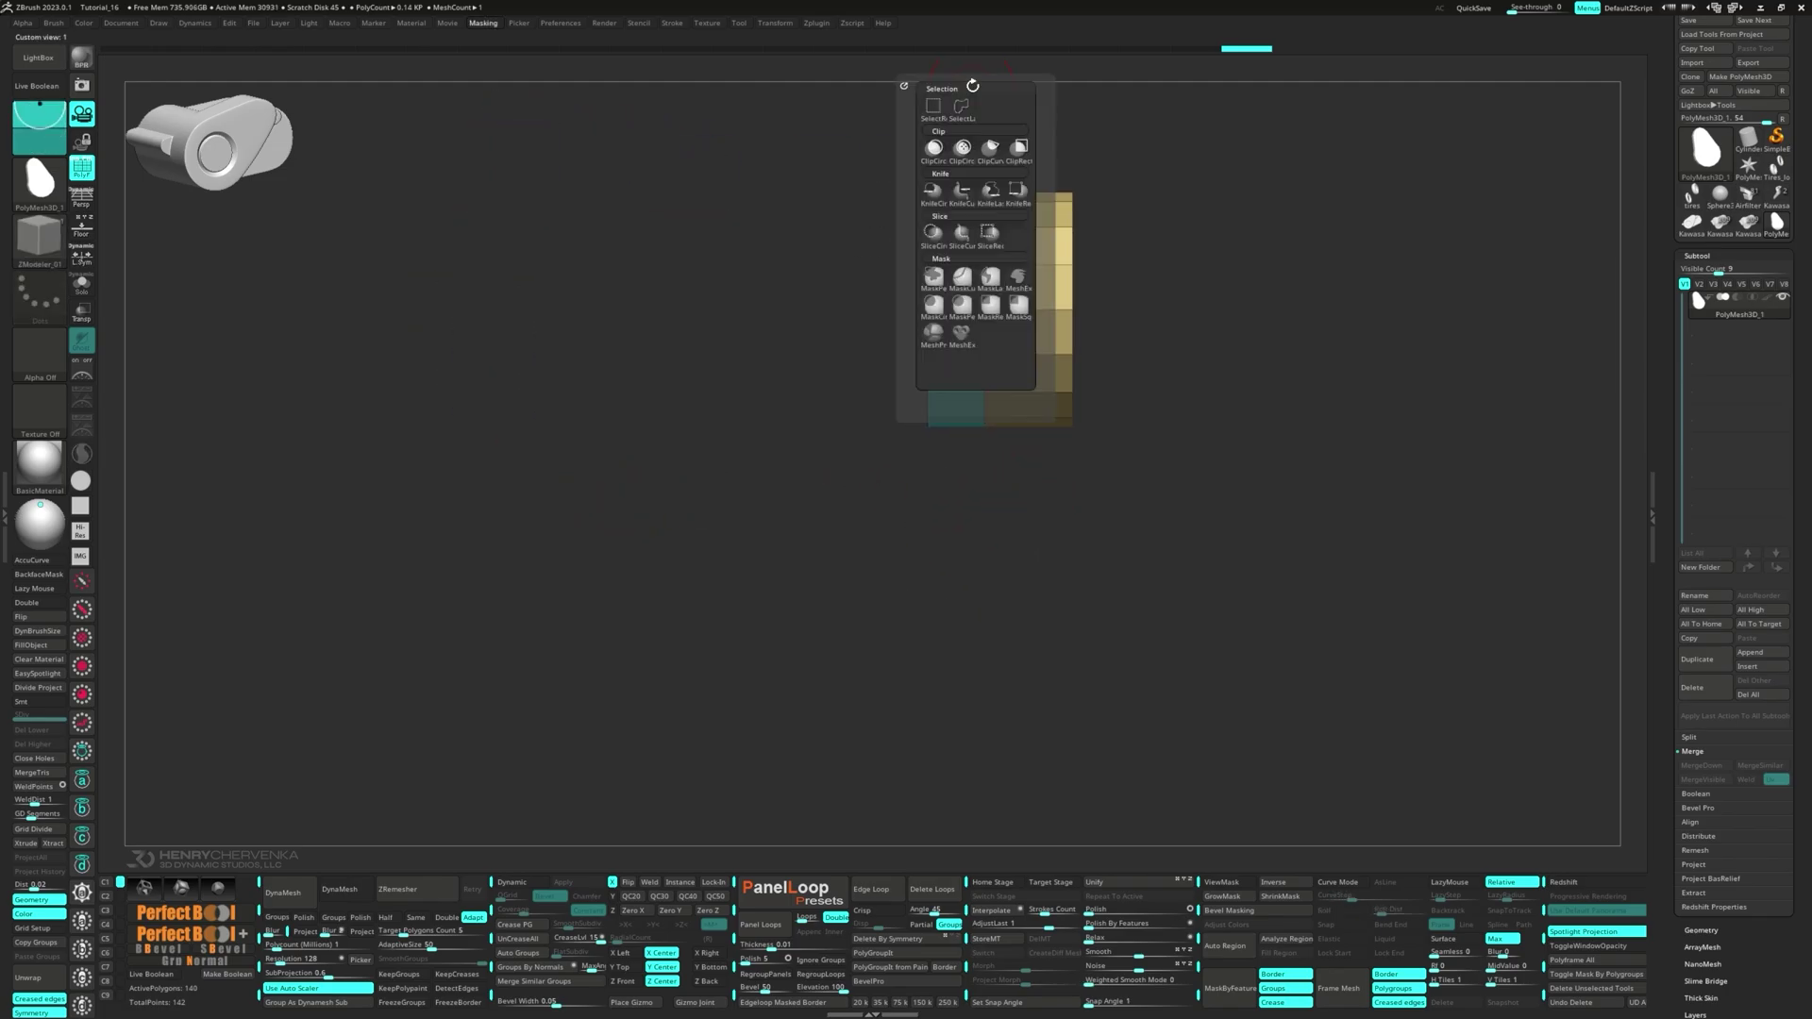
left_click(935, 281)
mouse_move(957, 84)
left_mouse_down("ctrl")
mouse_move(1140, 480)
mouse_move(1165, 498)
left_mouse_up("ctrl")
key("w")
left_click_drag(1011, 193, 817, 415, "alt")
left_click(736, 245)
left_click_drag(944, 268, 976, 268)
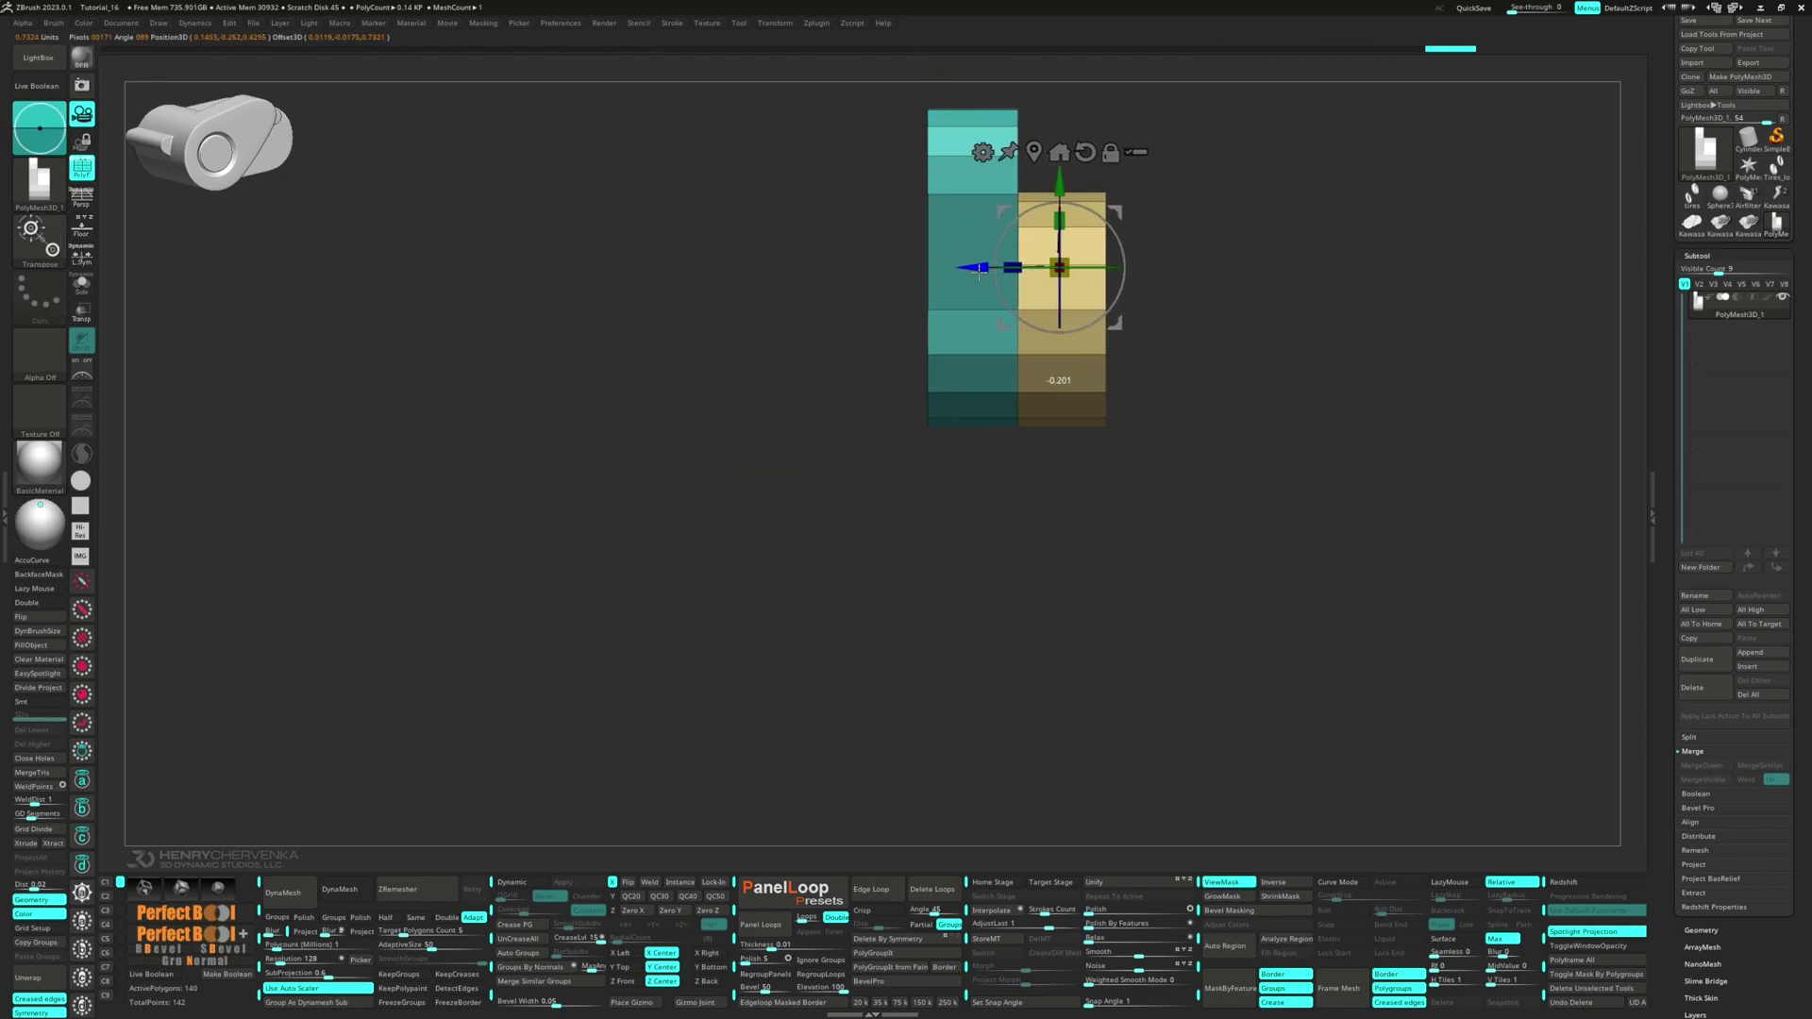
- Mask the inner part and move the round section's free end outward to lengthen it, and clear the mask
left_click_drag(976, 78, 1057, 443, "ctrl")
left_click_drag(974, 268, 1112, 268)
left_click_drag(1011, 497, 1027, 514, "ctrl")
key("q")
left_click_drag(1012, 429, 1019, 344)
left_click_drag(1050, 422, 671, 409, "shift")
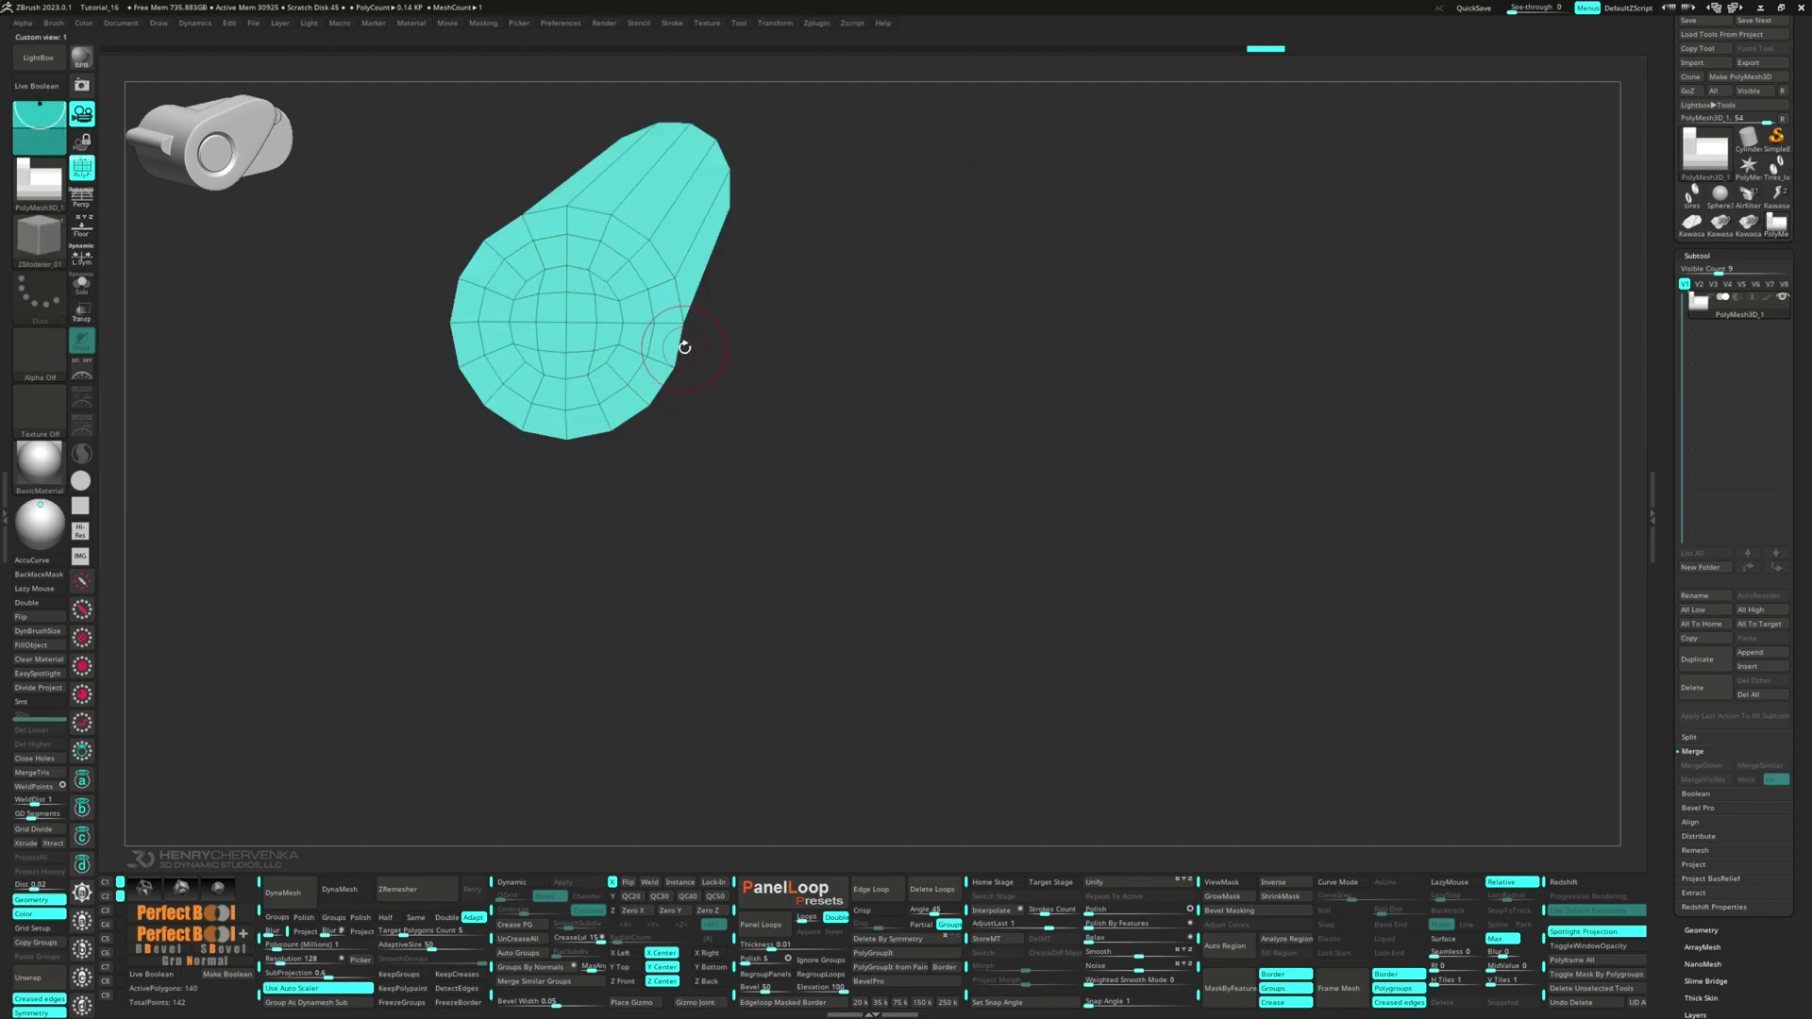
- Insert two single edge loops around the central disc on the round cap's face
key("space")
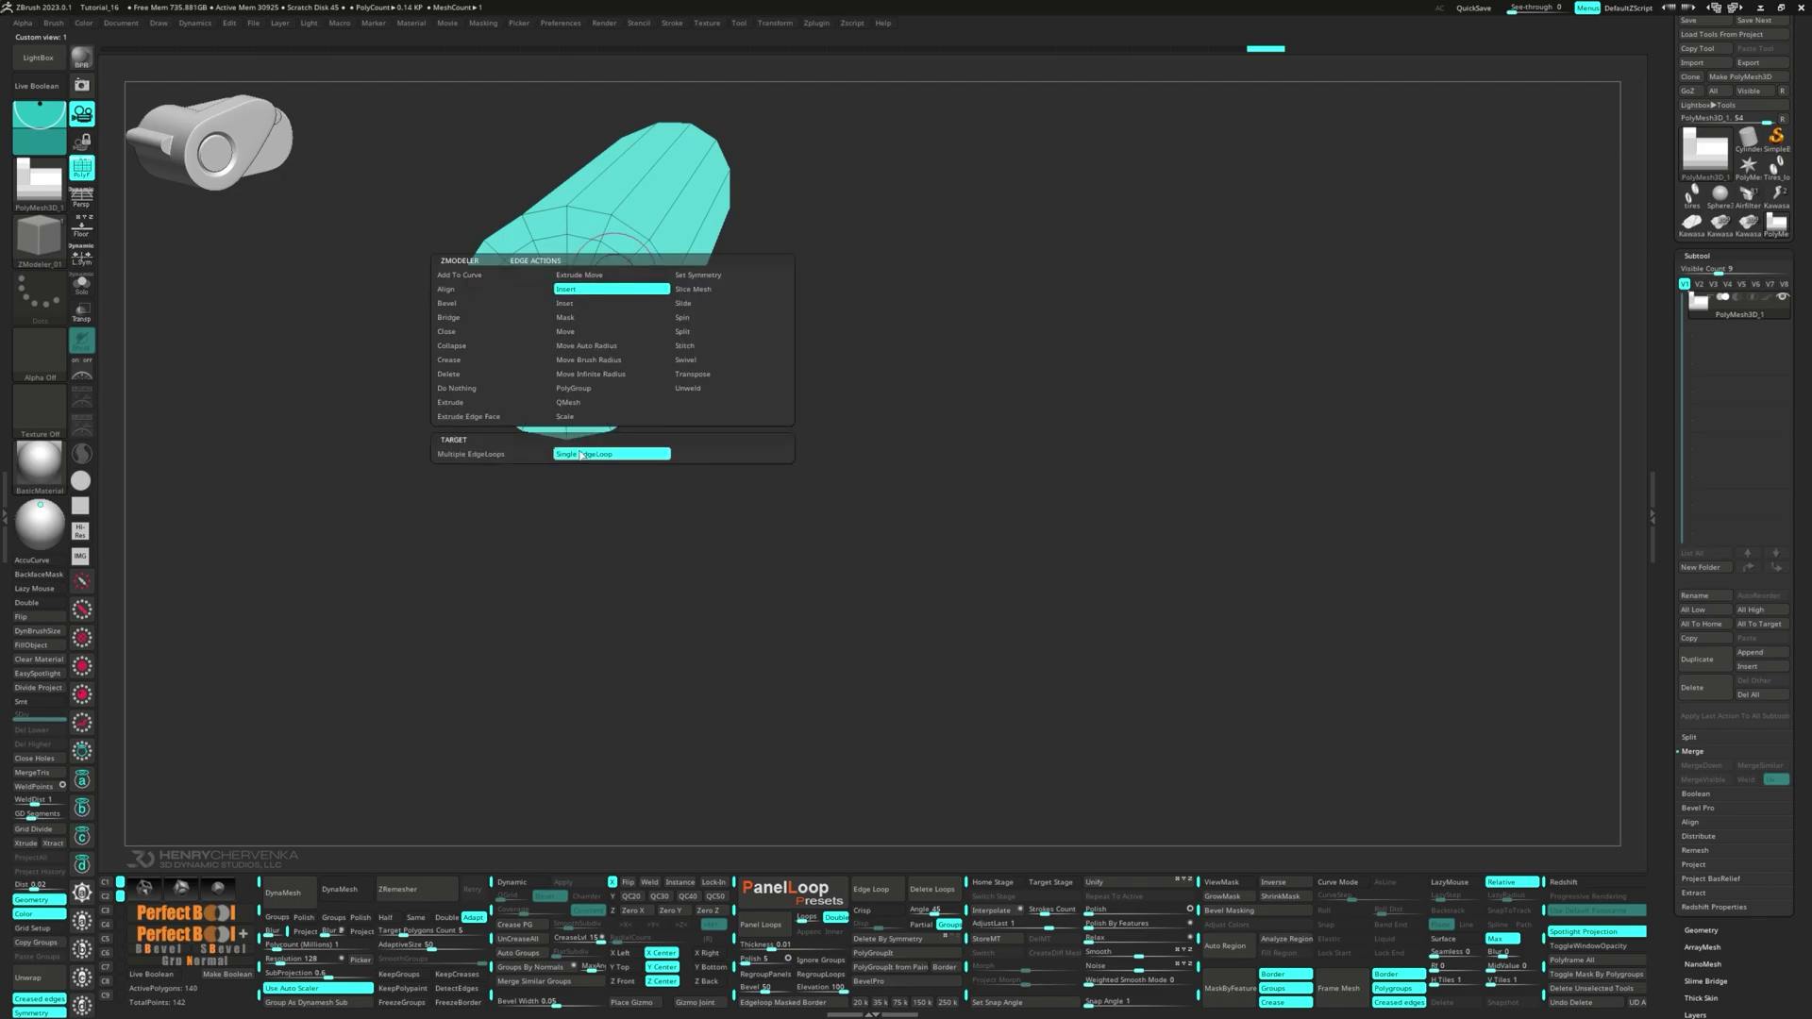
left_click(613, 273)
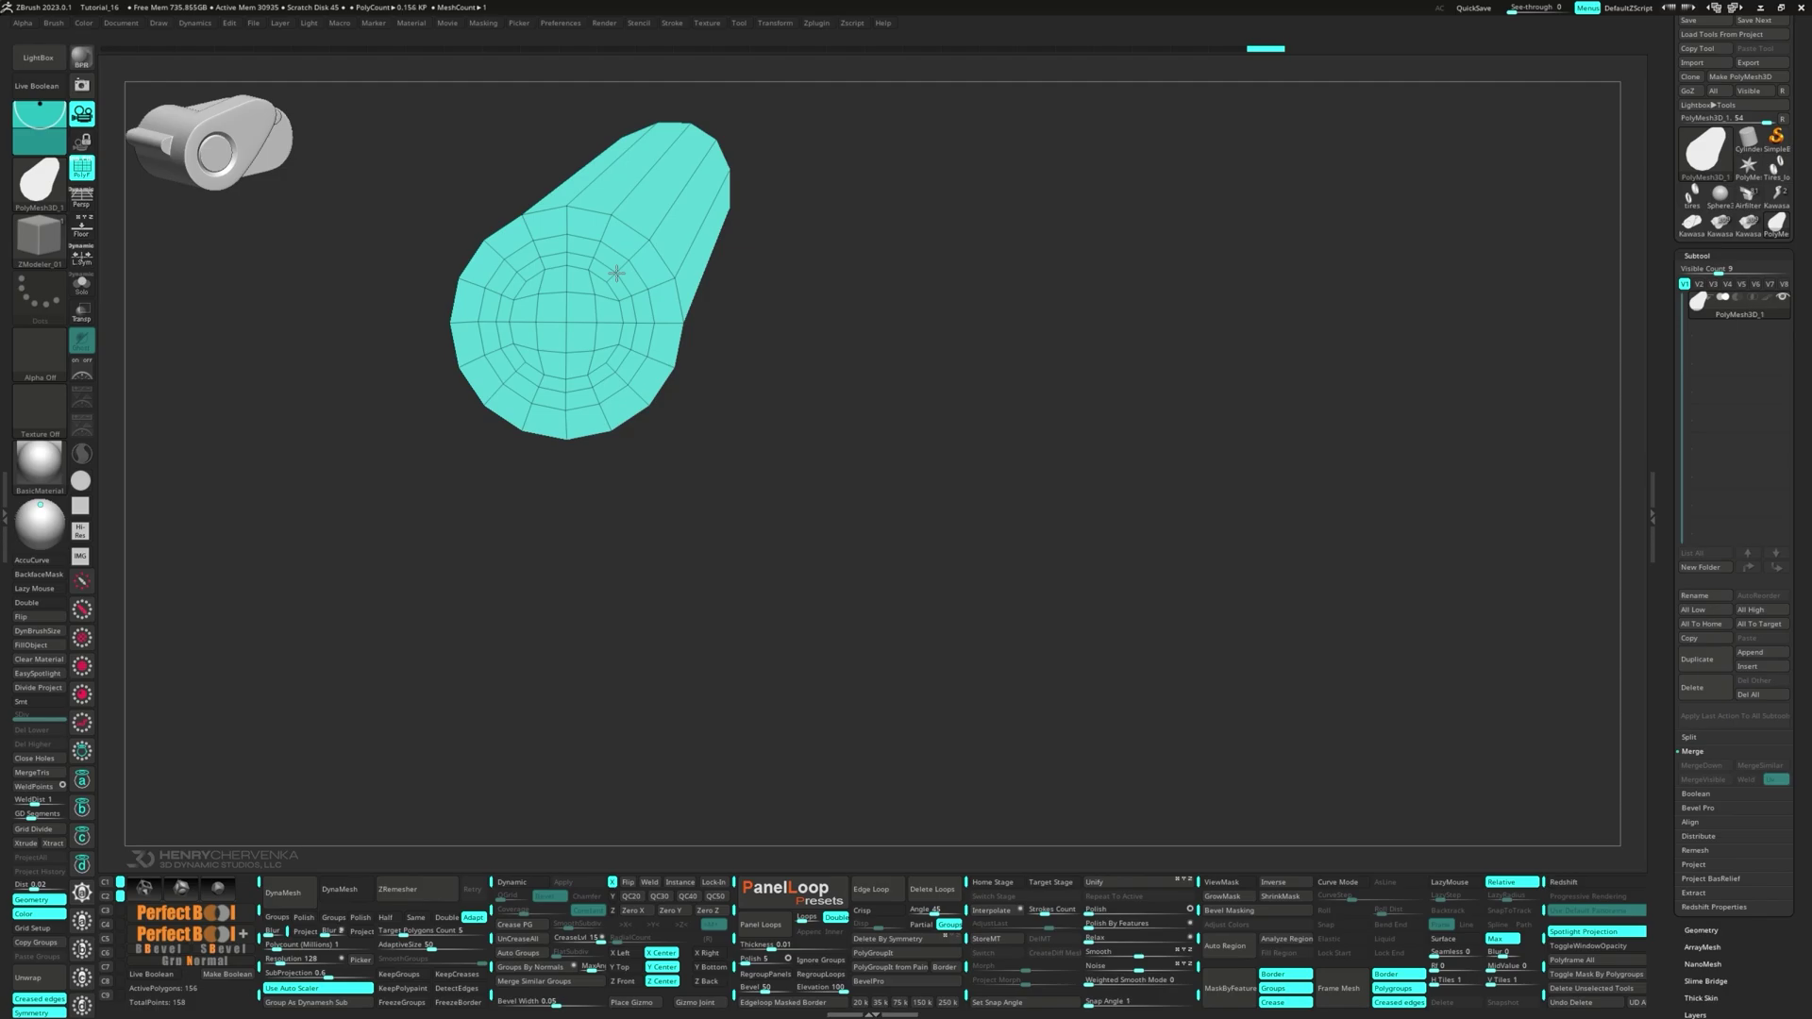
left_click(616, 274)
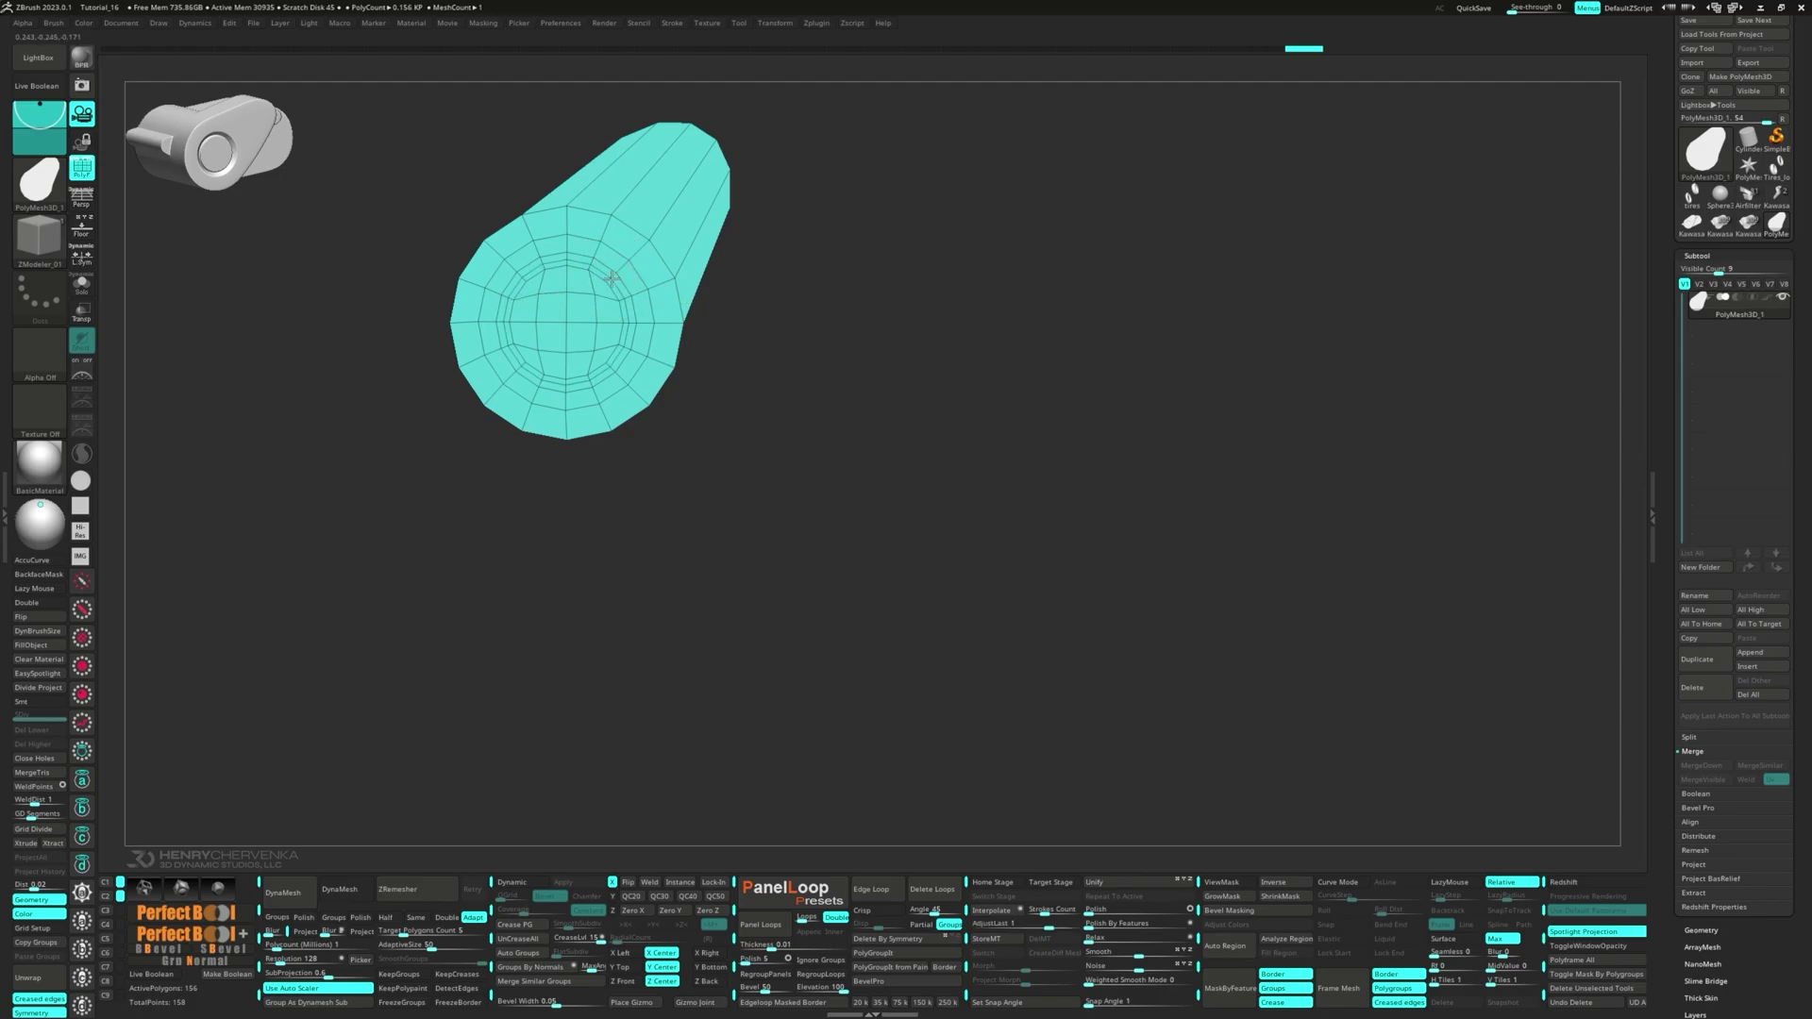
- Mark all polygons of the cap's inner disc and push them slightly inward with QMesh to start a recess
right_click_drag(505, 302, 583, 326, "ctrl")
mouse_move(553, 285)
left_mouse_down()
mouse_move(510, 383)
mouse_move(522, 454)
left_mouse_up()
mouse_move(616, 510)
left_mouse_down()
mouse_move(703, 476)
mouse_move(746, 412)
left_mouse_up()
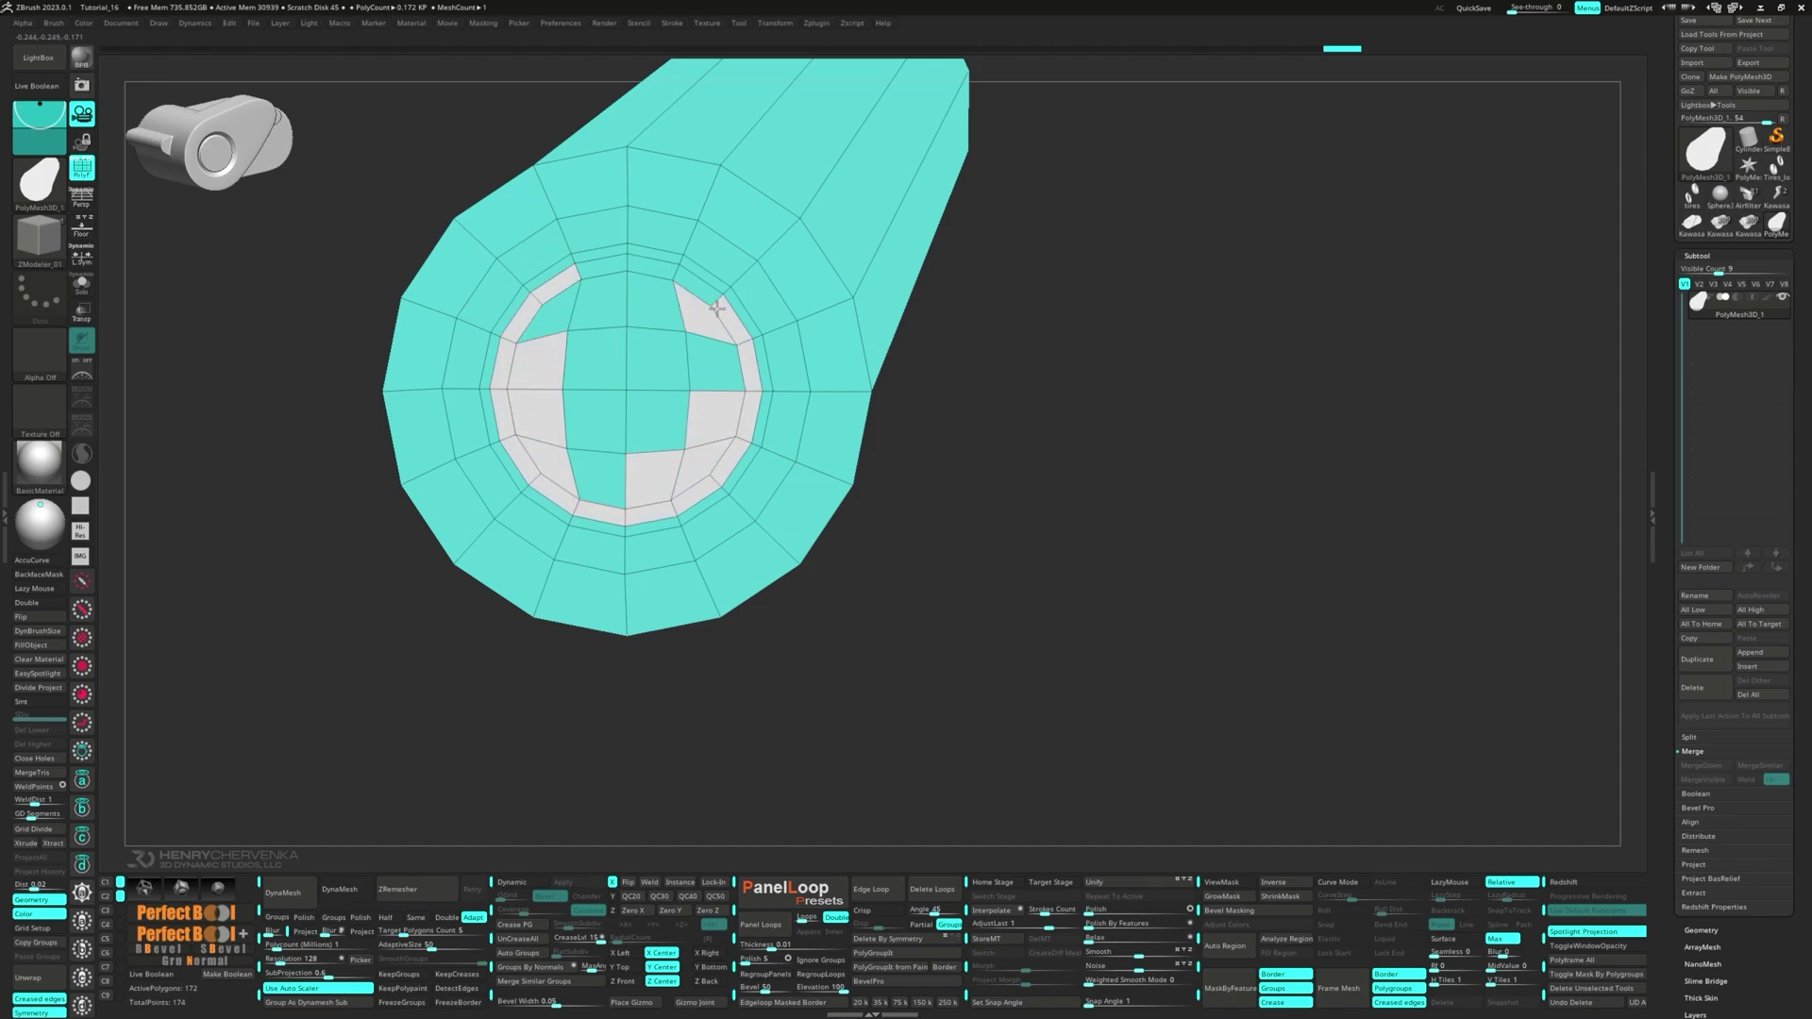
left_click_drag(715, 305, 621, 271)
mouse_move(563, 344)
left_mouse_down()
mouse_move(689, 402)
mouse_move(662, 364)
left_mouse_up()
mouse_move(661, 444)
right_mouse_down()
mouse_move(668, 409)
mouse_move(650, 423)
right_mouse_up()
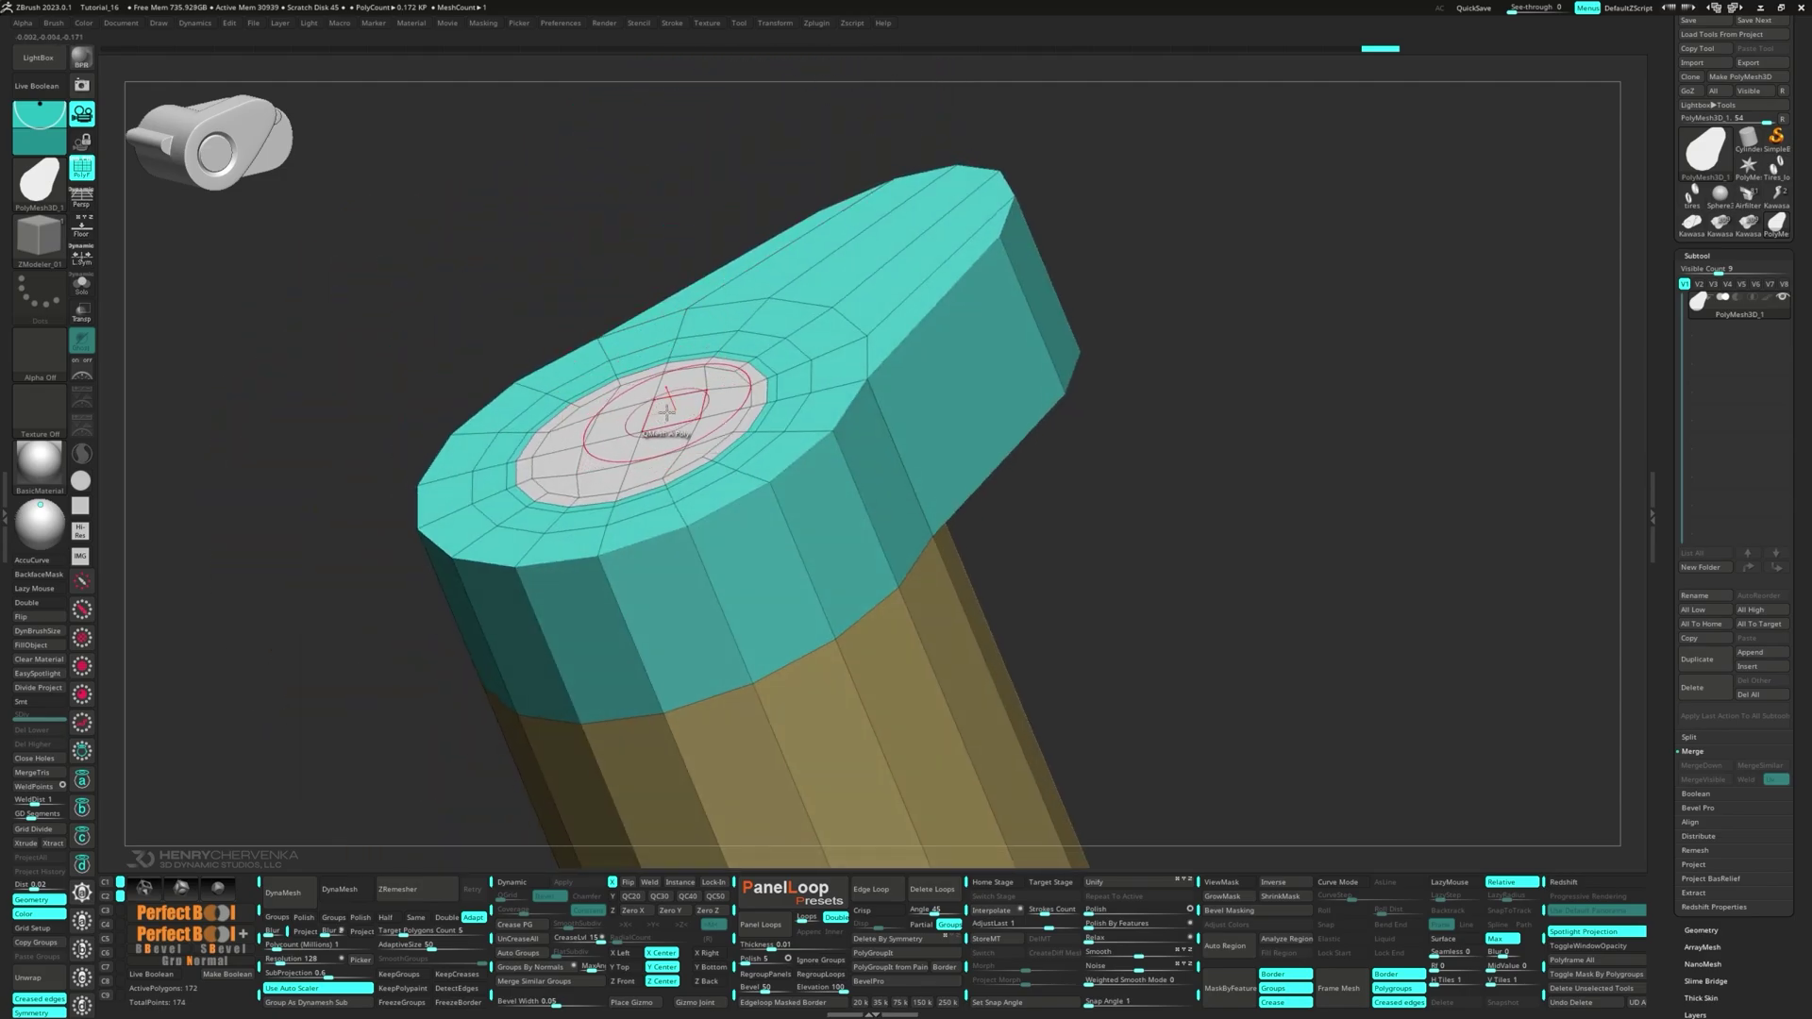
left_click(665, 418)
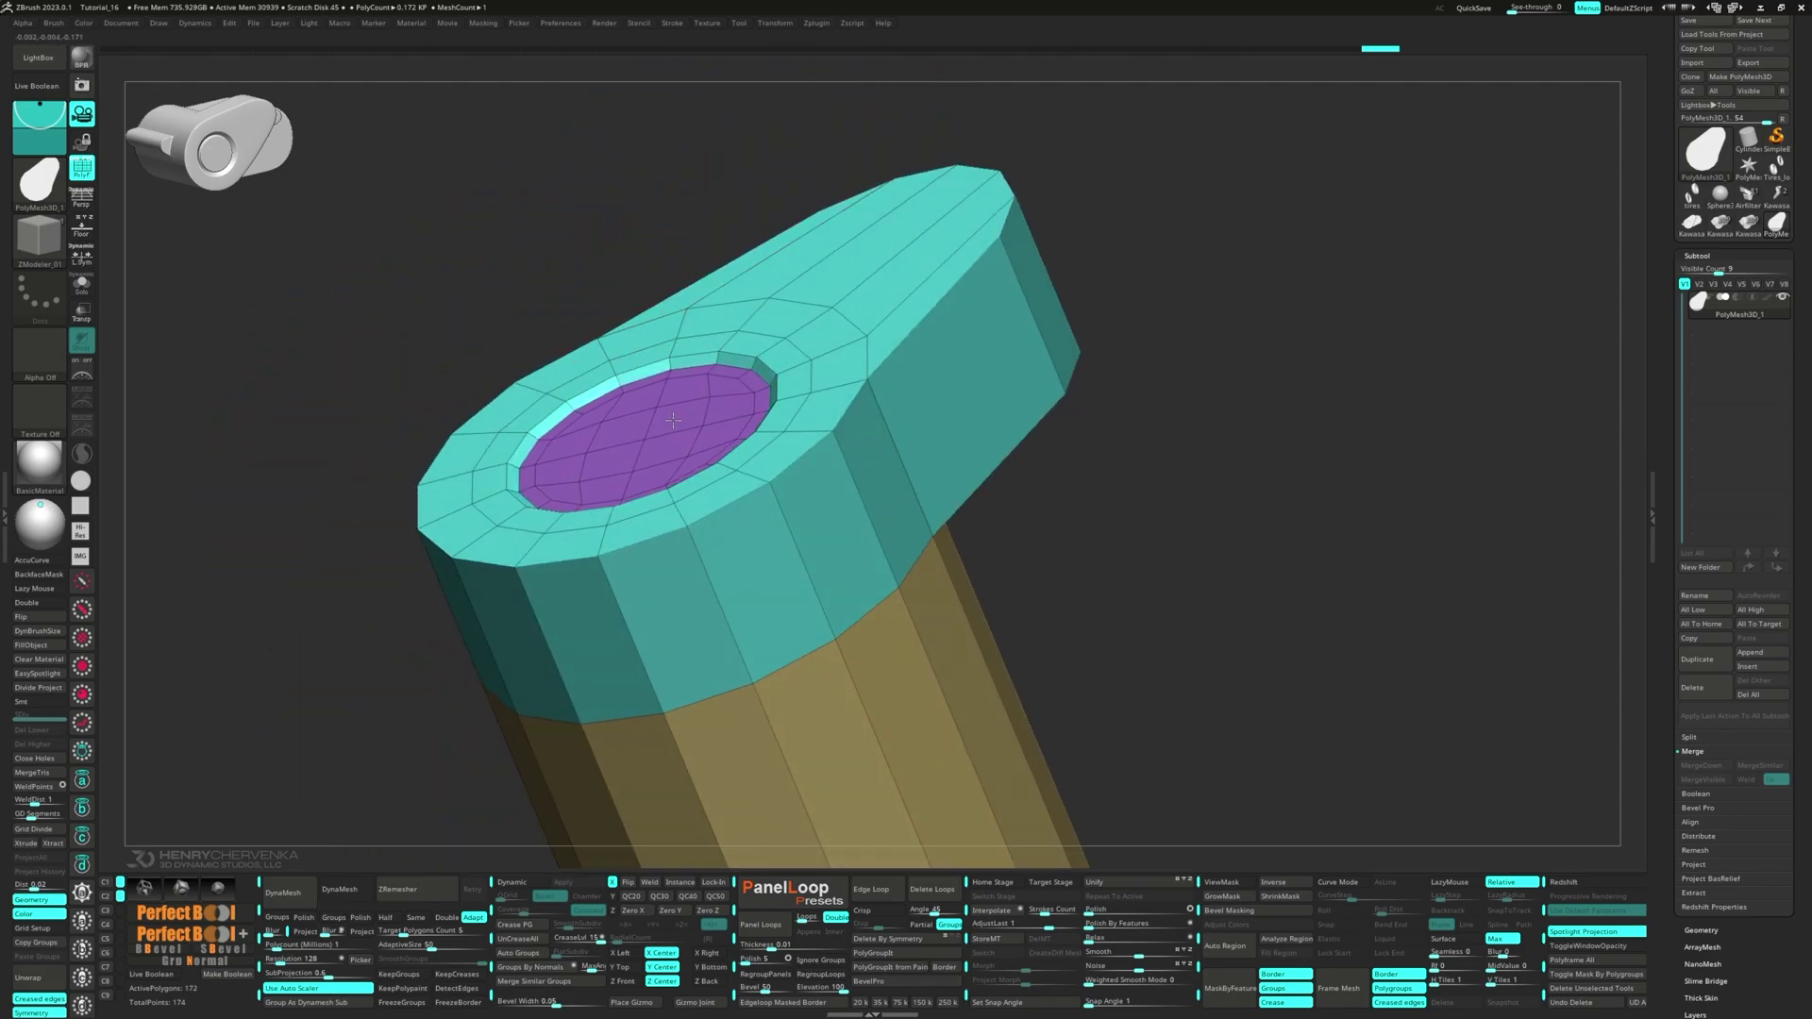
- Isolate the recessed disc's polygroup with the Transpose polygon action and center the gizmo on the disc
key("space")
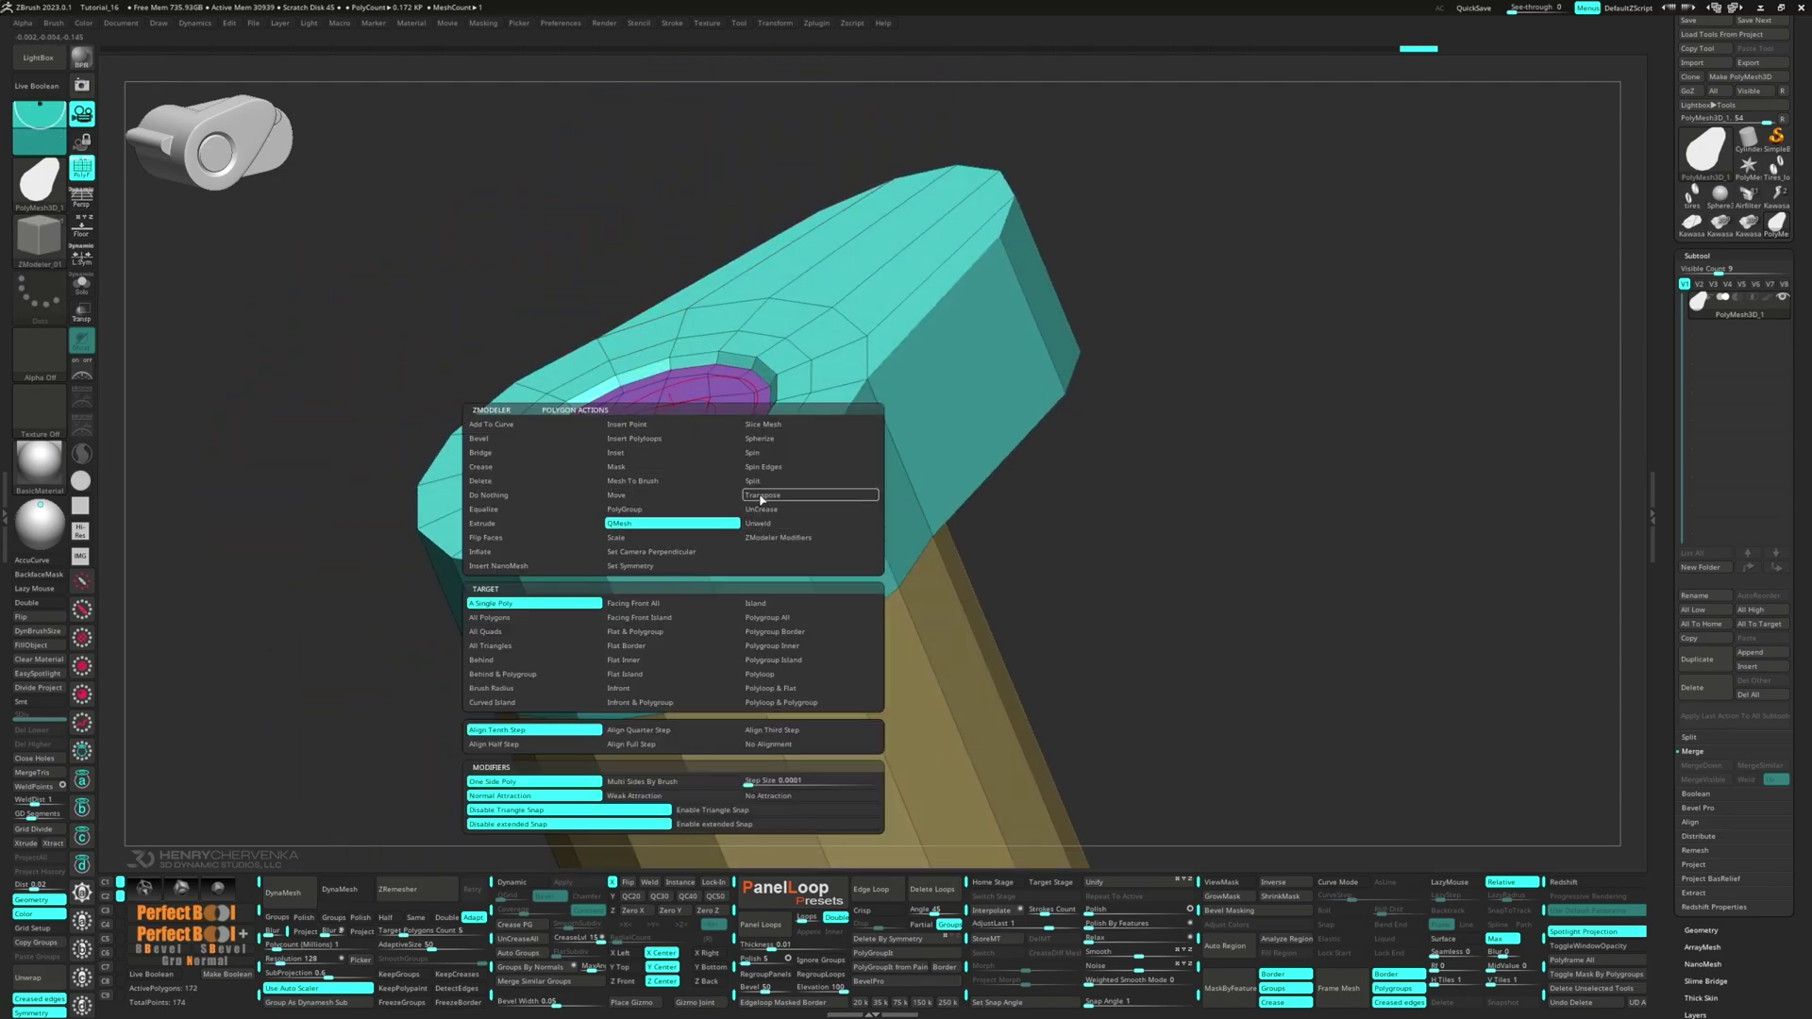
left_click(761, 498)
left_click(774, 647)
left_click(631, 426)
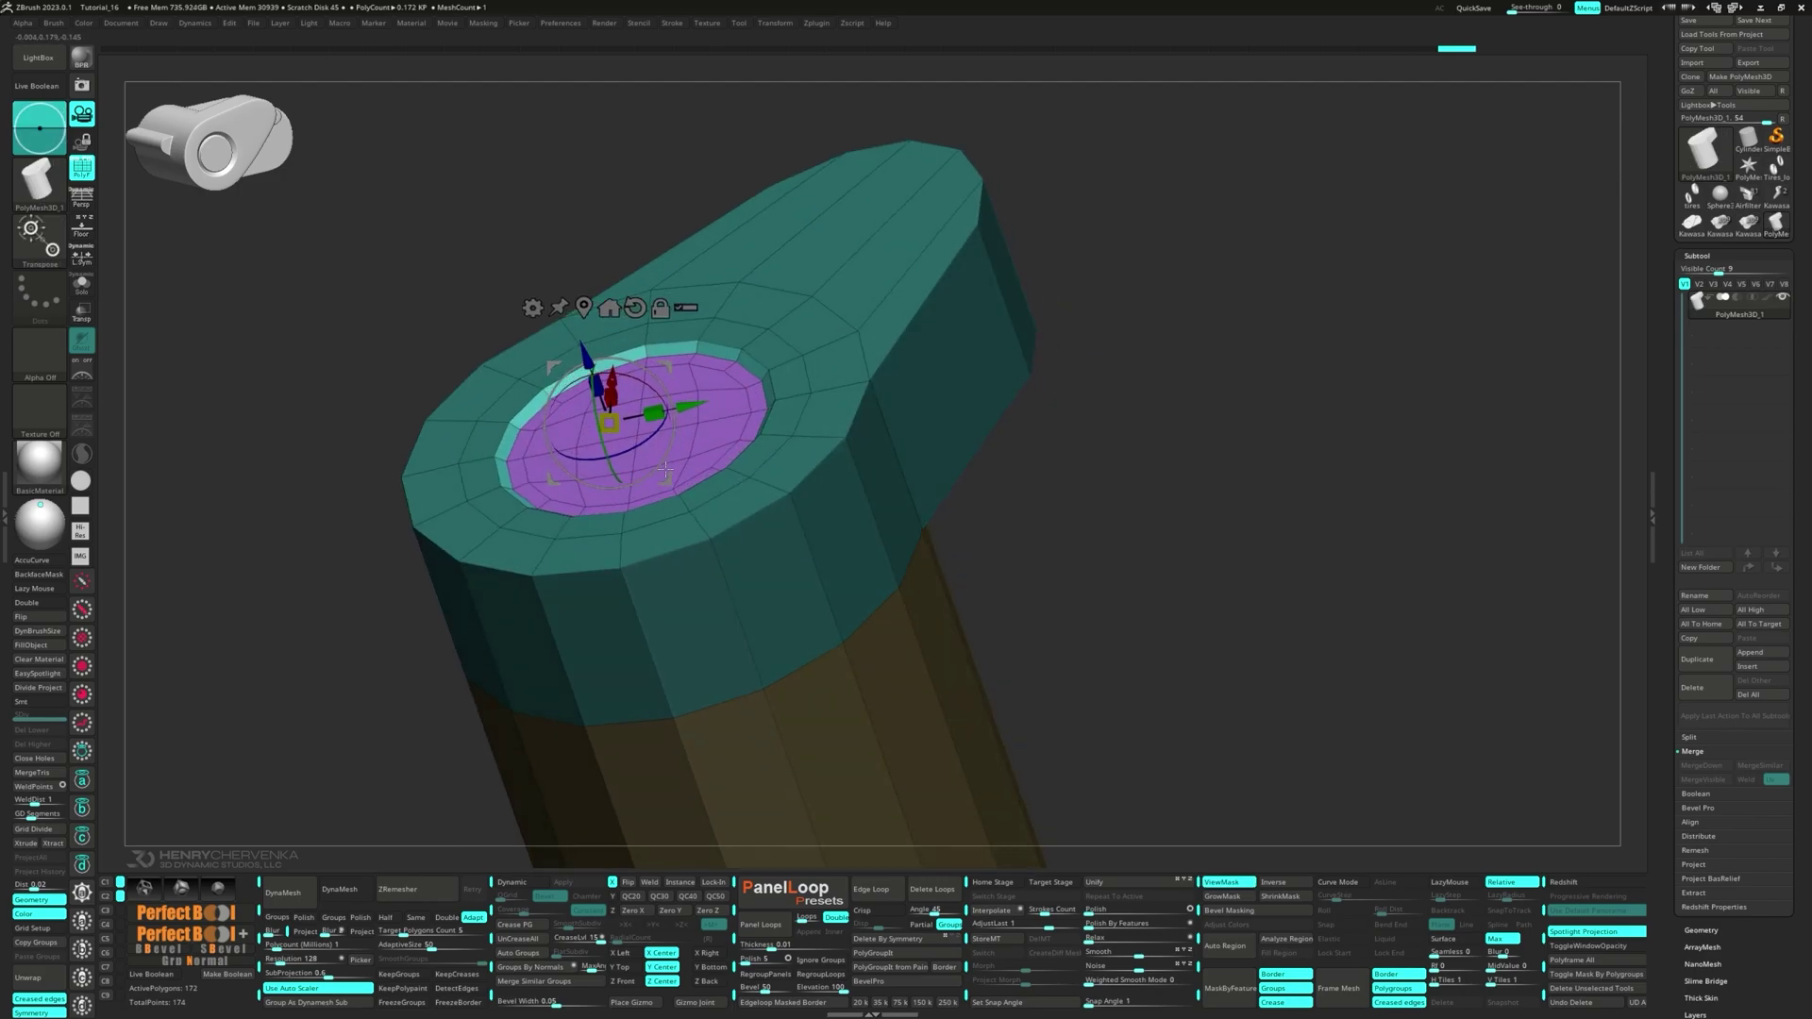
left_click_drag(637, 469, 891, 446, "alt")
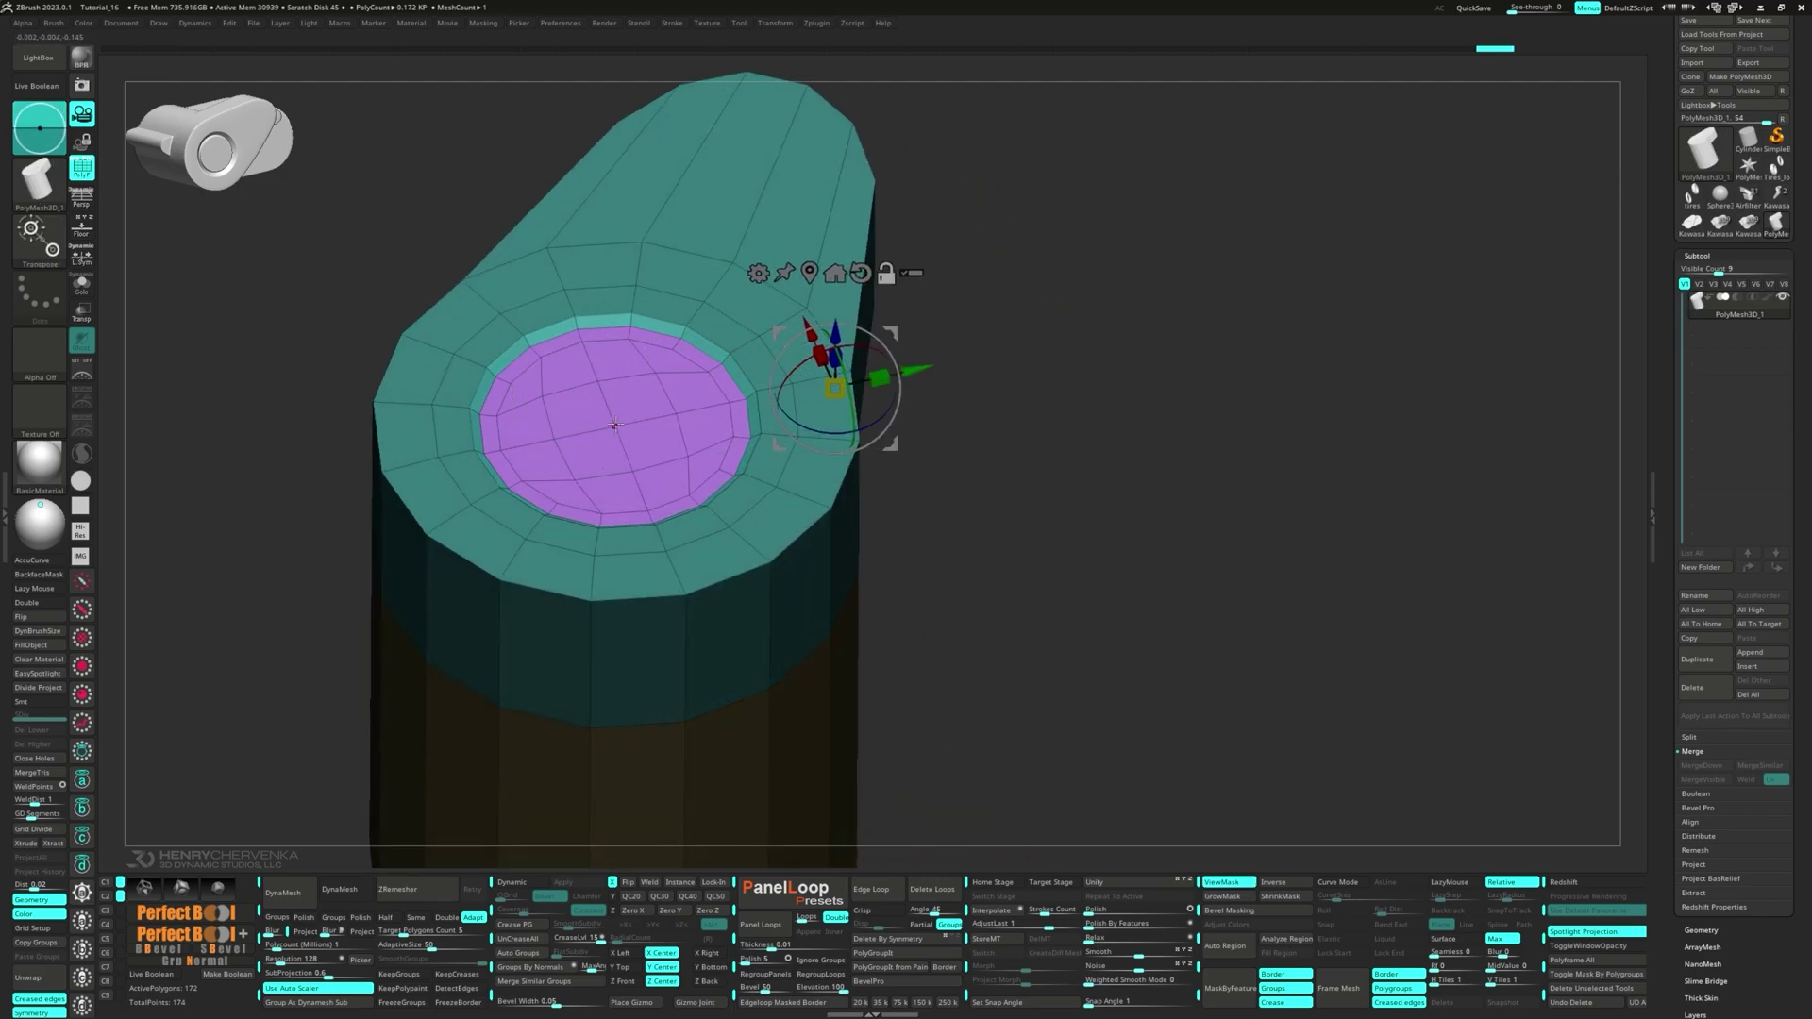
left_click(615, 426)
right_click_drag(675, 415, 635, 428)
- Extrude the disc deeper into the cap, raise a smaller disc inside the recess, and clear the mask
left_click_drag(576, 371, 629, 399)
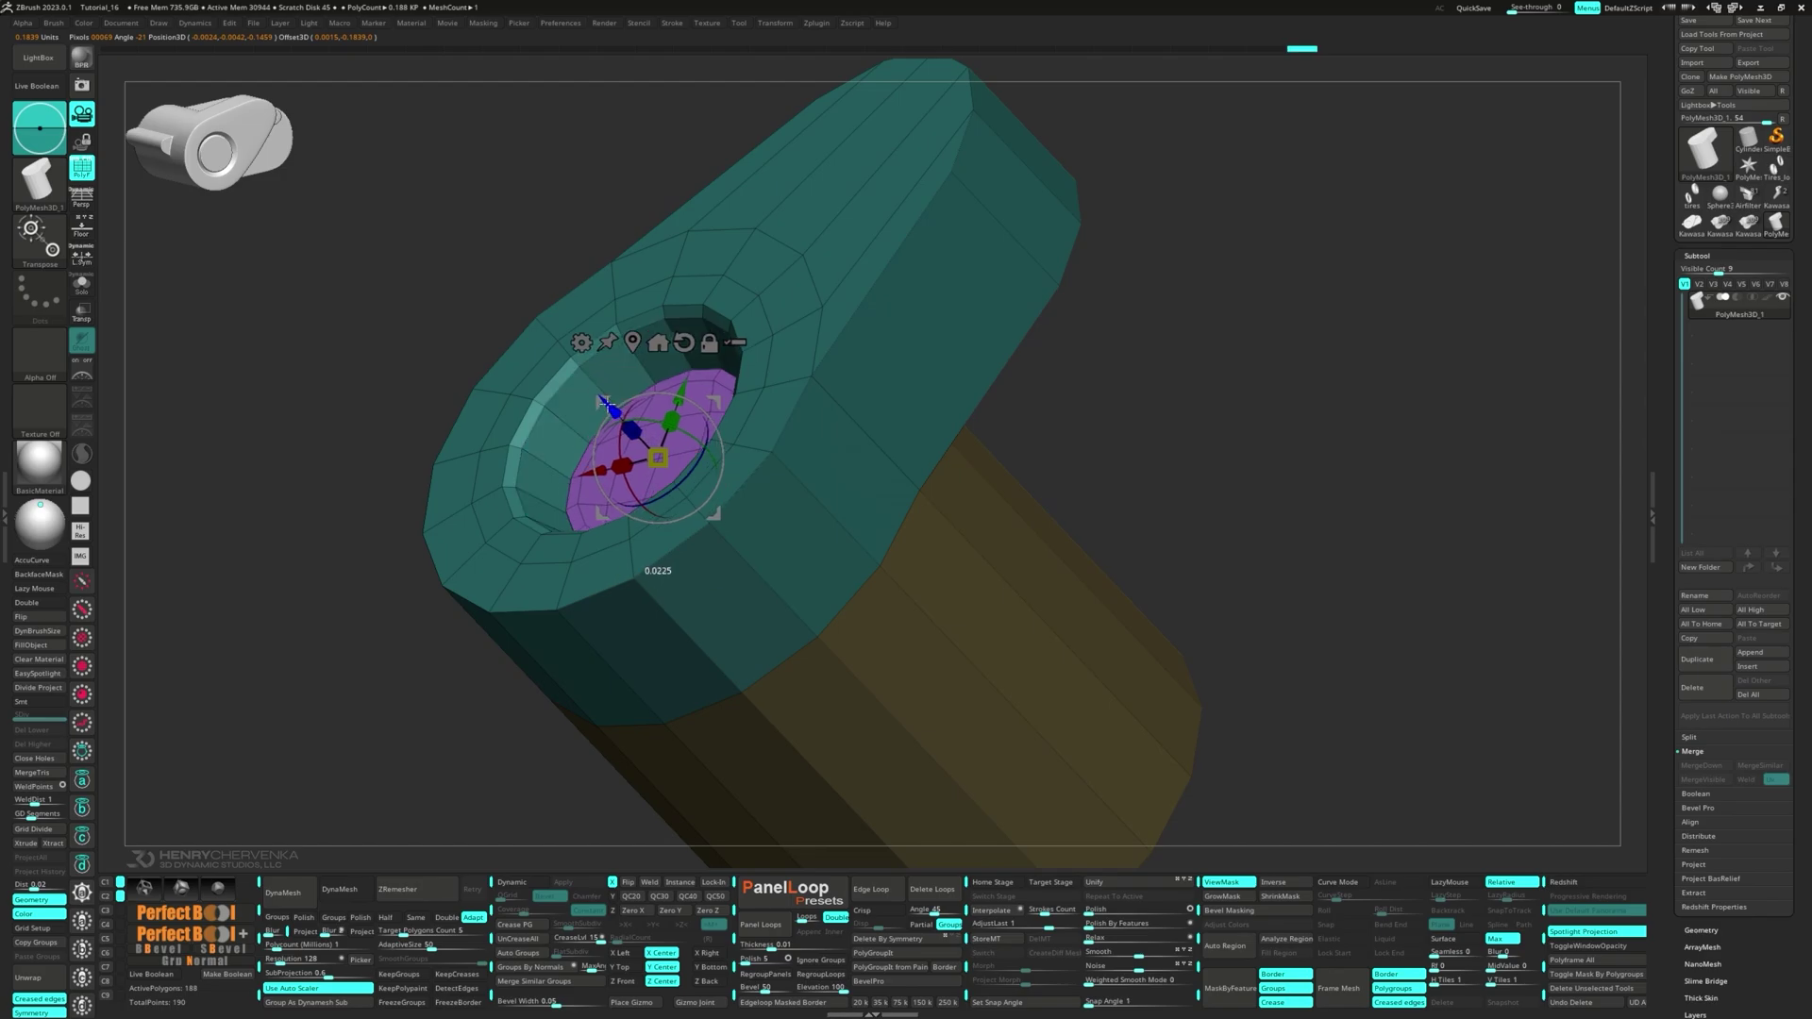
right_click_drag(578, 373, 619, 361)
left_click_drag(658, 340, 657, 388)
right_click_drag(659, 387, 812, 284, "ctrl")
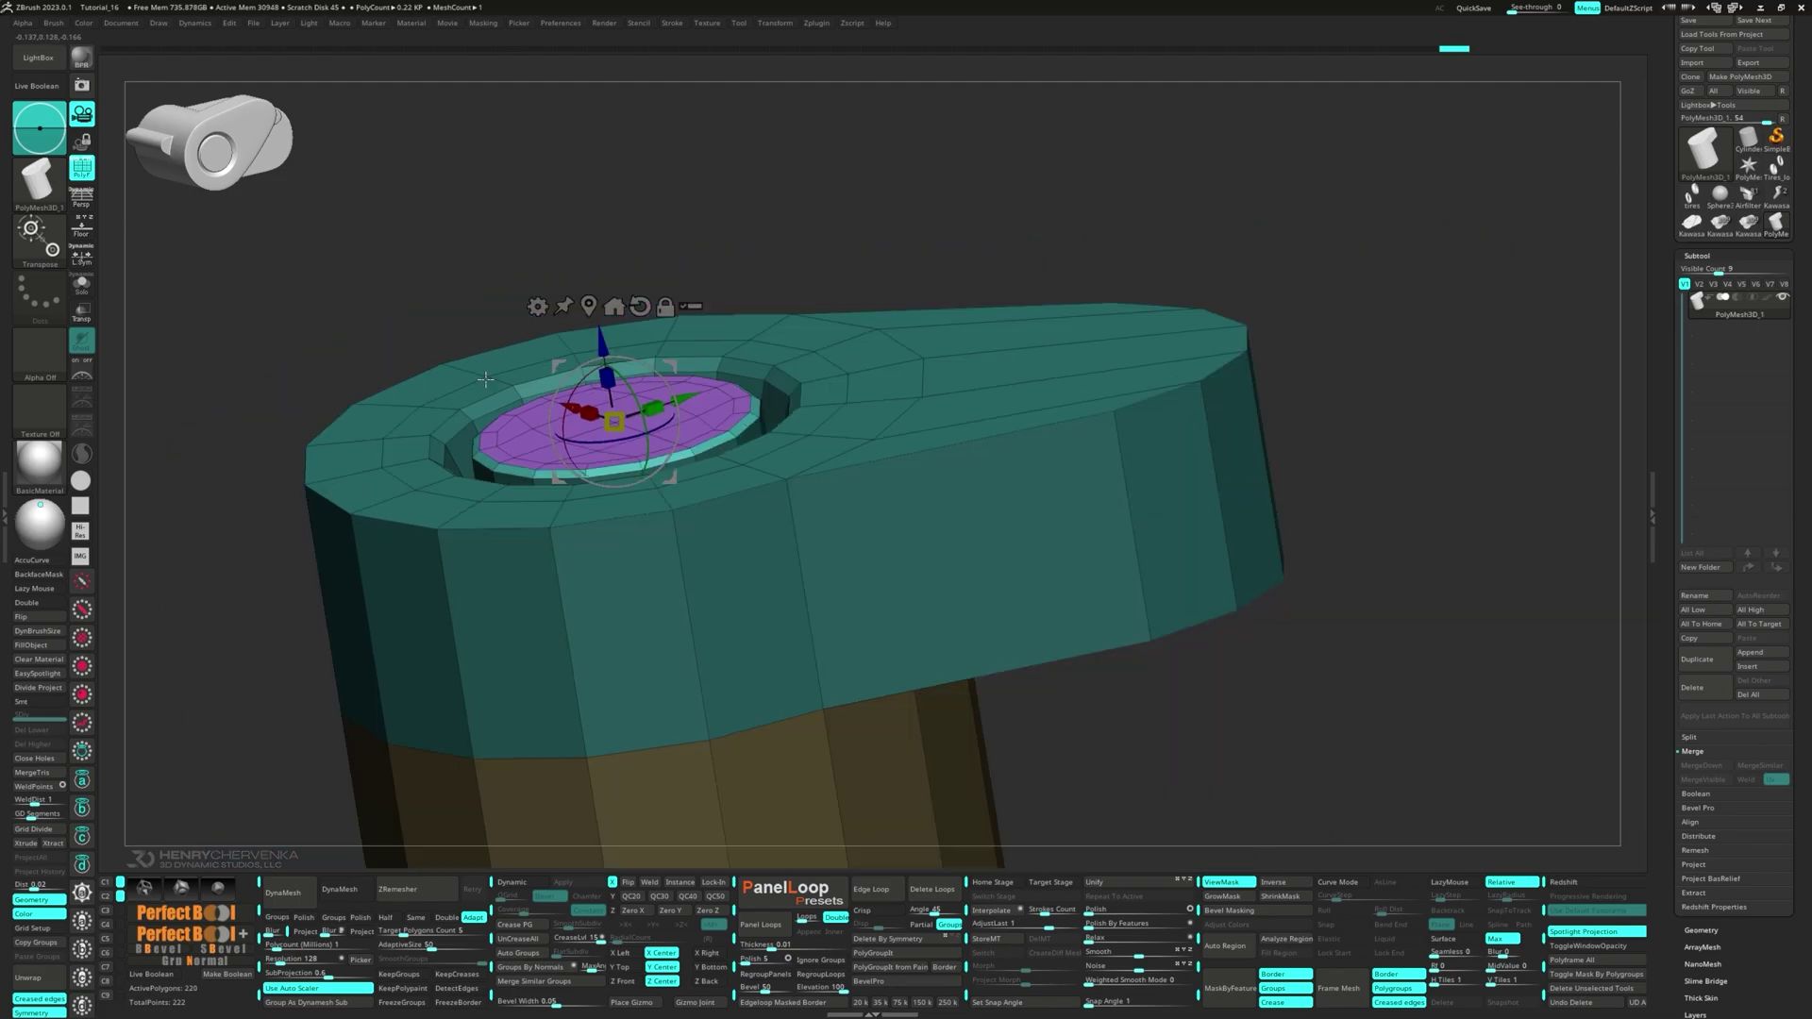
right_click_drag(944, 378, 1012, 574)
left_click_drag(1016, 580, 1074, 672, "ctrl")
key("q")
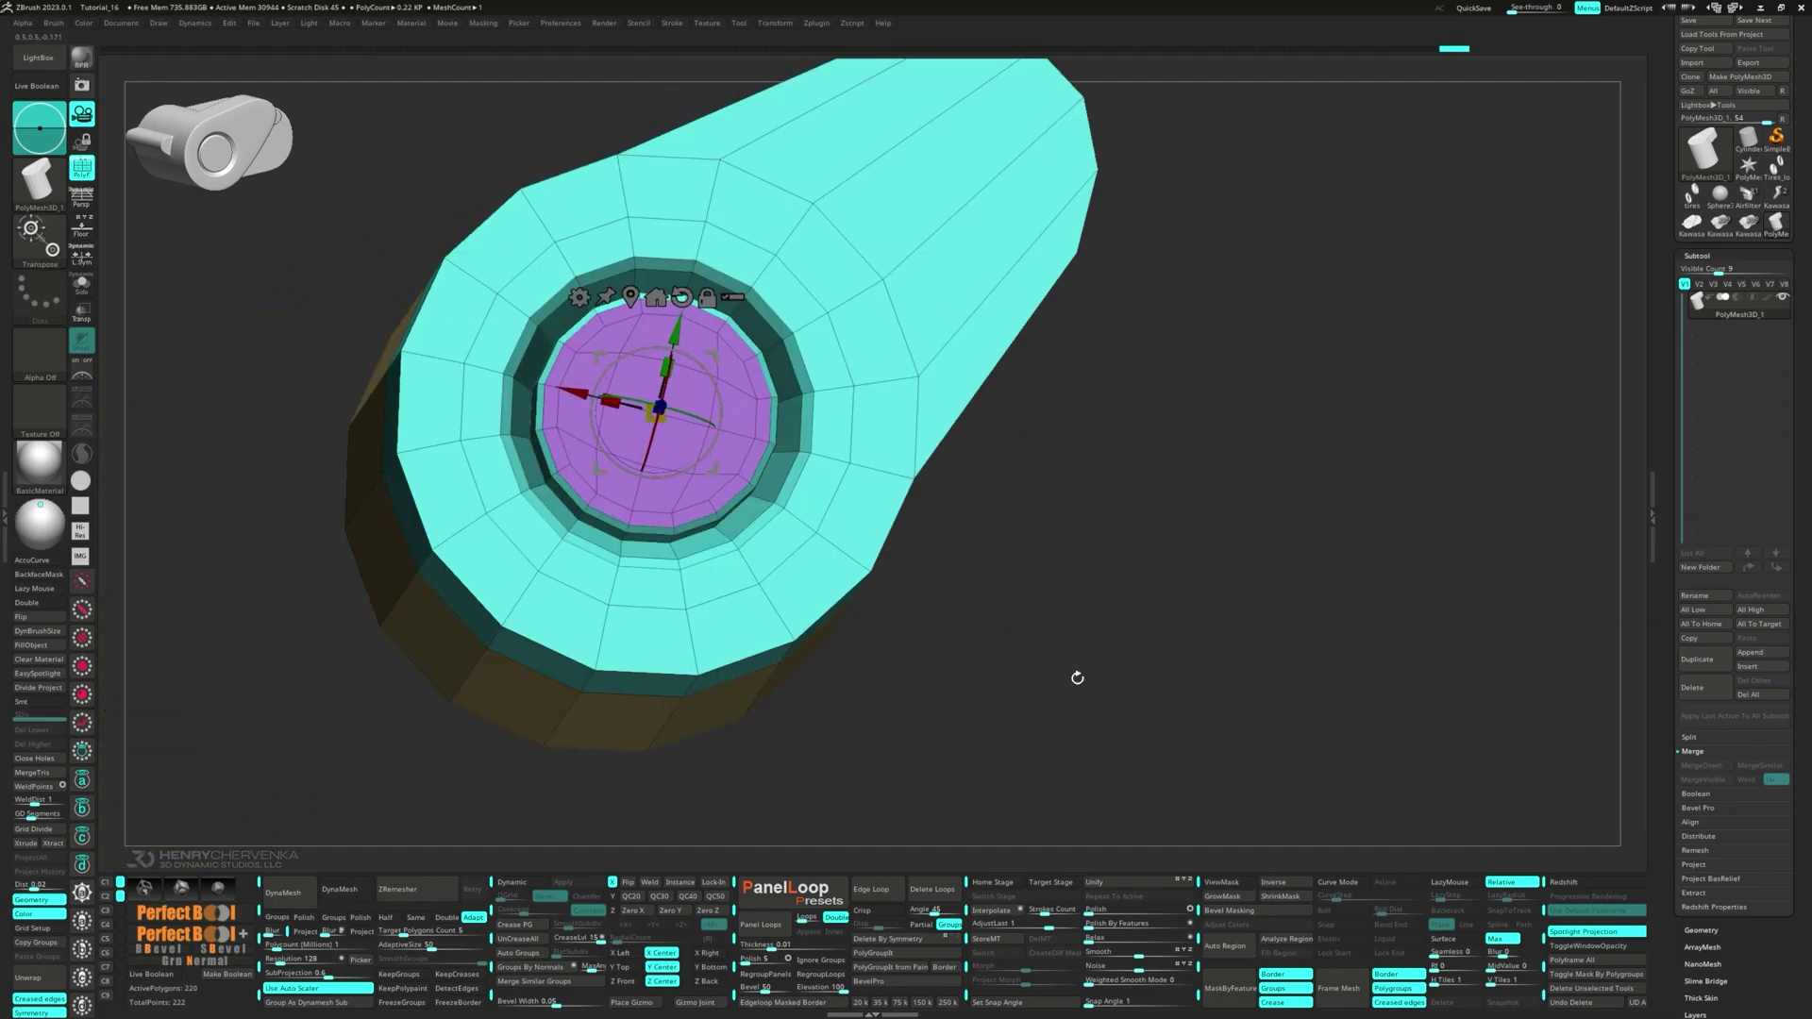
- Preview the part with dynamic subdivision and crease the polyloop around the recess
mouse_move(1076, 677)
right_mouse_down()
mouse_move(1236, 736)
mouse_move(1179, 689)
right_mouse_up()
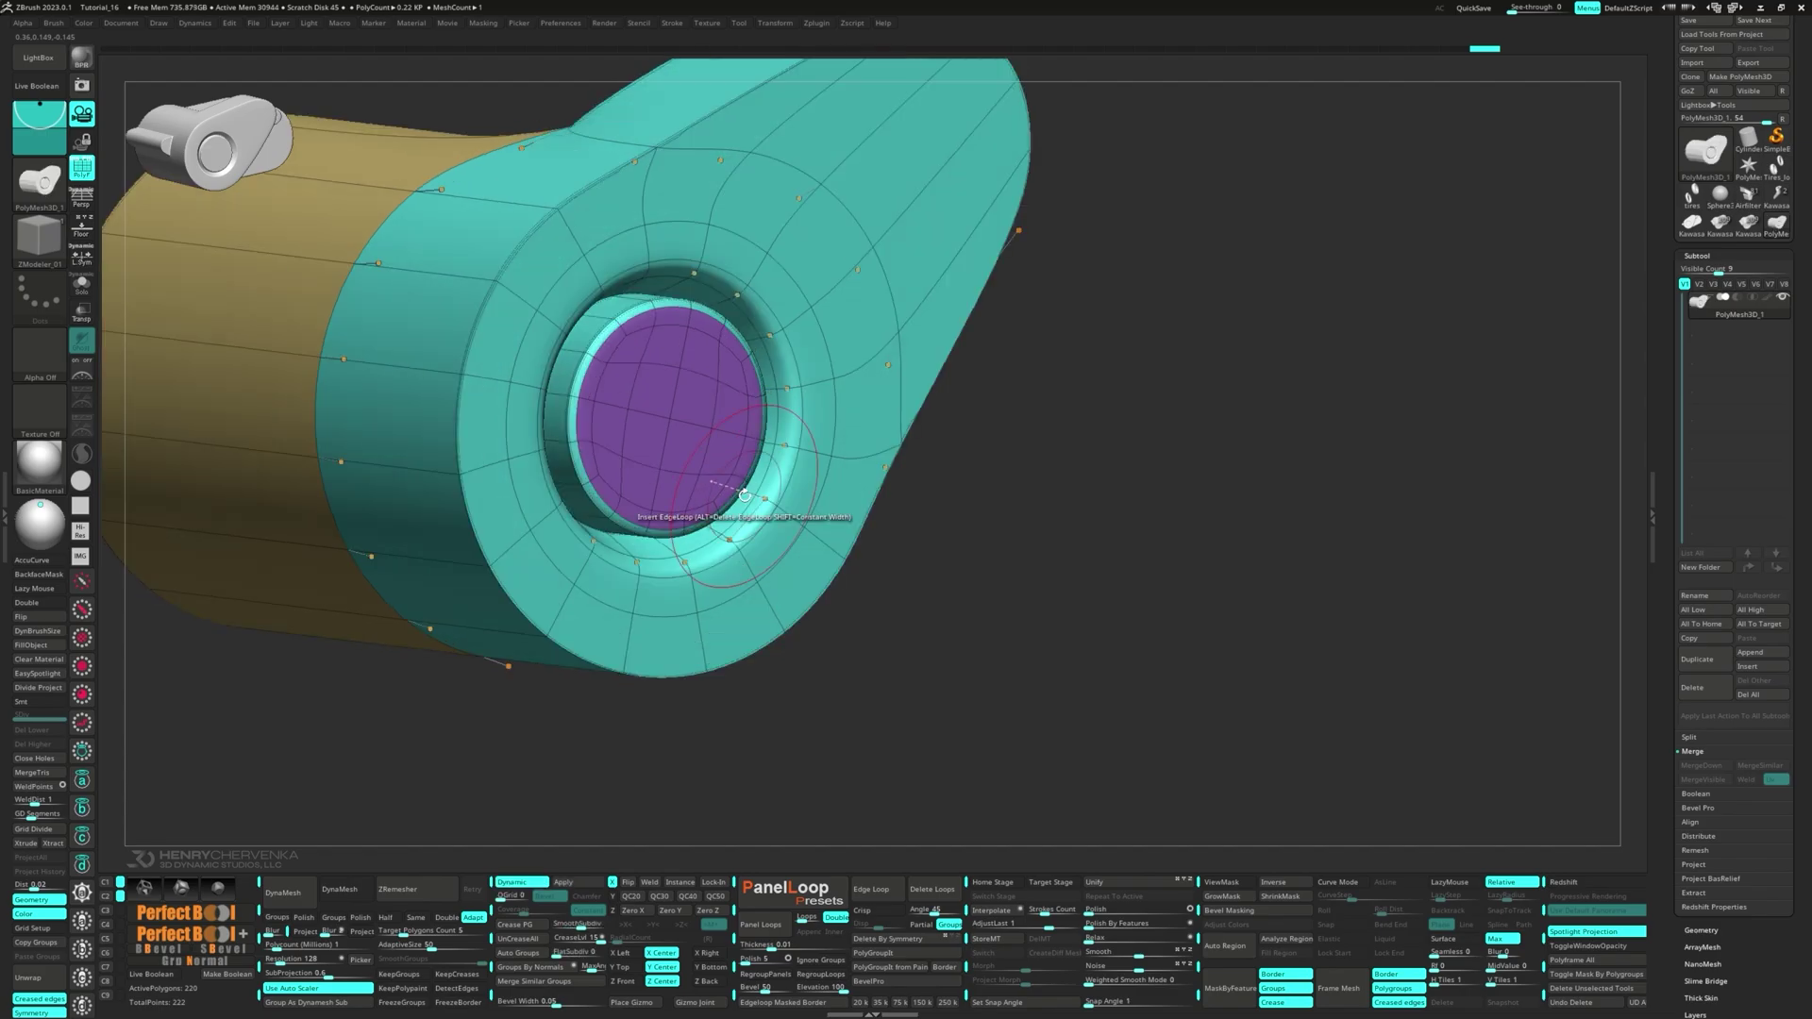
right_click_drag(774, 517, 784, 378)
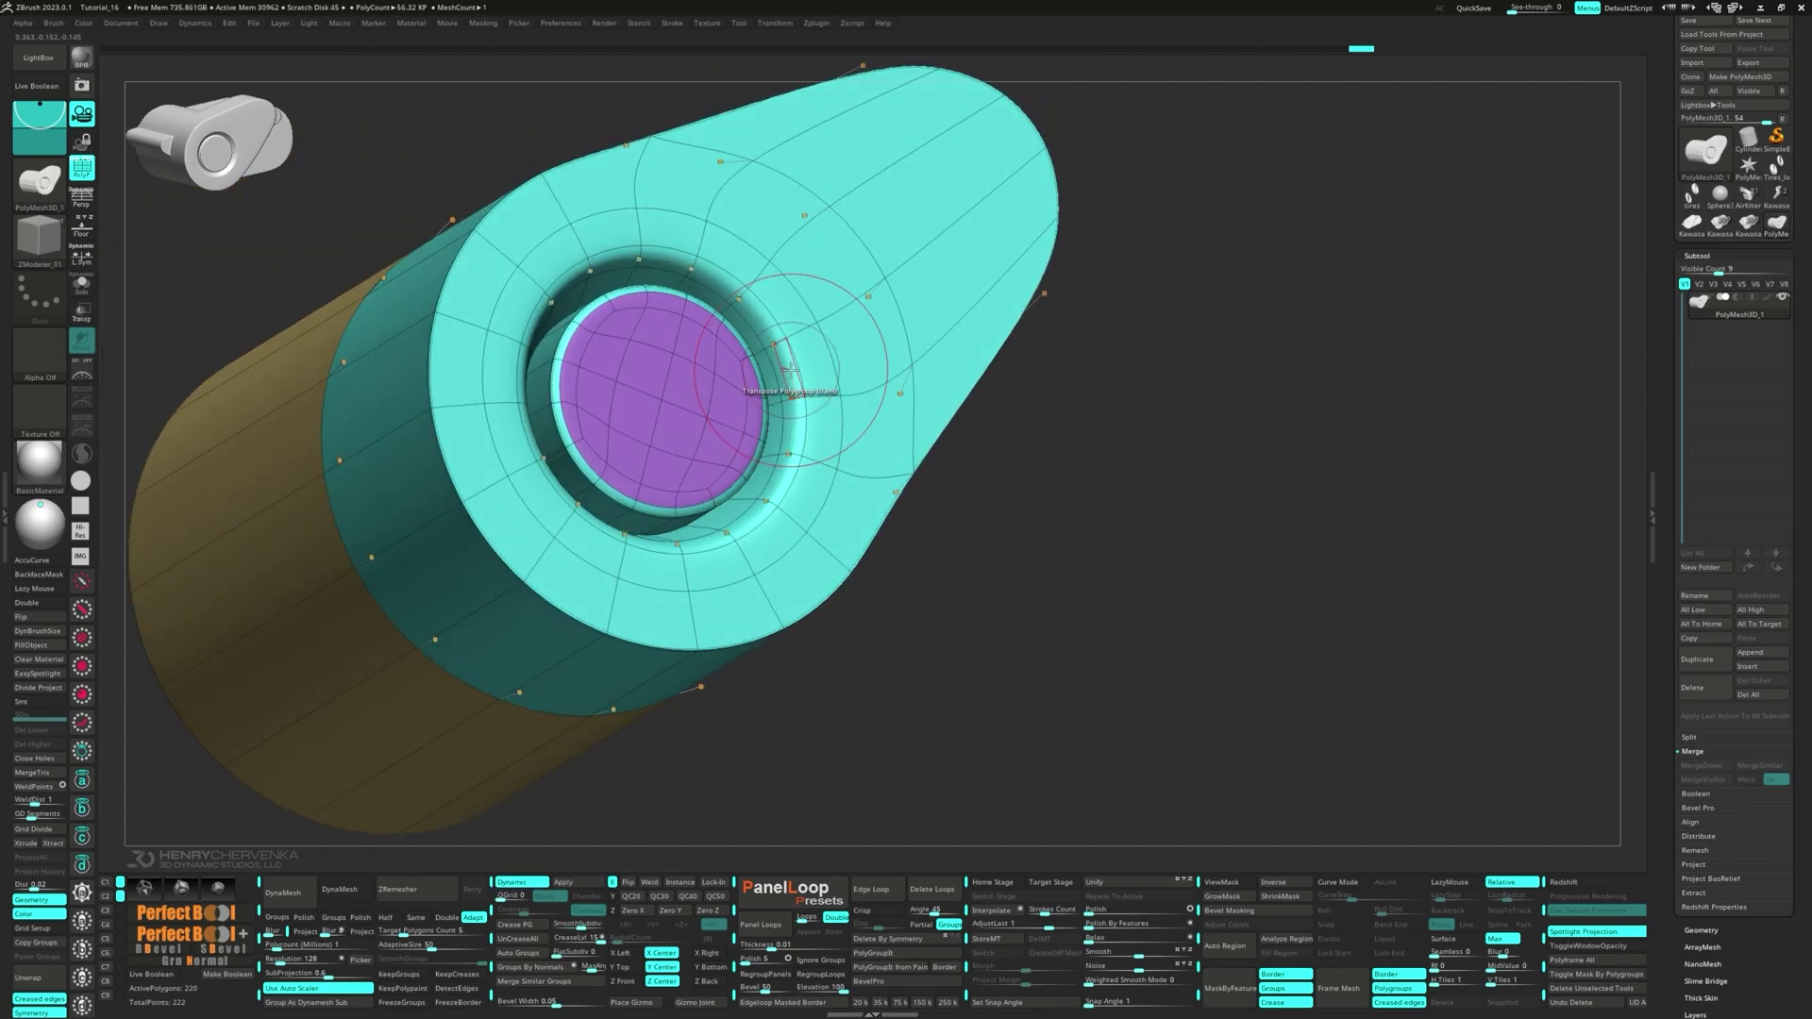
key("space")
left_click(625, 413)
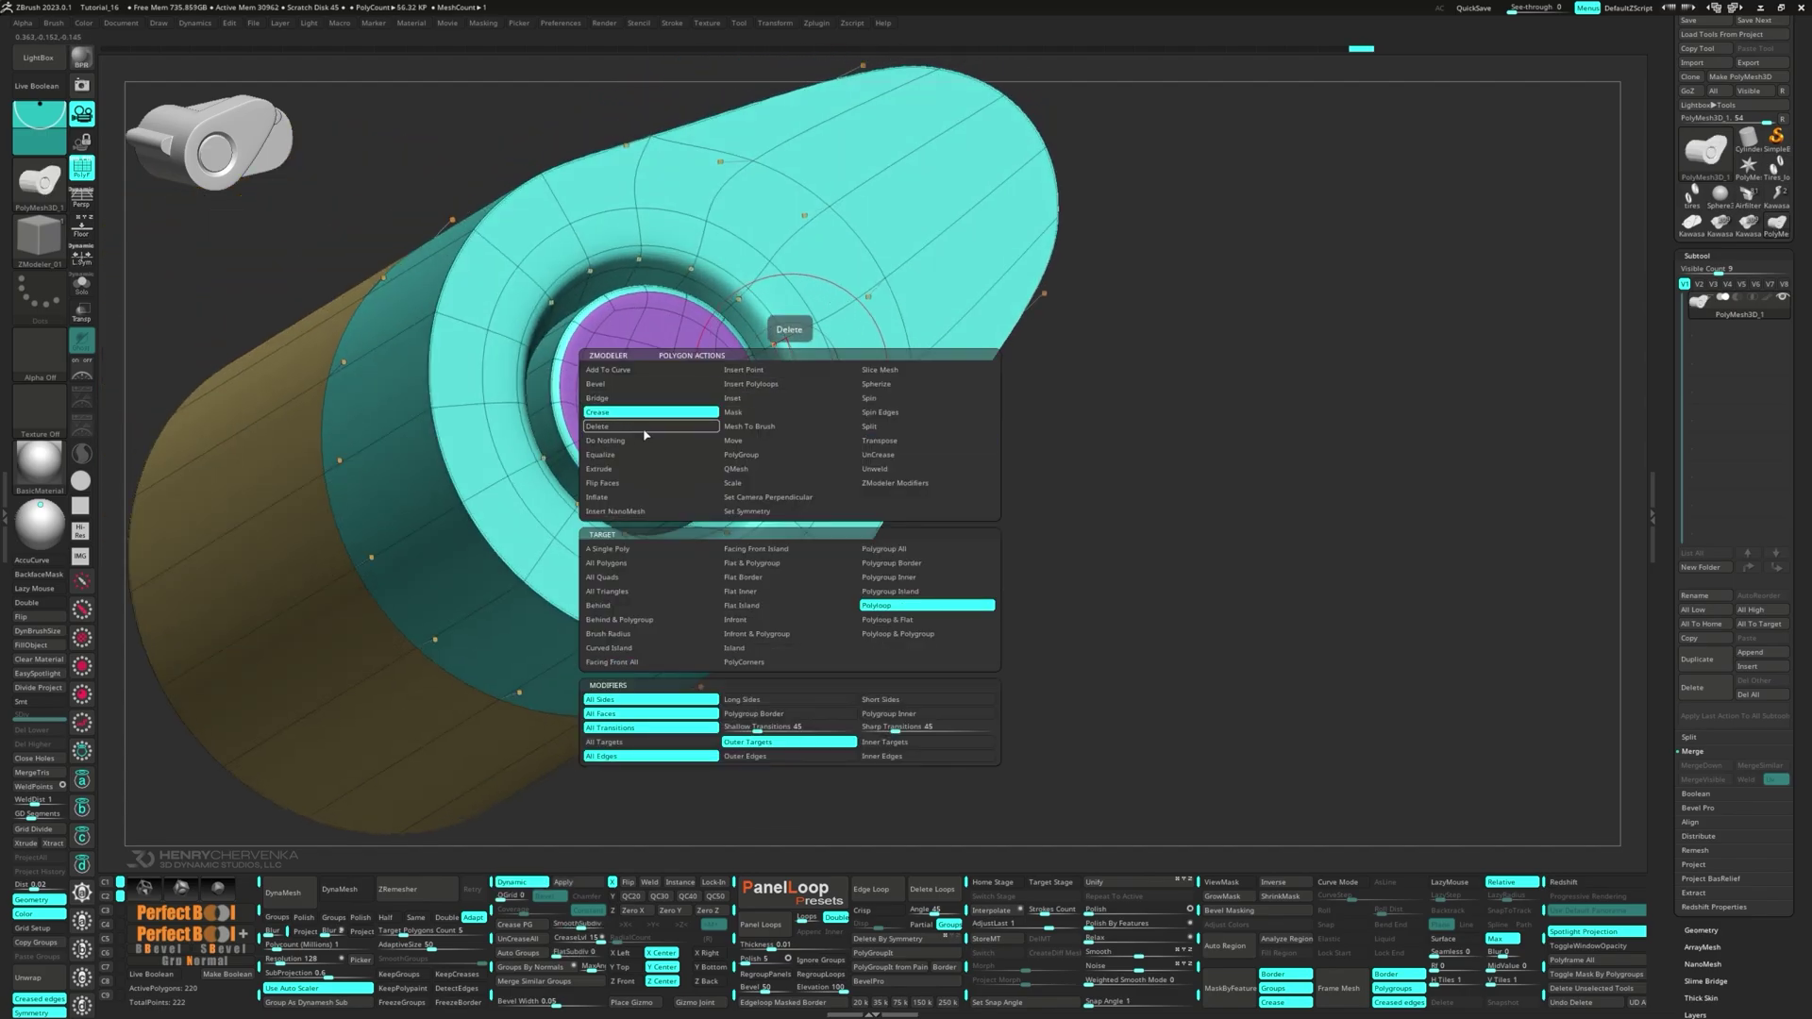
right_click_drag(789, 357, 746, 351, "ctrl")
left_click(740, 384)
- Sharpen the raised disc's outer rim inside the recess by creasing its polyloop
right_click_drag(746, 351, 778, 481)
key("shift+f")
right_click_drag(779, 481, 710, 458)
right_click_drag(710, 458, 608, 471, "ctrl")
key("shift+f")
key("space")
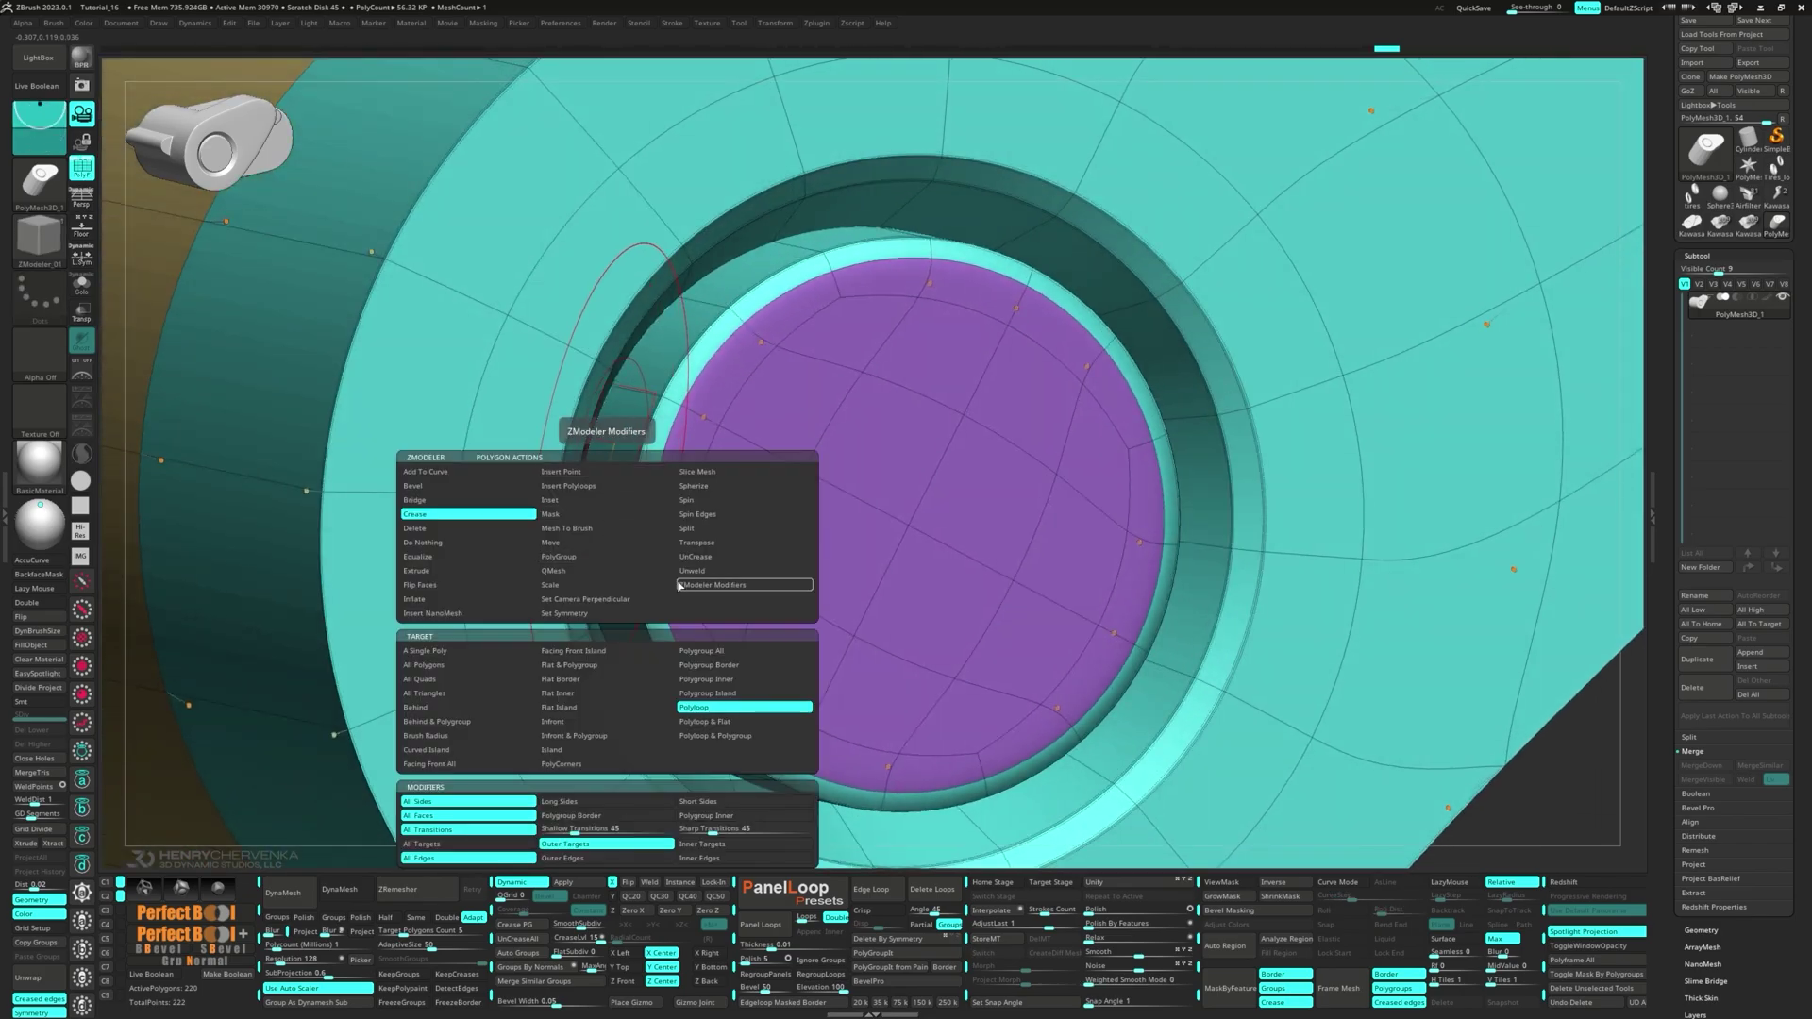
left_click(556, 571)
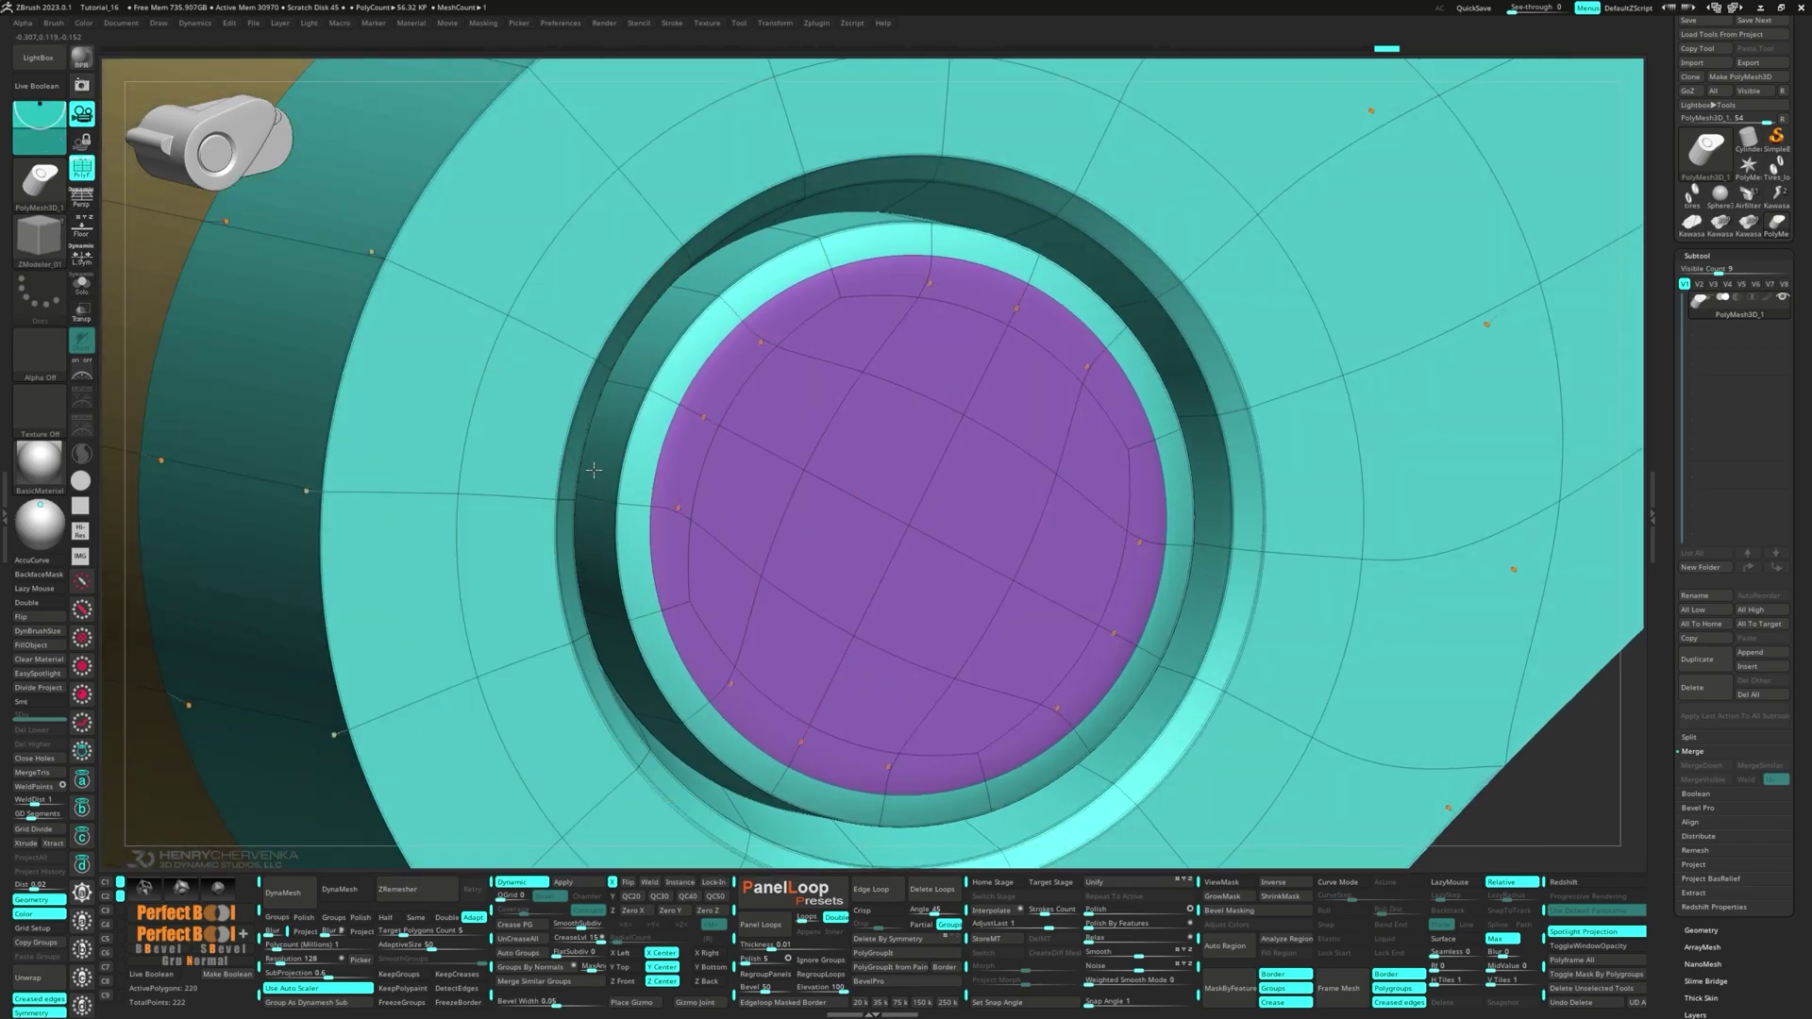
- Scale the raised disc's face using the Polygroup Island target and the Polygon Center option
key("space")
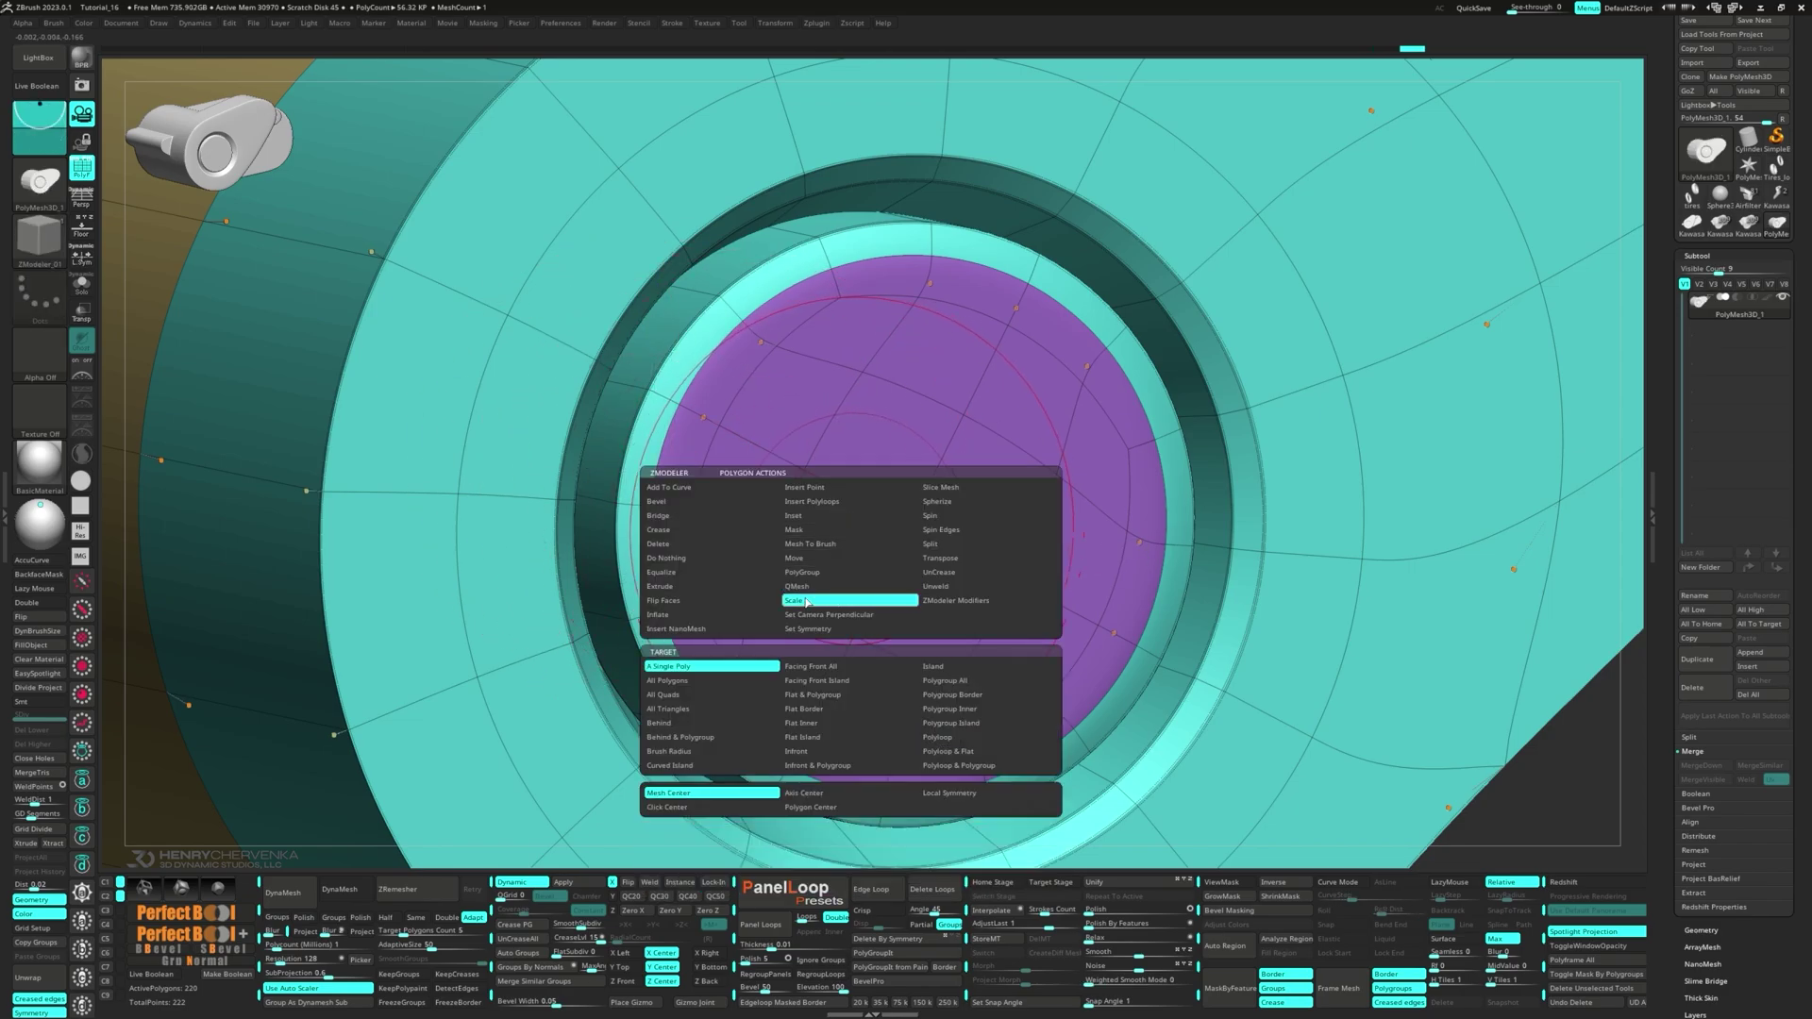
left_click(958, 723)
key("space")
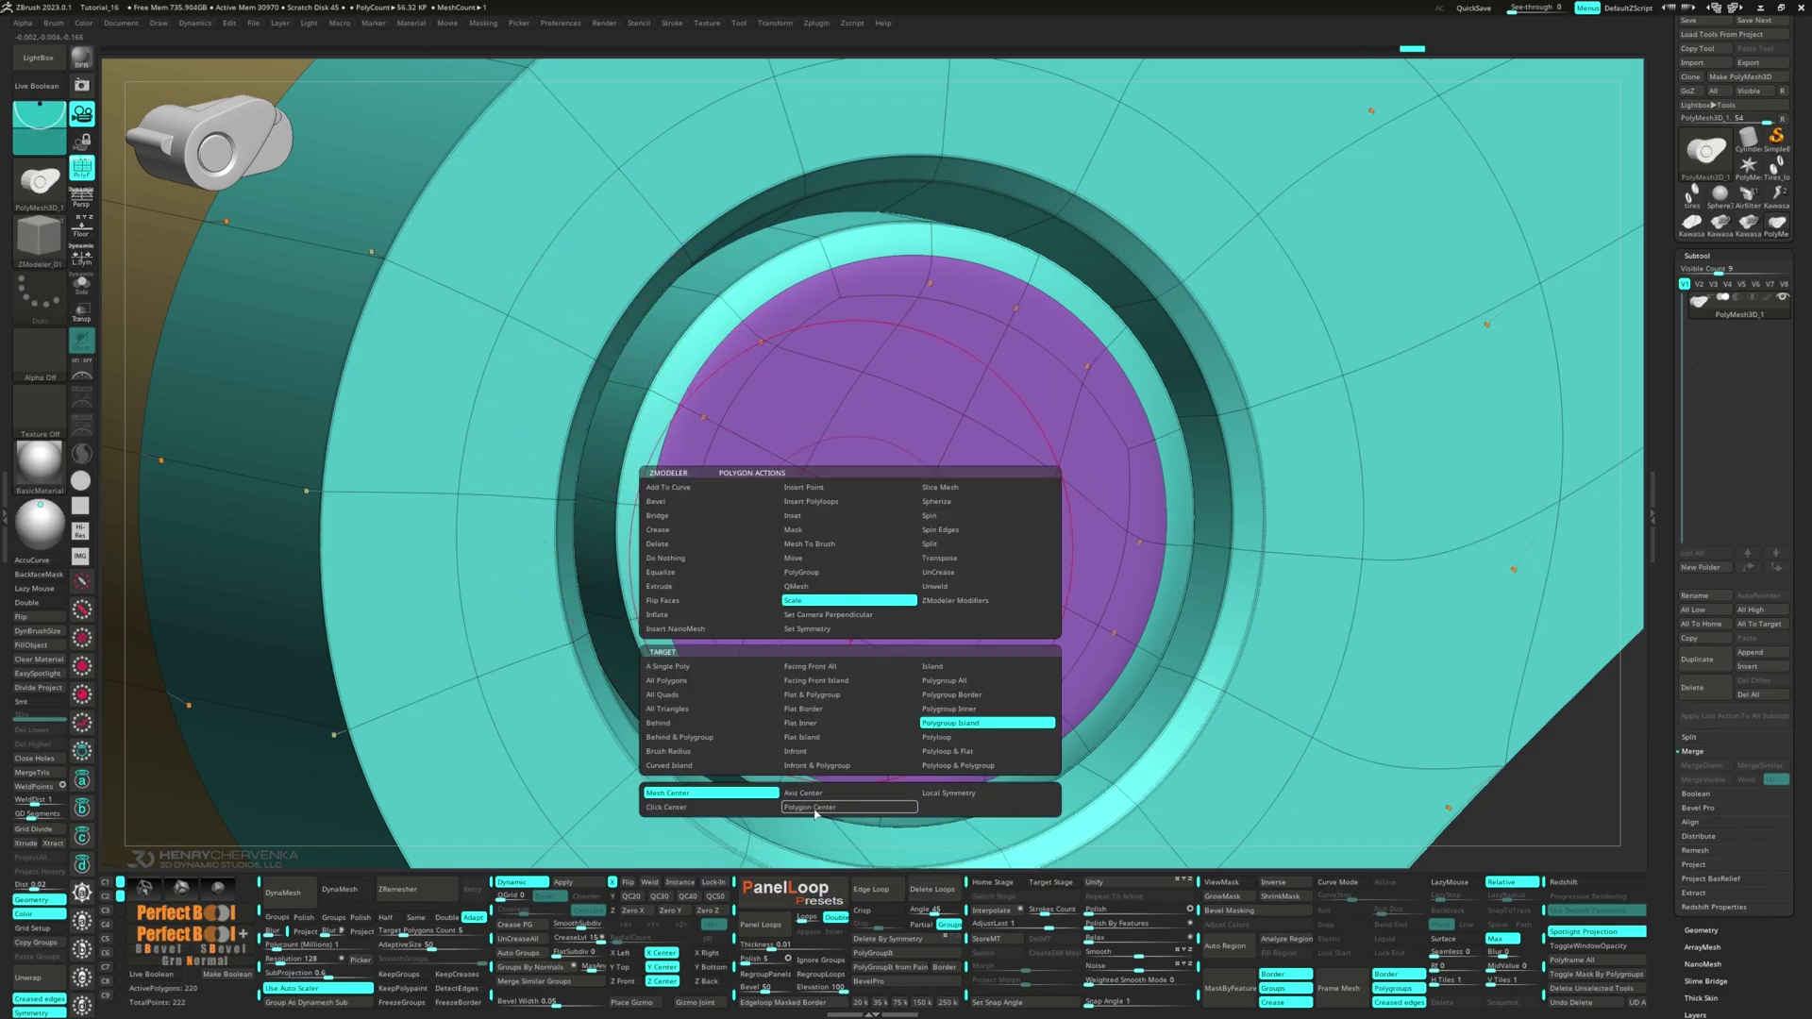
left_click(815, 811)
right_click_drag(820, 745, 850, 576)
left_click_drag(852, 567, 906, 569)
key("shift+d")
right_click_drag(529, 567, 562, 792)
key("space")
left_click(460, 534)
left_click(581, 586)
key("d")
- Lower the crease level to soften the part's edges and assign the whole mesh to one polygroup
key("shift+f")
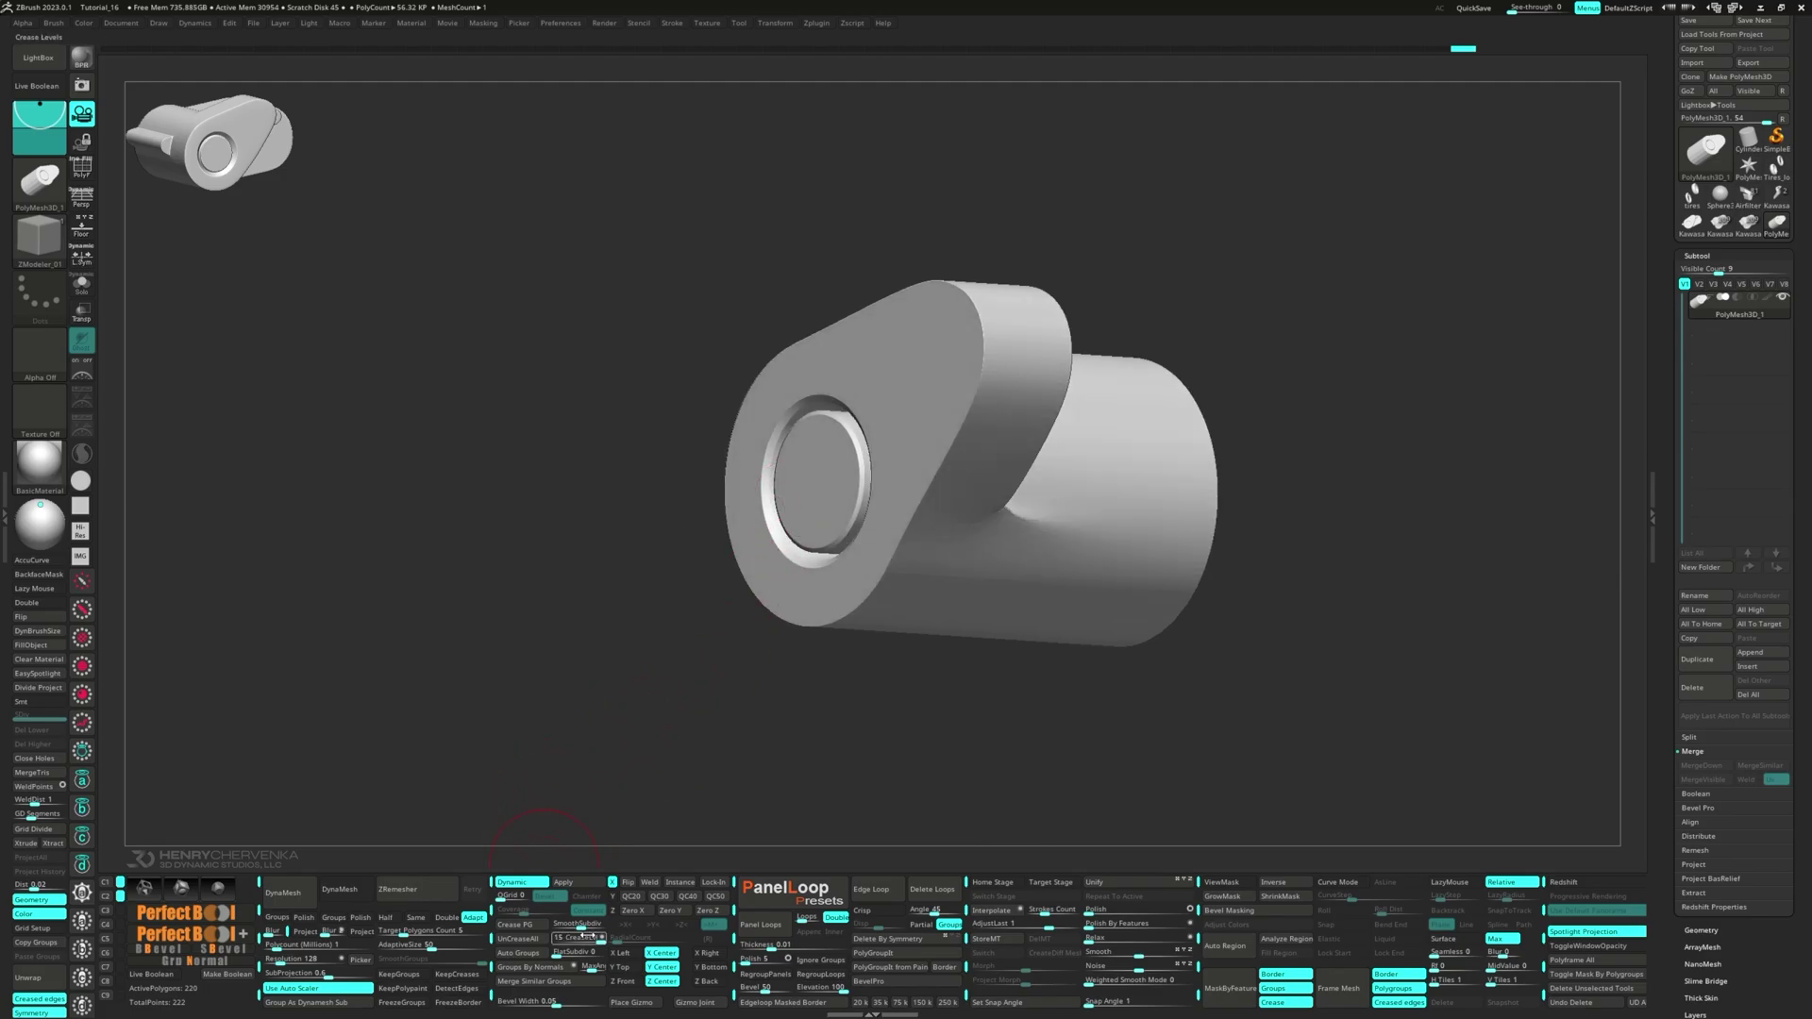
right_click_drag(544, 864, 745, 667)
key("shift+f")
key("ctrl+w")
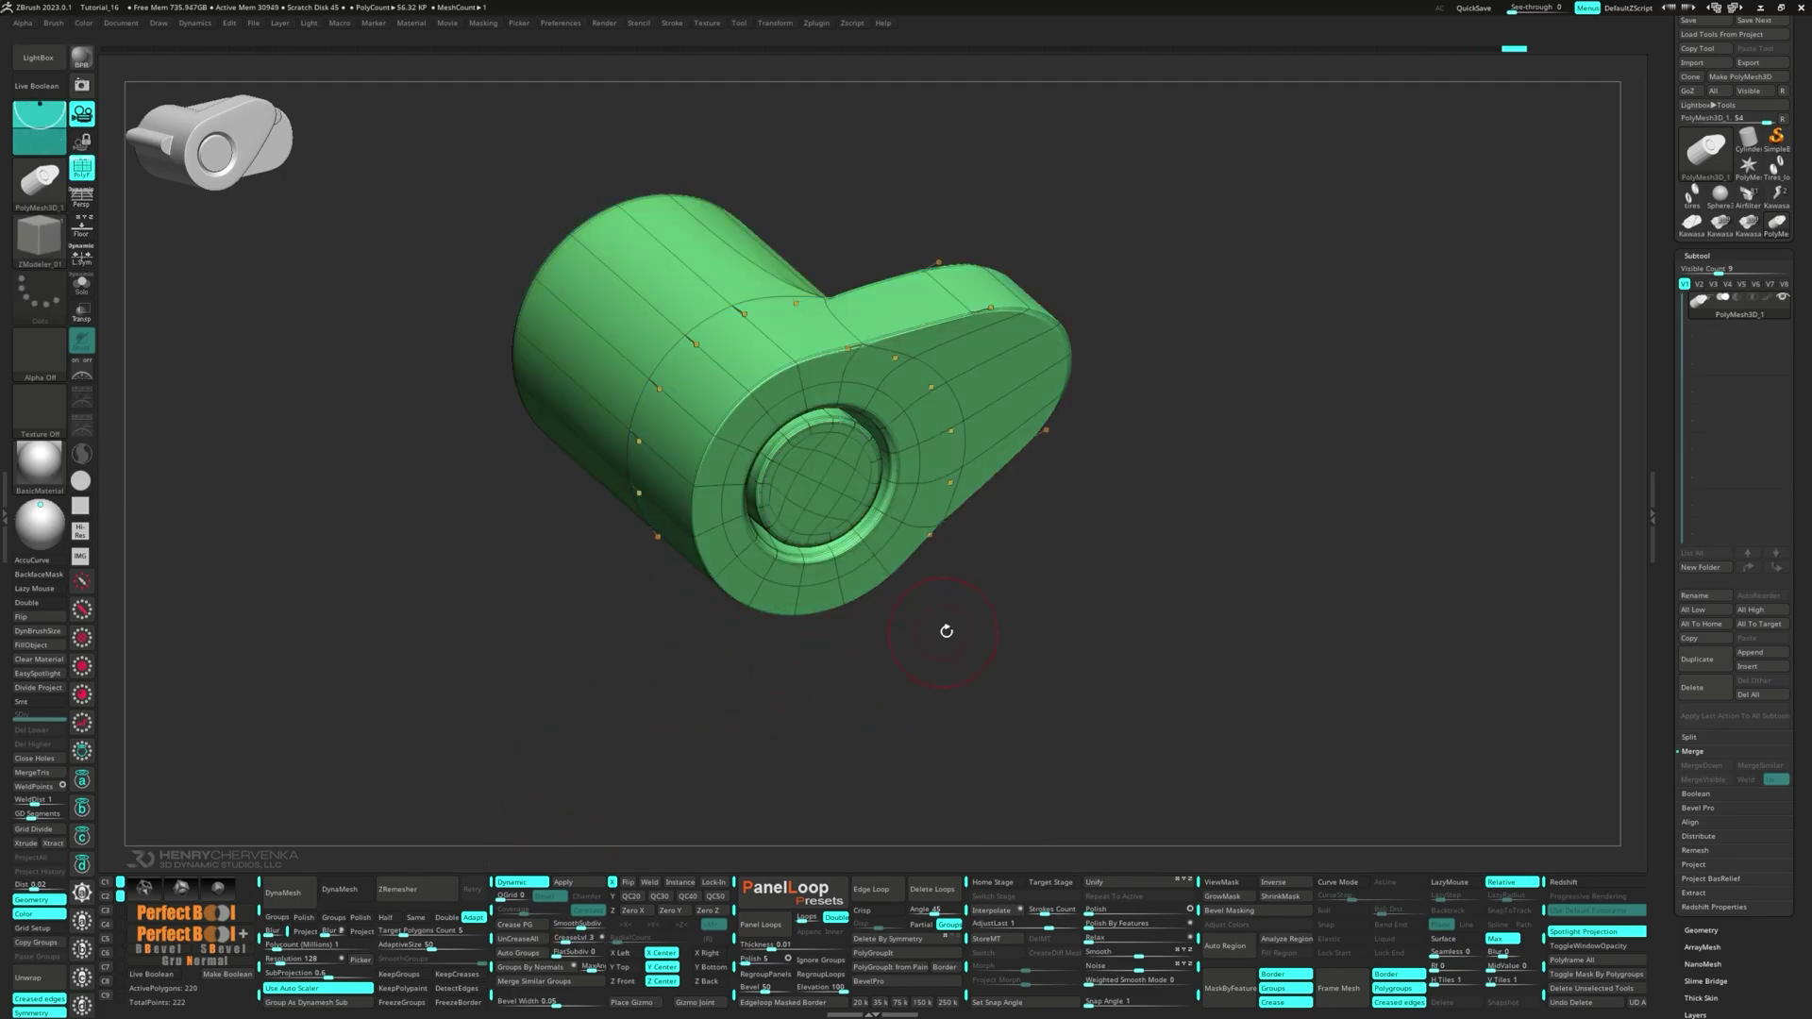
- Face the round section's free end straight on and store this camera as custom view 3
right_click_drag(946, 626, 816, 690)
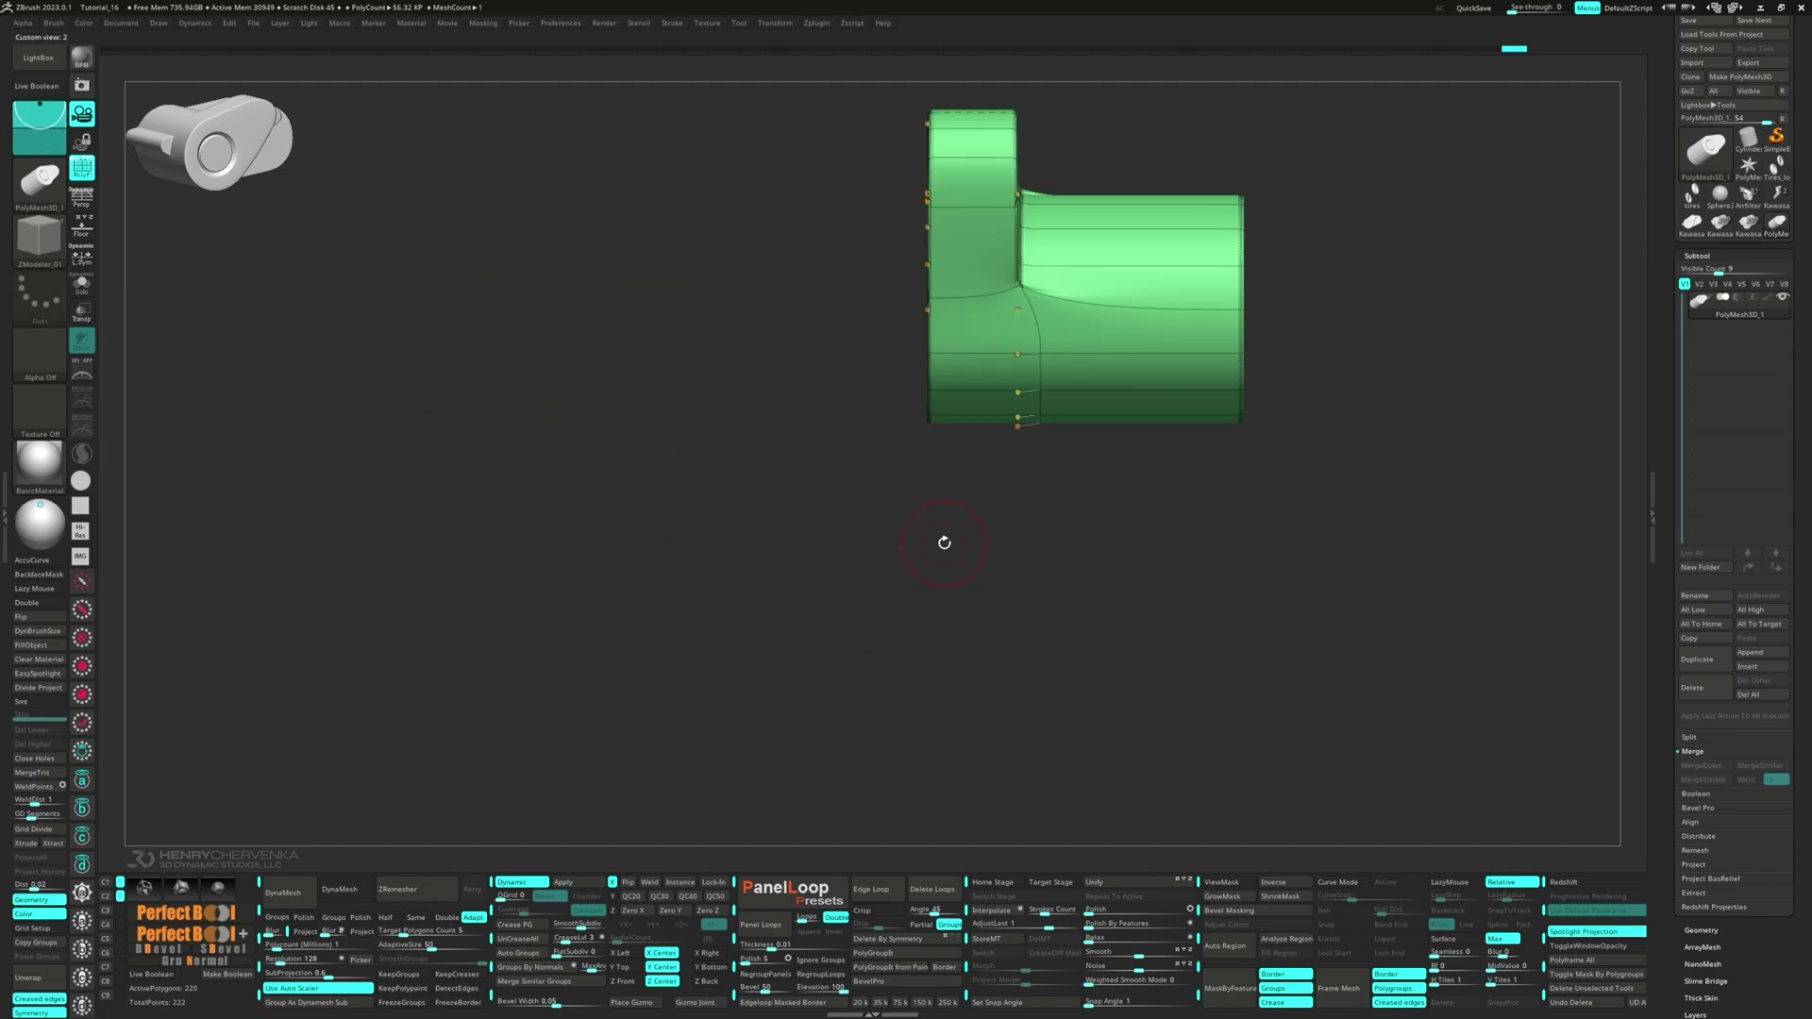
right_click_drag(945, 539, 1131, 686)
key("ctrl+shift+3")
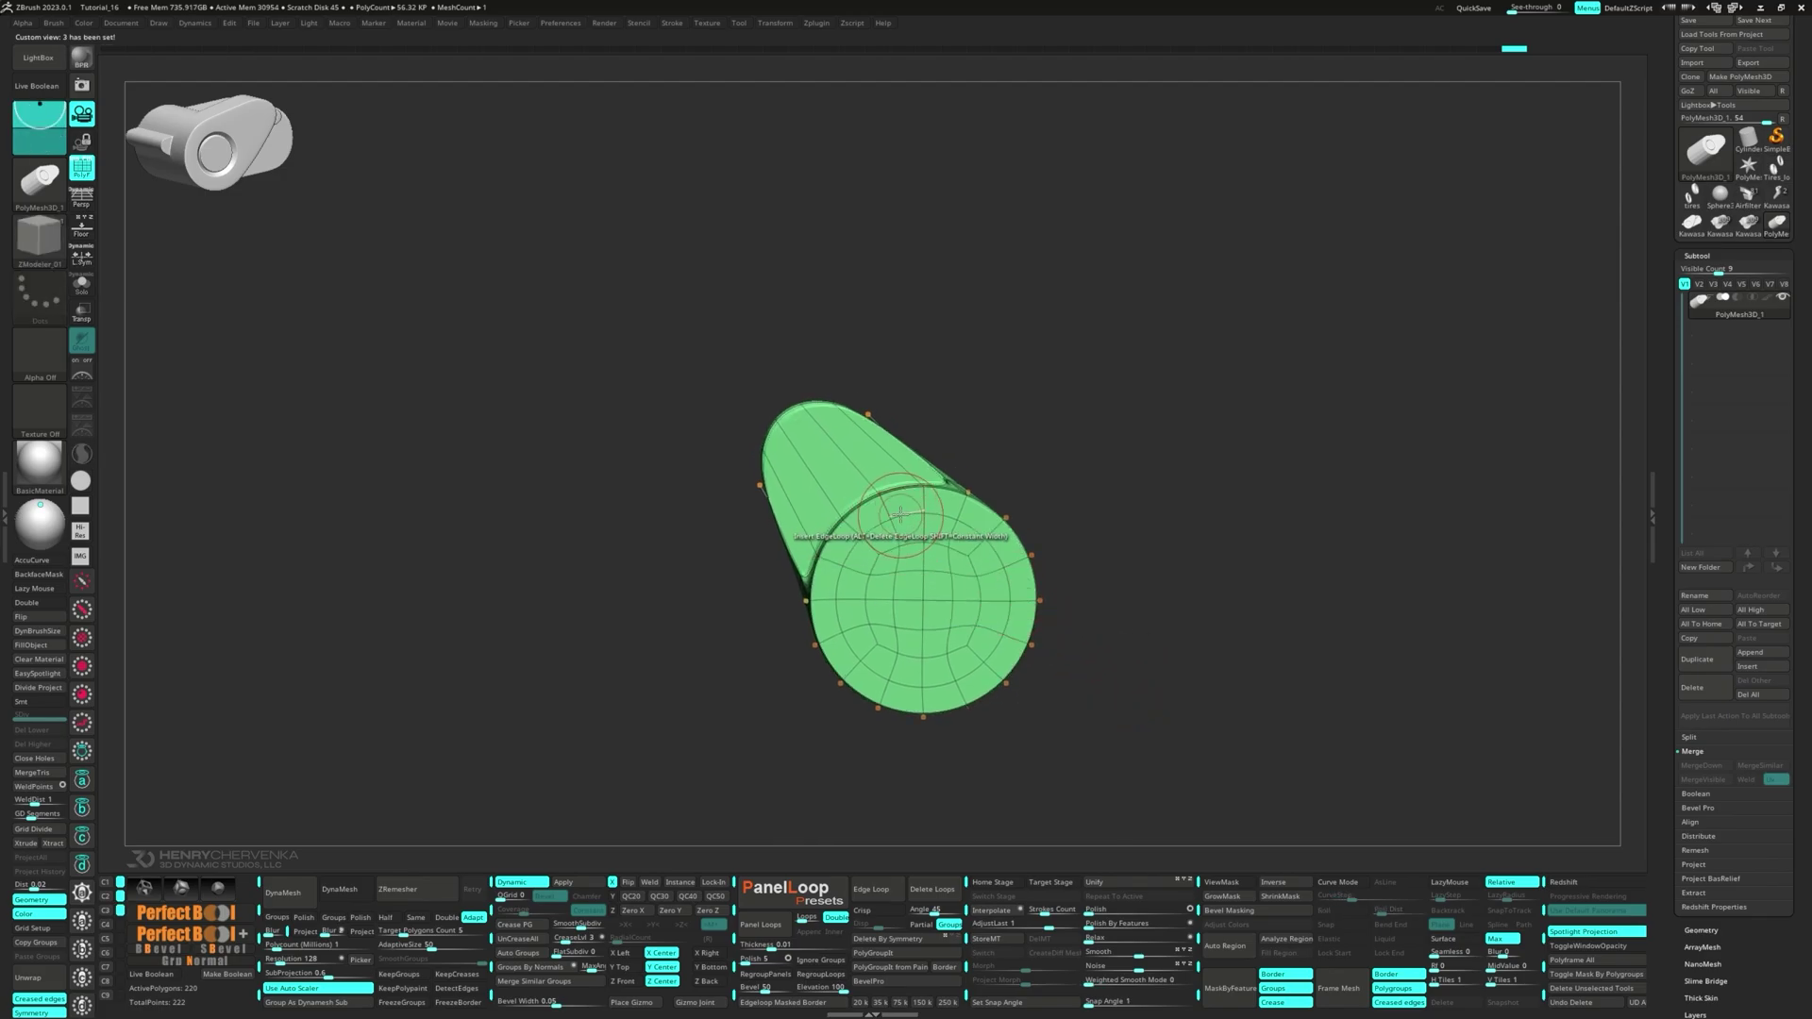
- Use Transpose with single polygons to isolate the strip of side faces along the round section beside the arm
right_click_drag(900, 514, 903, 541)
key("space")
left_click(852, 577)
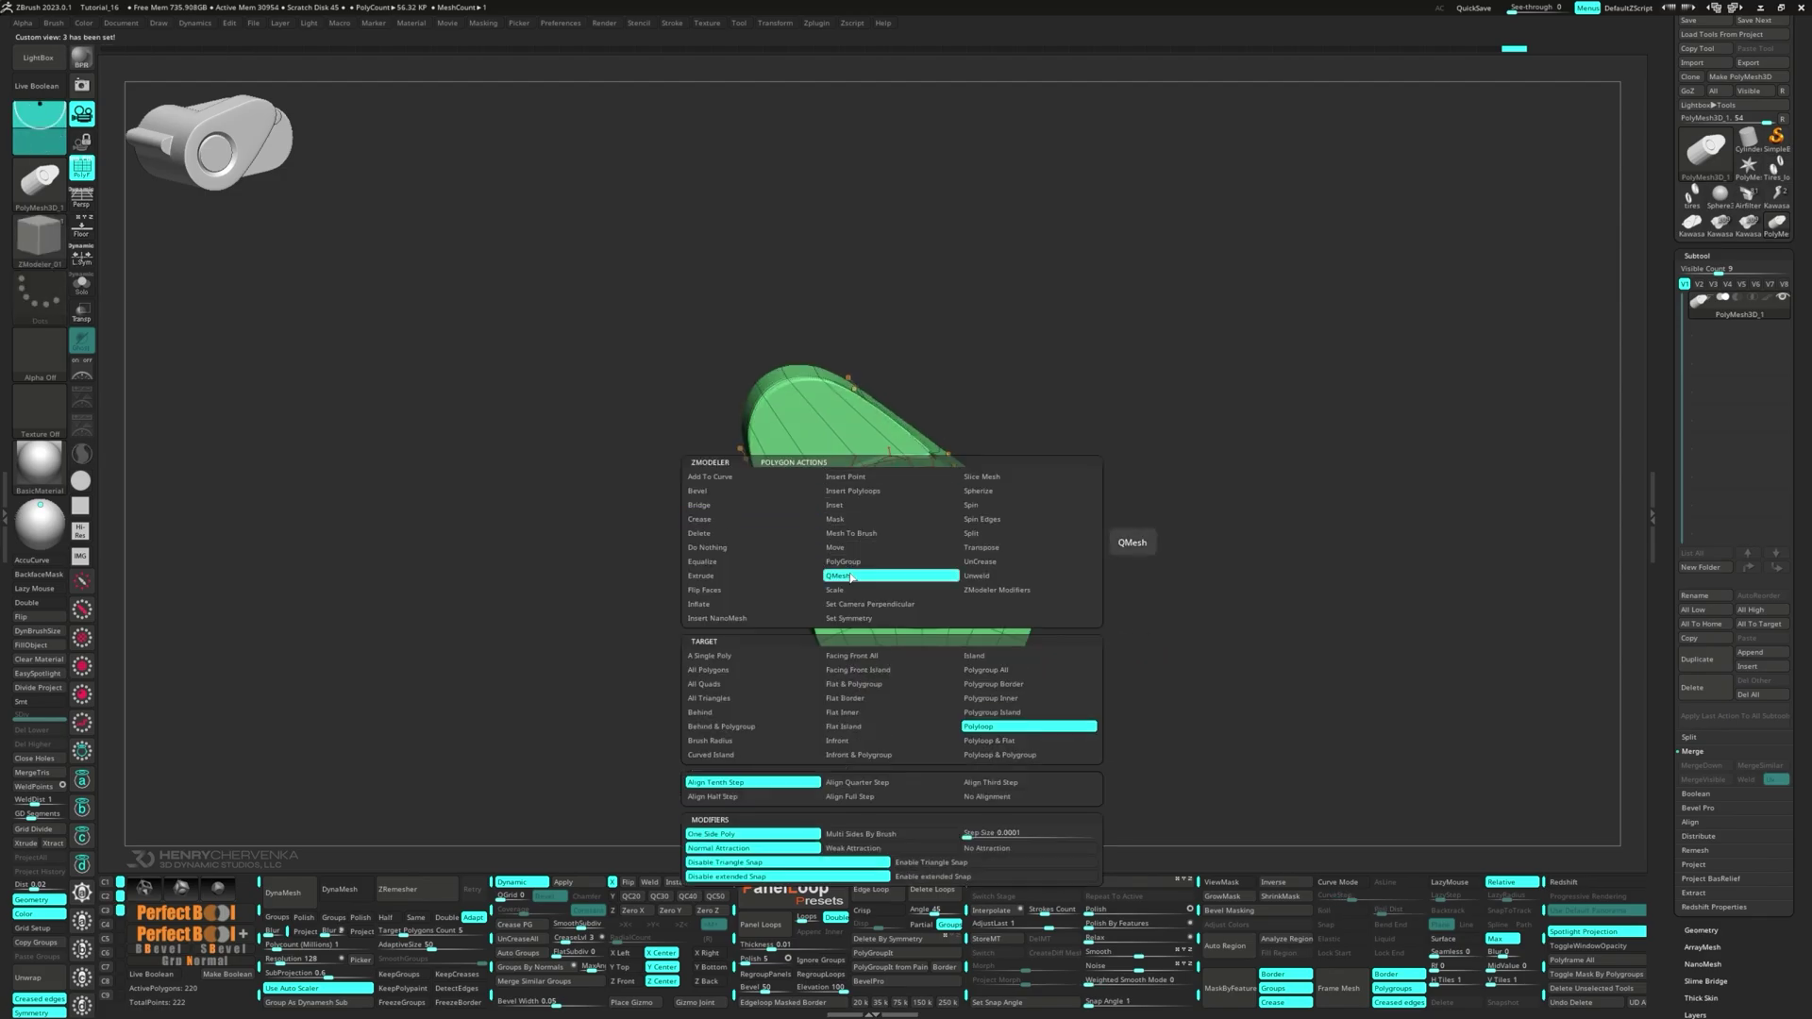
left_click(973, 548)
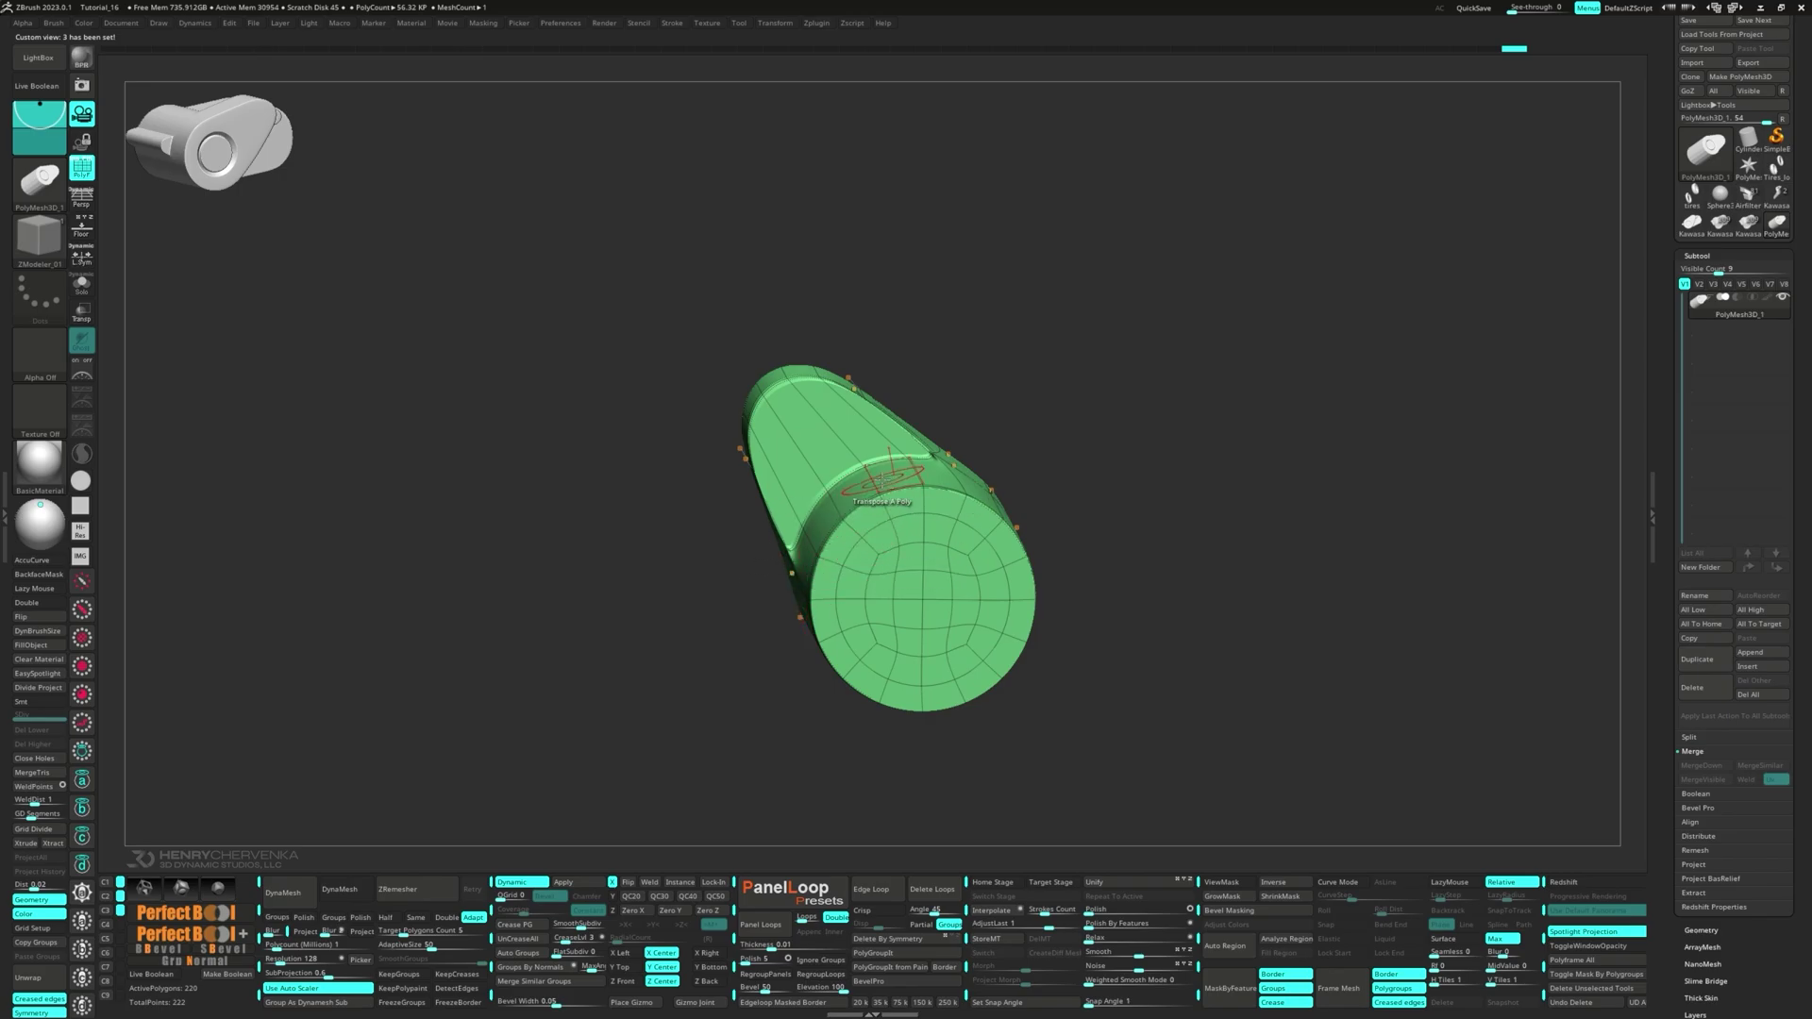
left_click_drag(820, 522, 784, 570)
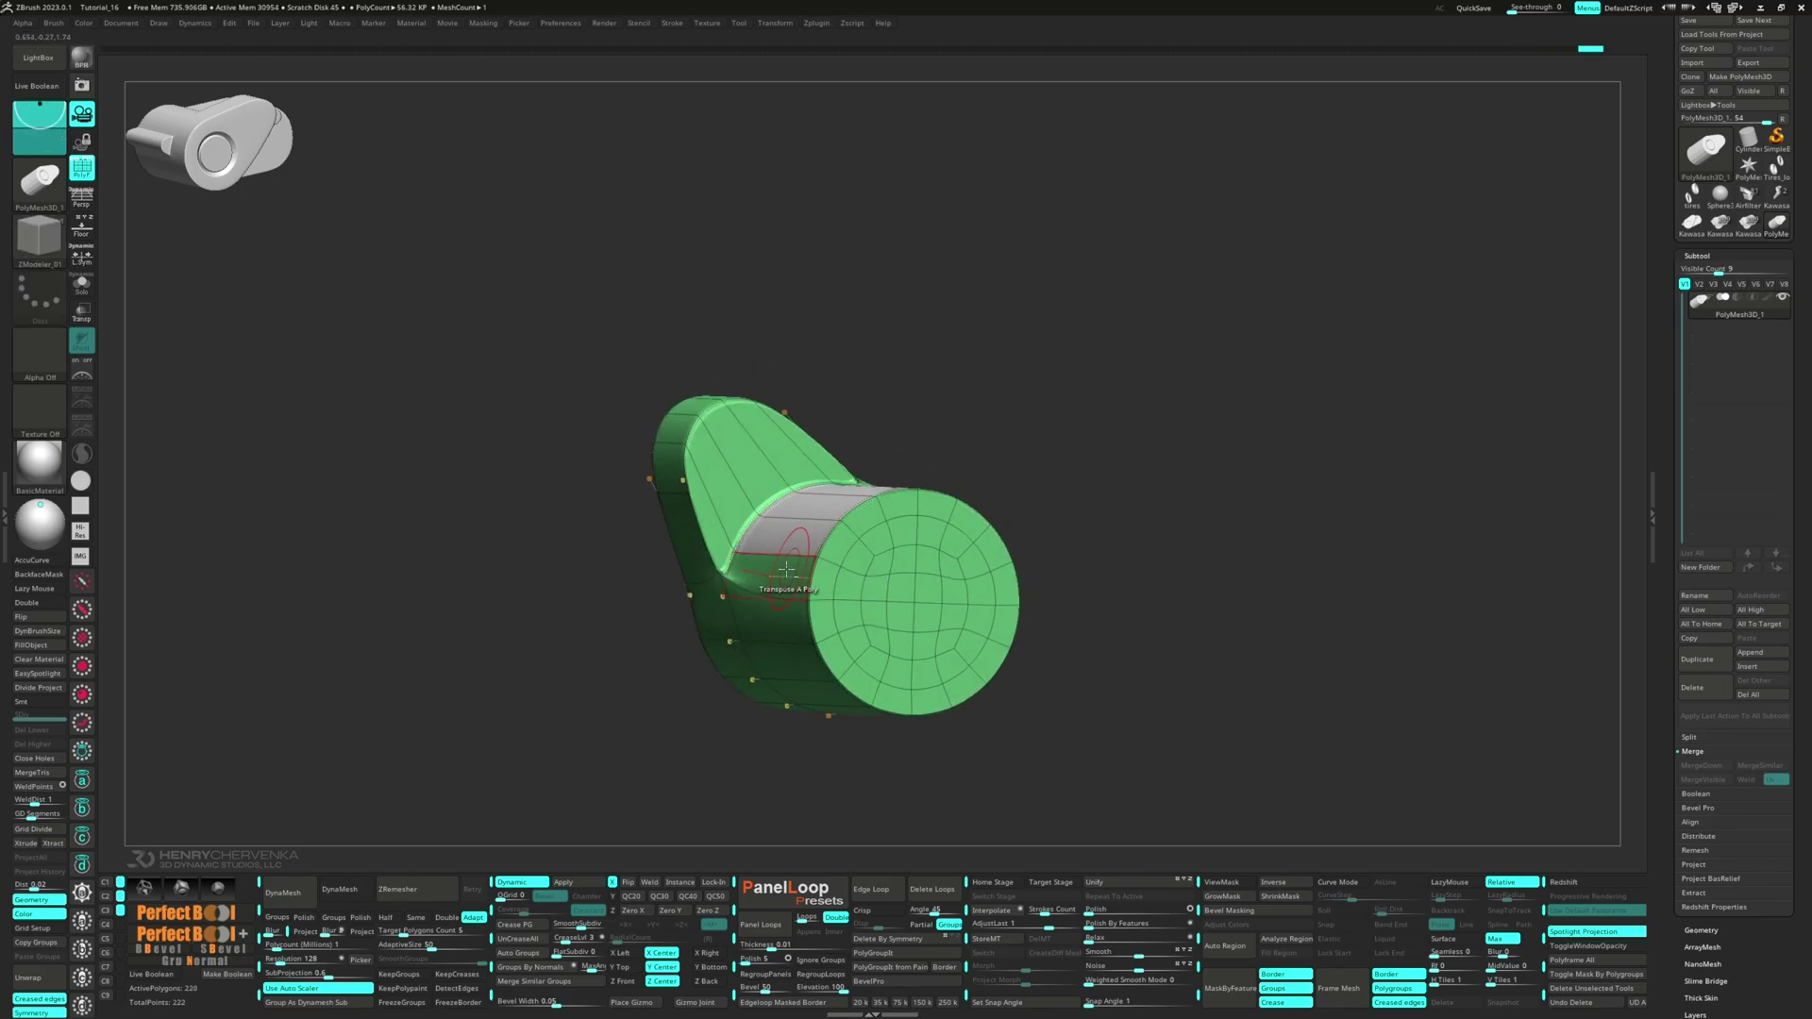
key("ctrl+z")
mouse_move(763, 666)
left_mouse_down()
mouse_move(810, 663)
mouse_move(785, 597)
mouse_move(714, 663)
left_mouse_up()
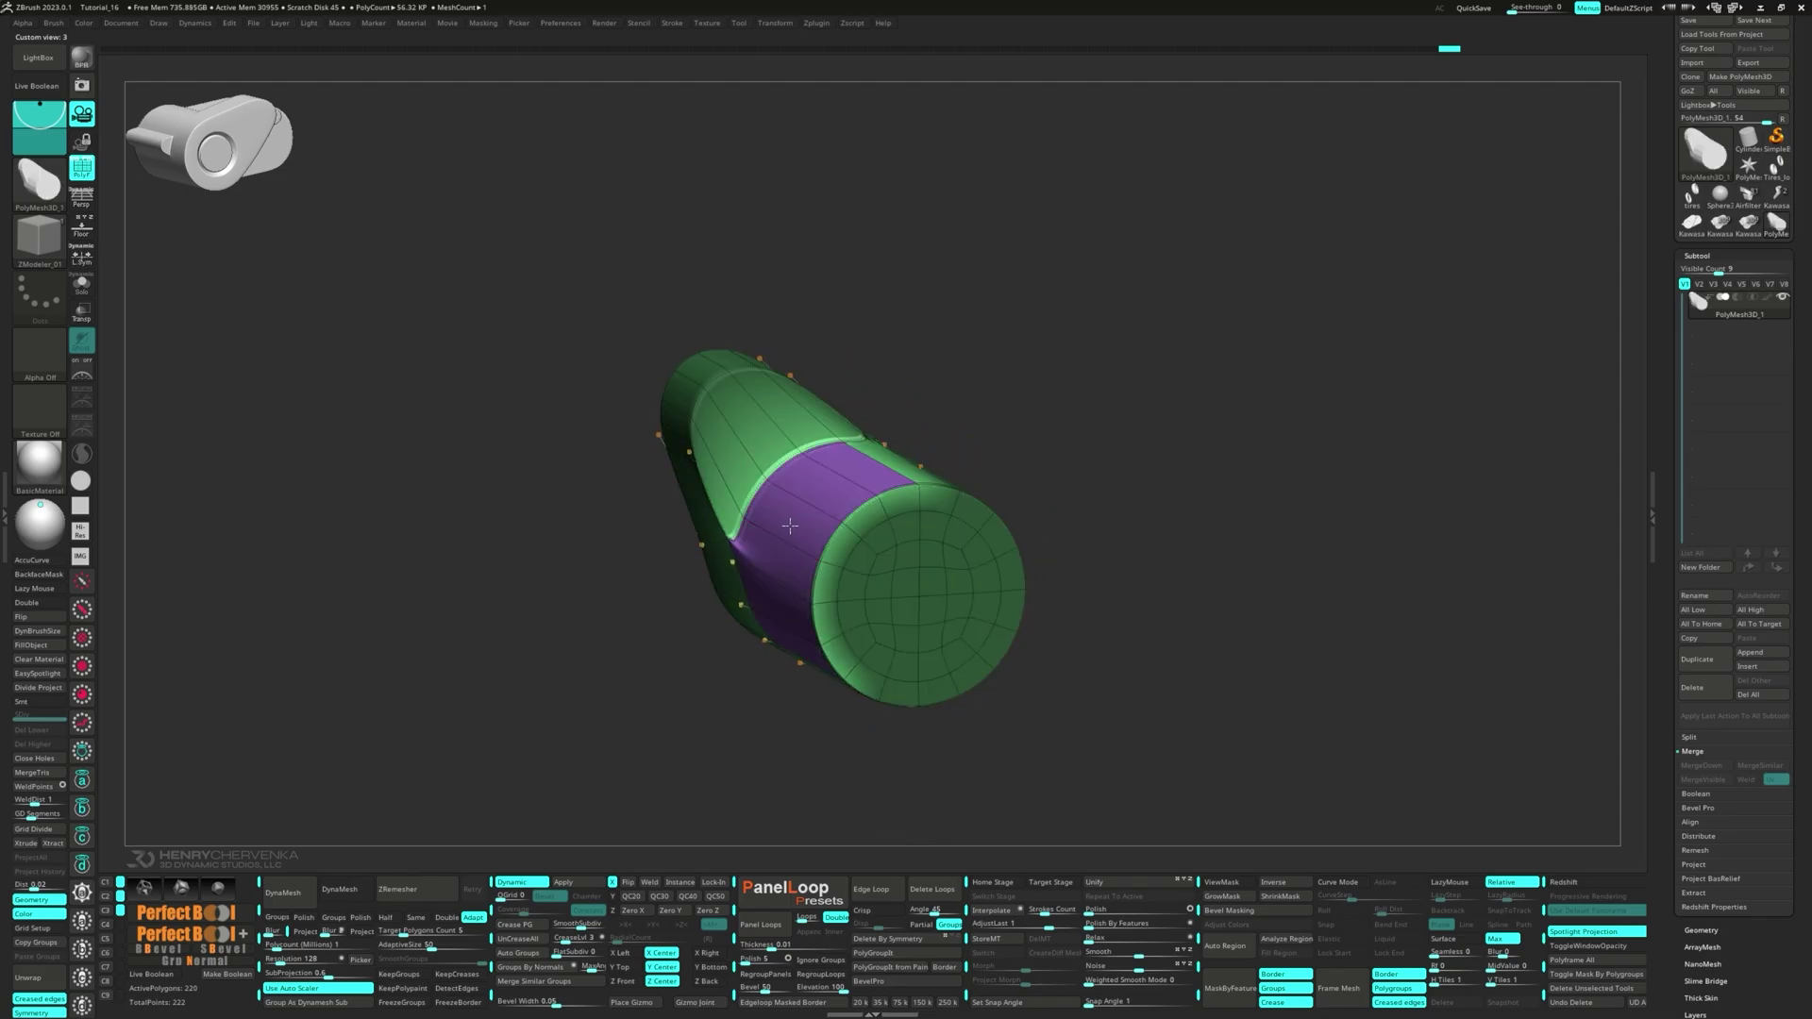
- Extrude the isolated side strip outward into a second wide arm, clear the mask, and regroup the mesh as one polygroup
key("w")
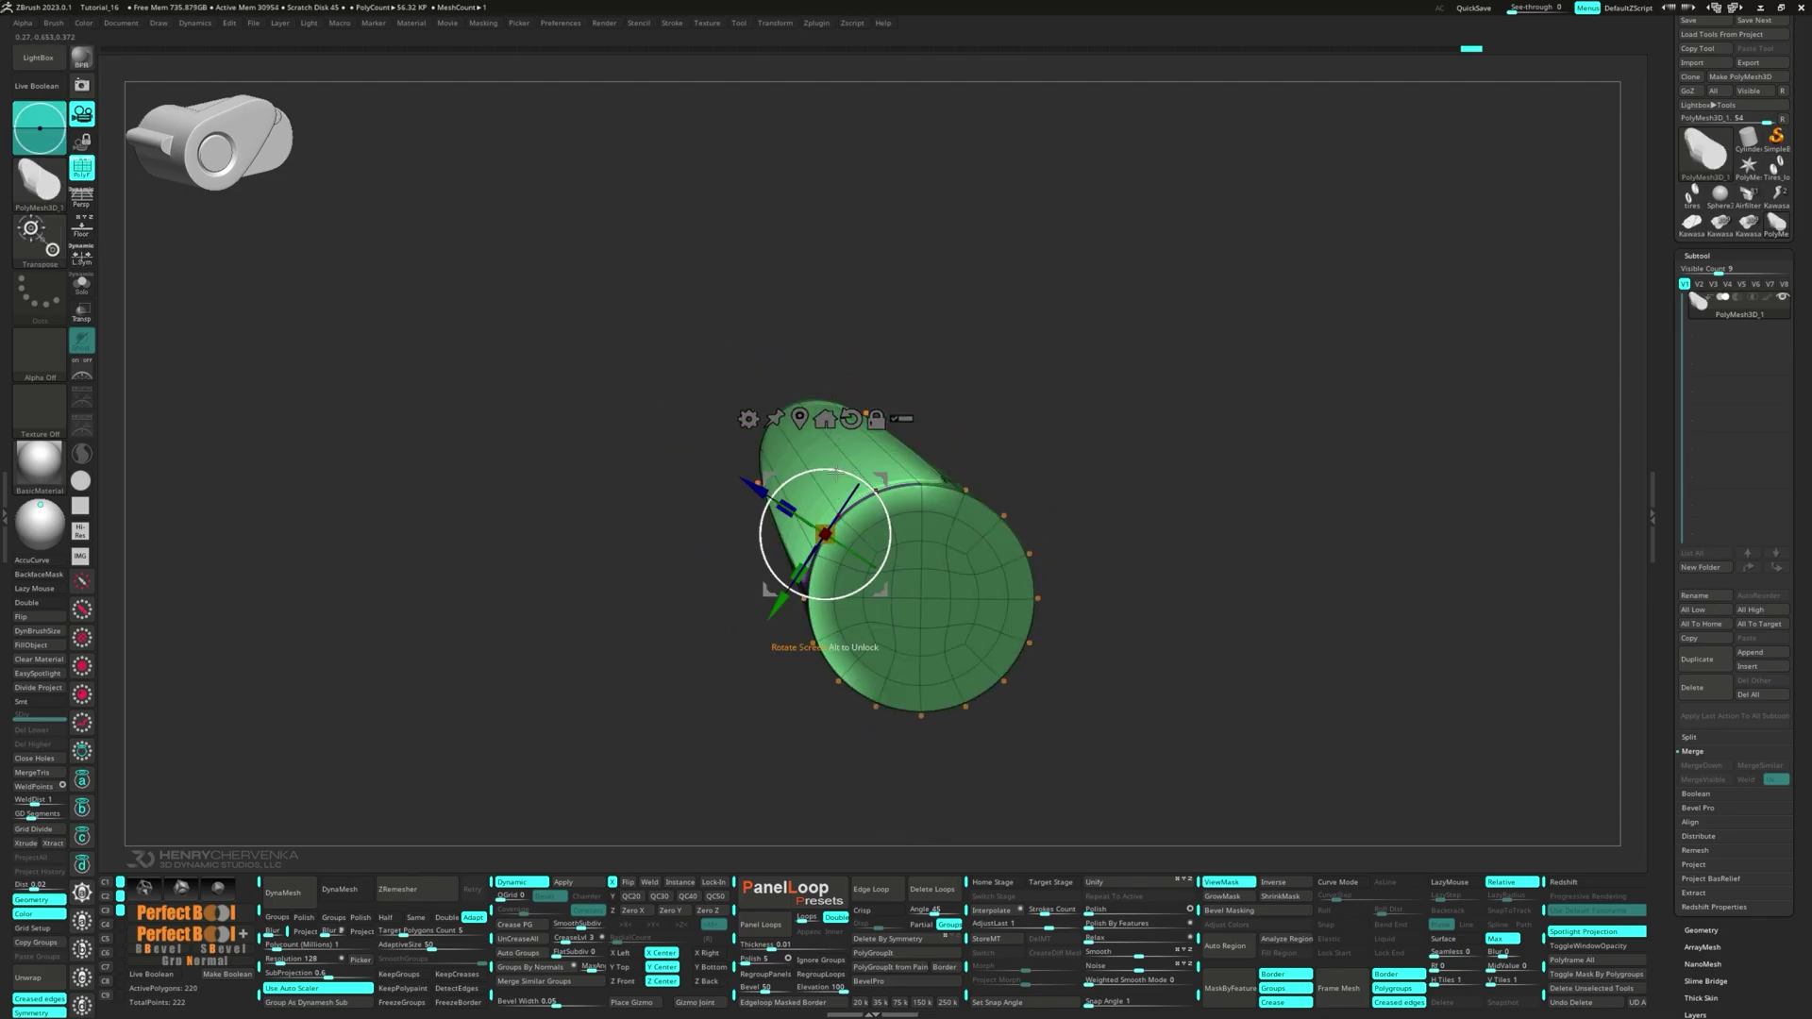
left_click_drag(756, 484, 580, 536, "ctrl")
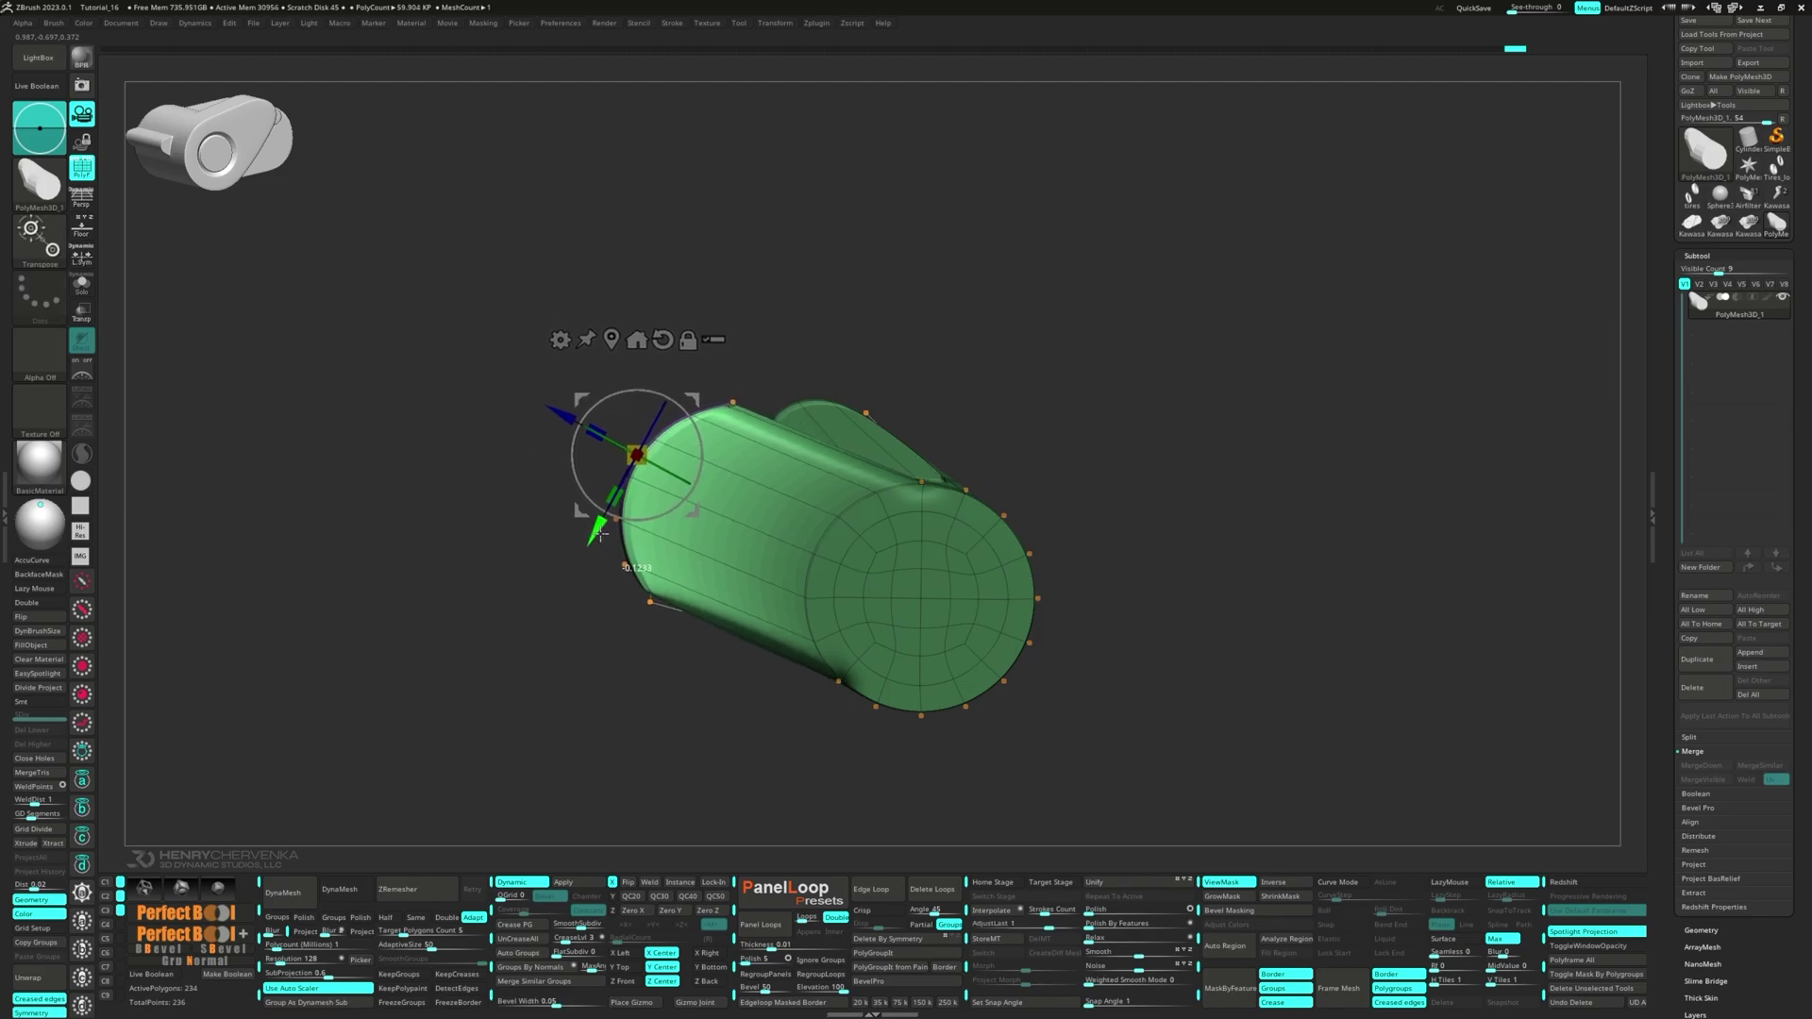
left_click_drag(680, 670, 748, 582)
left_click(779, 543, "alt")
mouse_move(702, 511)
left_mouse_down()
mouse_move(588, 458)
mouse_move(813, 599)
mouse_move(704, 613)
mouse_move(633, 674)
mouse_move(585, 661)
left_mouse_up()
key("q")
key("ctrl+w")
- Set the edge action to Crease with a partial edge loop and crease the long edges on the second arm's side
right_click_drag(985, 574, 958, 519)
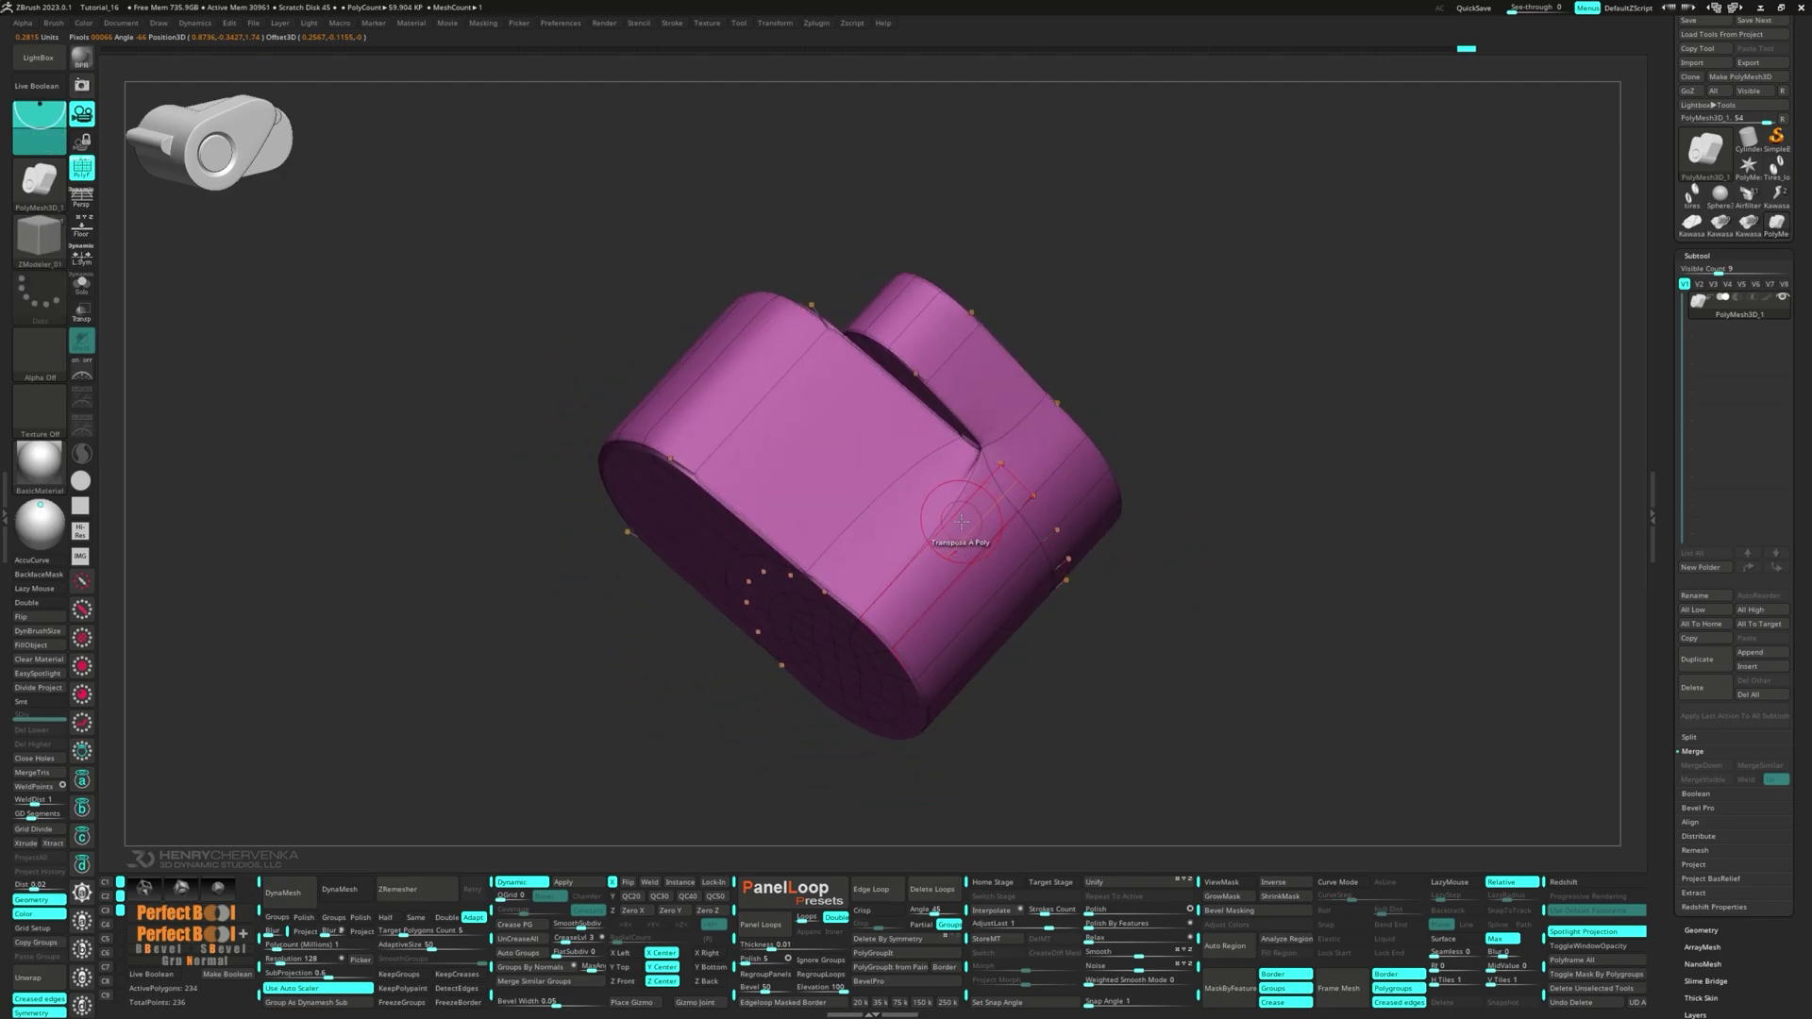
key("space")
left_click(901, 568)
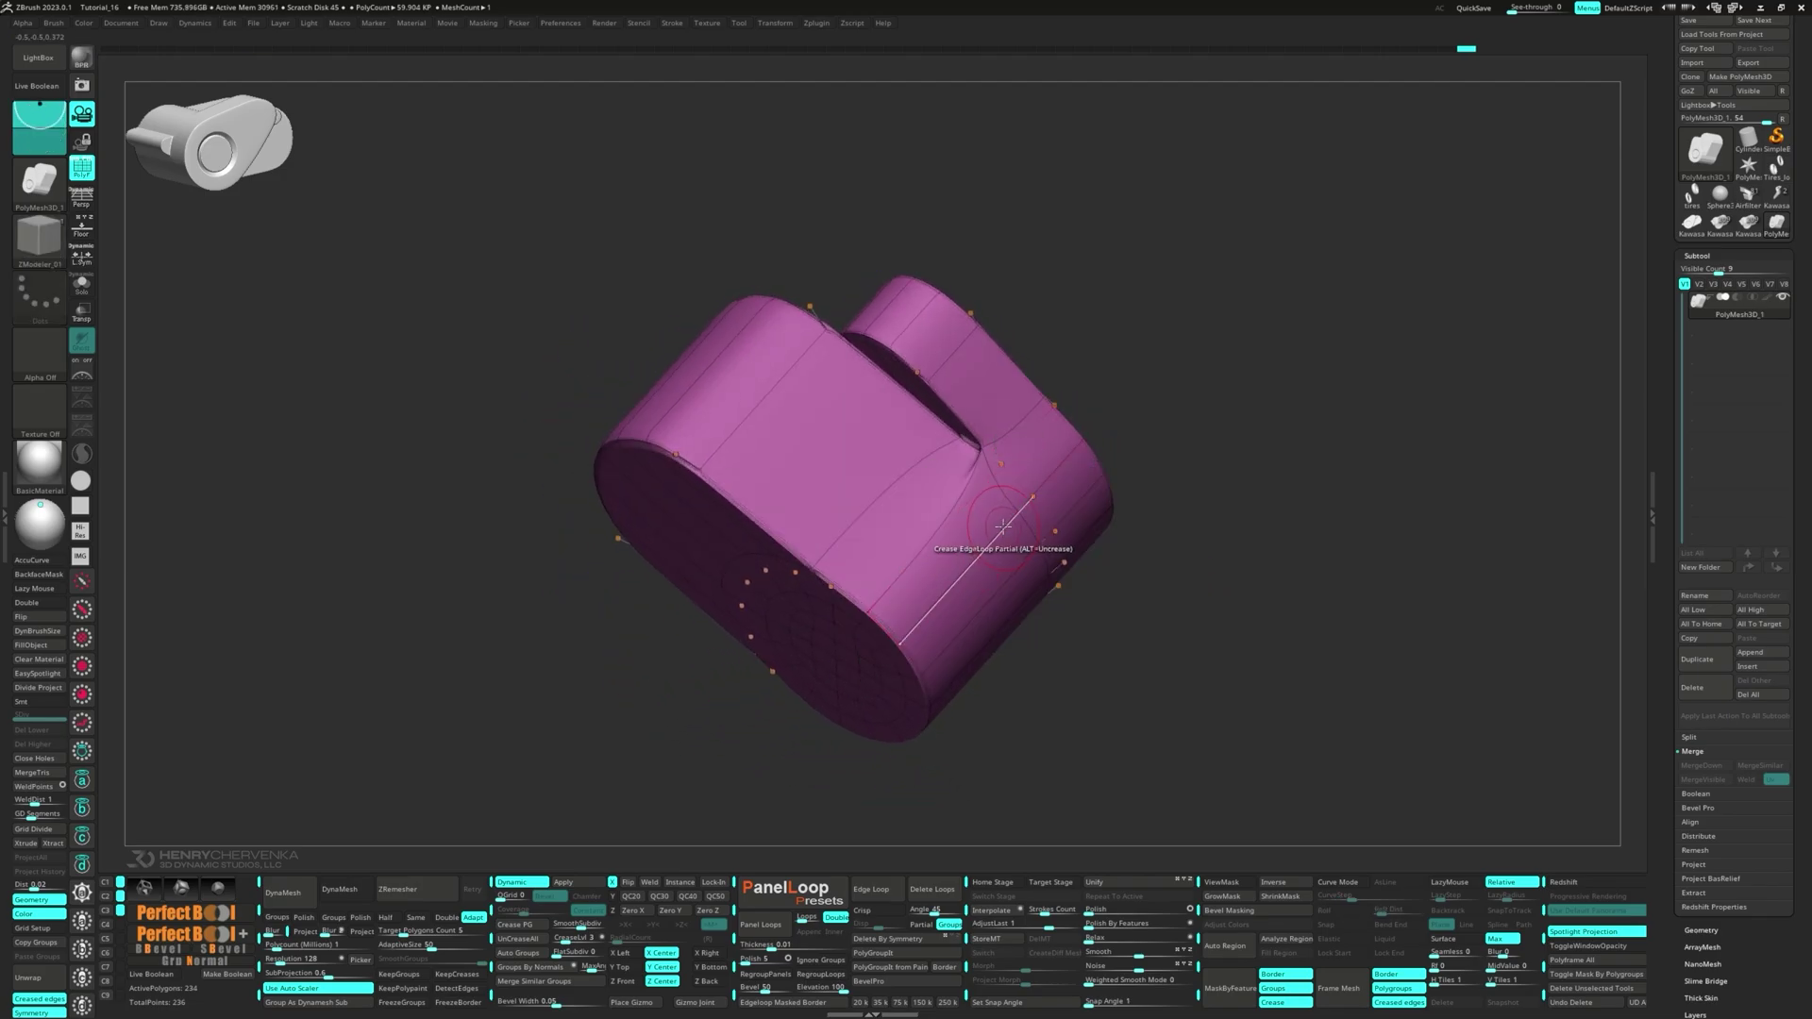
right_click_drag(1009, 491, 843, 557)
- Insert a single edge loop midway through the first arm's thickness in the side view
key("ctrl+2")
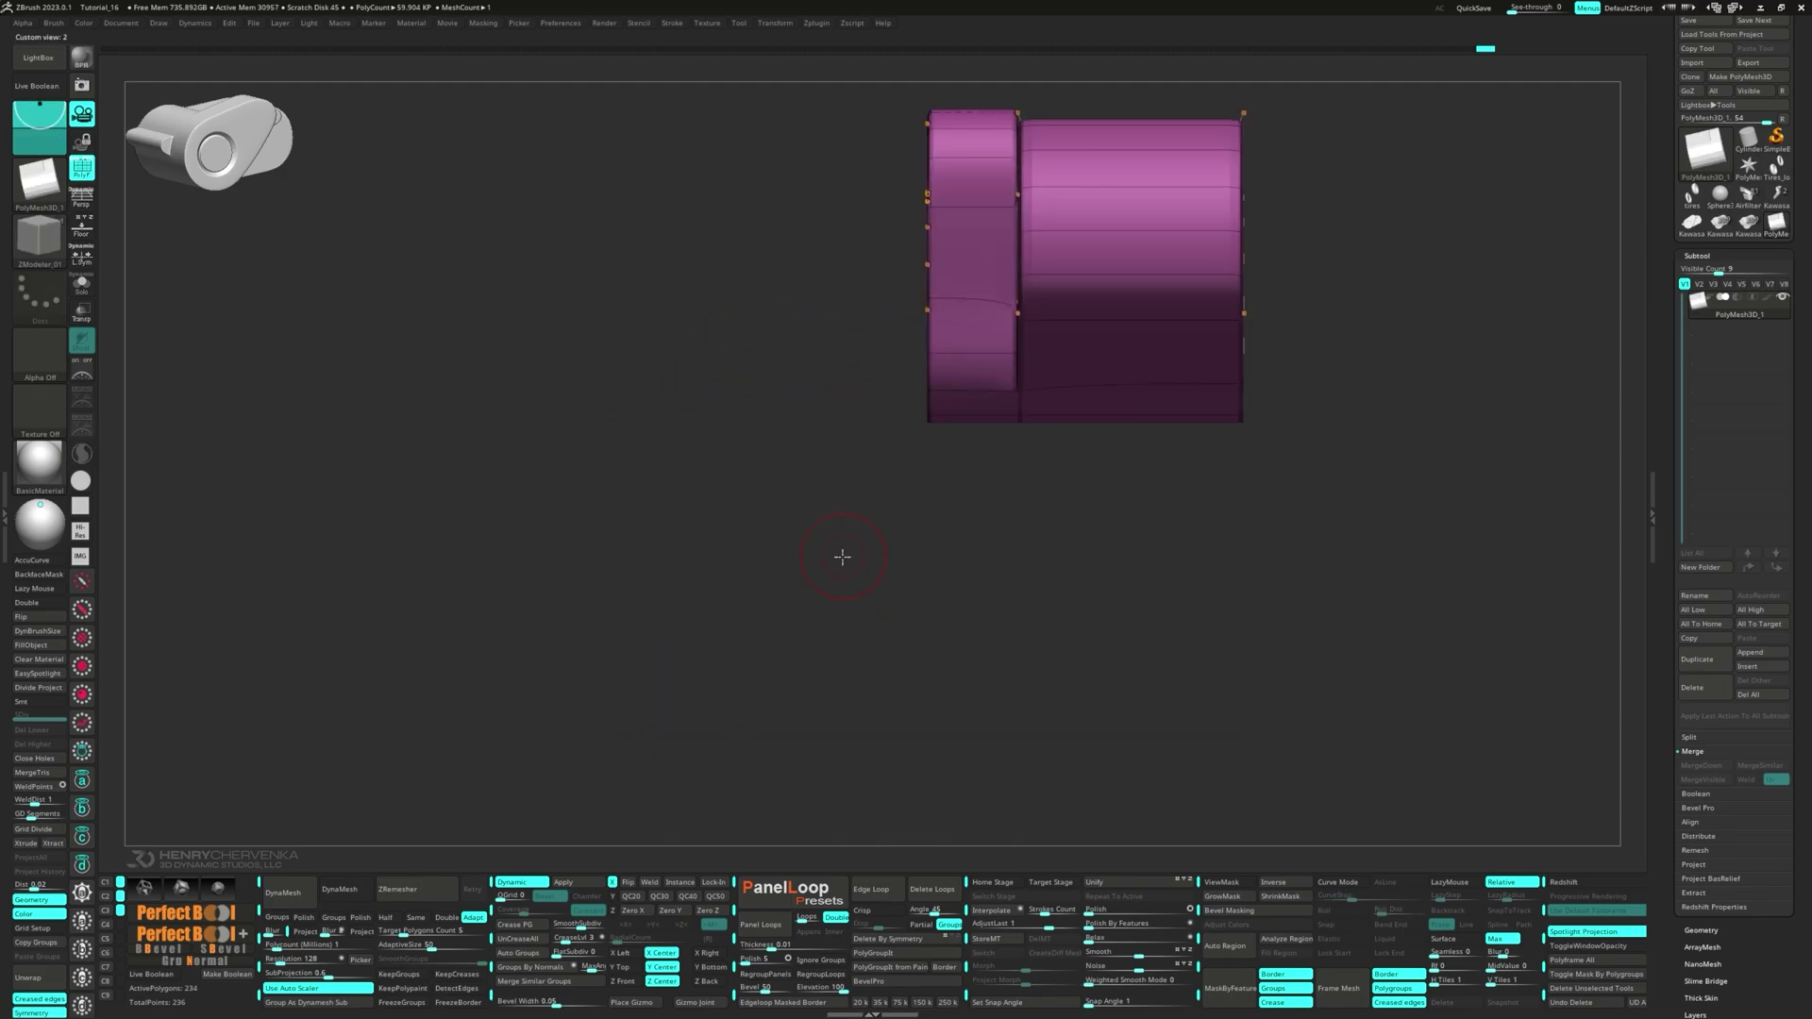
key("space")
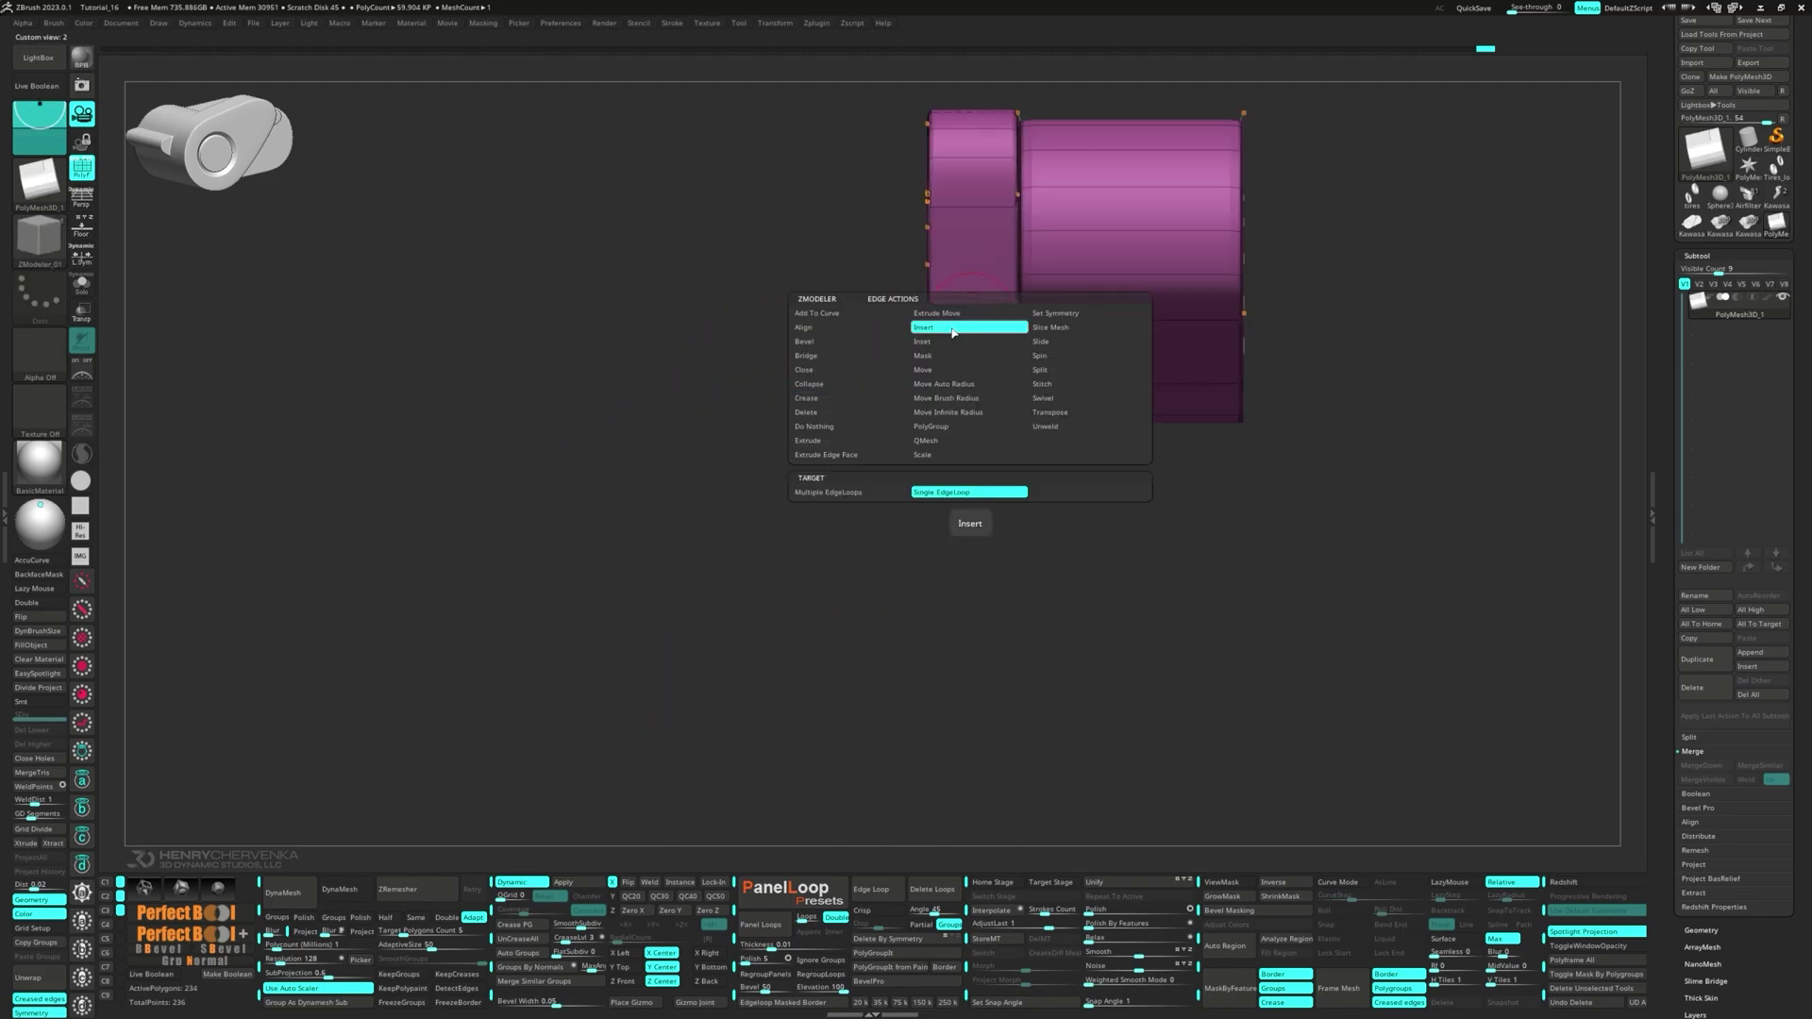
left_click(953, 331)
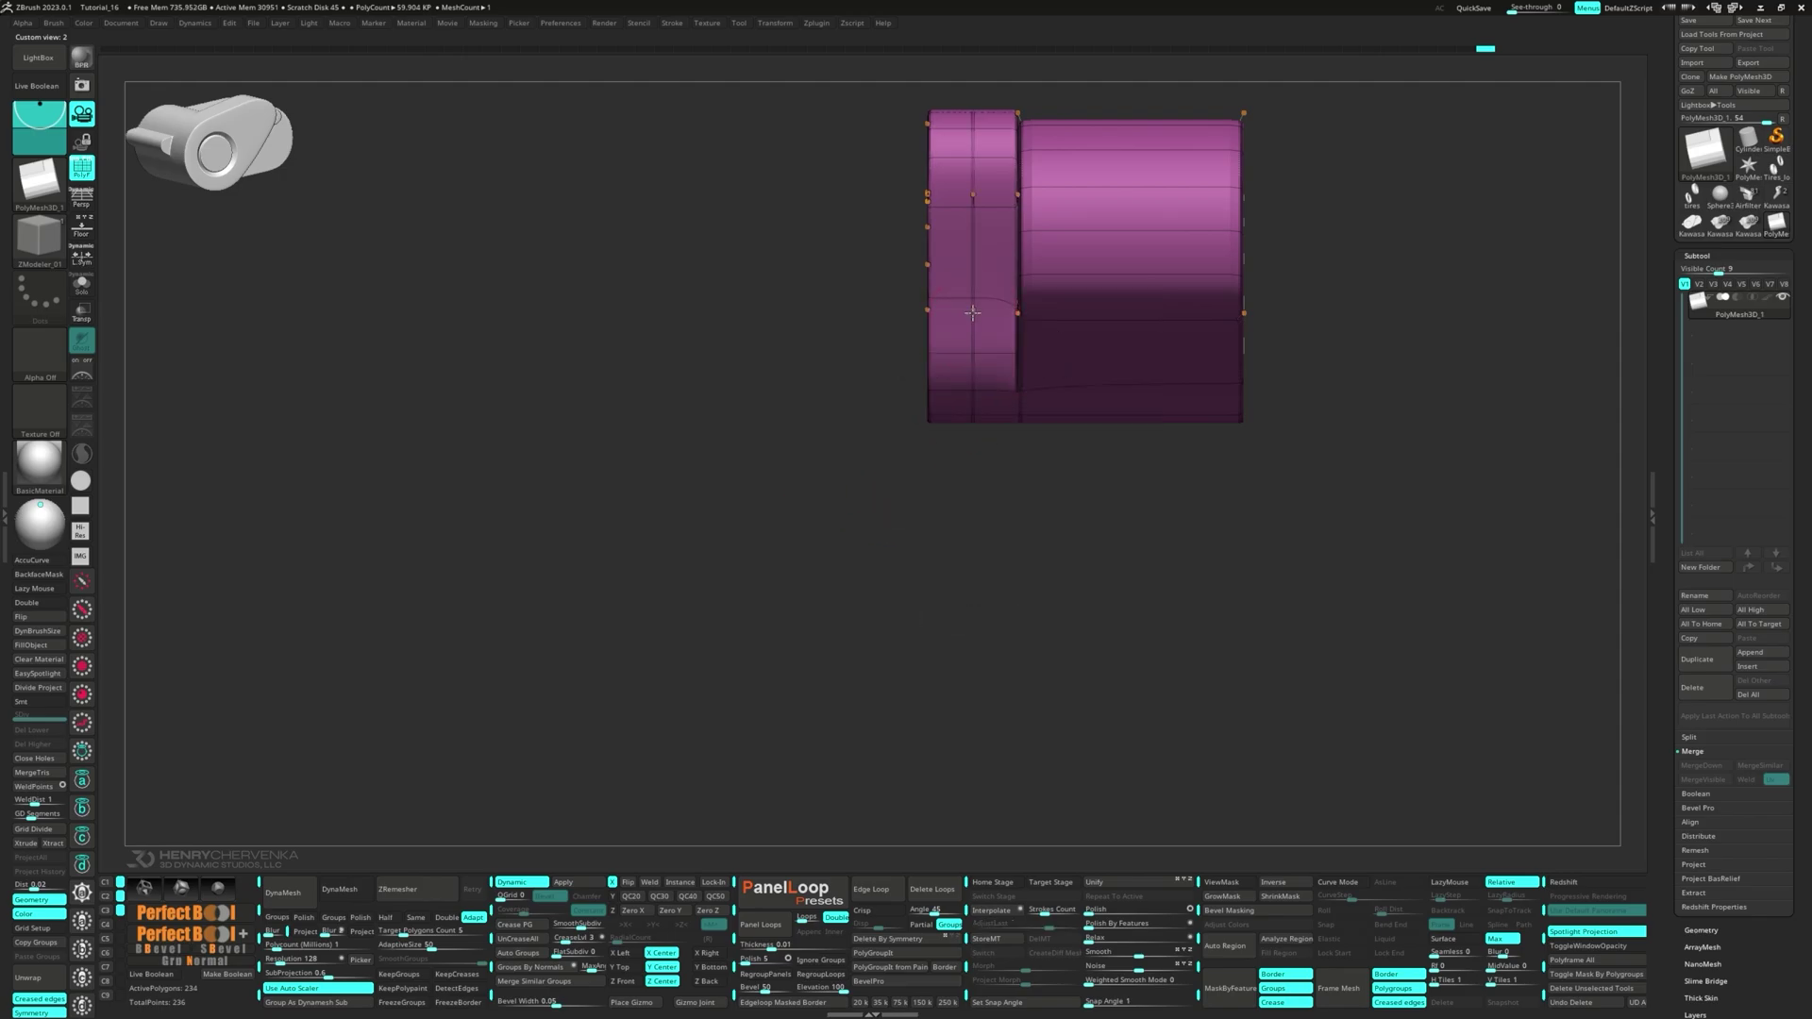
right_click_drag(1007, 347, 922, 330, "alt")
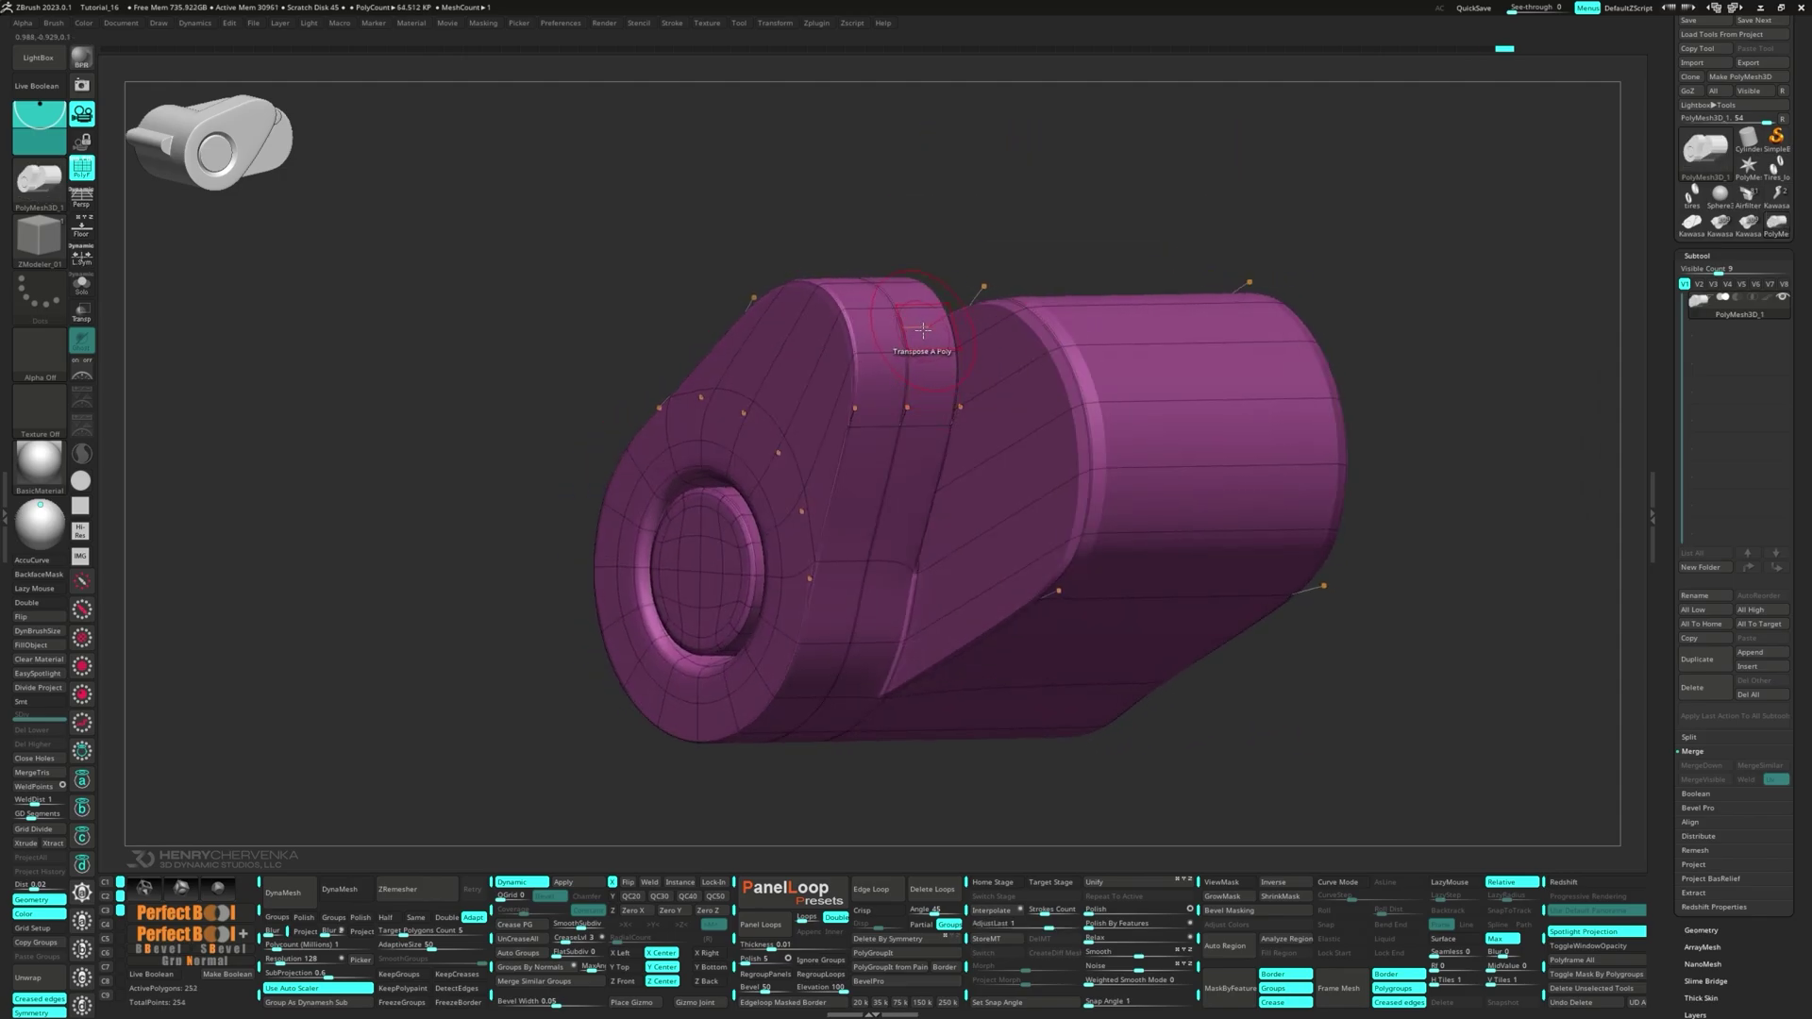
- Turn off the smoothed preview and extrude the two side faces at the arm's upper tip outward into a small tab
key("shift+d")
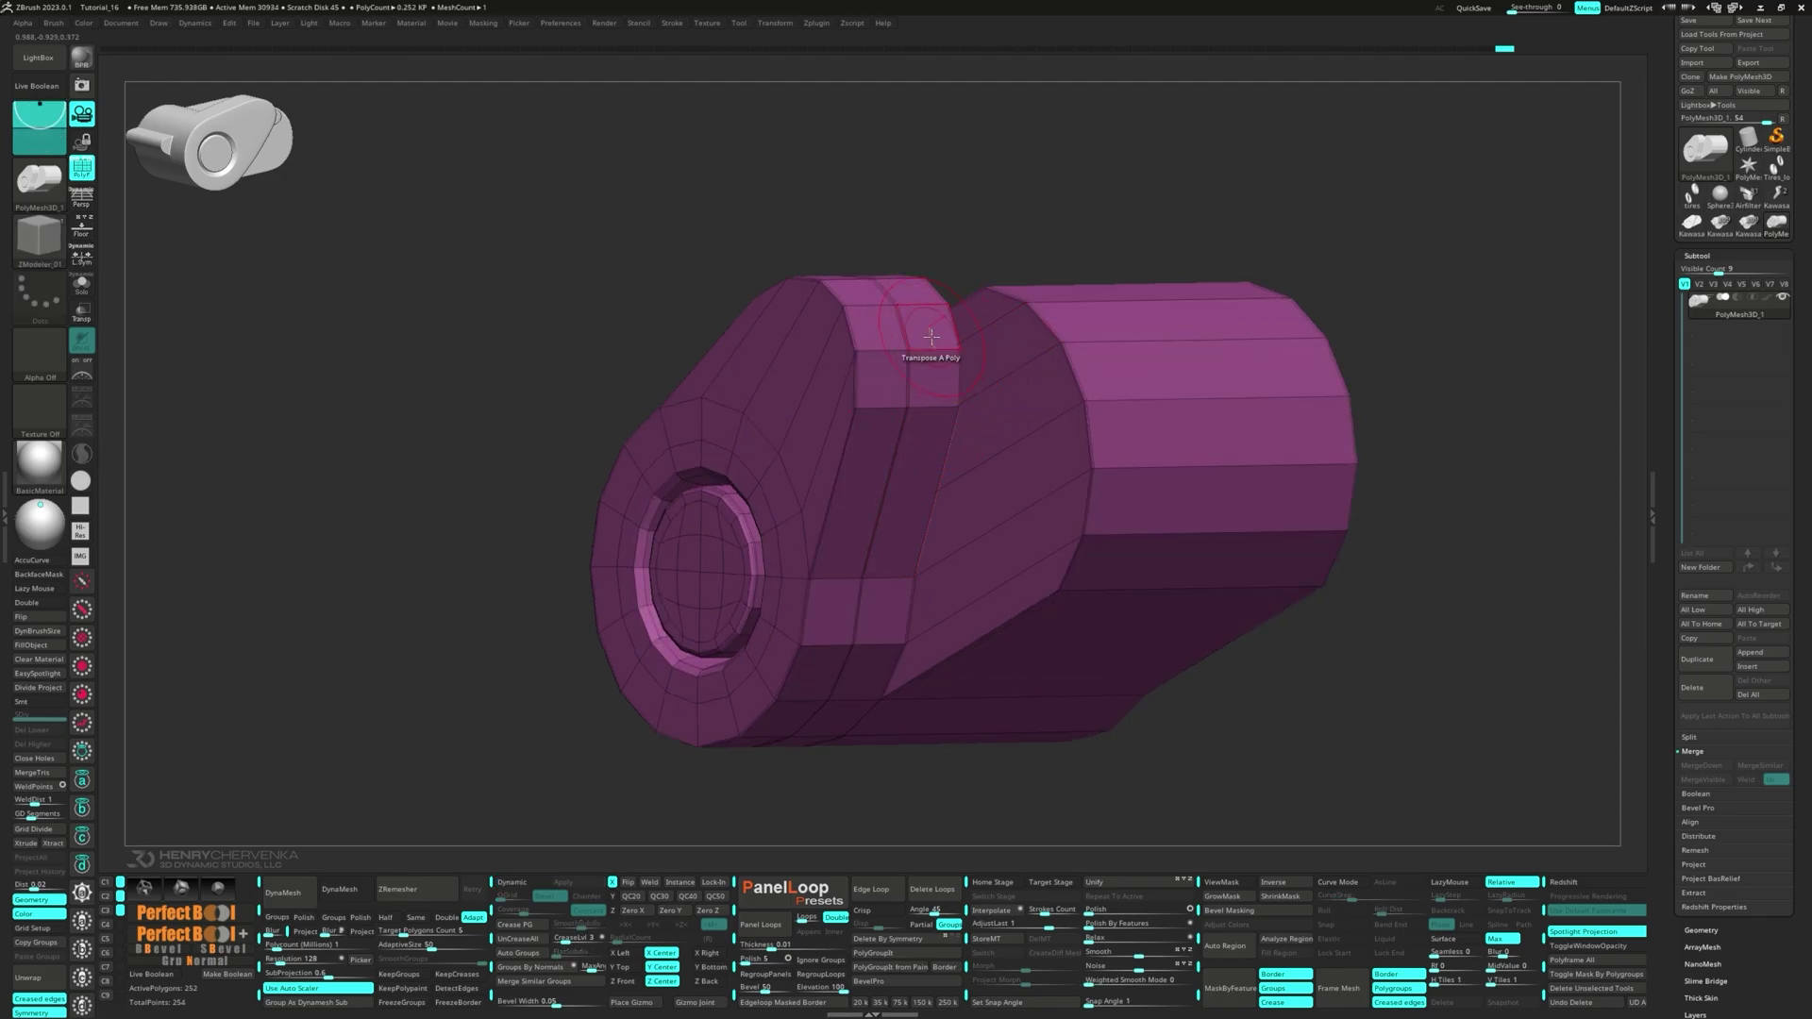
key("space")
mouse_move(934, 411)
right_mouse_down()
mouse_move(937, 393)
mouse_move(941, 416)
right_mouse_up()
left_click_drag(936, 379, 1009, 380)
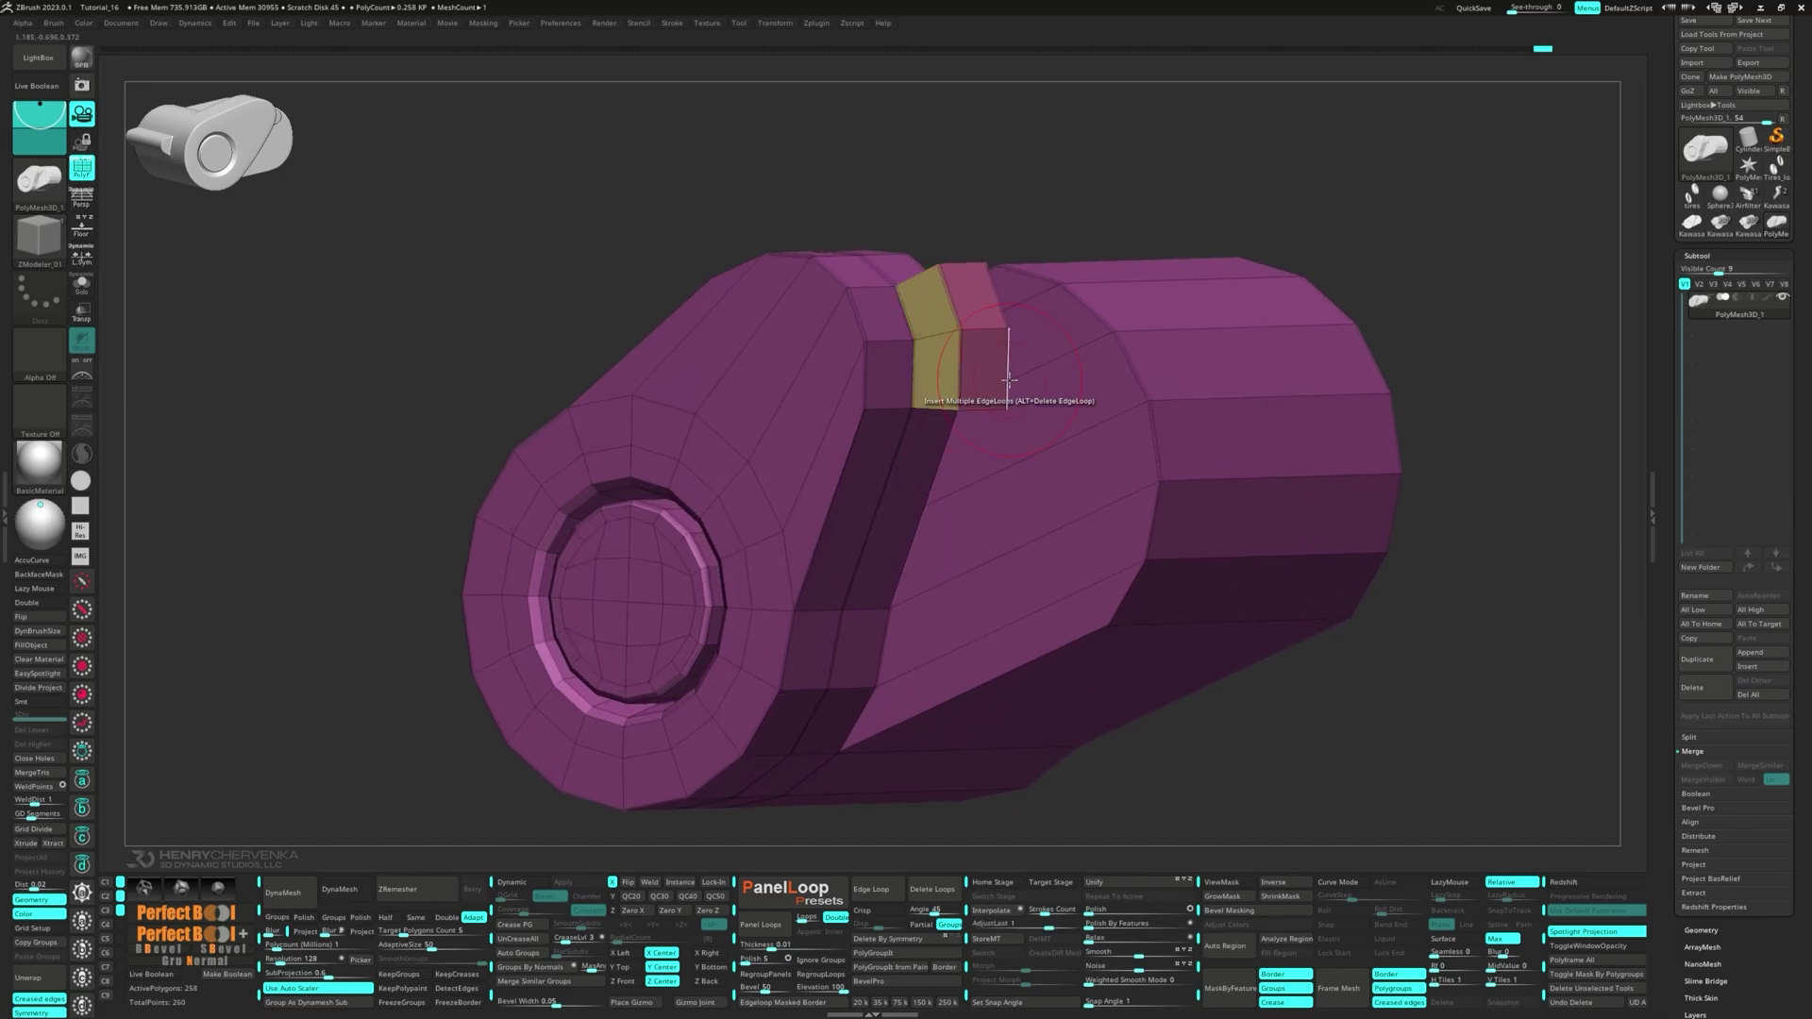
key("1")
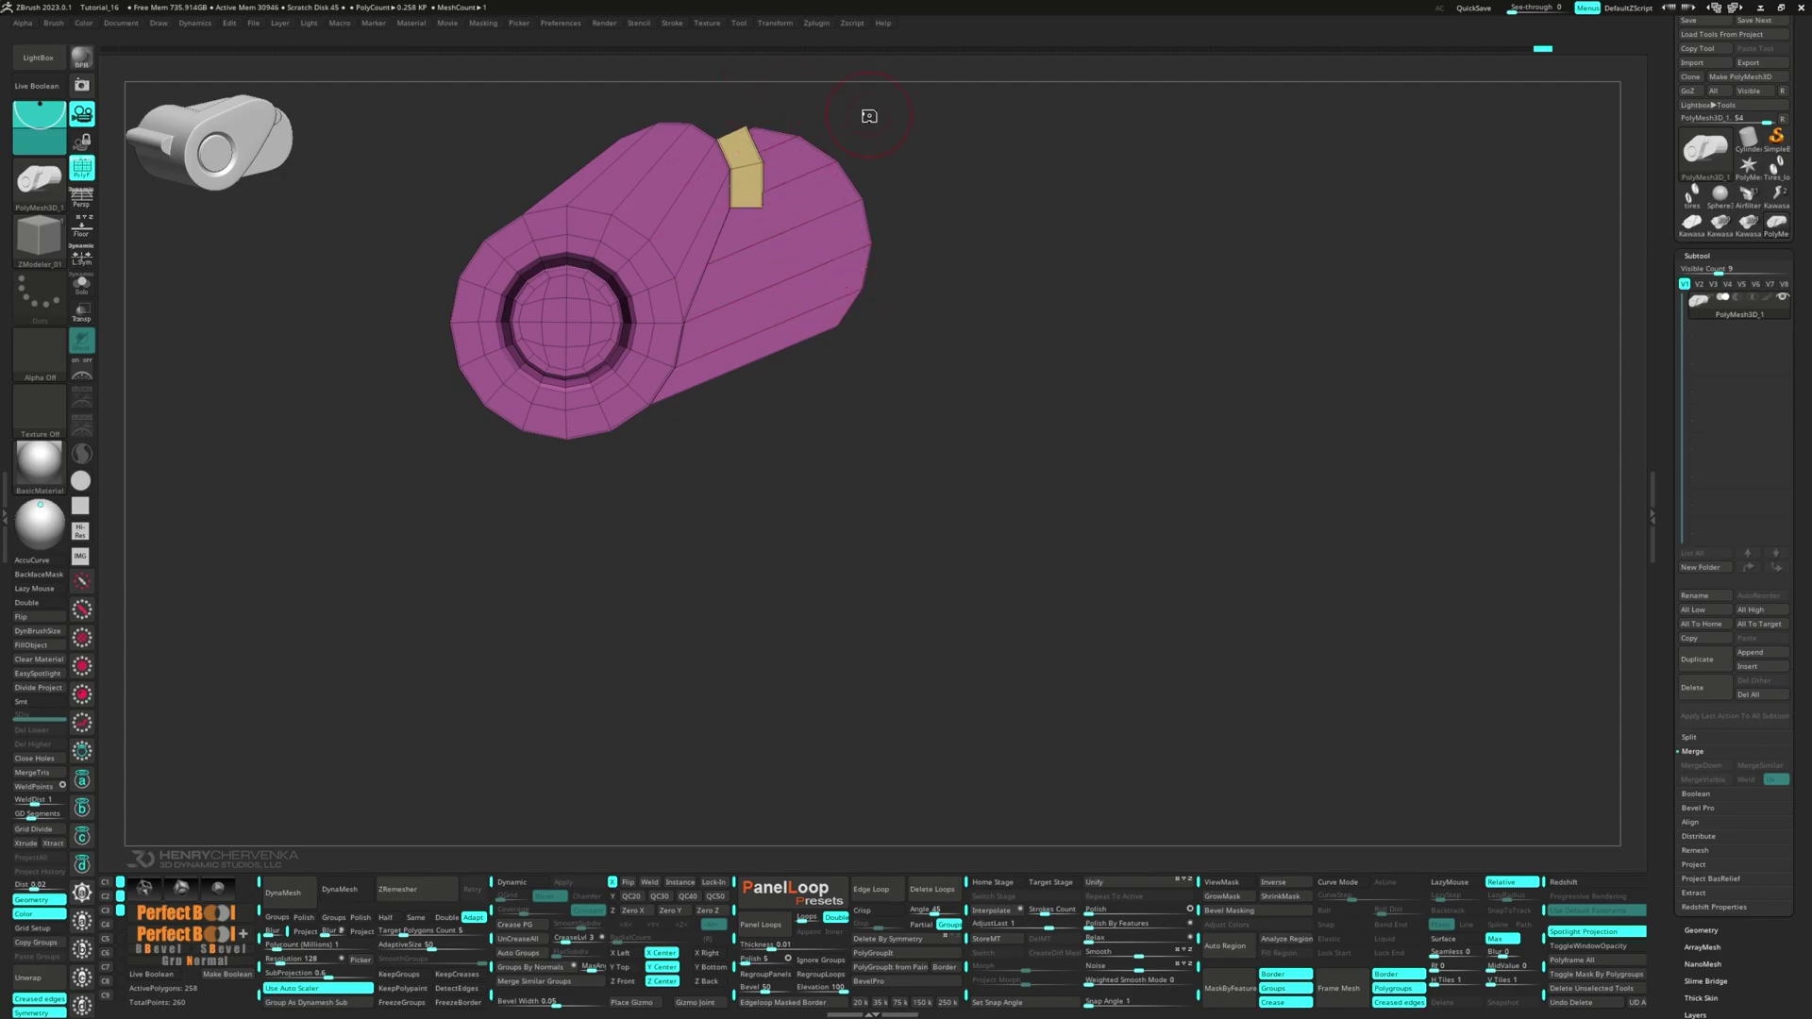
- Pull the small tab's points with the Move brush in the front view to give it a tapered profile
key("grave")
left_click(981, 74)
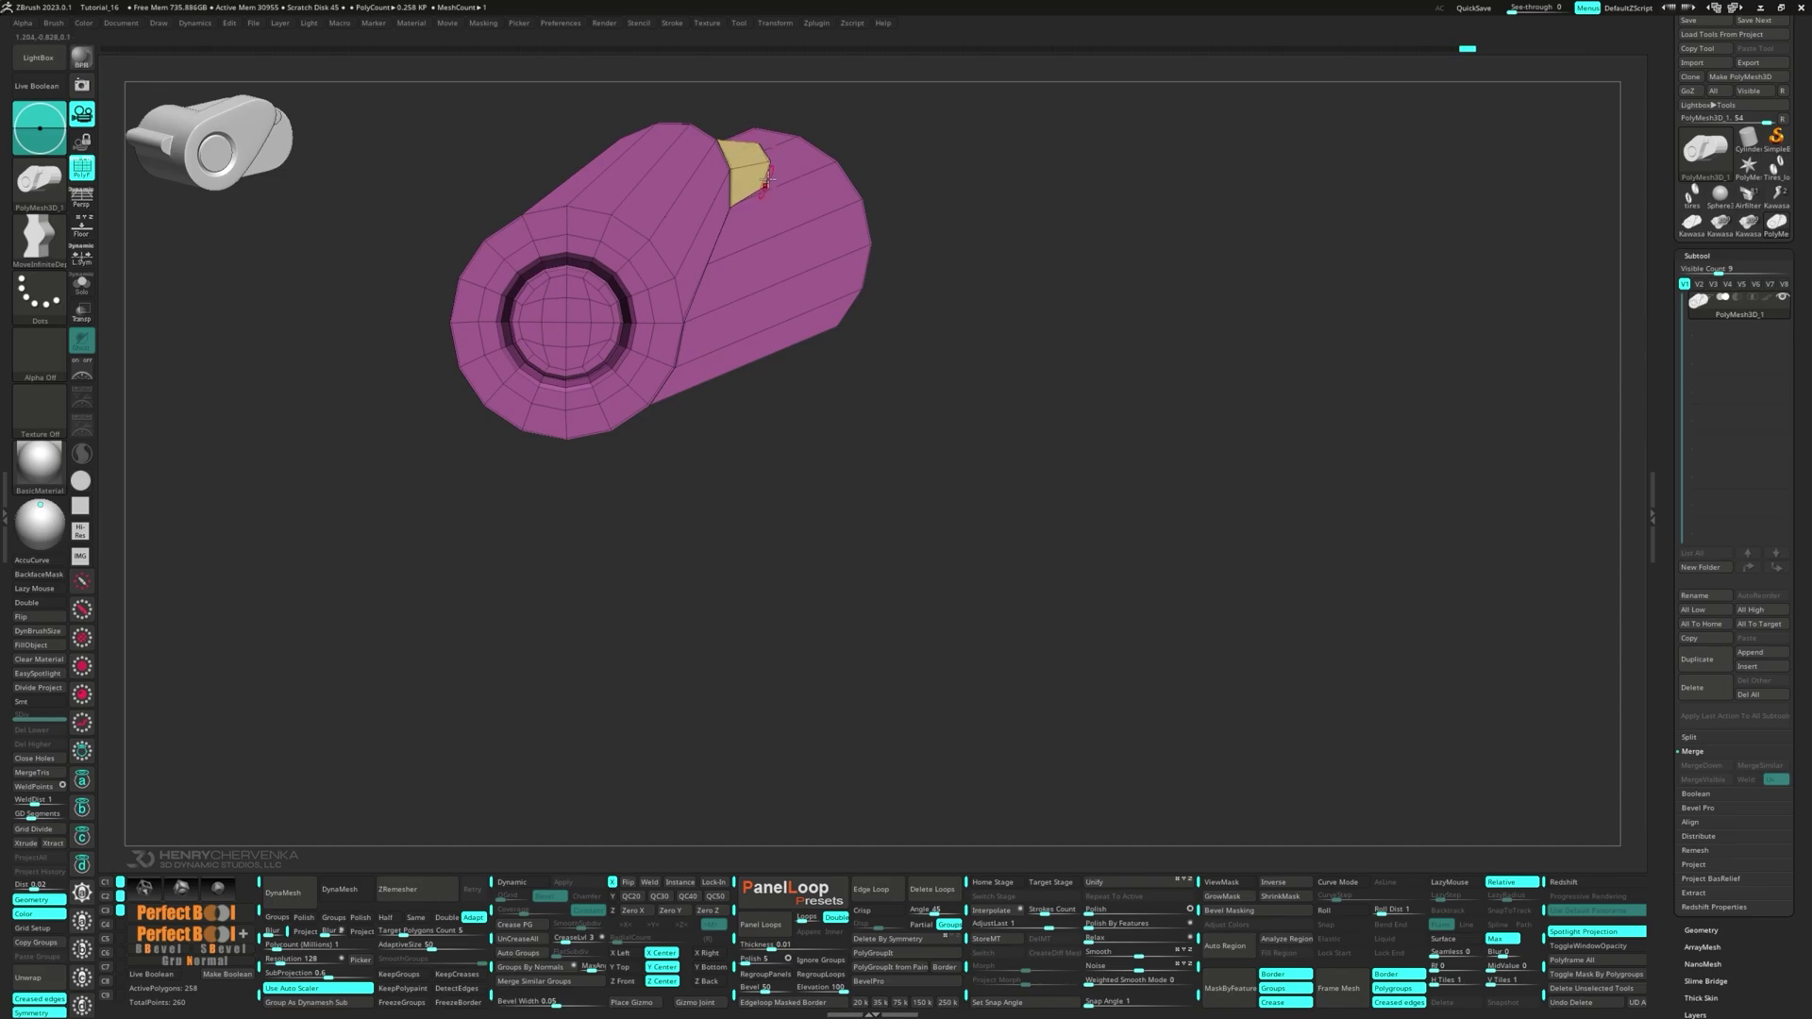
right_click_drag(769, 180, 802, 179)
mouse_move(803, 179)
right_mouse_down("ctrl")
mouse_move(827, 180)
mouse_move(770, 170)
right_mouse_up("ctrl")
- Restore the smoothed ZModeler view and crease the edges around the small upper tab
key("d")
key("space")
left_click(787, 102)
mouse_move(787, 102)
right_mouse_down()
mouse_move(782, 156)
mouse_move(810, 211)
mouse_move(735, 257)
right_mouse_up()
key("space")
left_click(687, 295)
right_click_drag(703, 182, 816, 247)
right_click_drag(816, 247, 821, 287, "ctrl")
- Insert an edge loop on the small upper tab and crease its edges with a partial edge loop
key("space")
left_click(820, 321)
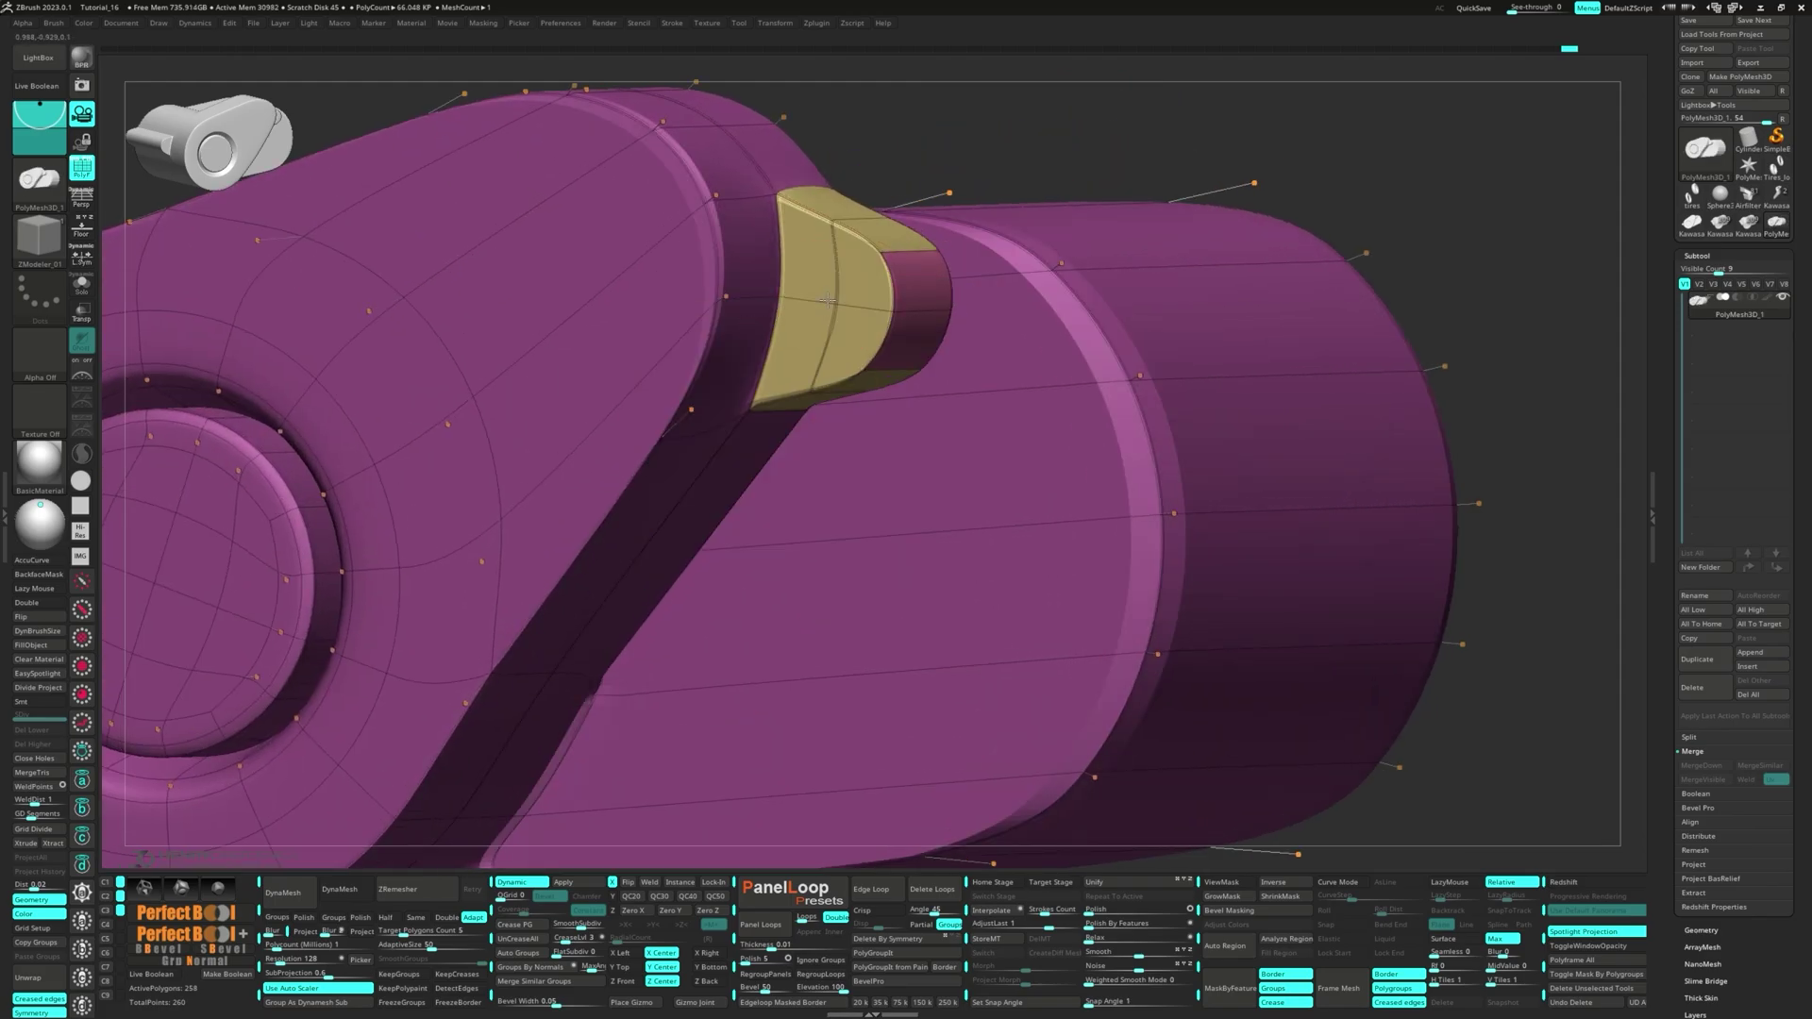
left_click(842, 310)
key("space")
left_click(741, 348)
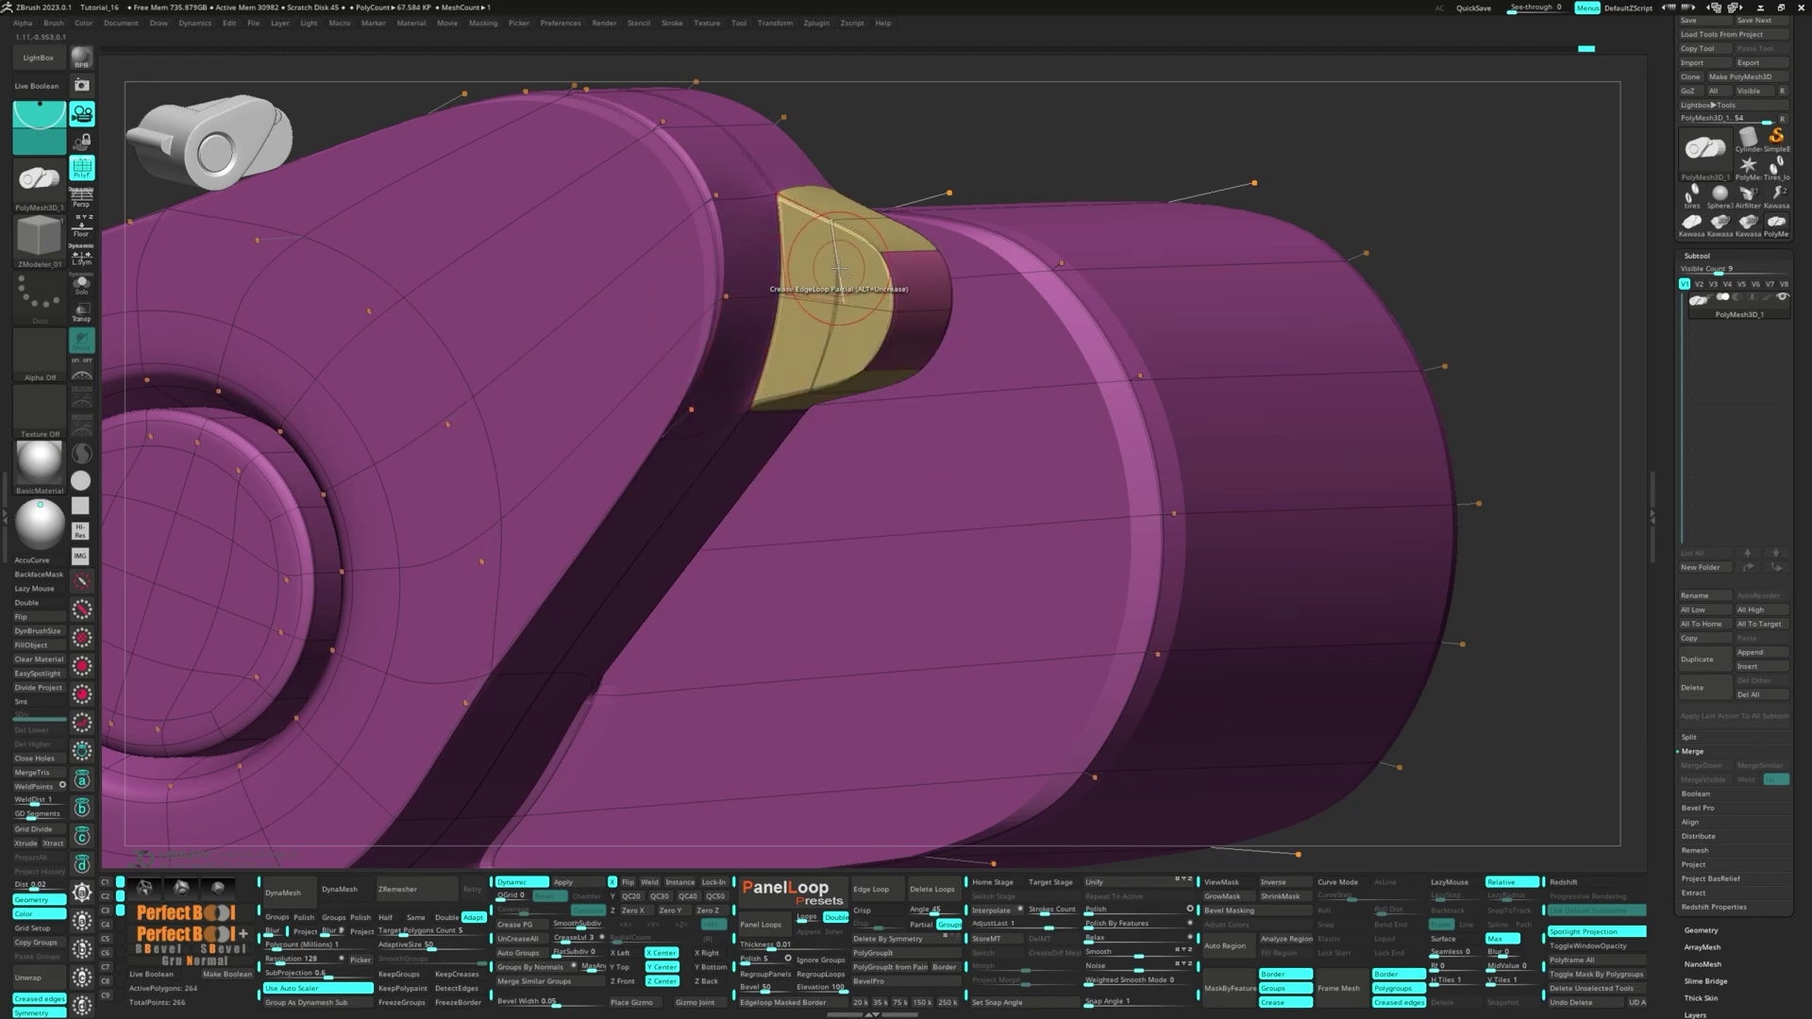
left_click(834, 300)
- Regroup the whole mesh as one polygroup and hide the polyframe
right_click_drag(823, 357, 799, 553, "ctrl")
key("ctrl+w")
key("shift+f")
left_click_drag(799, 552, 883, 280)
left_click(874, 269)
- Set the edge action to Align with an edge strip and align the cross edges along the wide arm's straight side
right_click_drag(934, 393, 869, 418, "ctrl")
key("space")
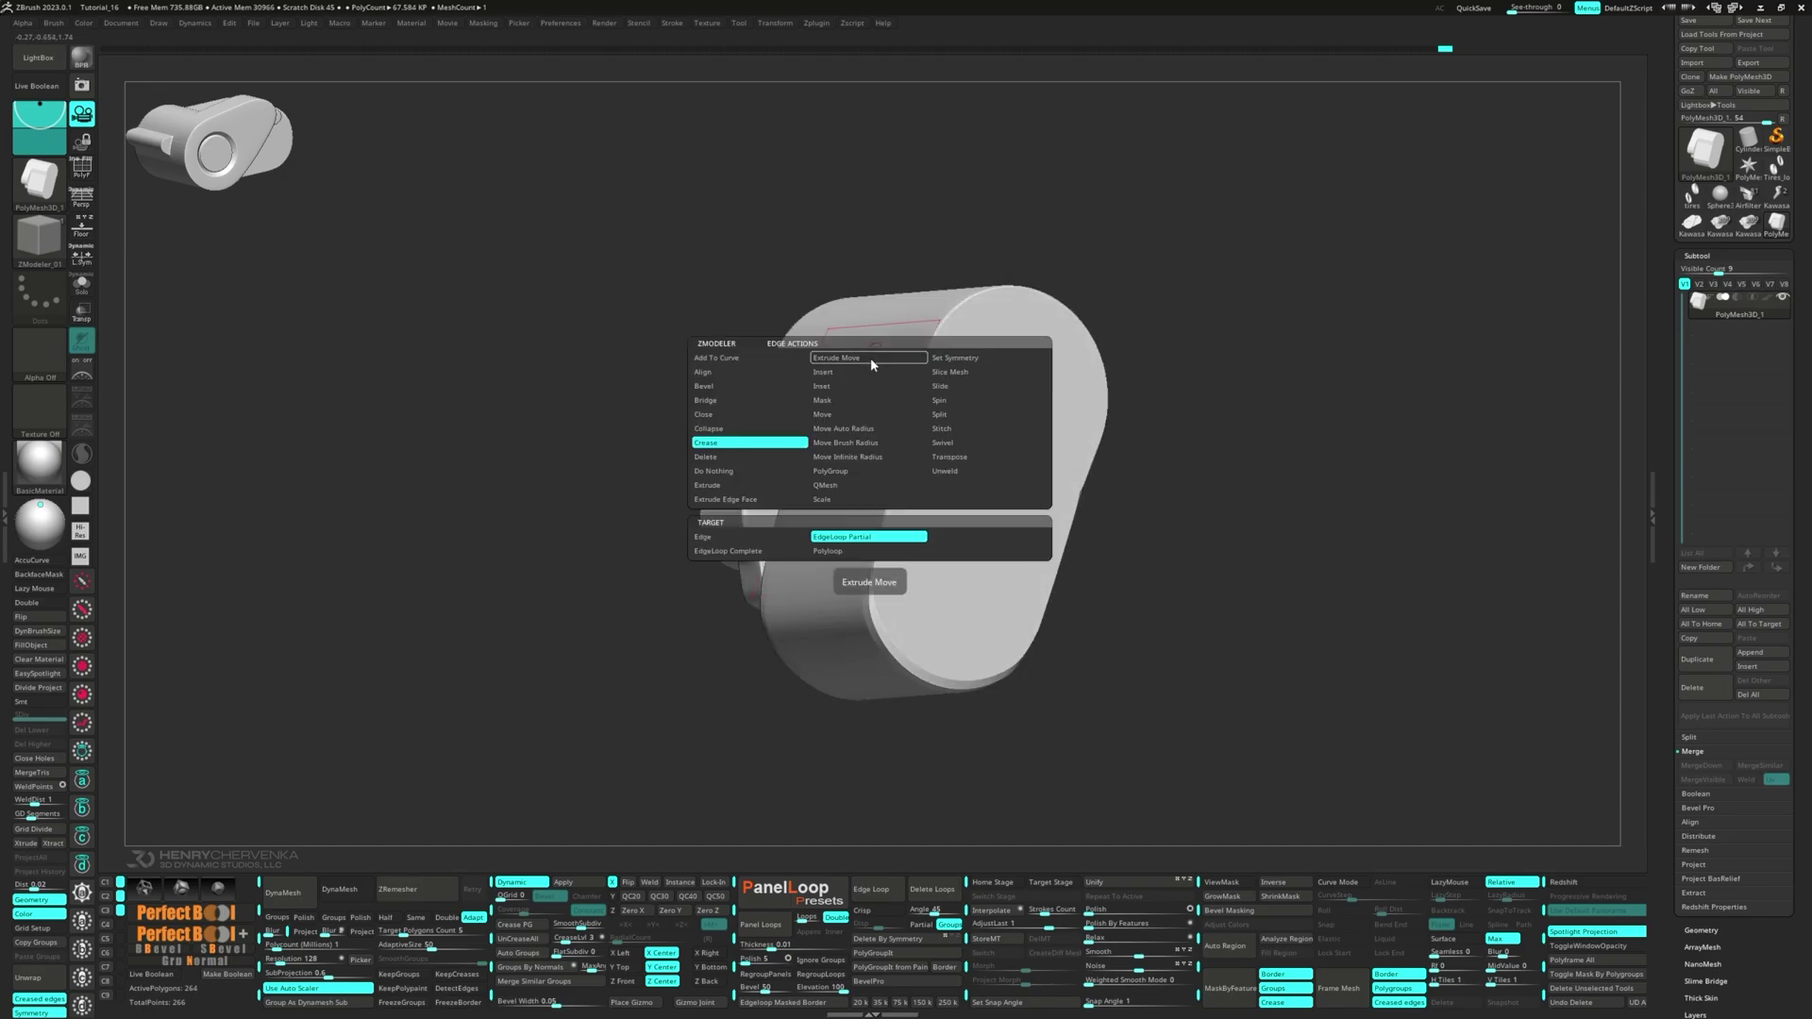
left_click(737, 374)
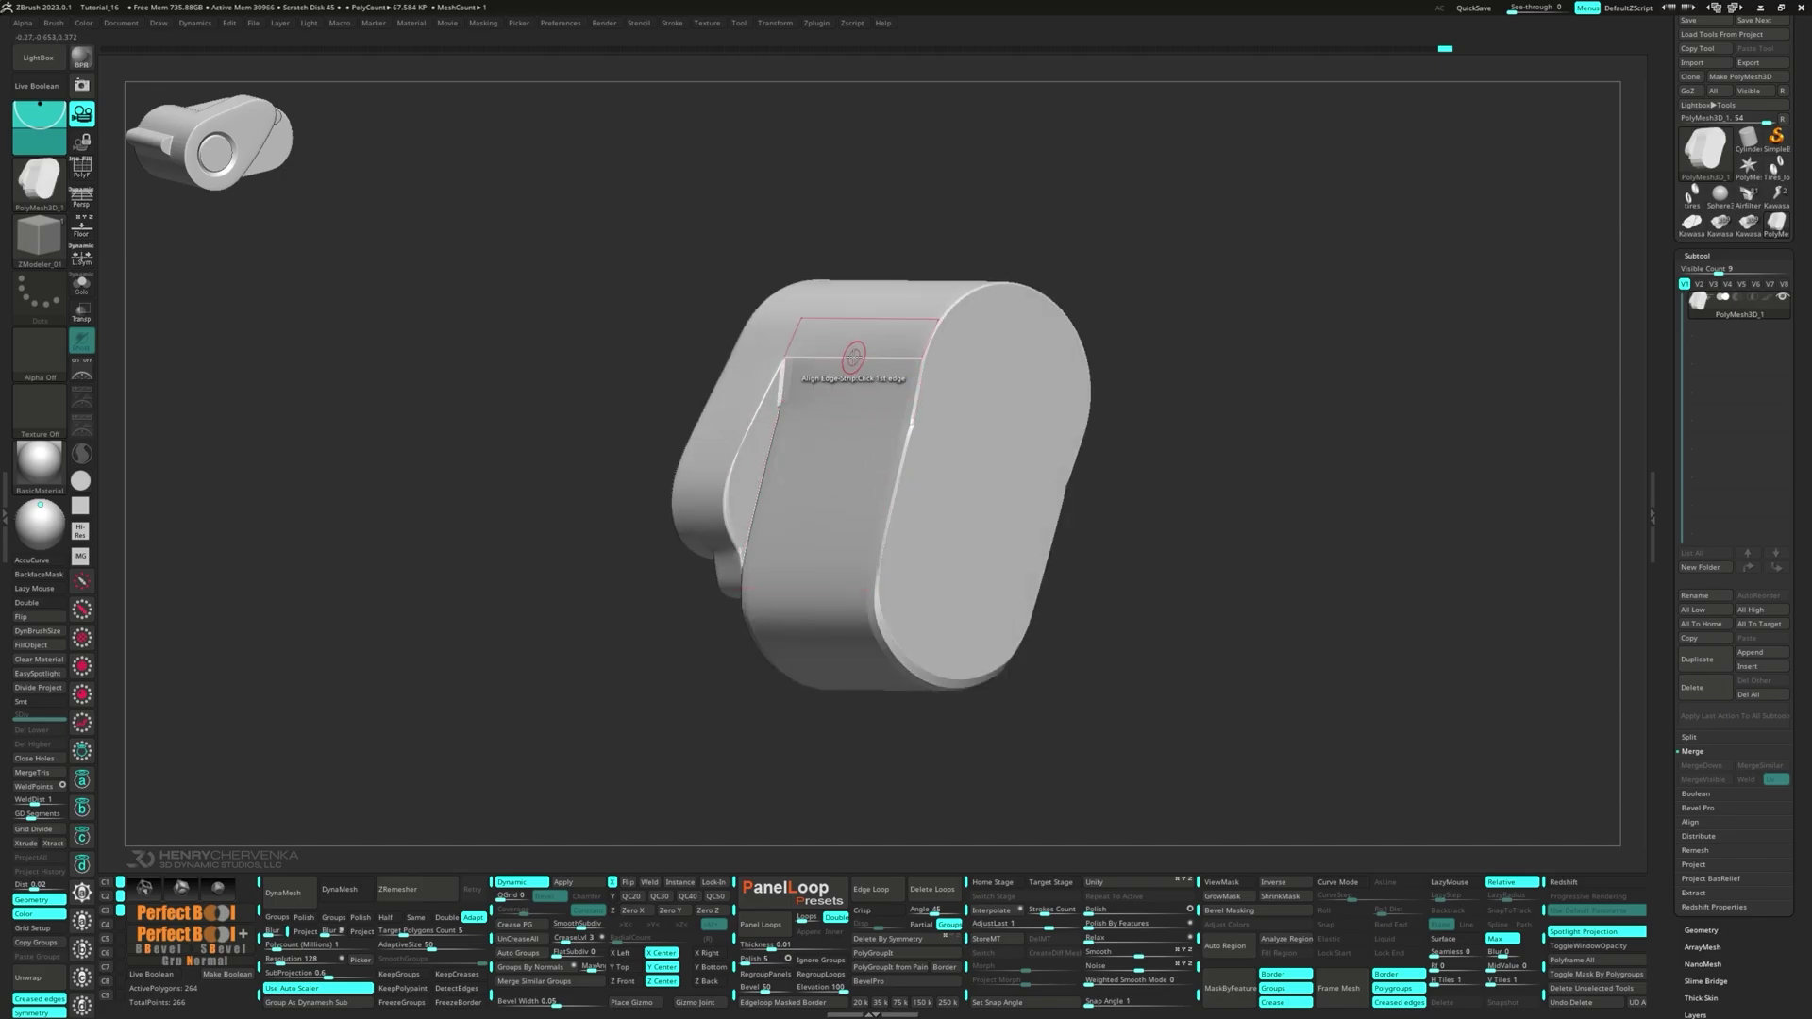
key("shift+f")
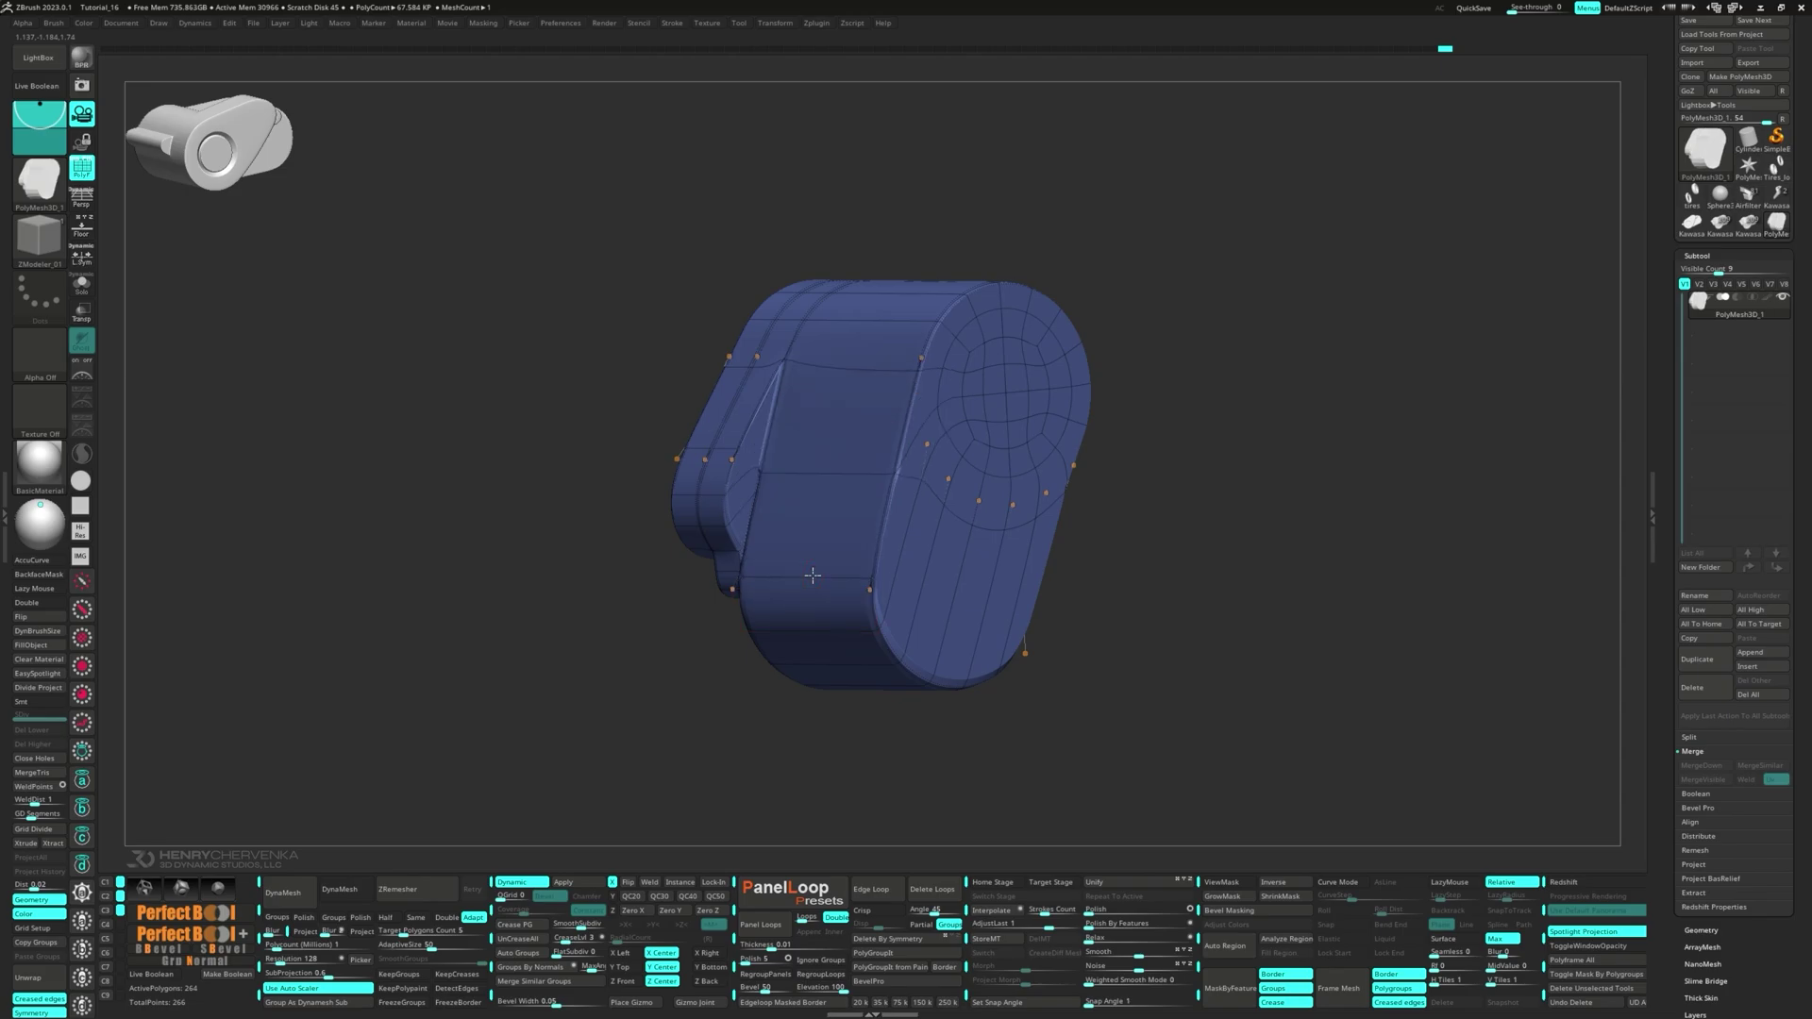
right_click_drag(812, 576, 896, 409)
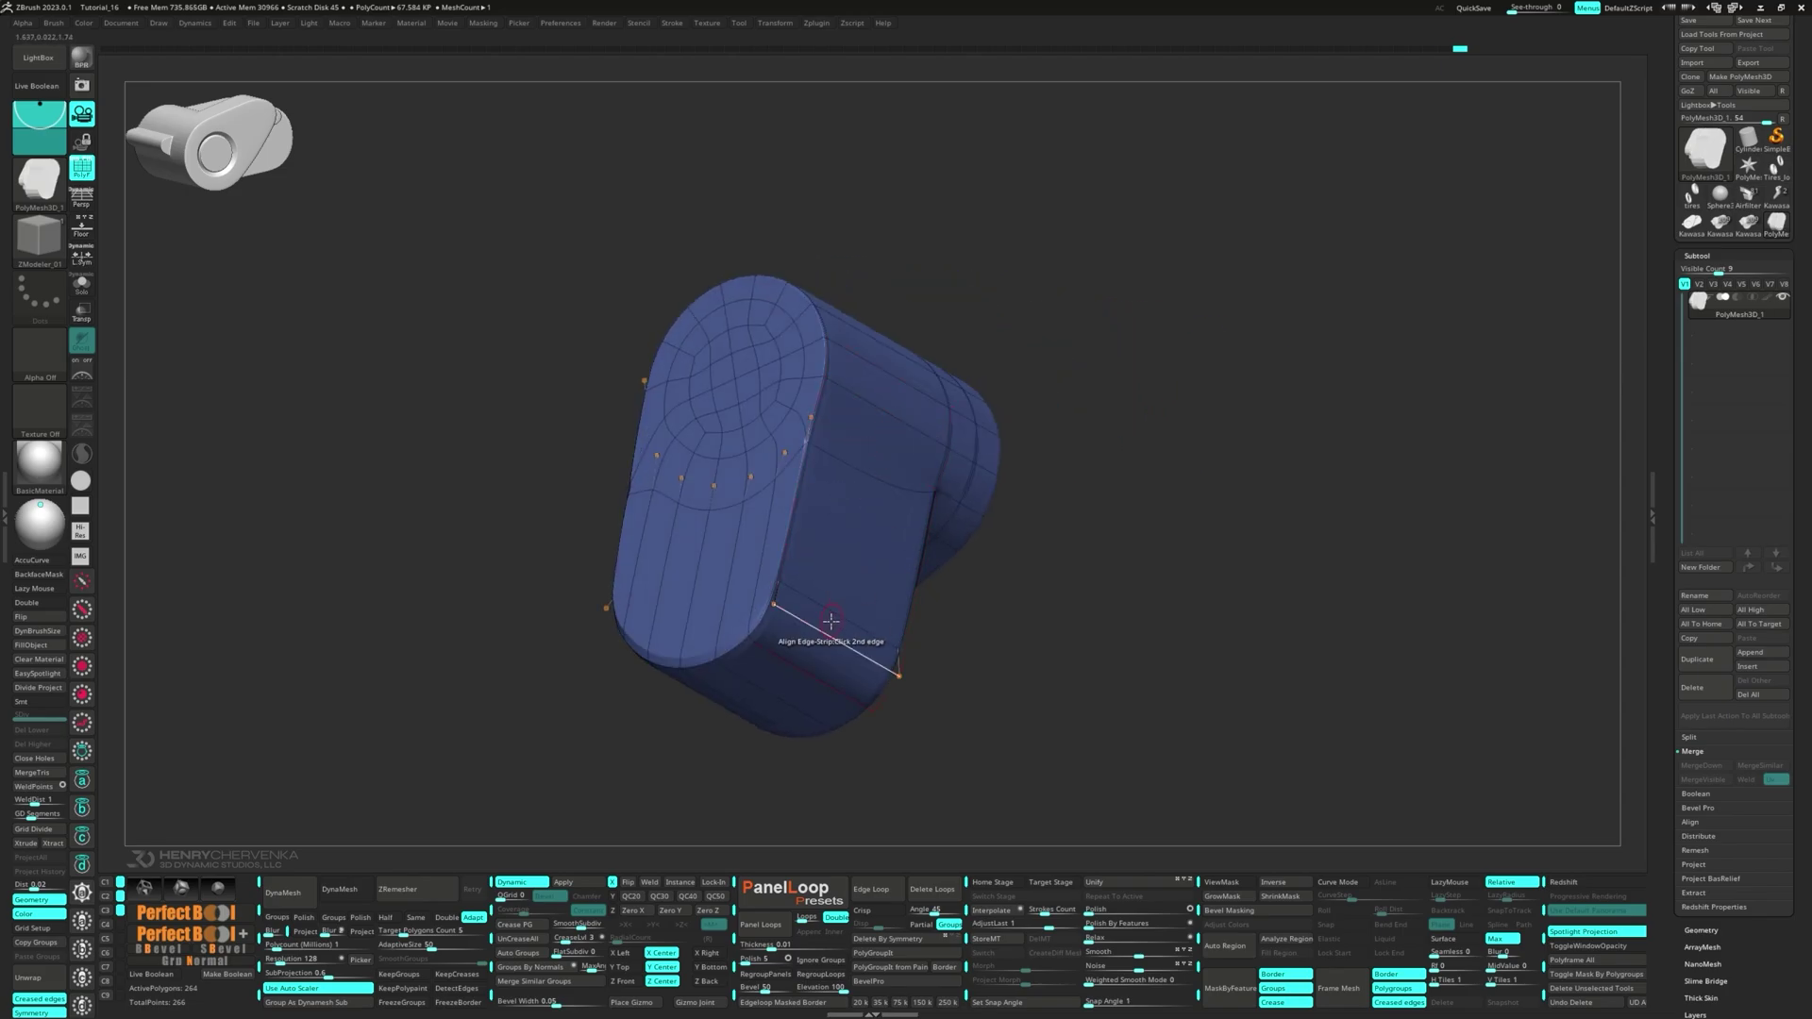
right_click_drag(854, 588, 818, 618)
right_click_drag(935, 474, 921, 539, "ctrl")
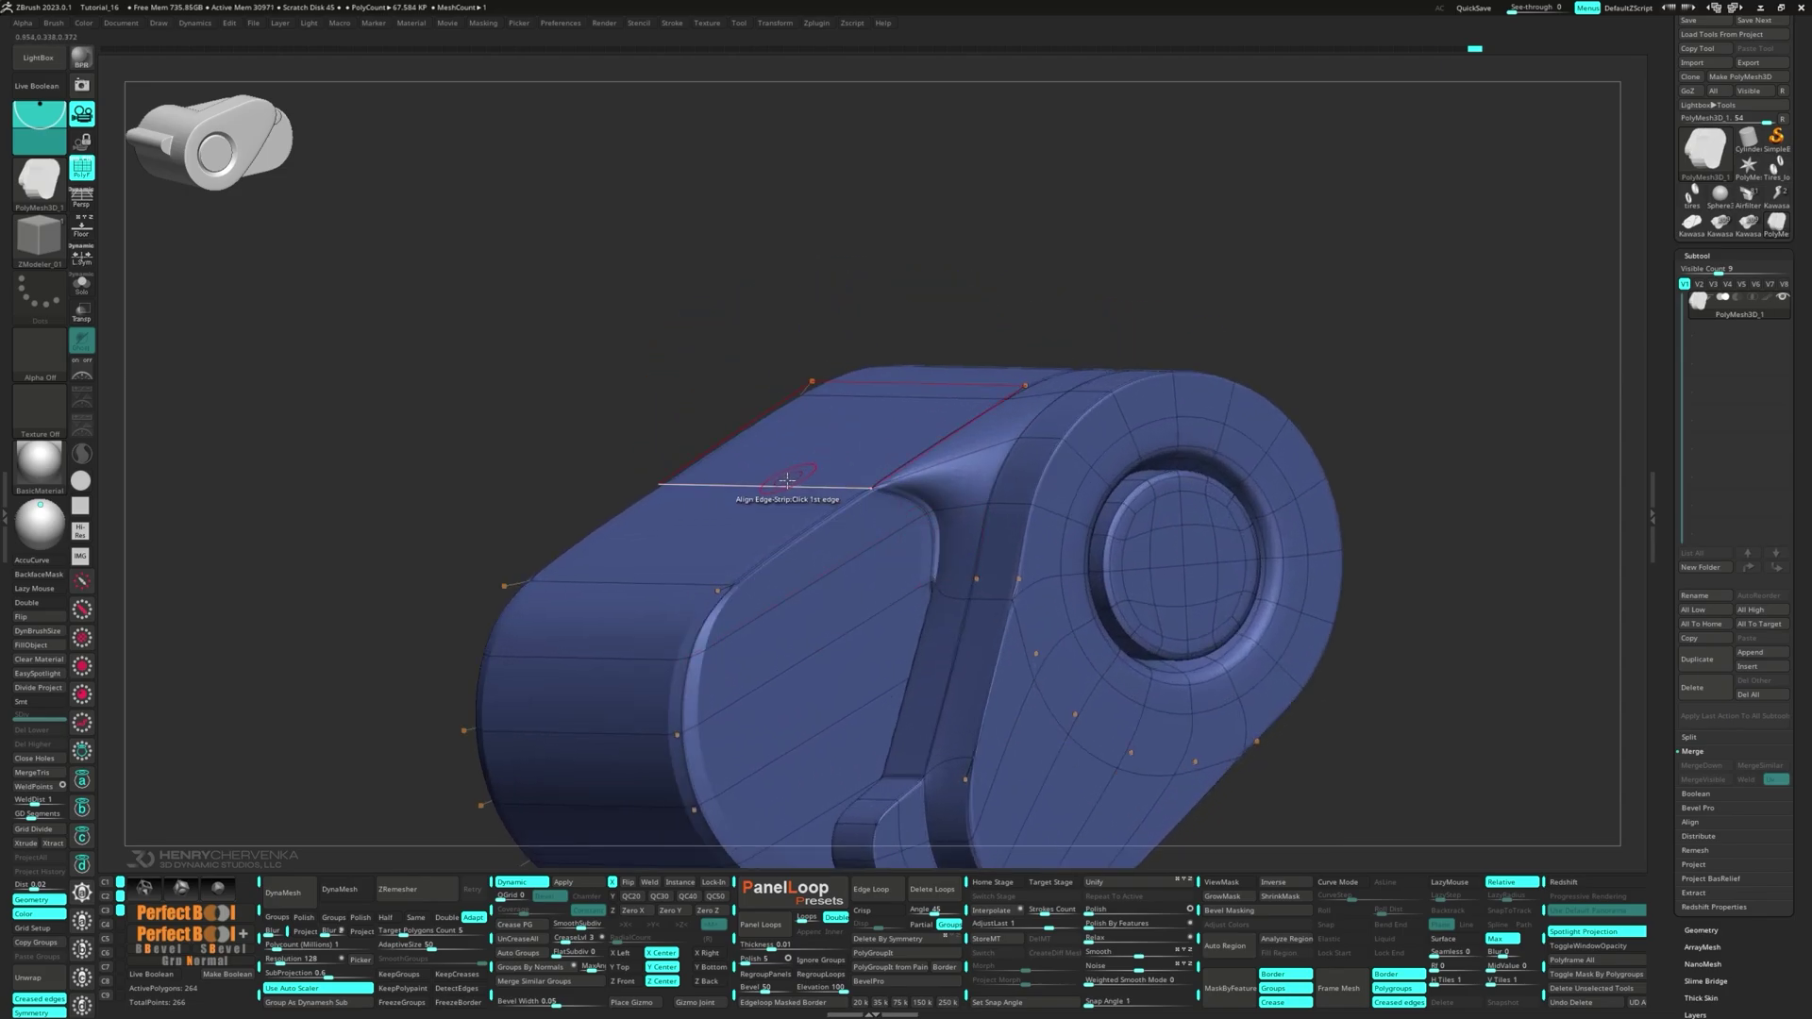
- Examine the low-poly edge flow of both arms and the round section from the back and side
key("space")
left_click(864, 516)
right_click_drag(820, 449, 798, 509)
key("shift+d")
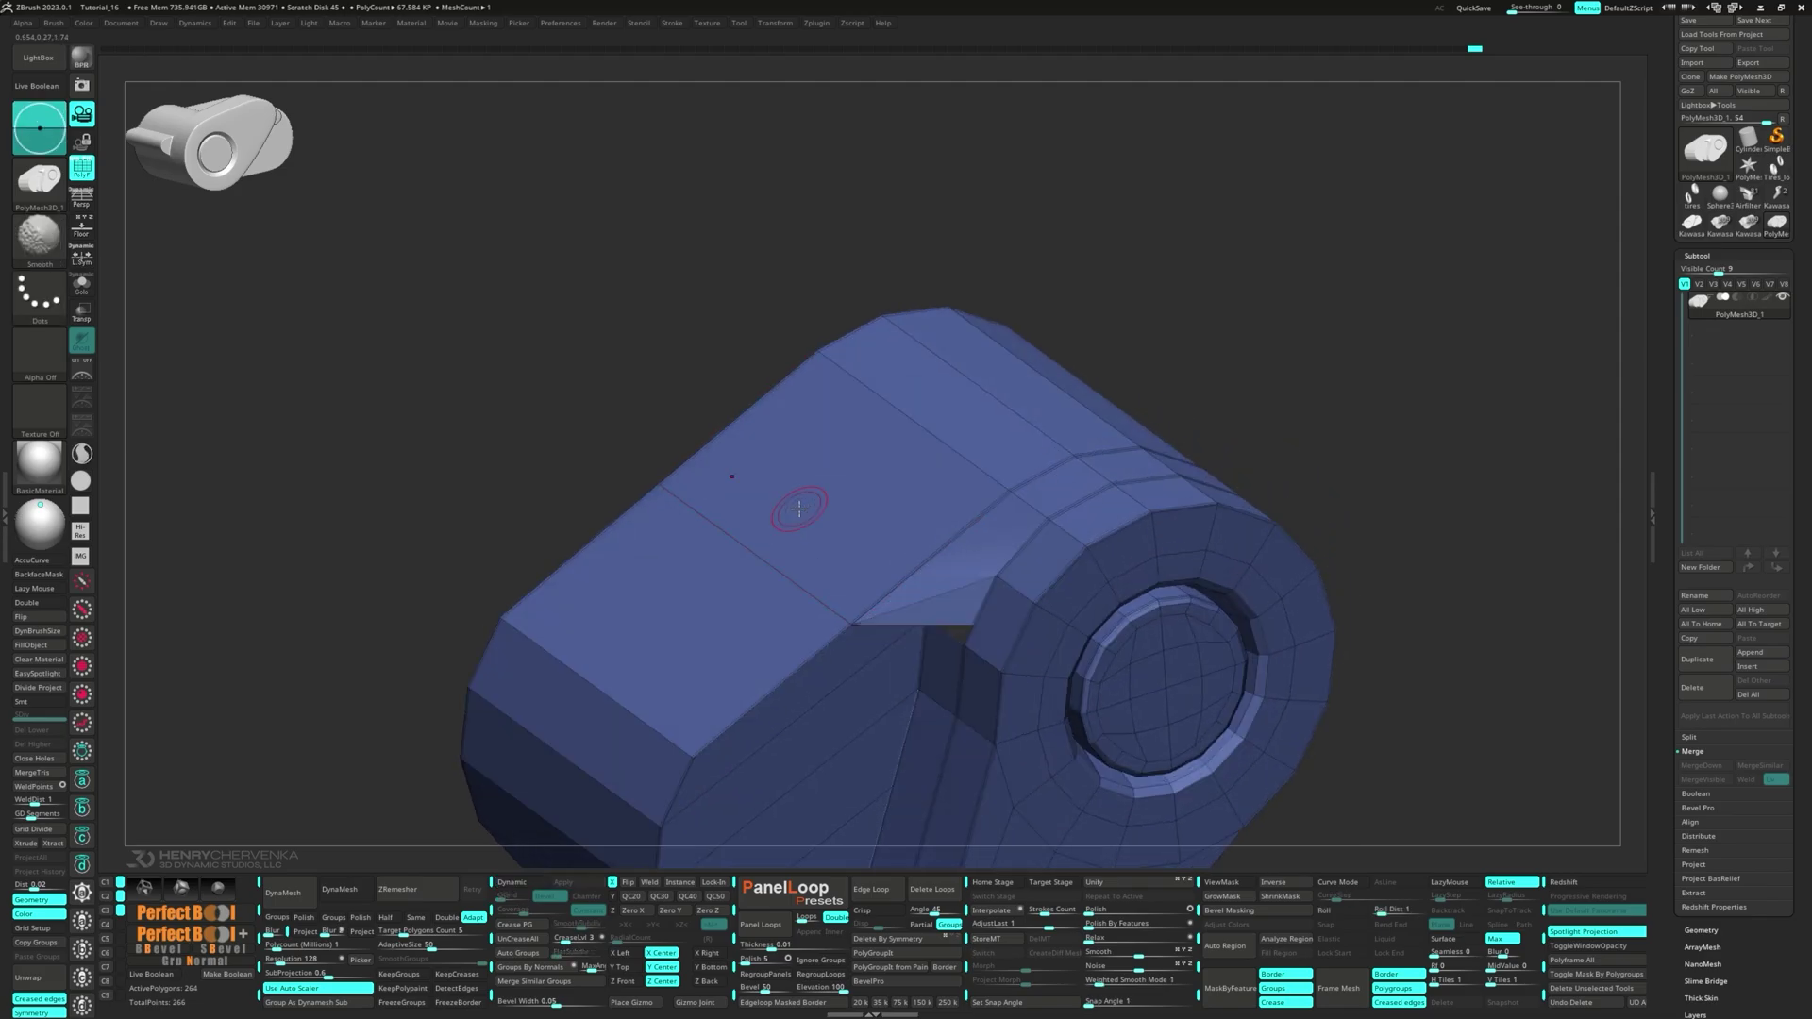
left_click_drag(833, 514, 892, 460)
right_click_drag(887, 461, 820, 560)
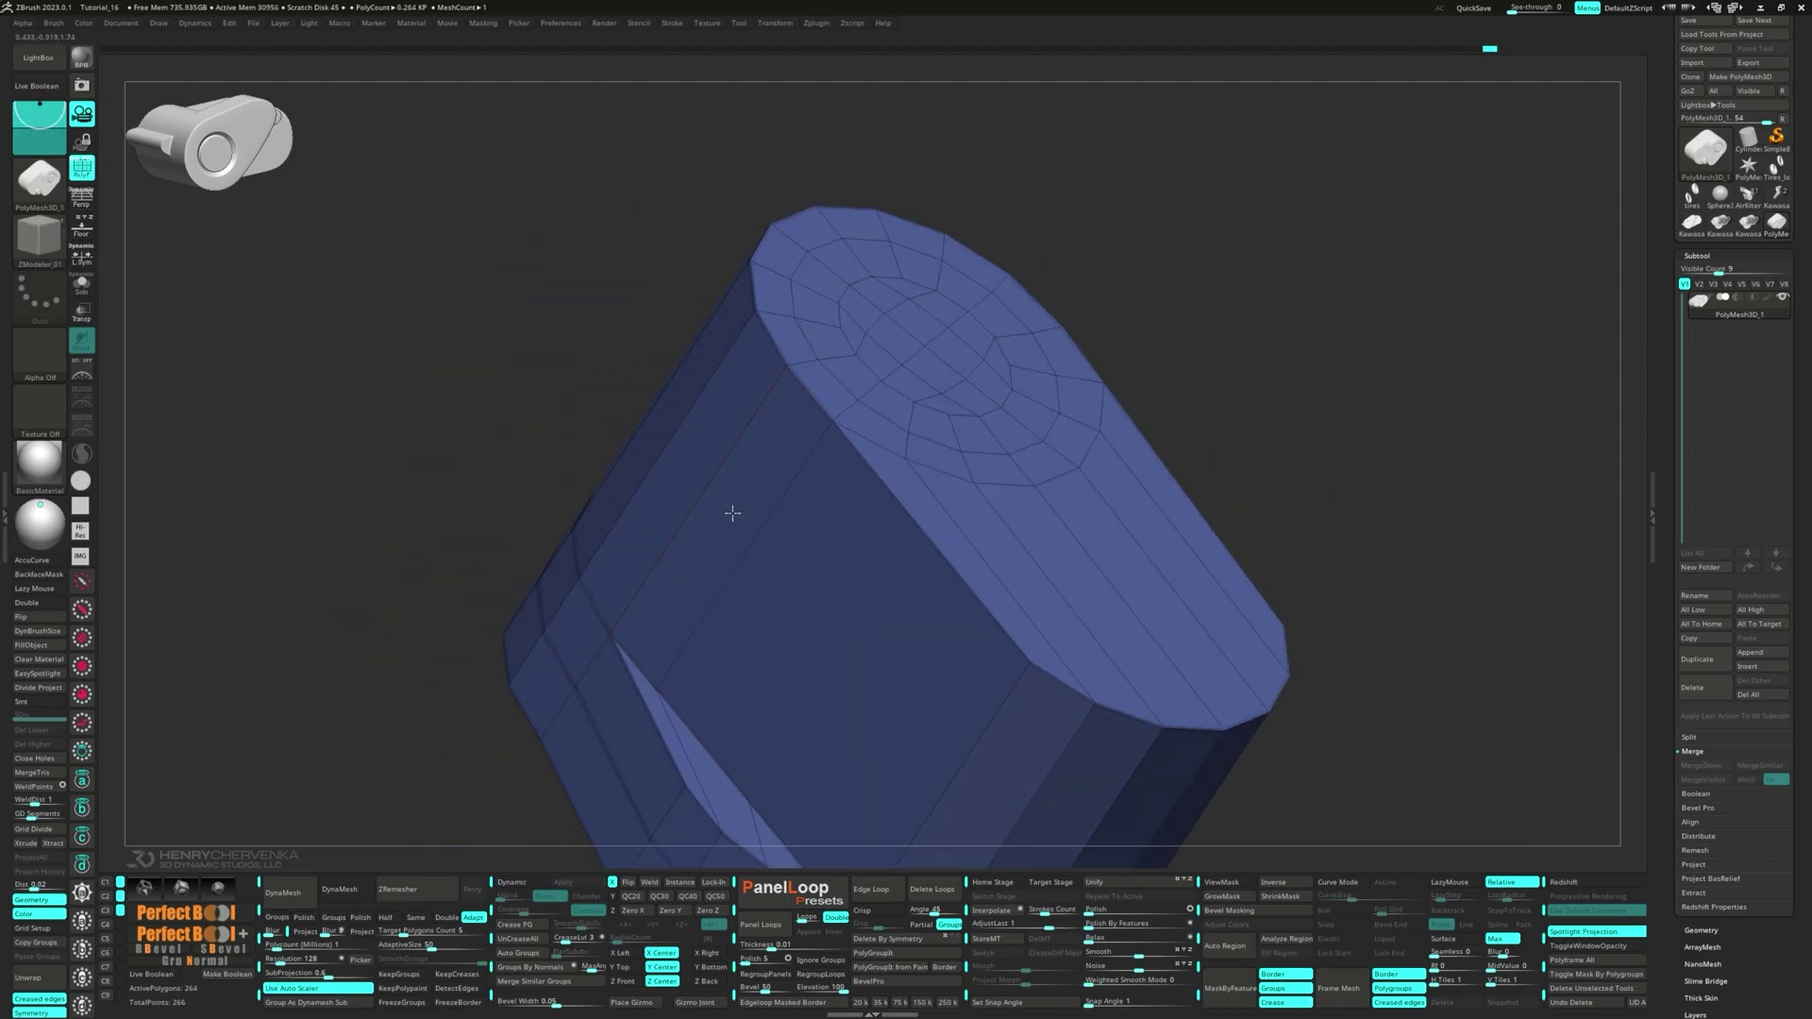
right_click_drag(735, 514, 802, 623, "ctrl")
right_click(987, 552)
right_click_drag(808, 457, 971, 463)
right_click_drag(722, 369, 876, 374)
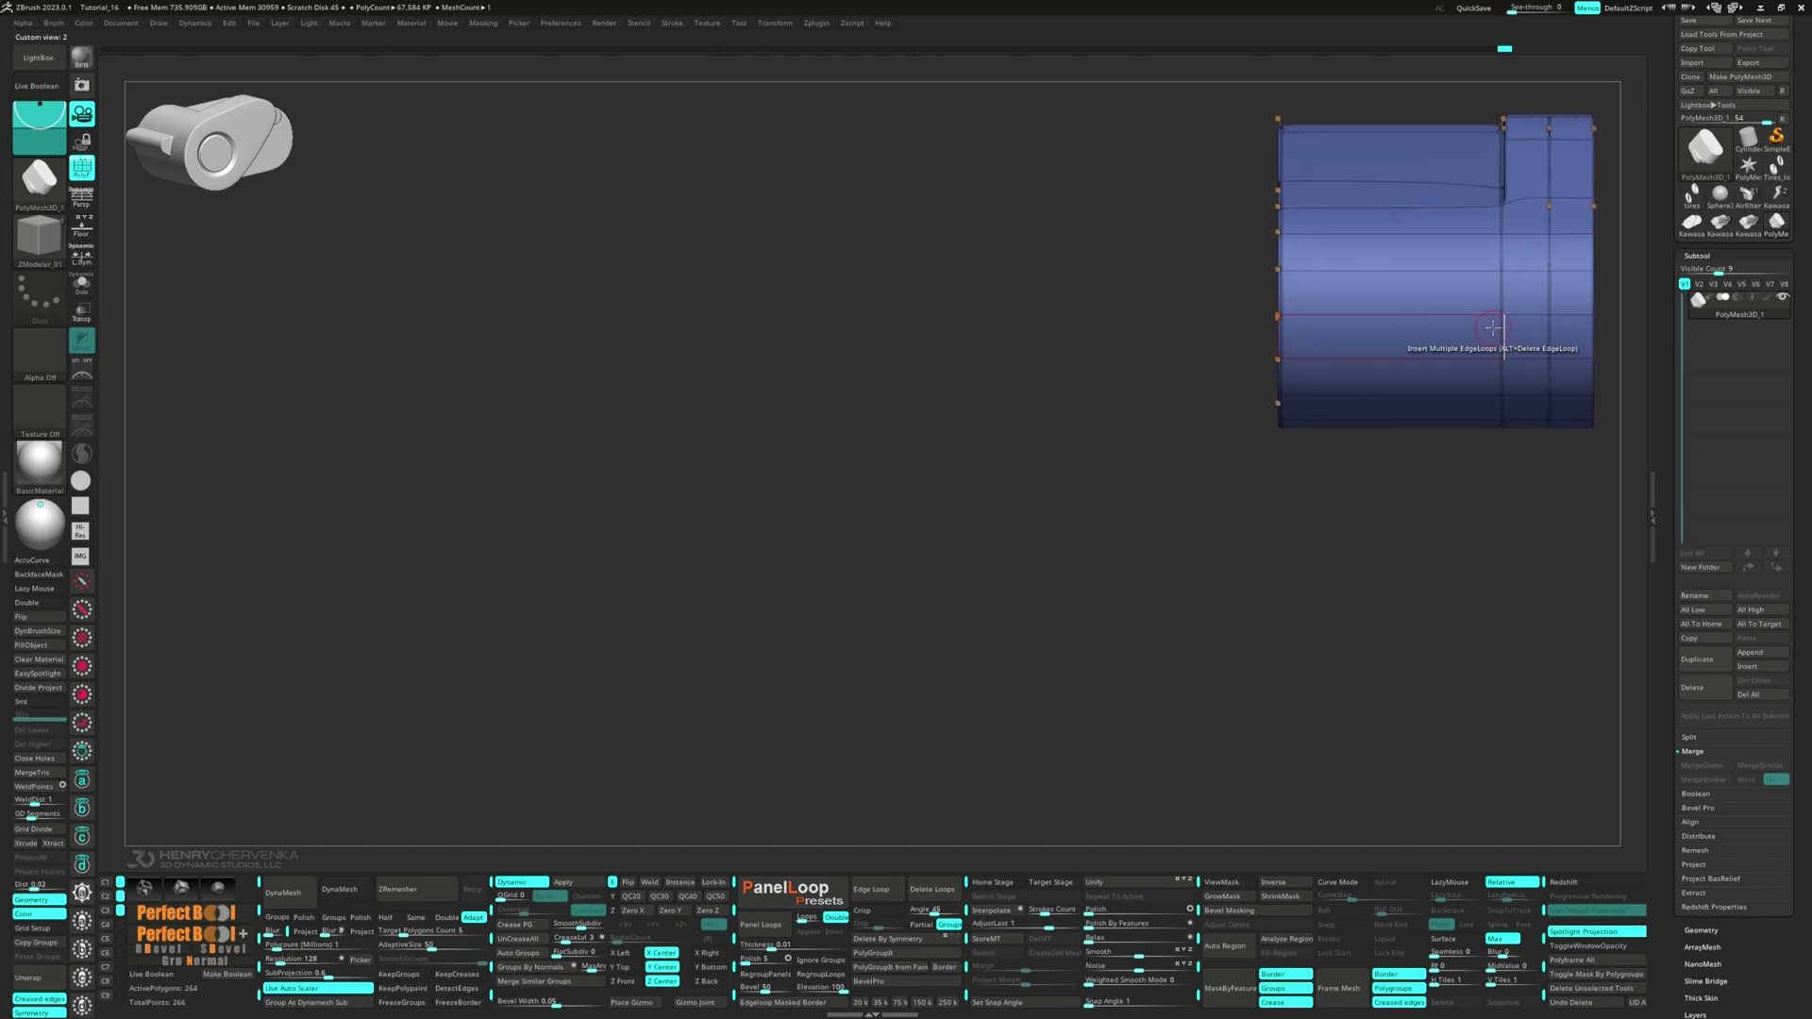
right_click_drag(1490, 326, 890, 380)
right_click(862, 380)
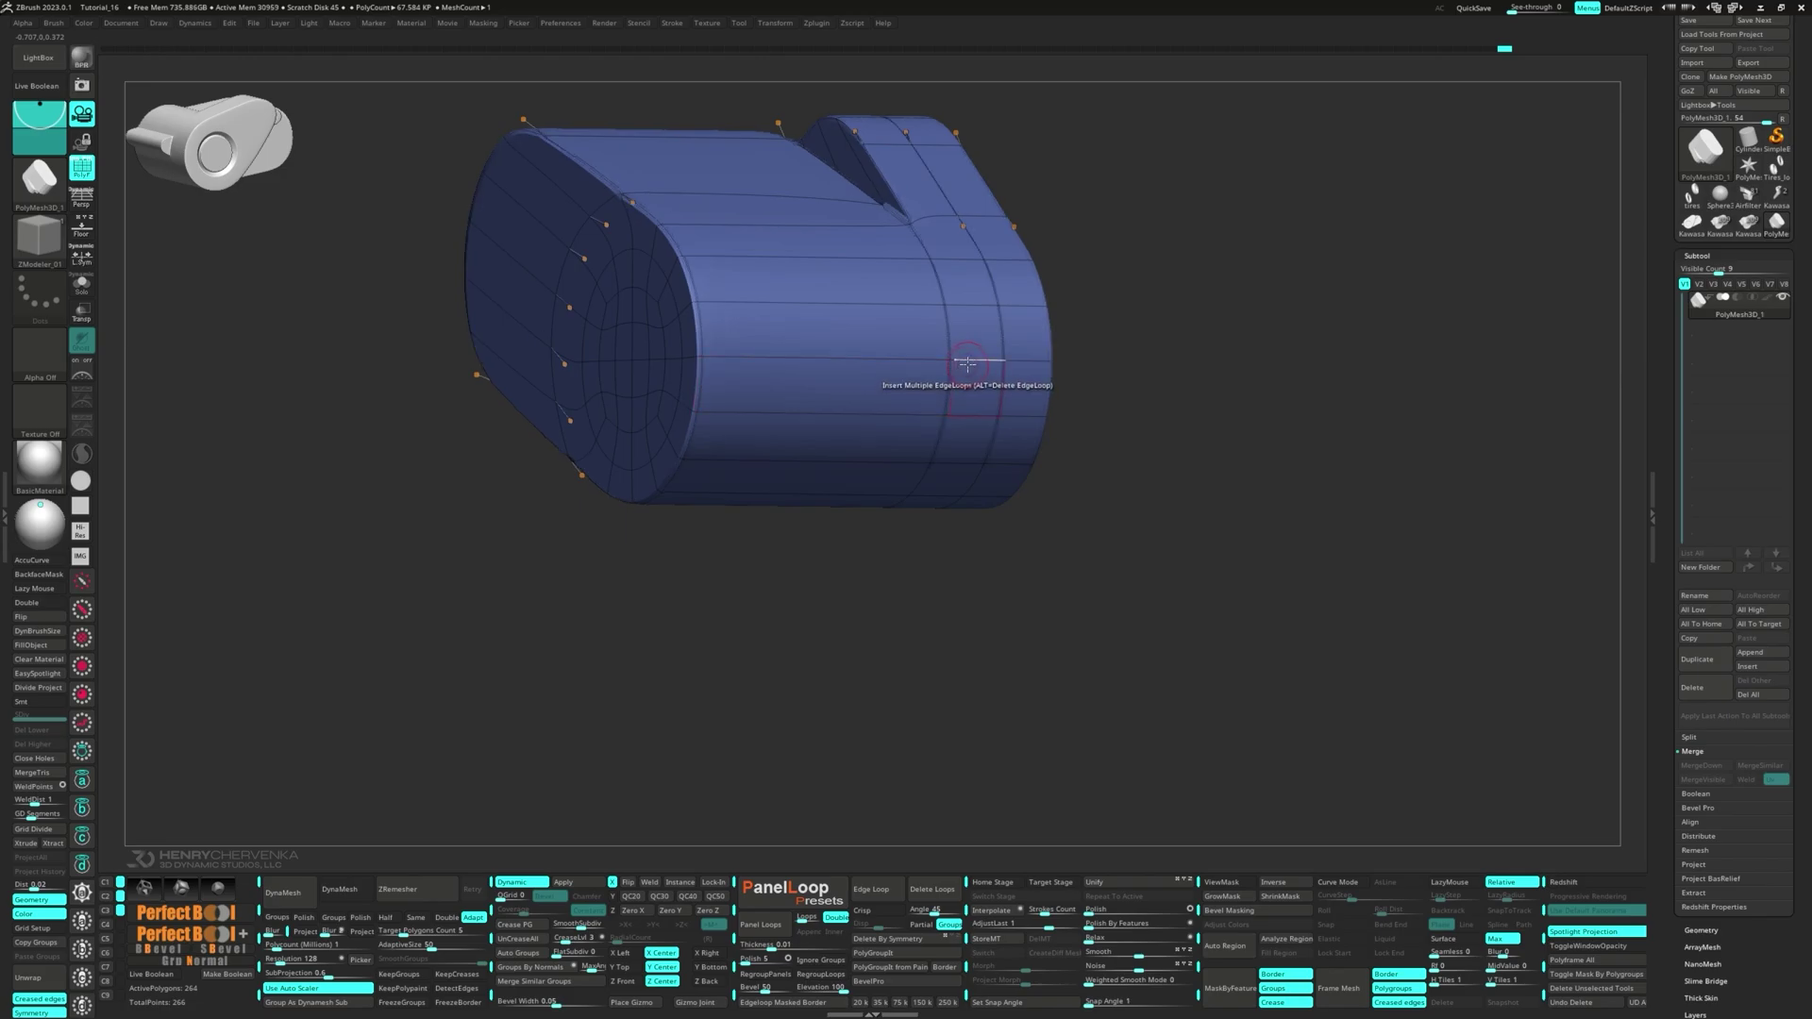
- Insert a single edge loop around the narrow band of the first arm's thickness in the low-poly view
key("space")
left_click(961, 542)
key("shift+d")
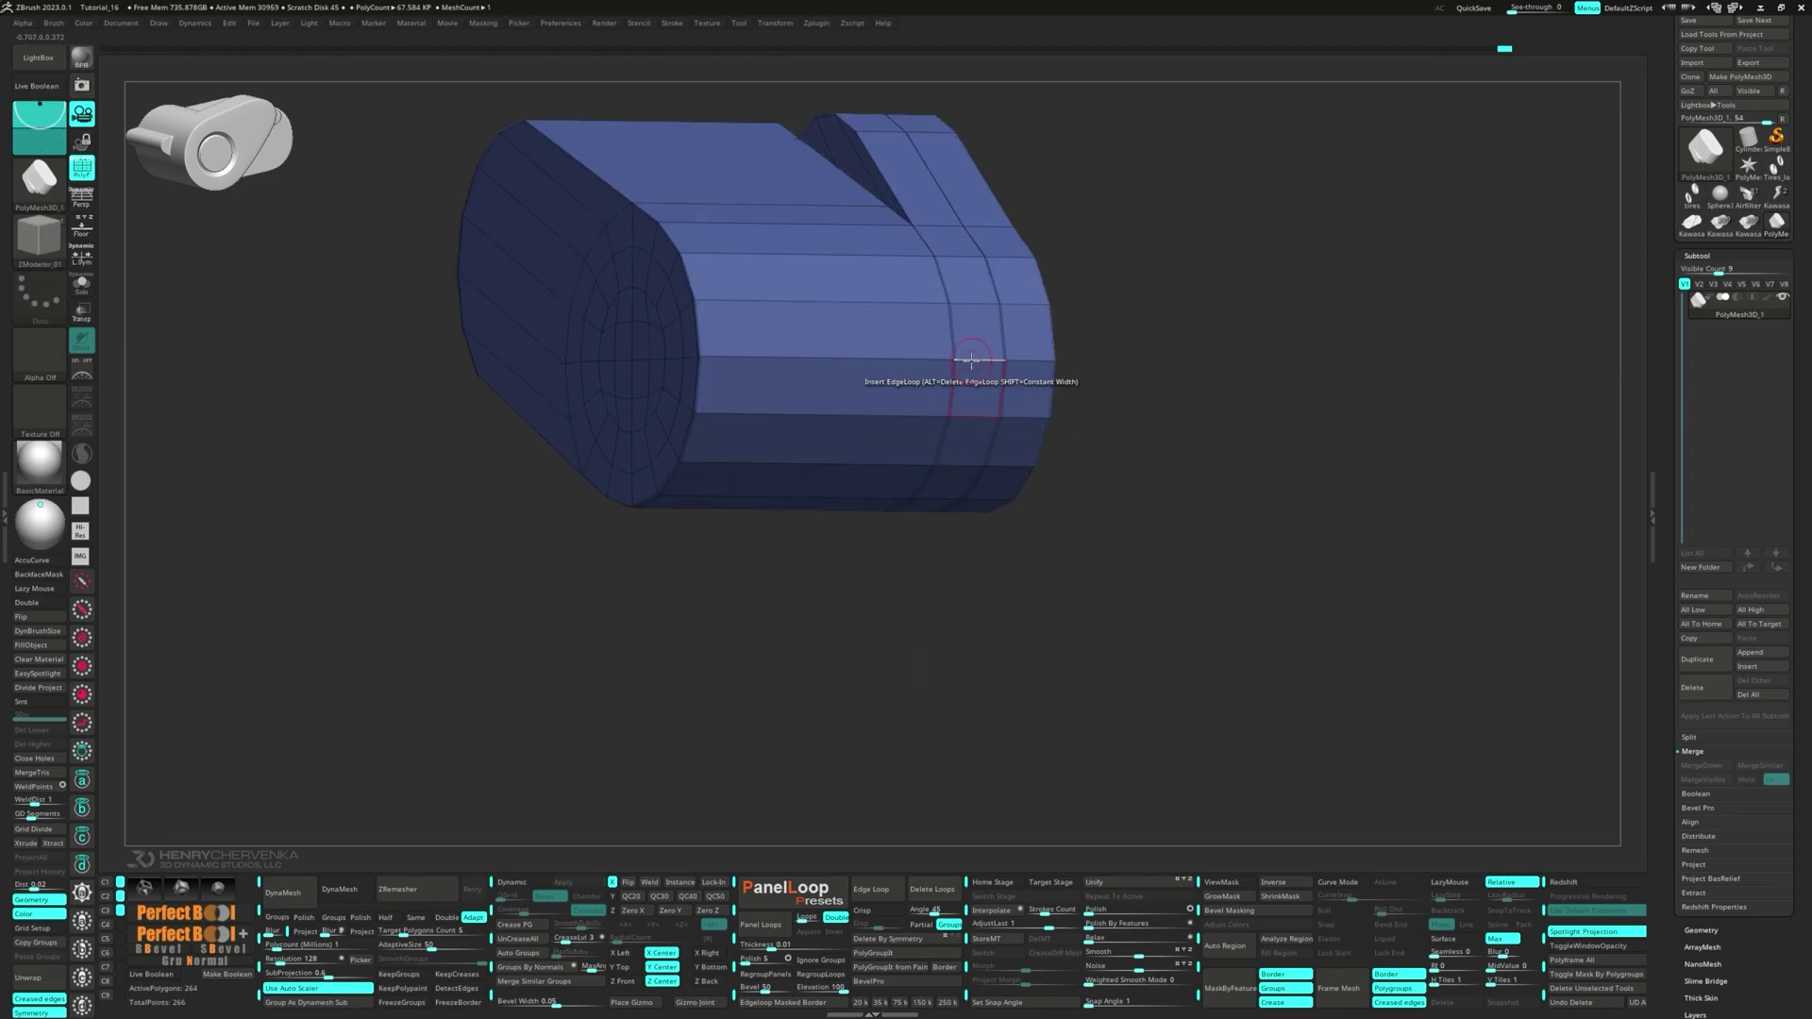
left_click(967, 360)
- Extrude the strip of side faces at the round section's back outward into a long tab
mouse_move(850, 416)
right_mouse_down()
mouse_move(837, 445)
mouse_move(846, 415)
right_mouse_up()
key("space")
left_click(682, 587)
left_click_drag(831, 391, 837, 348, "alt")
- Pull the long back tab's corner points with the Move brush to form a tapered profile
right_click_drag(837, 347, 949, 386)
middle_click(952, 388)
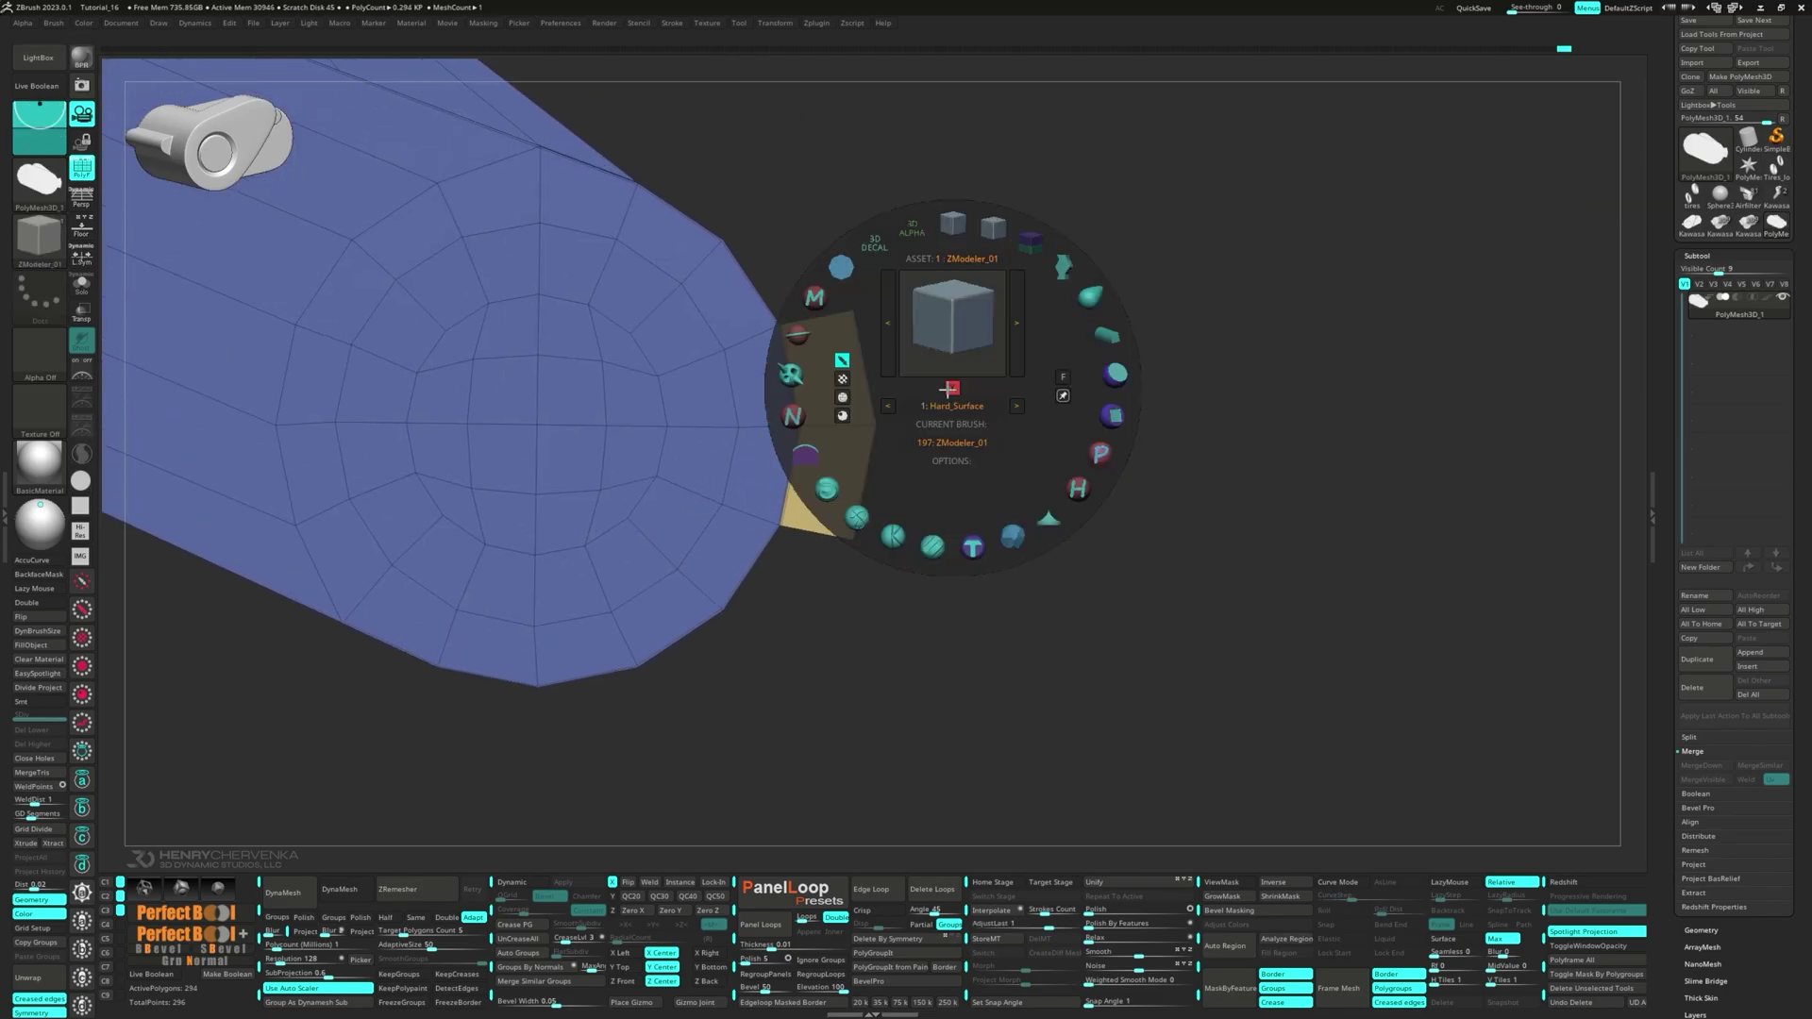
left_click(1064, 269)
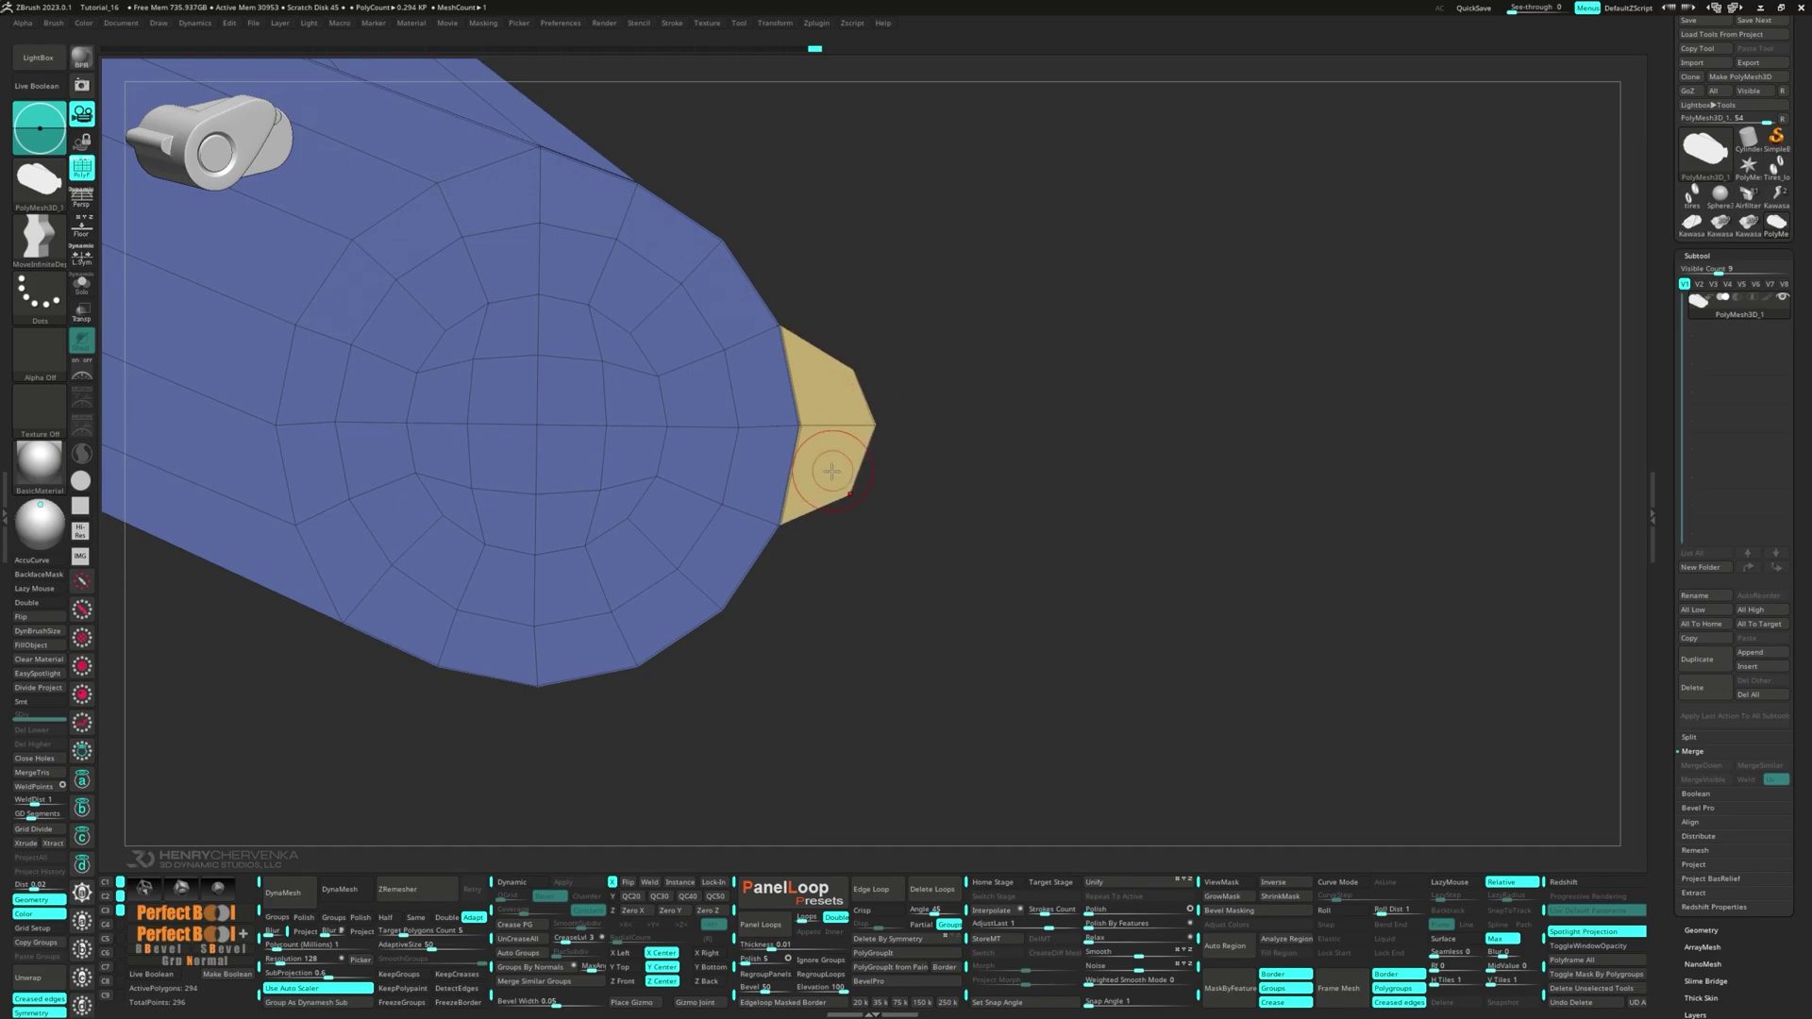
mouse_move(851, 452)
right_mouse_down()
mouse_move(796, 465)
mouse_move(842, 440)
right_mouse_up()
- Switch back to the ZModeler brush and turn on the smoothed preview to check the long back tab
key("b")
key("z")
key("m")
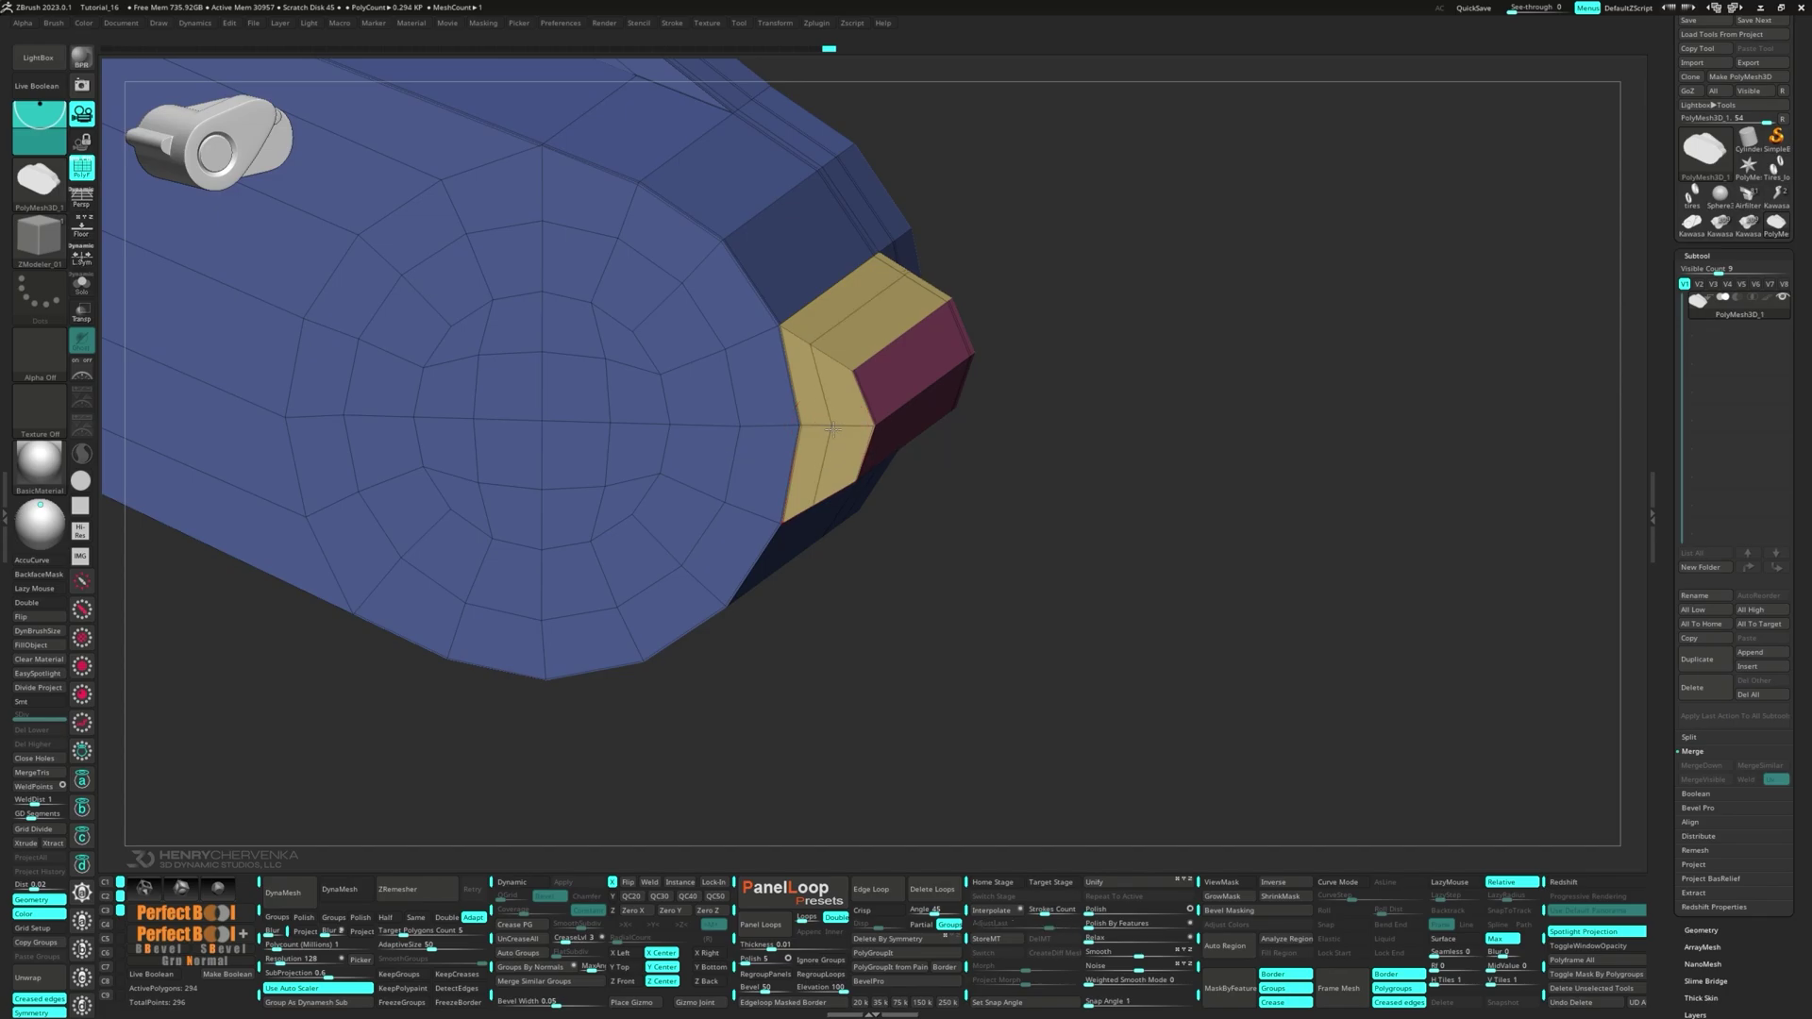
key("d")
key("shift+c")
mouse_move(1019, 430)
right_mouse_down()
mouse_move(846, 406)
mouse_move(1024, 397)
right_mouse_up()
key("shift+f")
right_click_drag(1100, 485, 1094, 398)
key("shift+f")
- Set the edge action to Crease with a partial edge loop and crease the outline of the long tab's end
key("space")
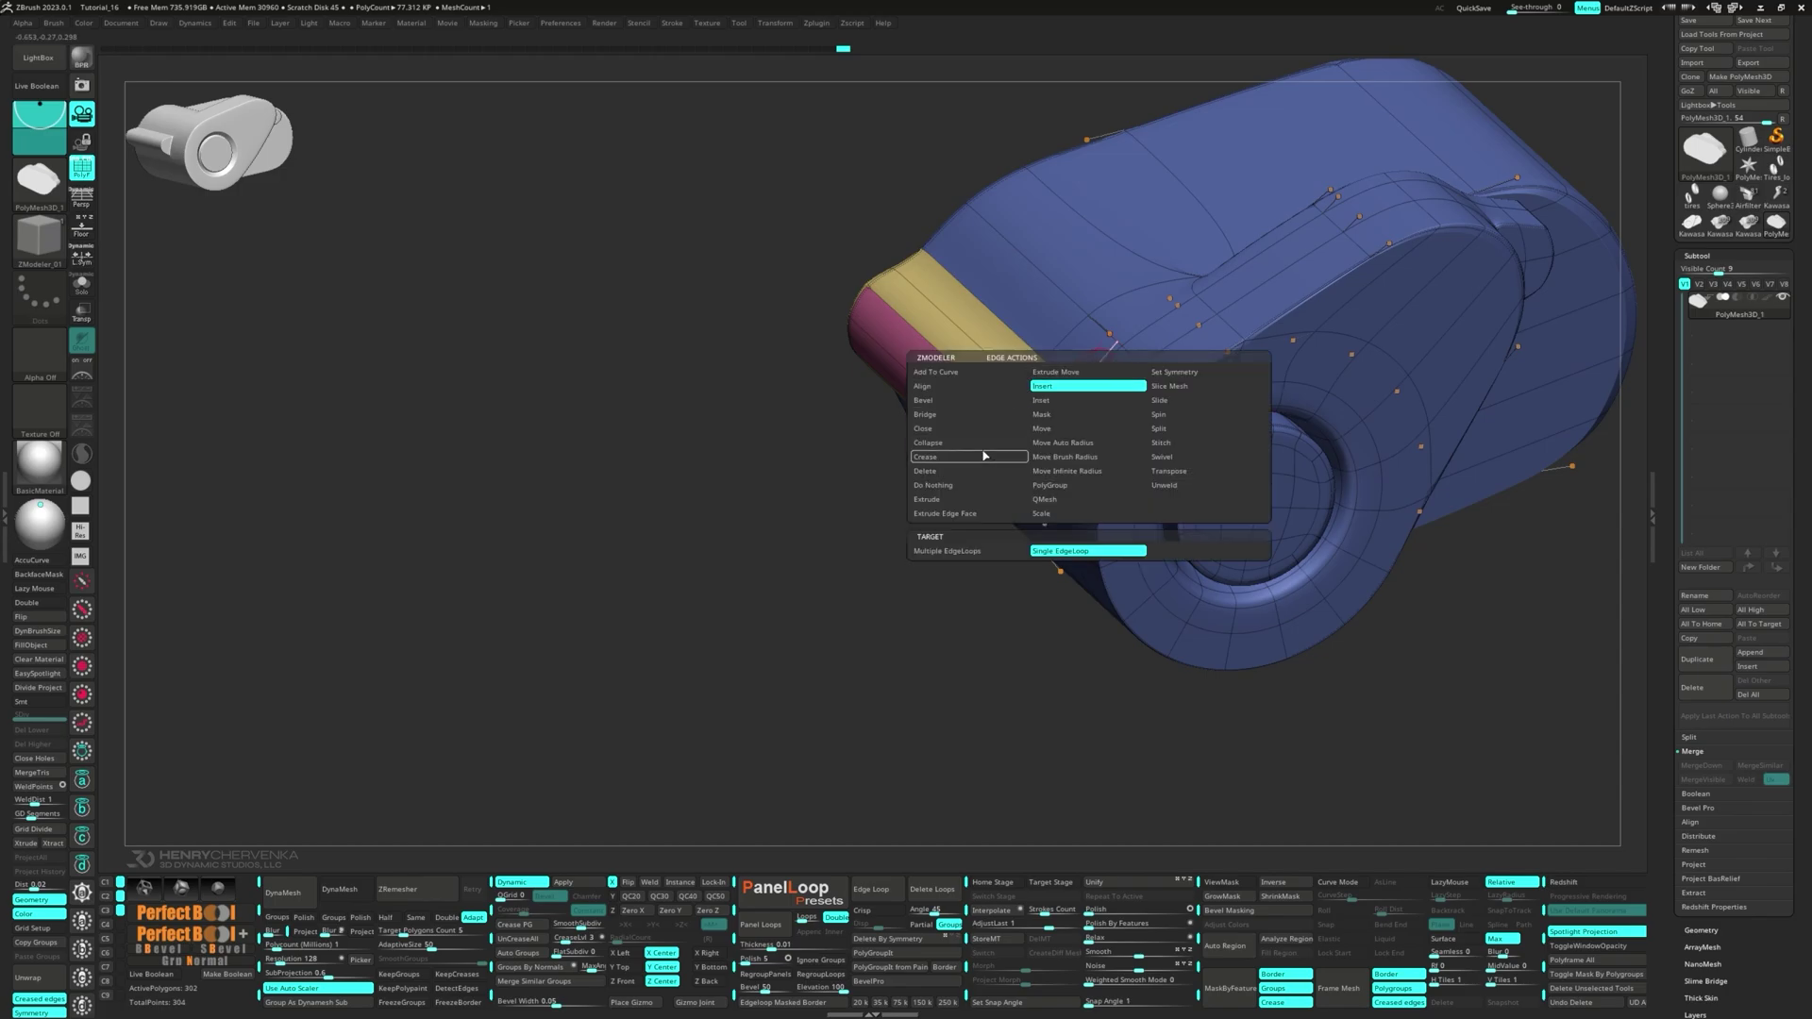
left_click(963, 458)
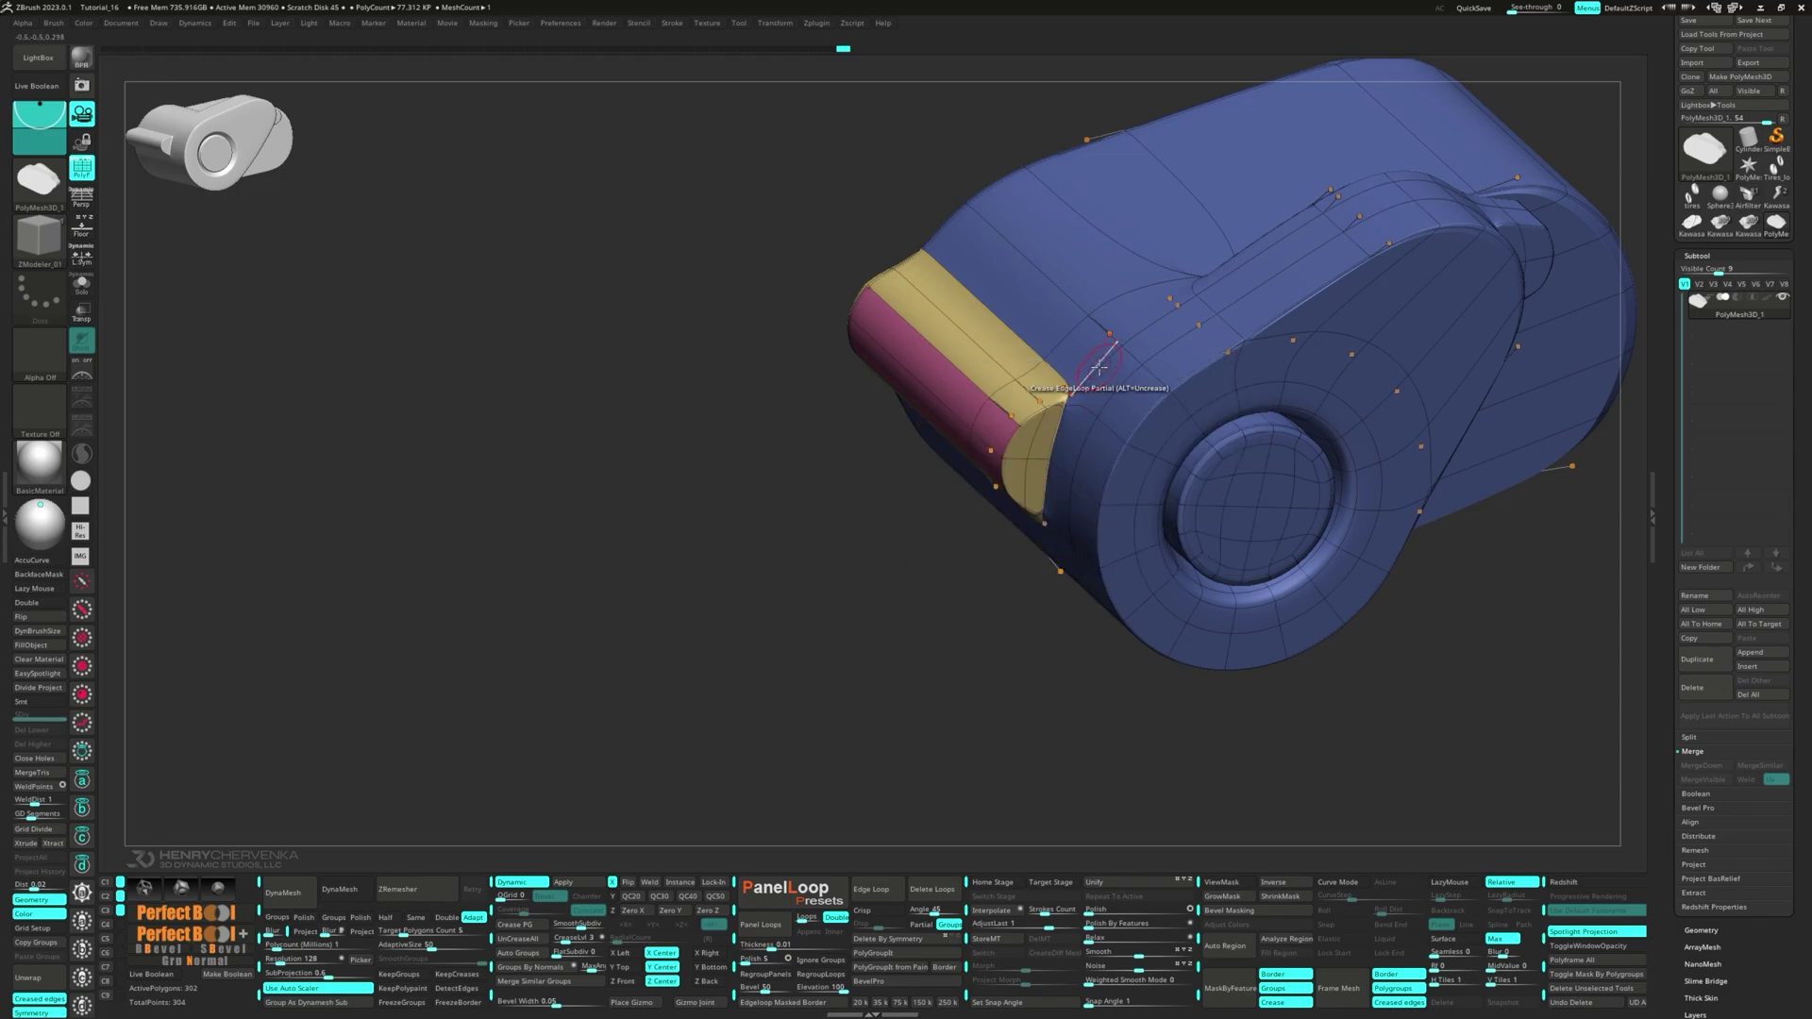
right_click_drag(1034, 379, 1048, 469)
left_click(1036, 401)
left_click(1021, 374)
right_click_drag(1021, 374, 1048, 493)
left_click(1057, 427)
- Insert multiple edge loops across the straight faces of the arms
right_click_drag(1217, 429, 1179, 311)
left_click(1177, 484)
key("space")
left_click(980, 472)
left_click(927, 635)
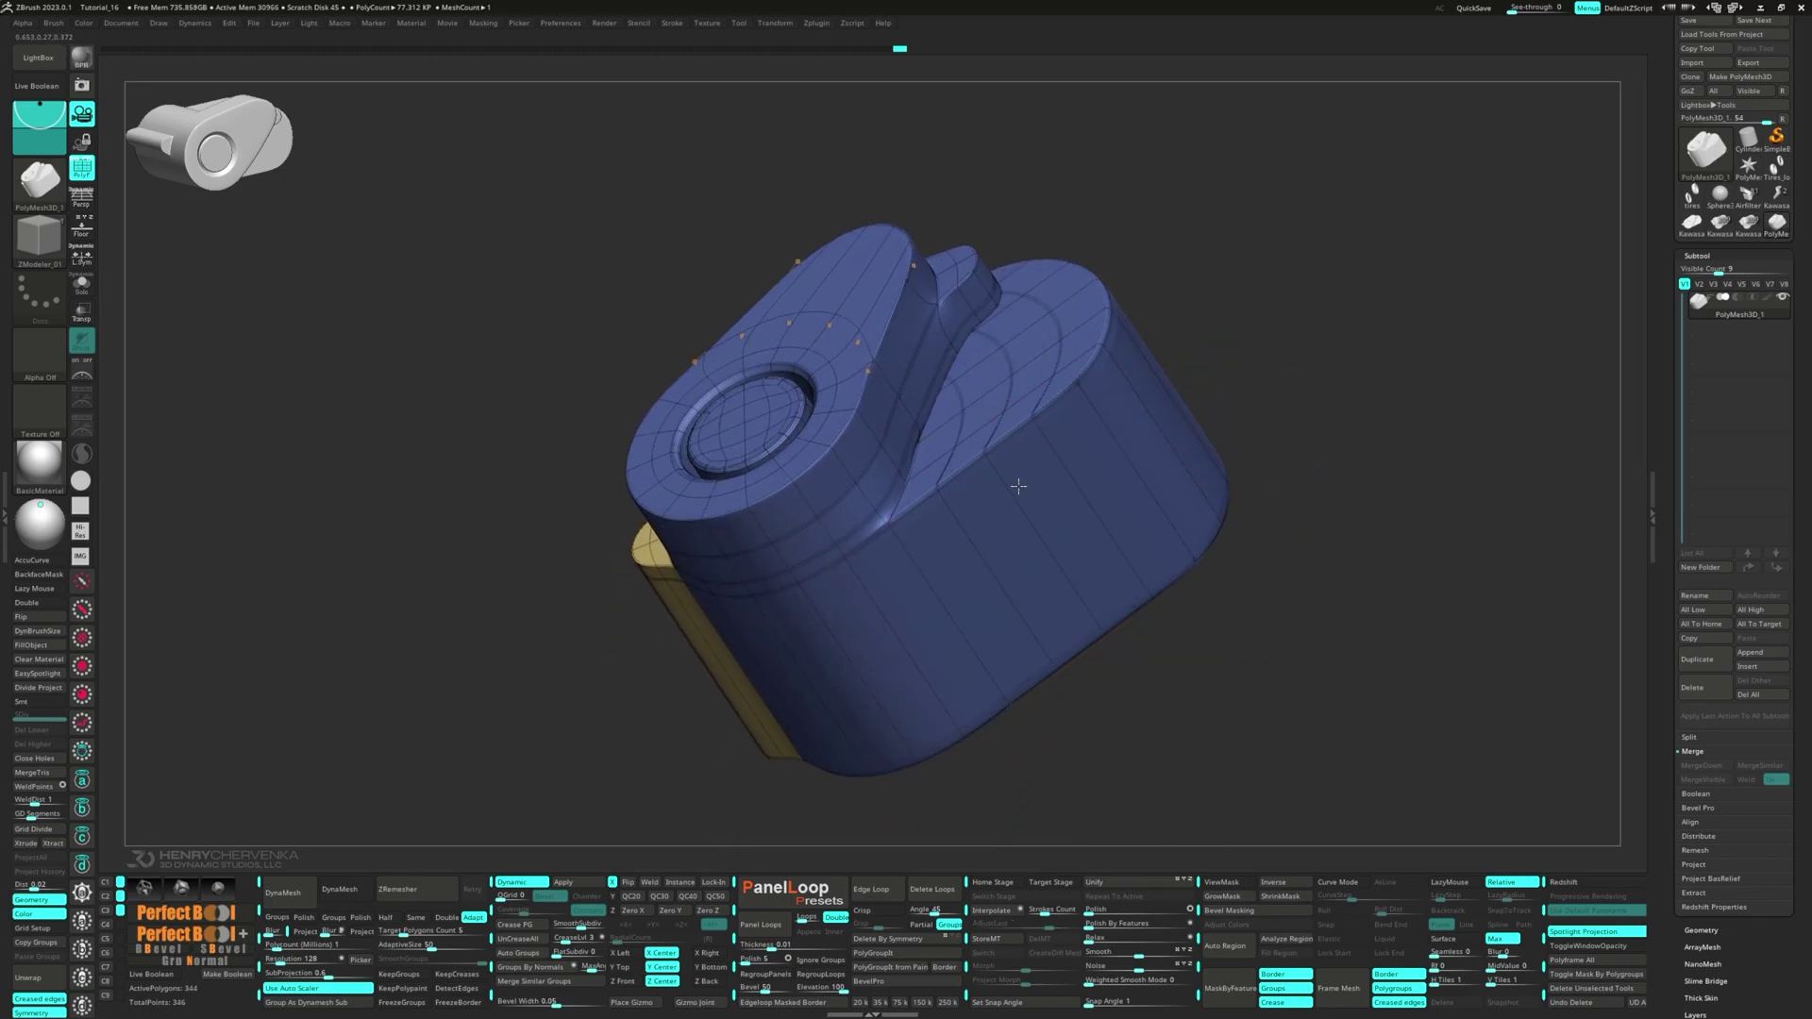
right_click_drag(1019, 486, 956, 335)
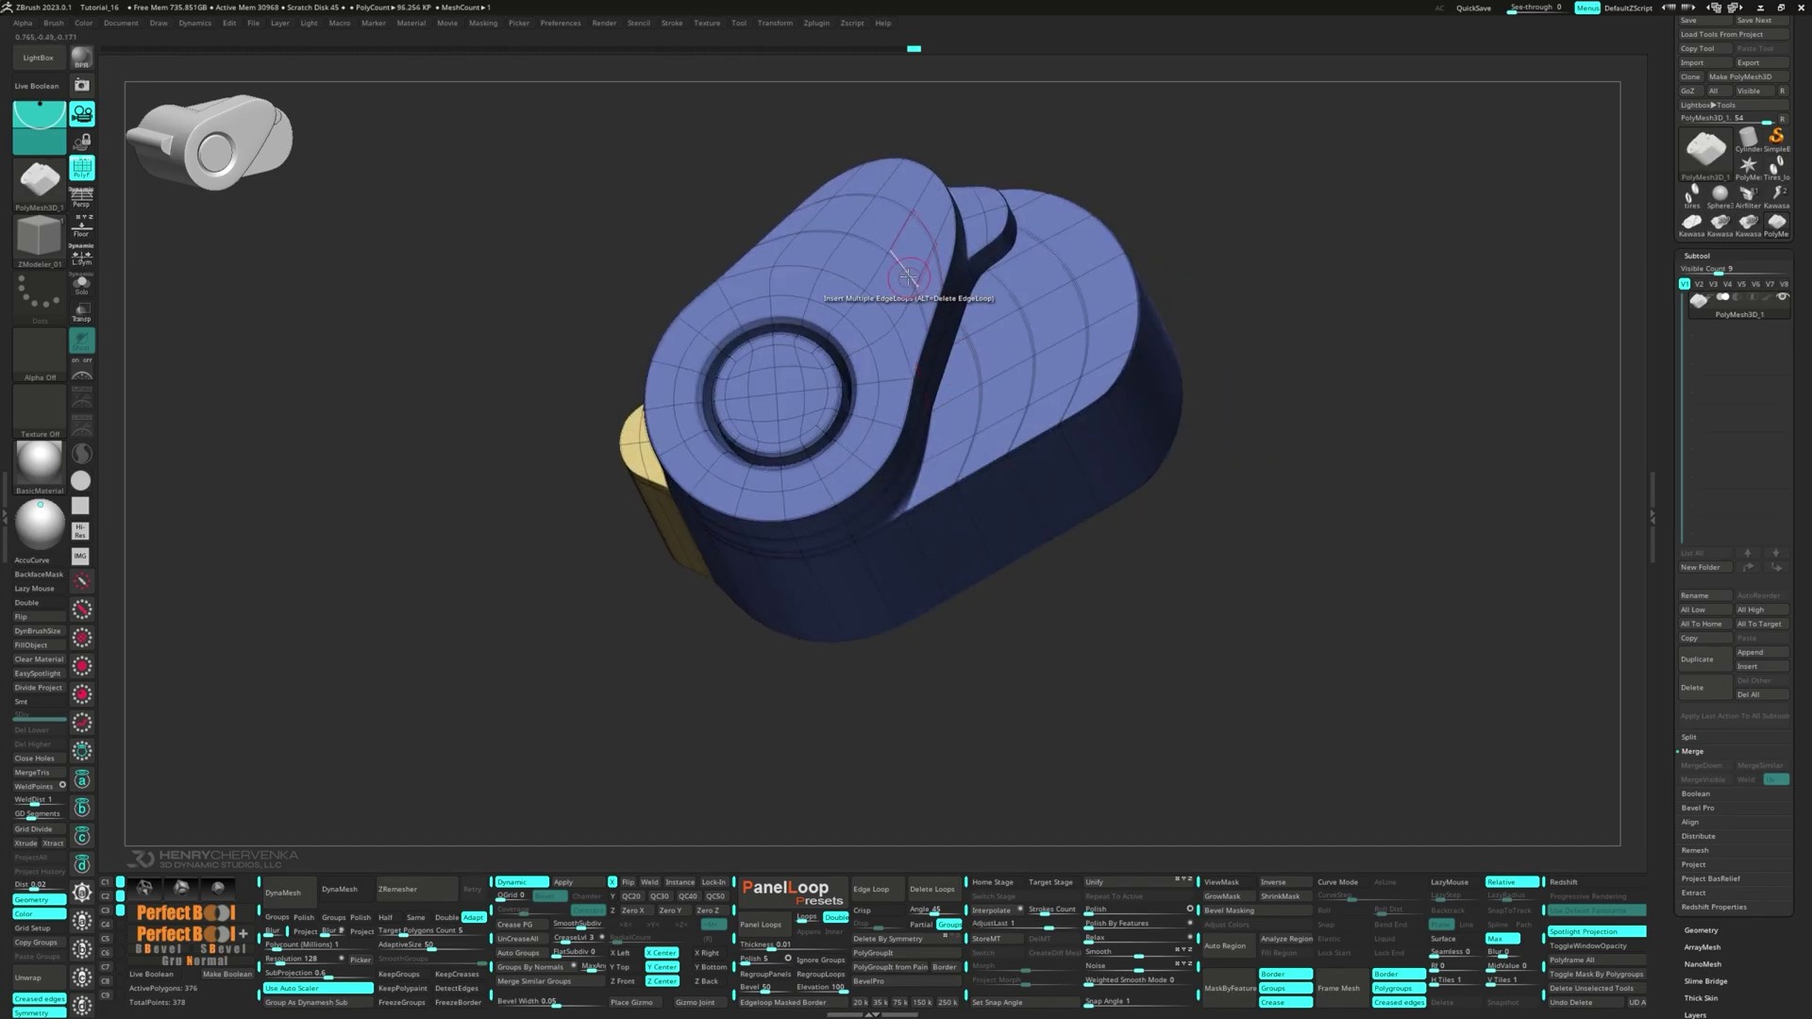
- Regroup the entire part, including the back tab, as one polygroup
key("space")
left_click(820, 355)
right_click_drag(1027, 364, 1084, 322)
right_click_drag(1067, 462, 1017, 455)
key("ctrl+w")
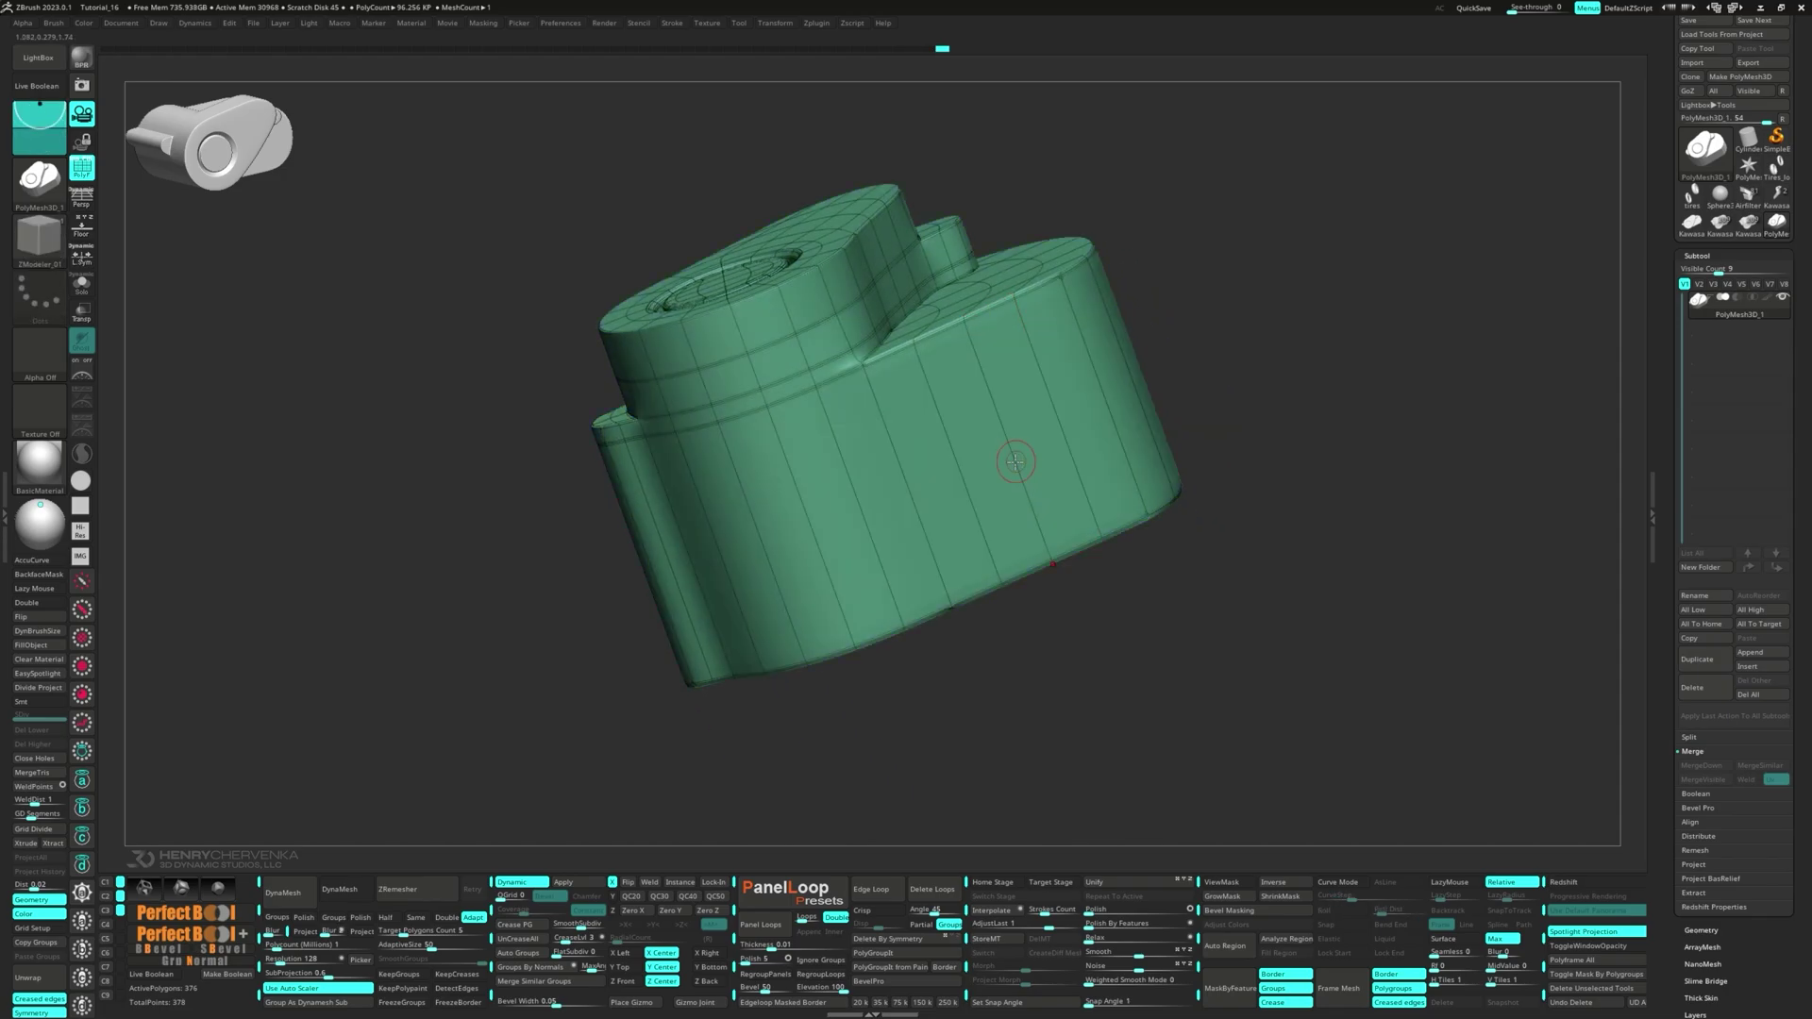
- Insert multiple edge loops around the body's thickness and crease the side edges with a partial edge loop
key("space")
left_click(976, 467)
left_click(1009, 437)
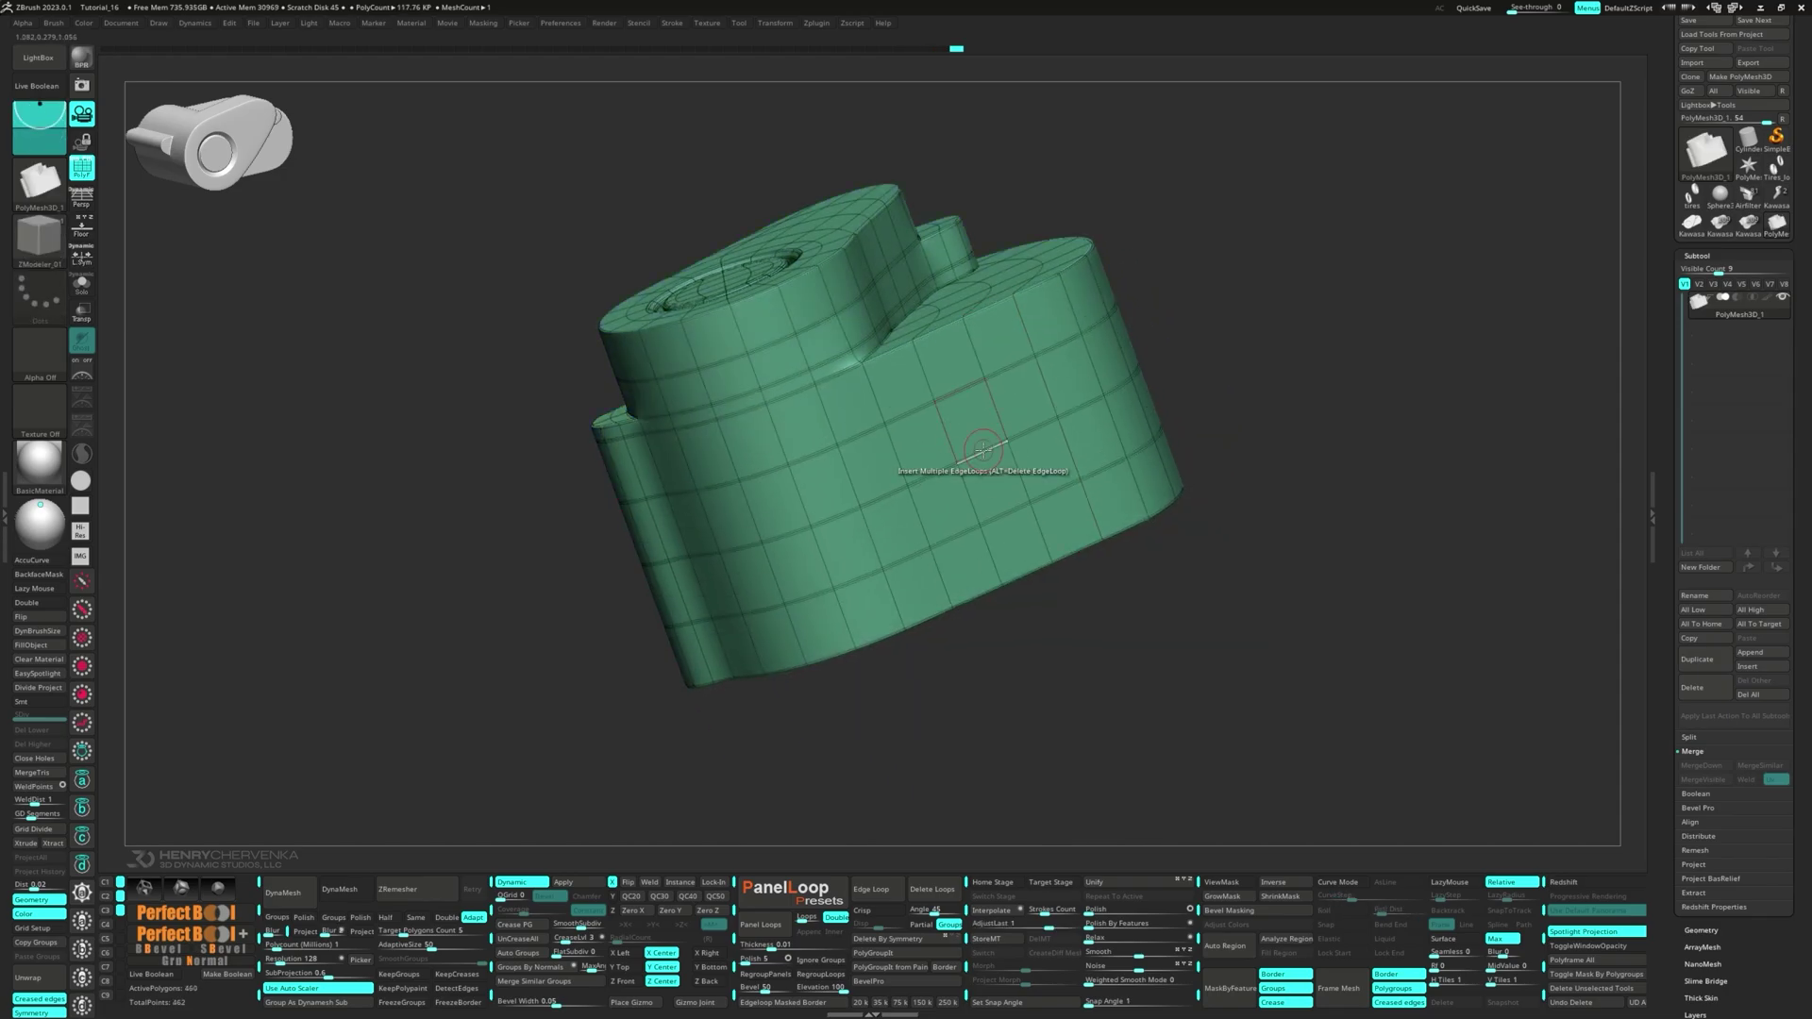
key("space")
left_click(851, 546)
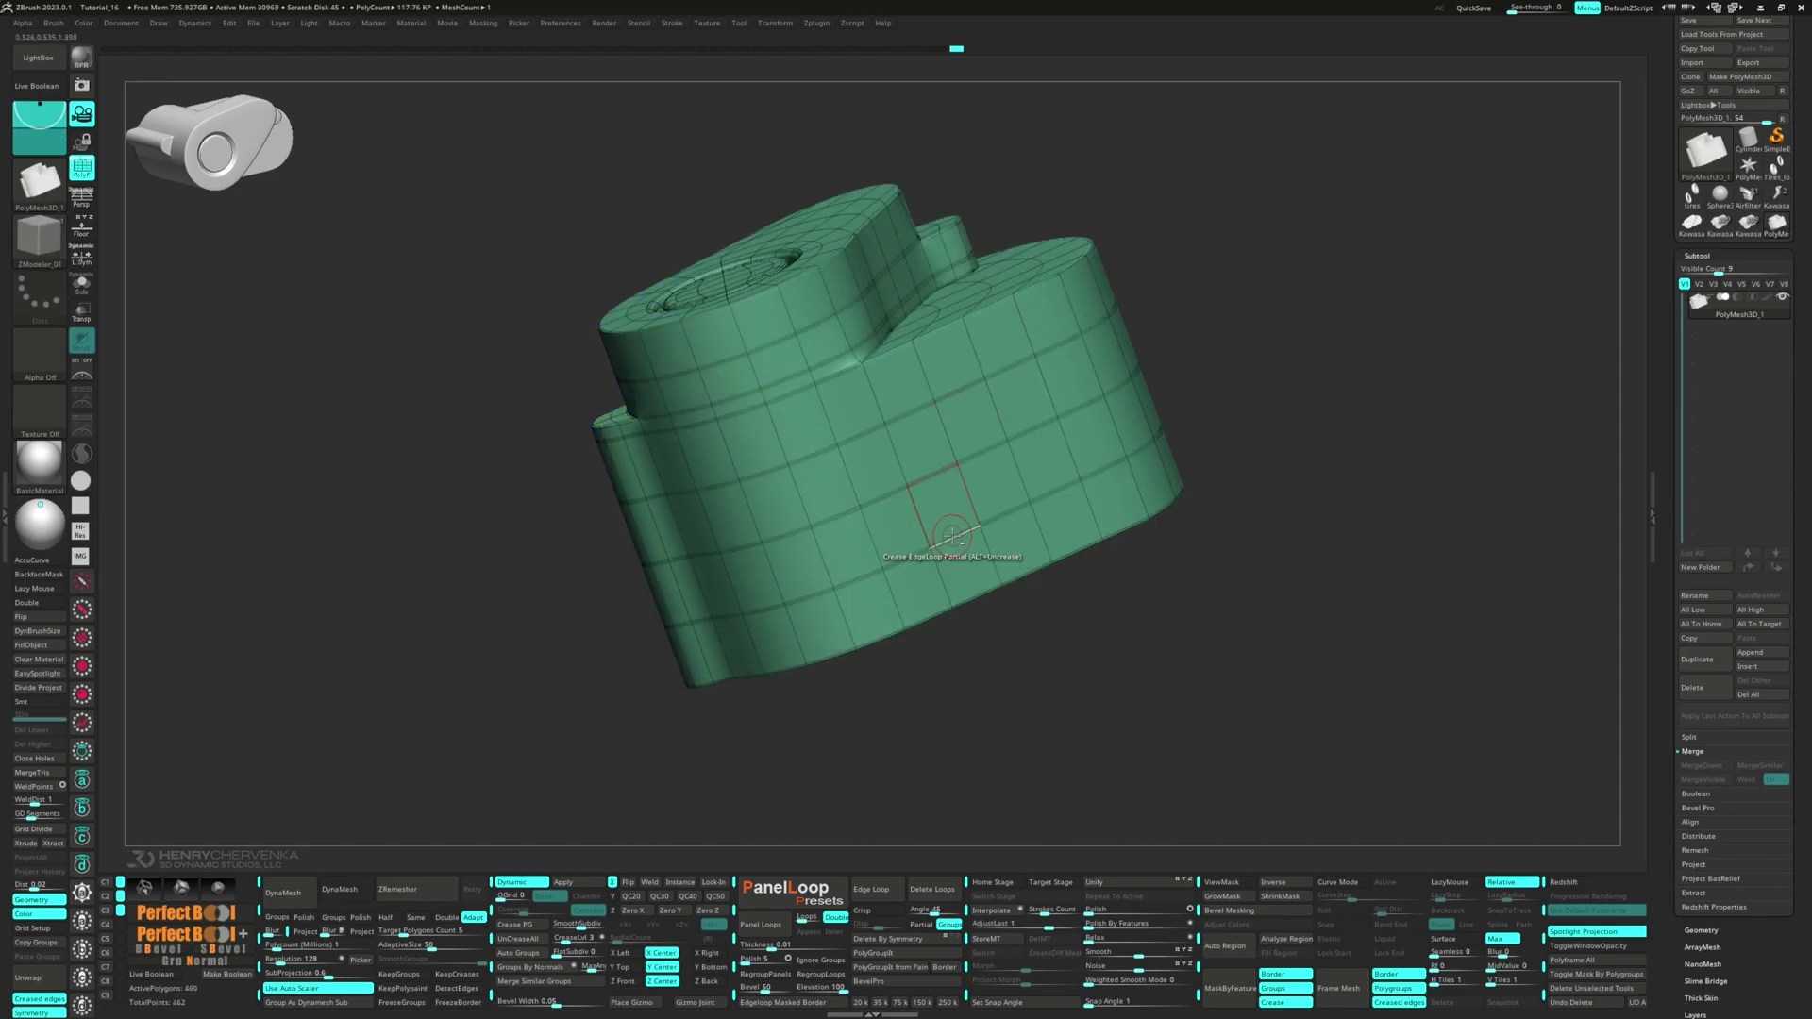
left_click(905, 421)
- Inset the flat islands of the back end face and the front cap face by a narrow border
mouse_move(905, 421)
right_mouse_down("ctrl")
mouse_move(881, 546)
mouse_move(955, 508)
mouse_move(830, 441)
mouse_move(813, 453)
right_mouse_up("ctrl")
right_click_drag(1024, 463, 870, 609, "alt")
key("shift+d")
key("space")
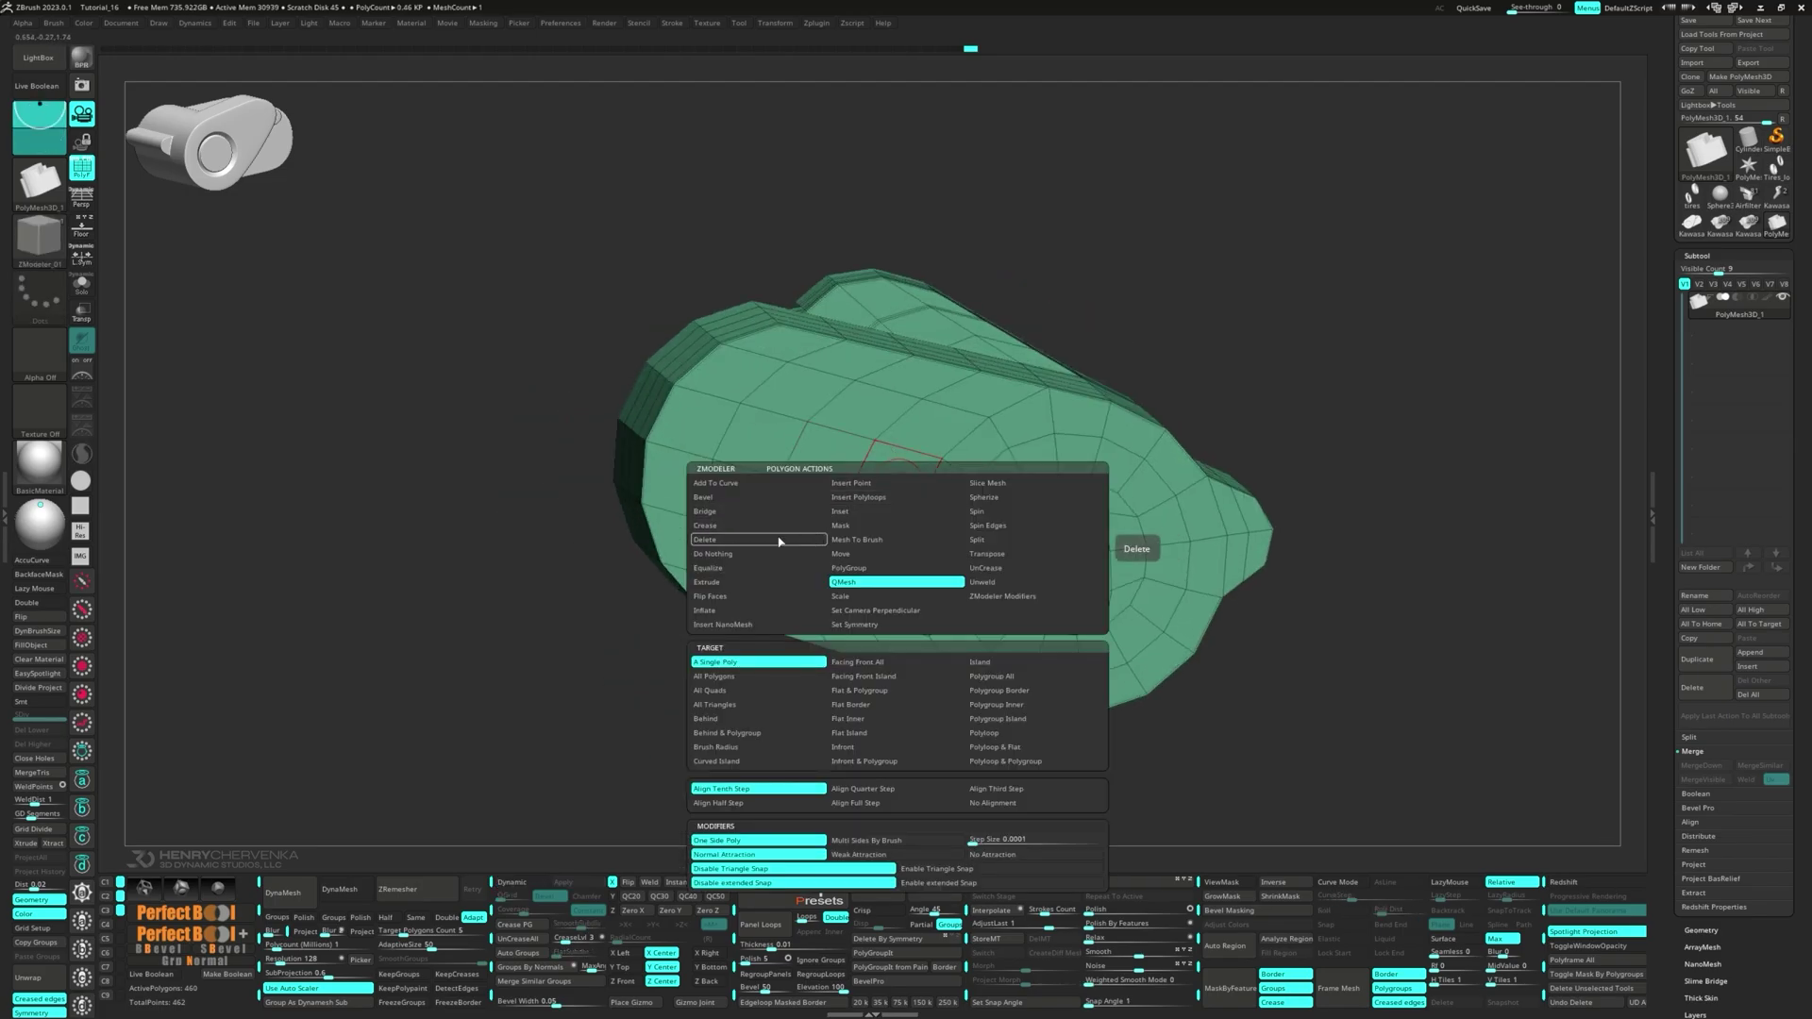
left_click(855, 515)
right_click_drag(855, 514, 751, 477)
left_click_drag(977, 470, 971, 464)
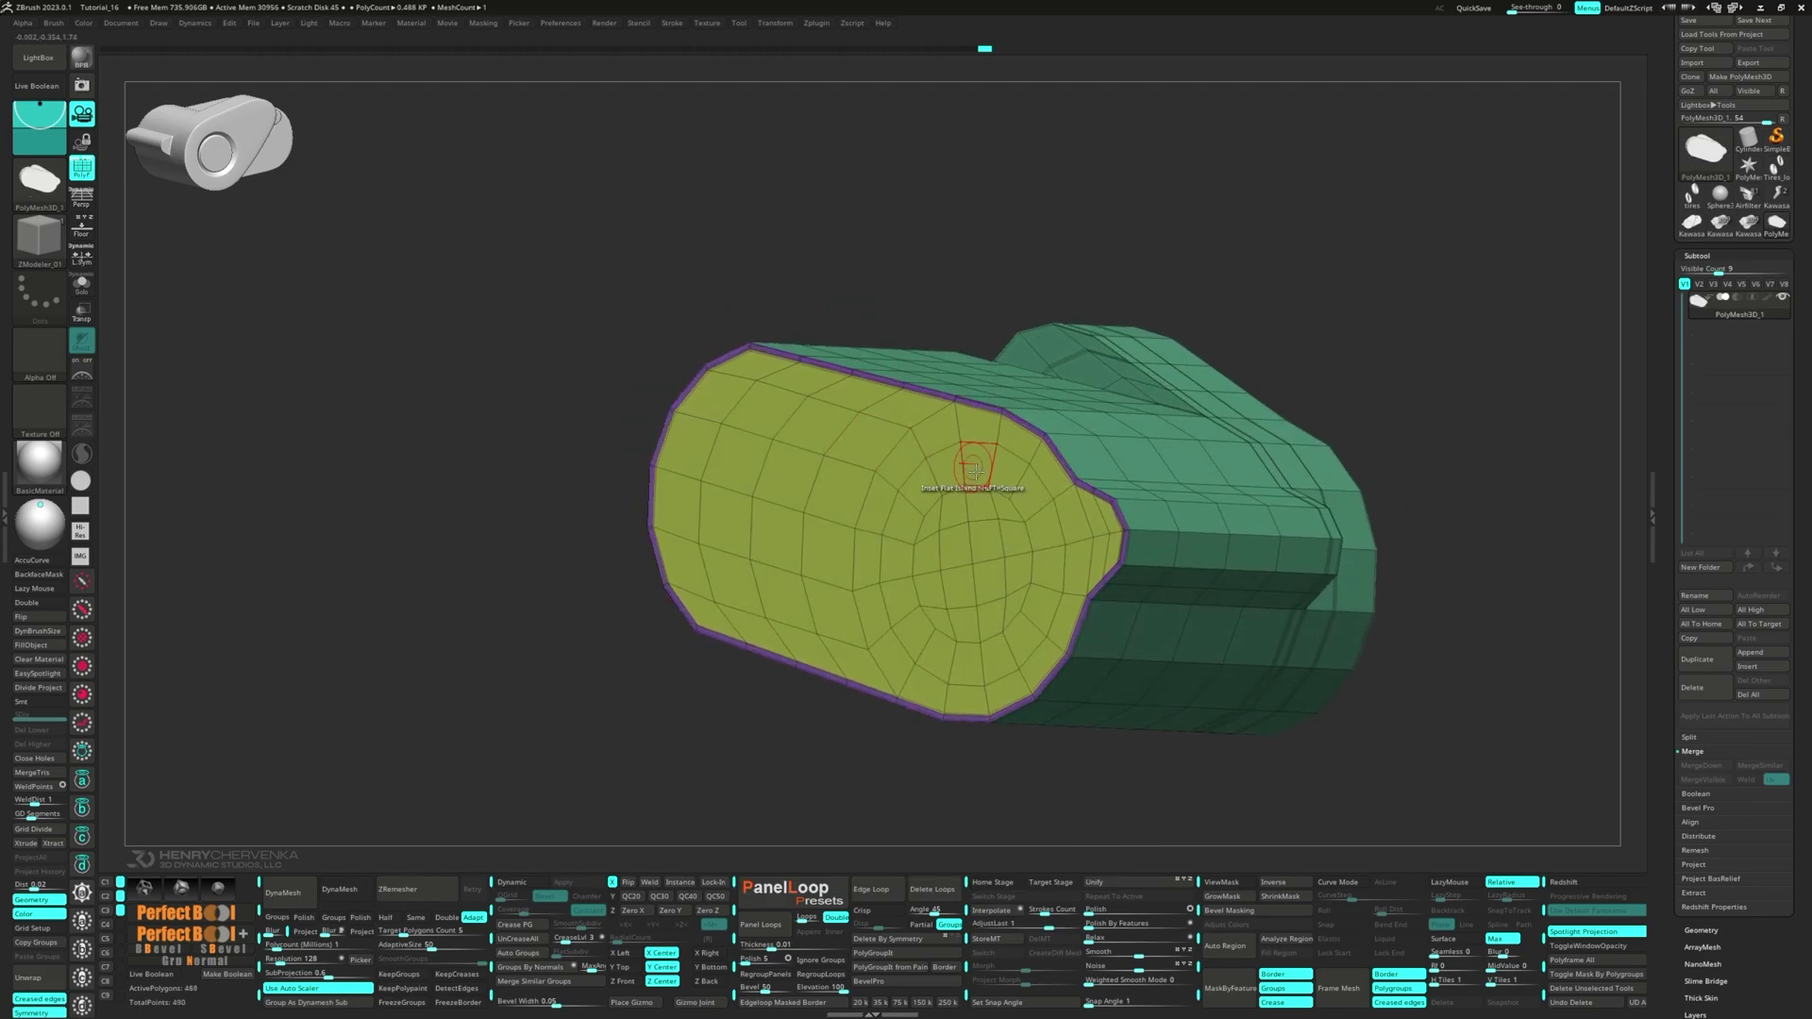
right_click_drag(977, 474, 732, 464)
left_click_drag(1013, 435, 1011, 431)
- Set the polygon action to UnCrease with Polyloop as the target
right_click_drag(1011, 432, 1060, 478, "ctrl")
key("space")
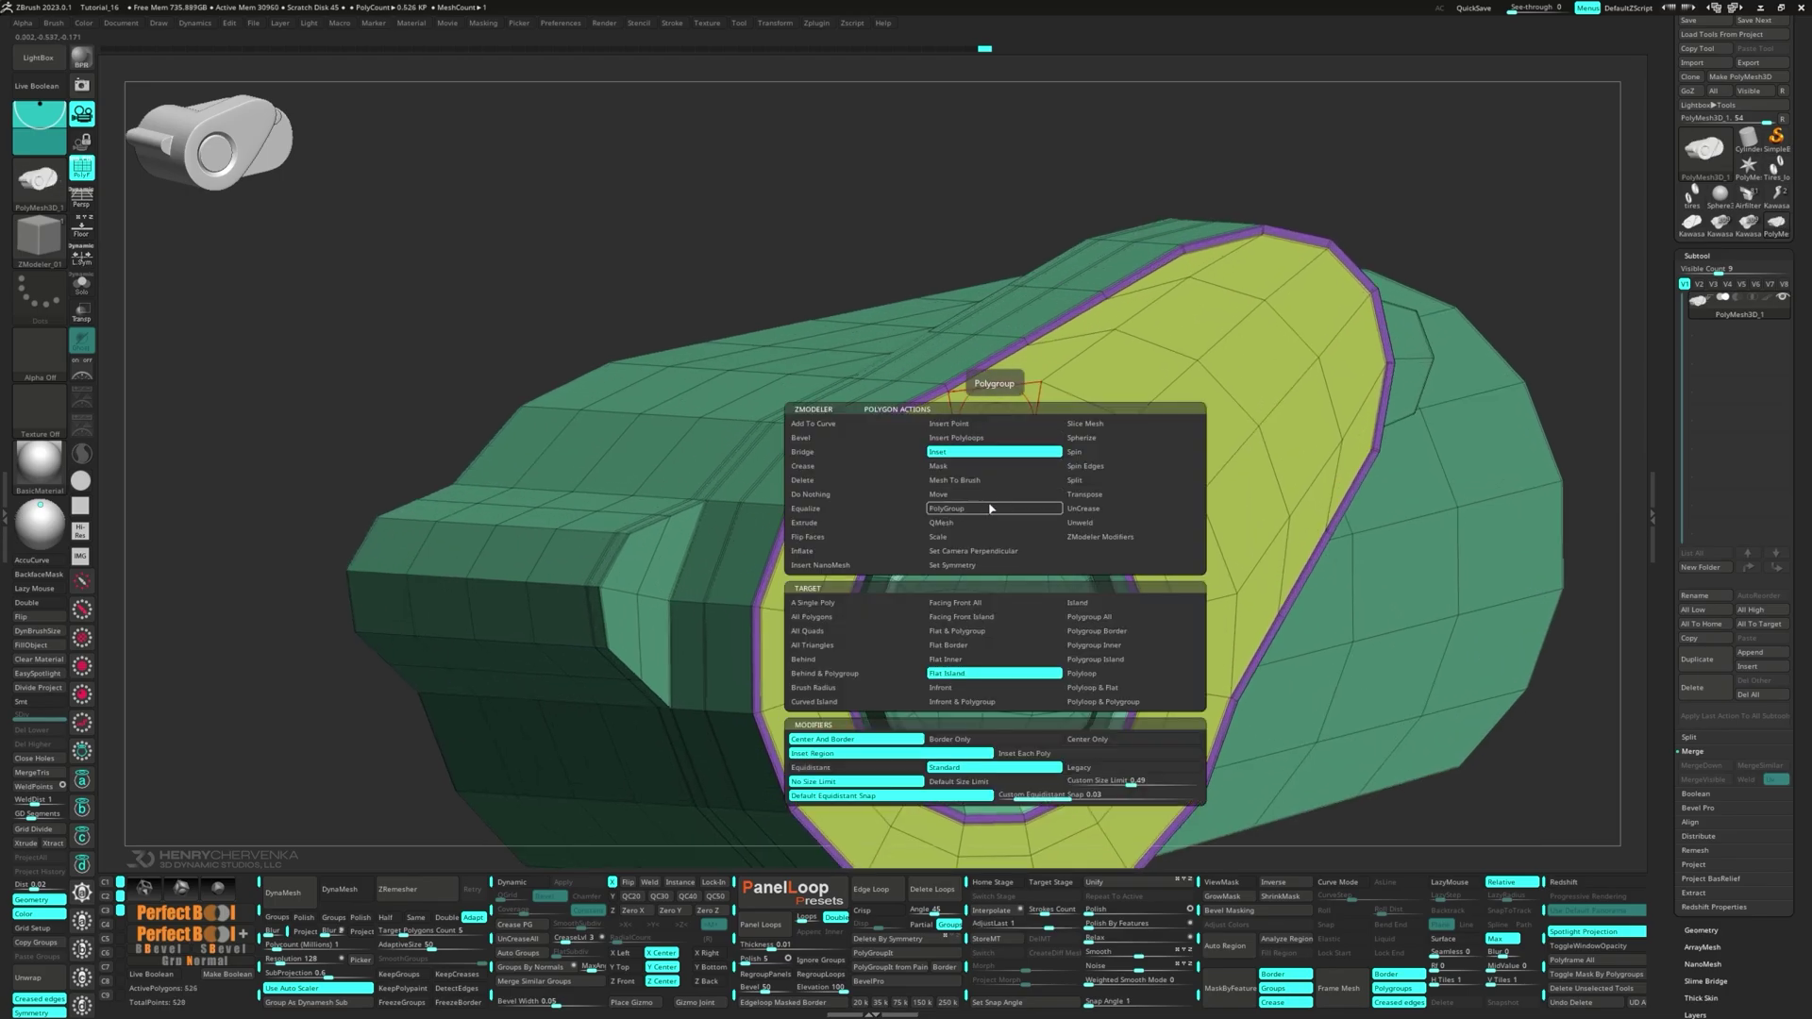
left_click(953, 522)
left_click(1069, 660)
right_click_drag(1069, 659, 858, 415)
mouse_move(1027, 397)
right_mouse_down("ctrl")
mouse_move(1032, 423)
mouse_move(1037, 383)
right_mouse_up("ctrl")
key("space")
left_click(1142, 455)
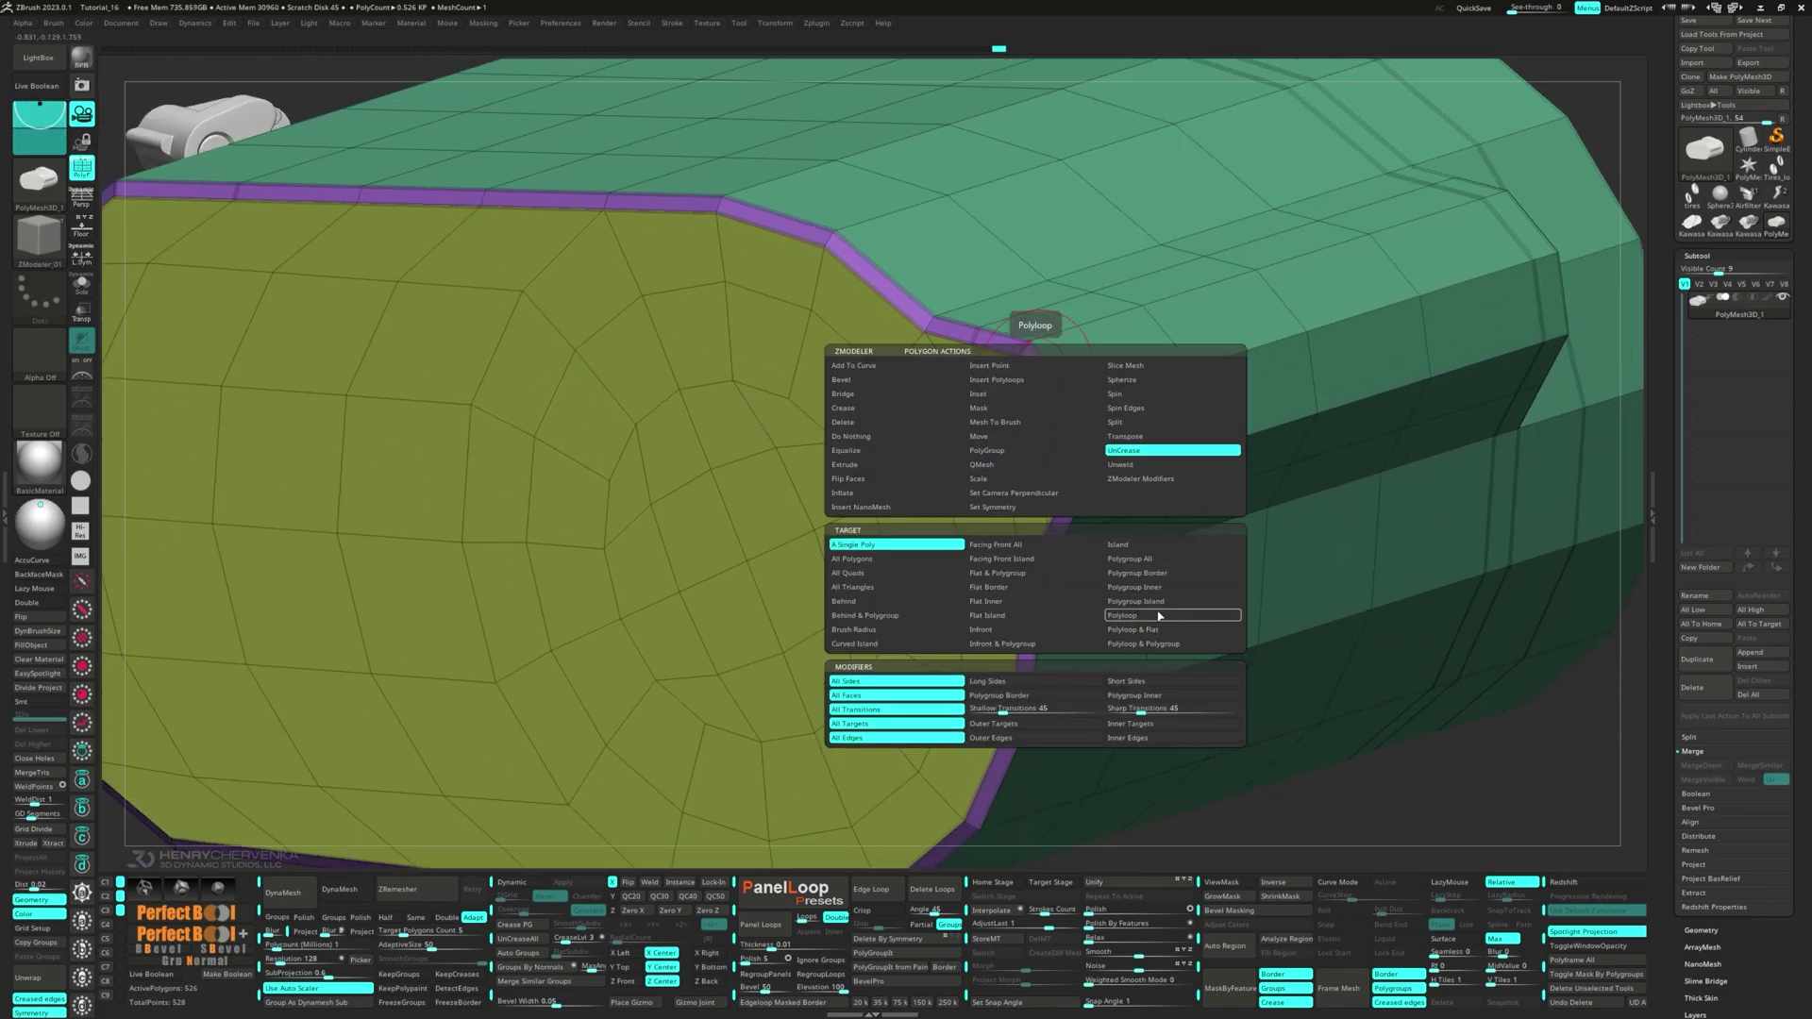
left_click(1138, 714)
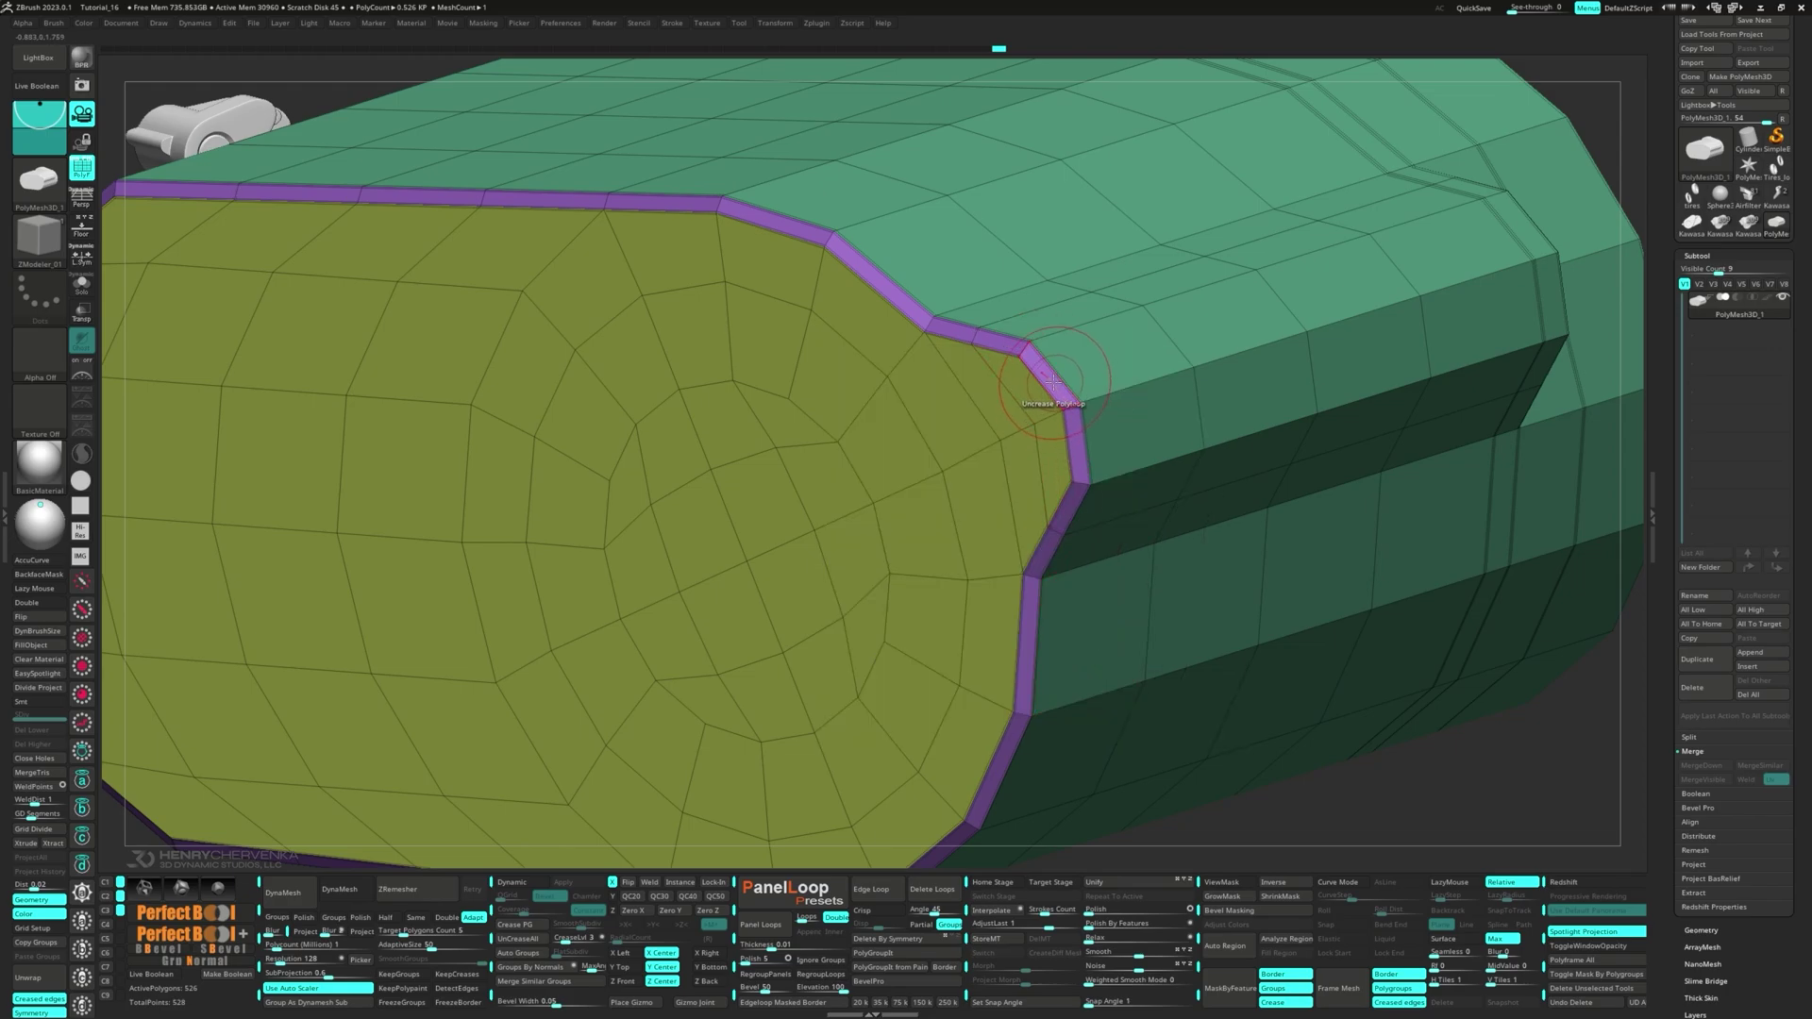
- Adjust the creasing on the end face's narrow inset border and preview the smoothed part without the polyframe
key("space")
left_click(892, 420)
left_click(897, 717)
right_click_drag(1057, 389, 966, 416)
left_click(1159, 384)
key("d")
key("shift+f")
right_click_drag(1221, 225, 1024, 362, "alt")
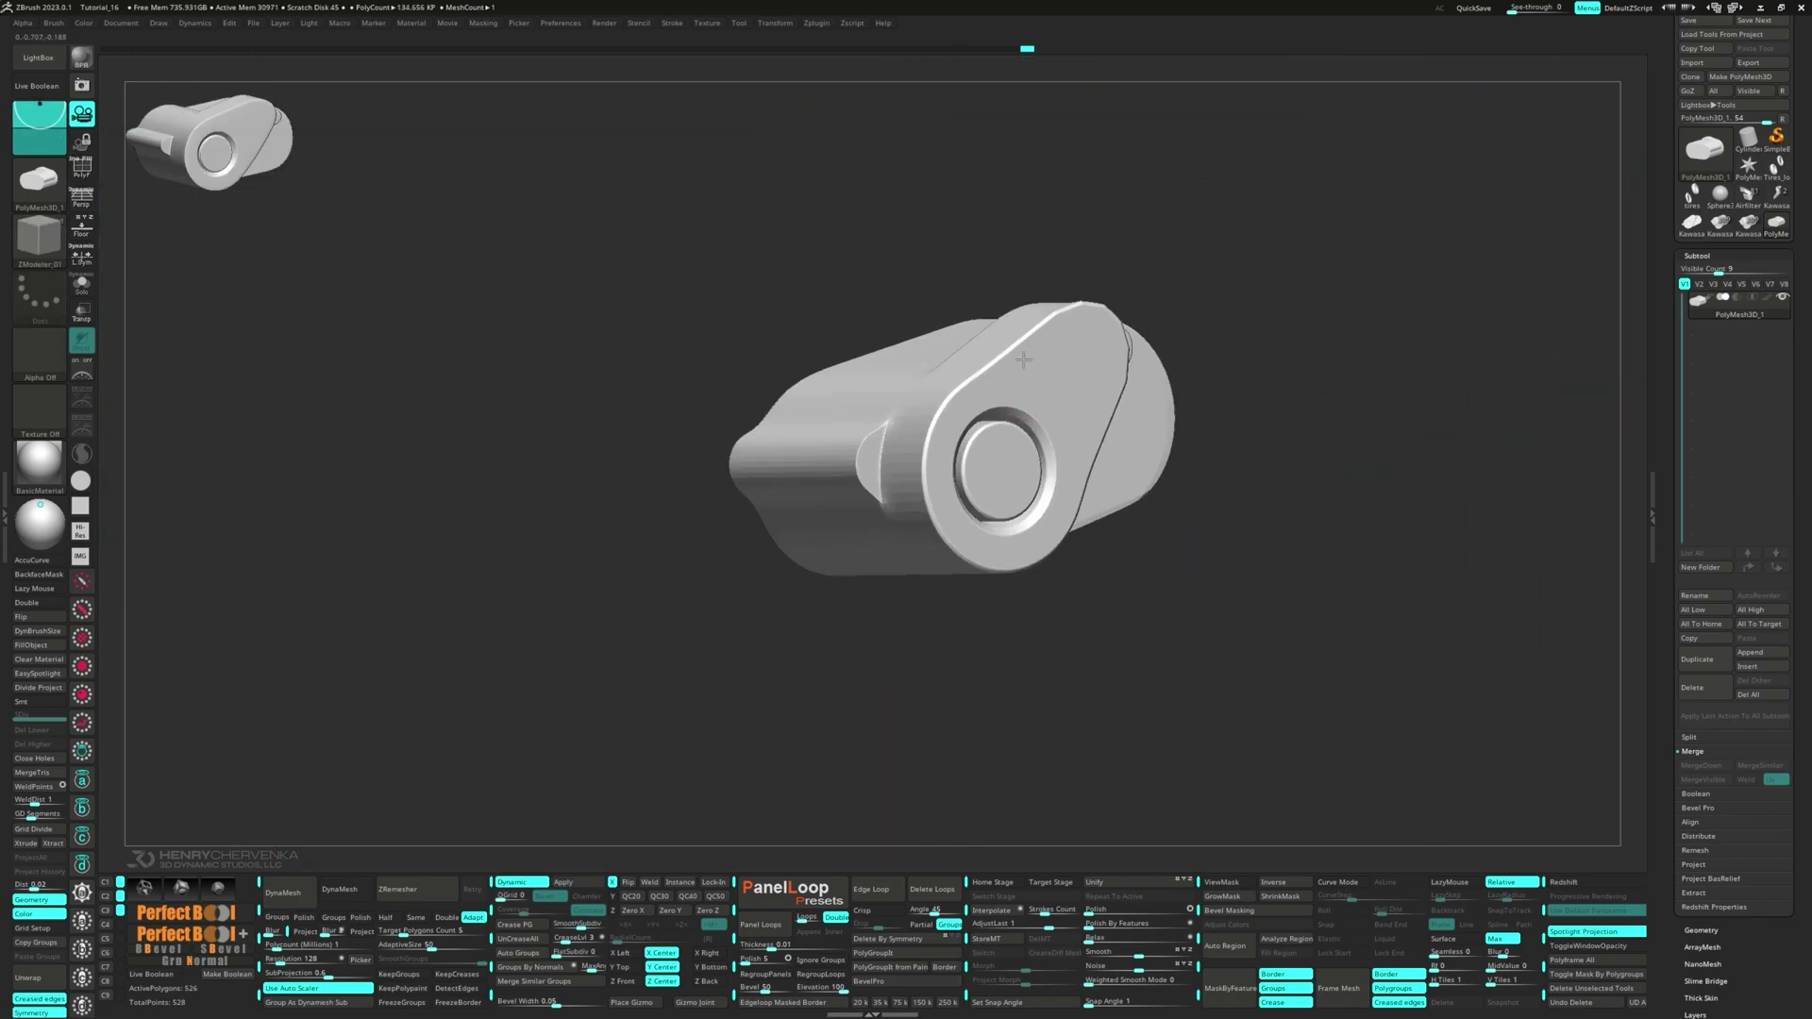
- Examine the front arm's smoothed edges, the cap recess and the overall silhouette from several angles
key("f")
key("space")
left_click(1057, 424)
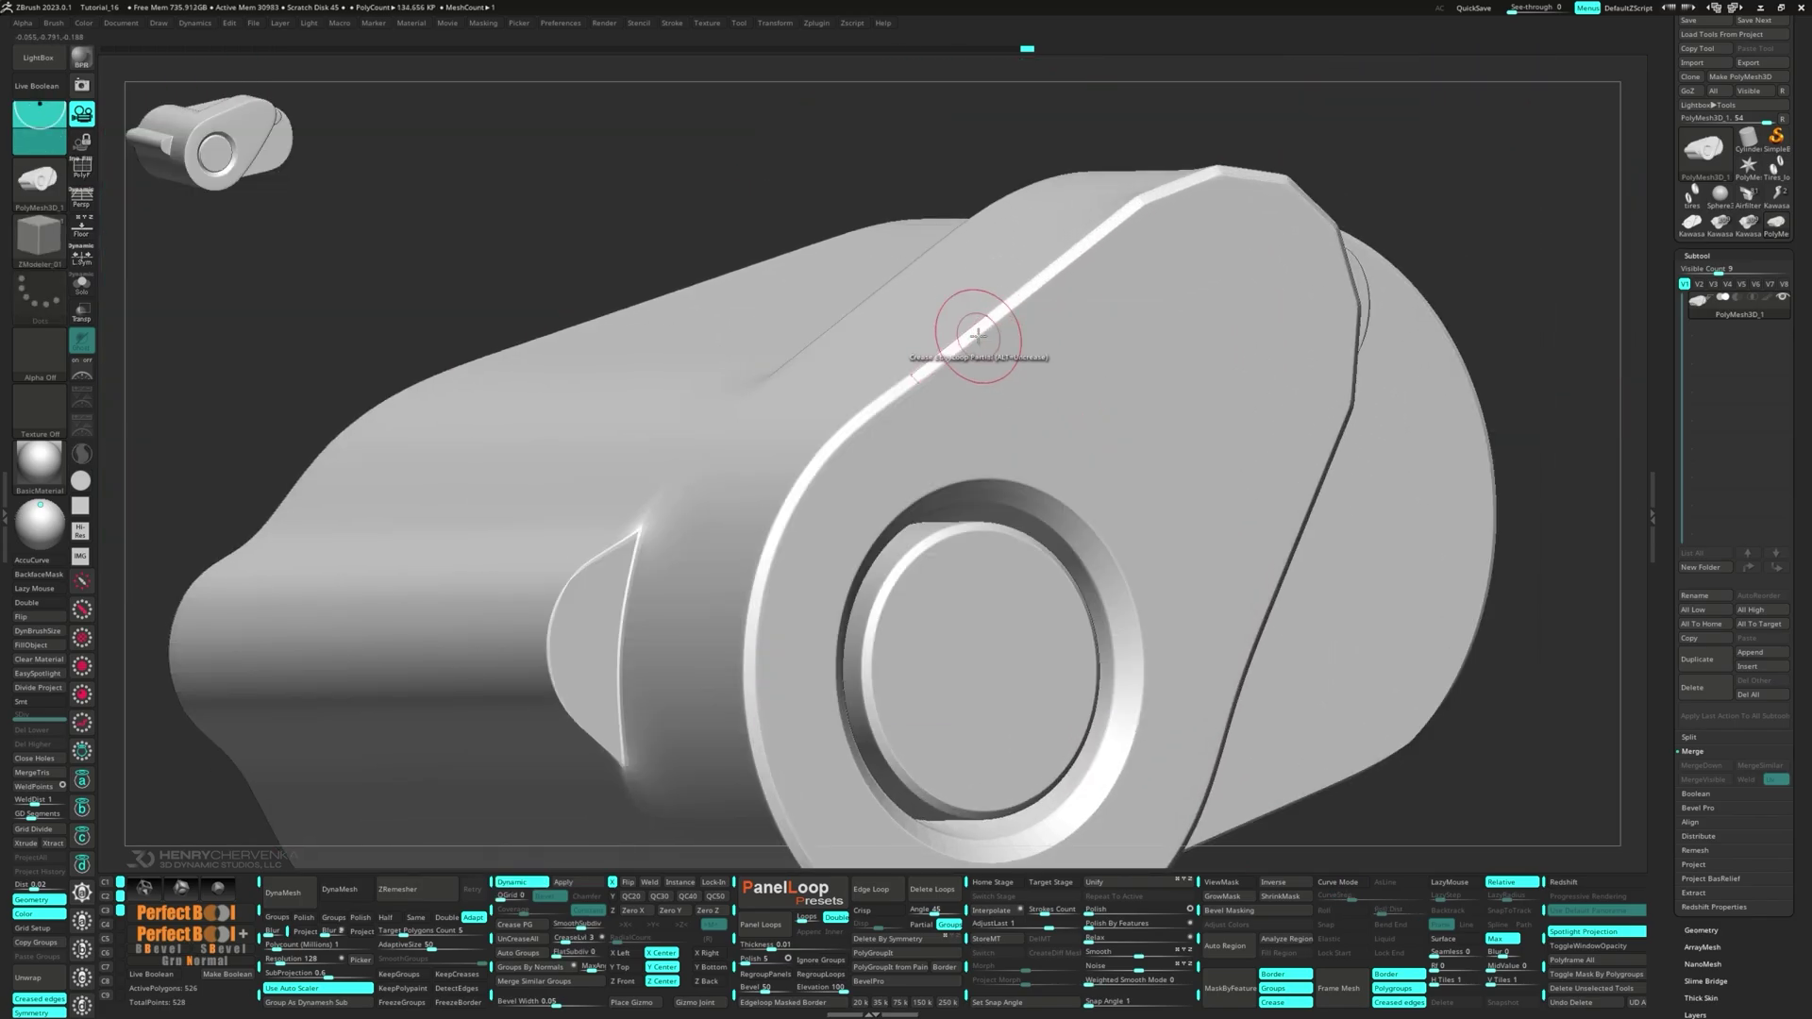
right_click_drag(1028, 411, 953, 414, "ctrl")
right_click_drag(953, 414, 812, 364)
key("shift+f")
key("space")
key("shift+f")
right_click_drag(972, 476, 1104, 462)
right_click_drag(1104, 463, 1038, 500, "ctrl")
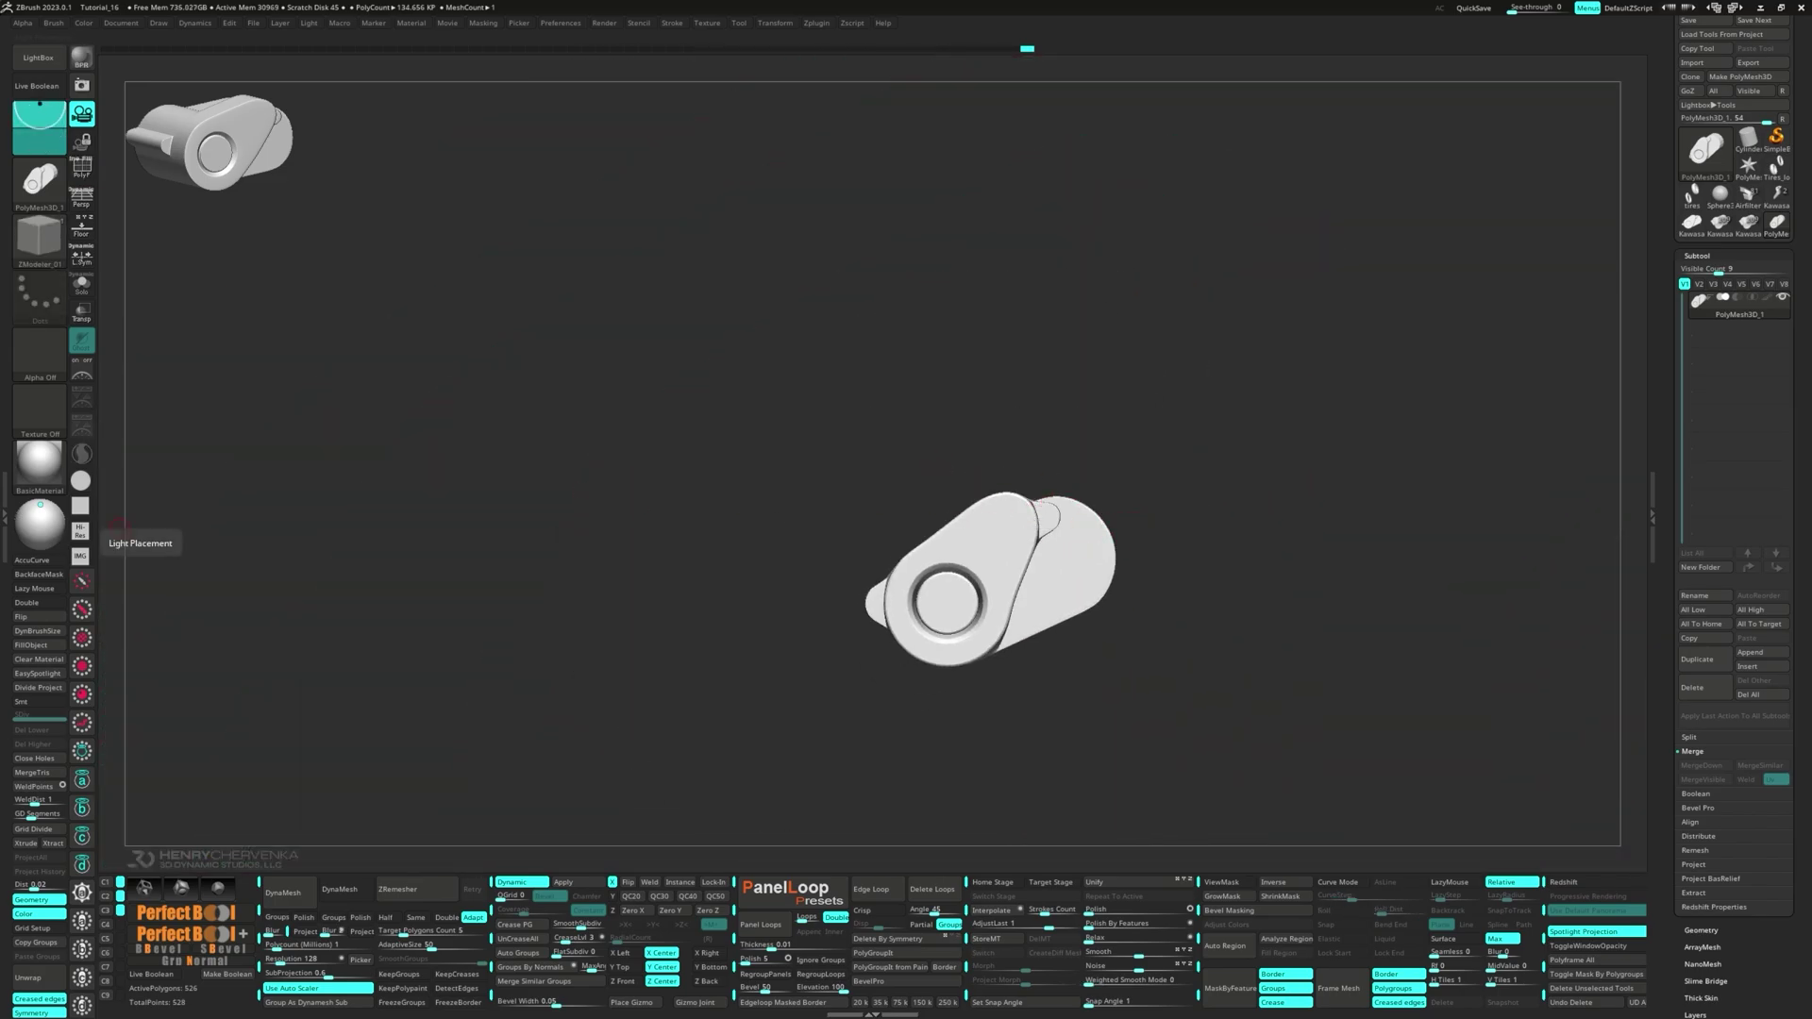
right_click_drag(746, 538, 888, 593)
- Show the low-poly polyframe in the front view and use the Move brush where the back tab meets the cap
key("shift+f")
scroll(887, 592, "up", 5)
key("space")
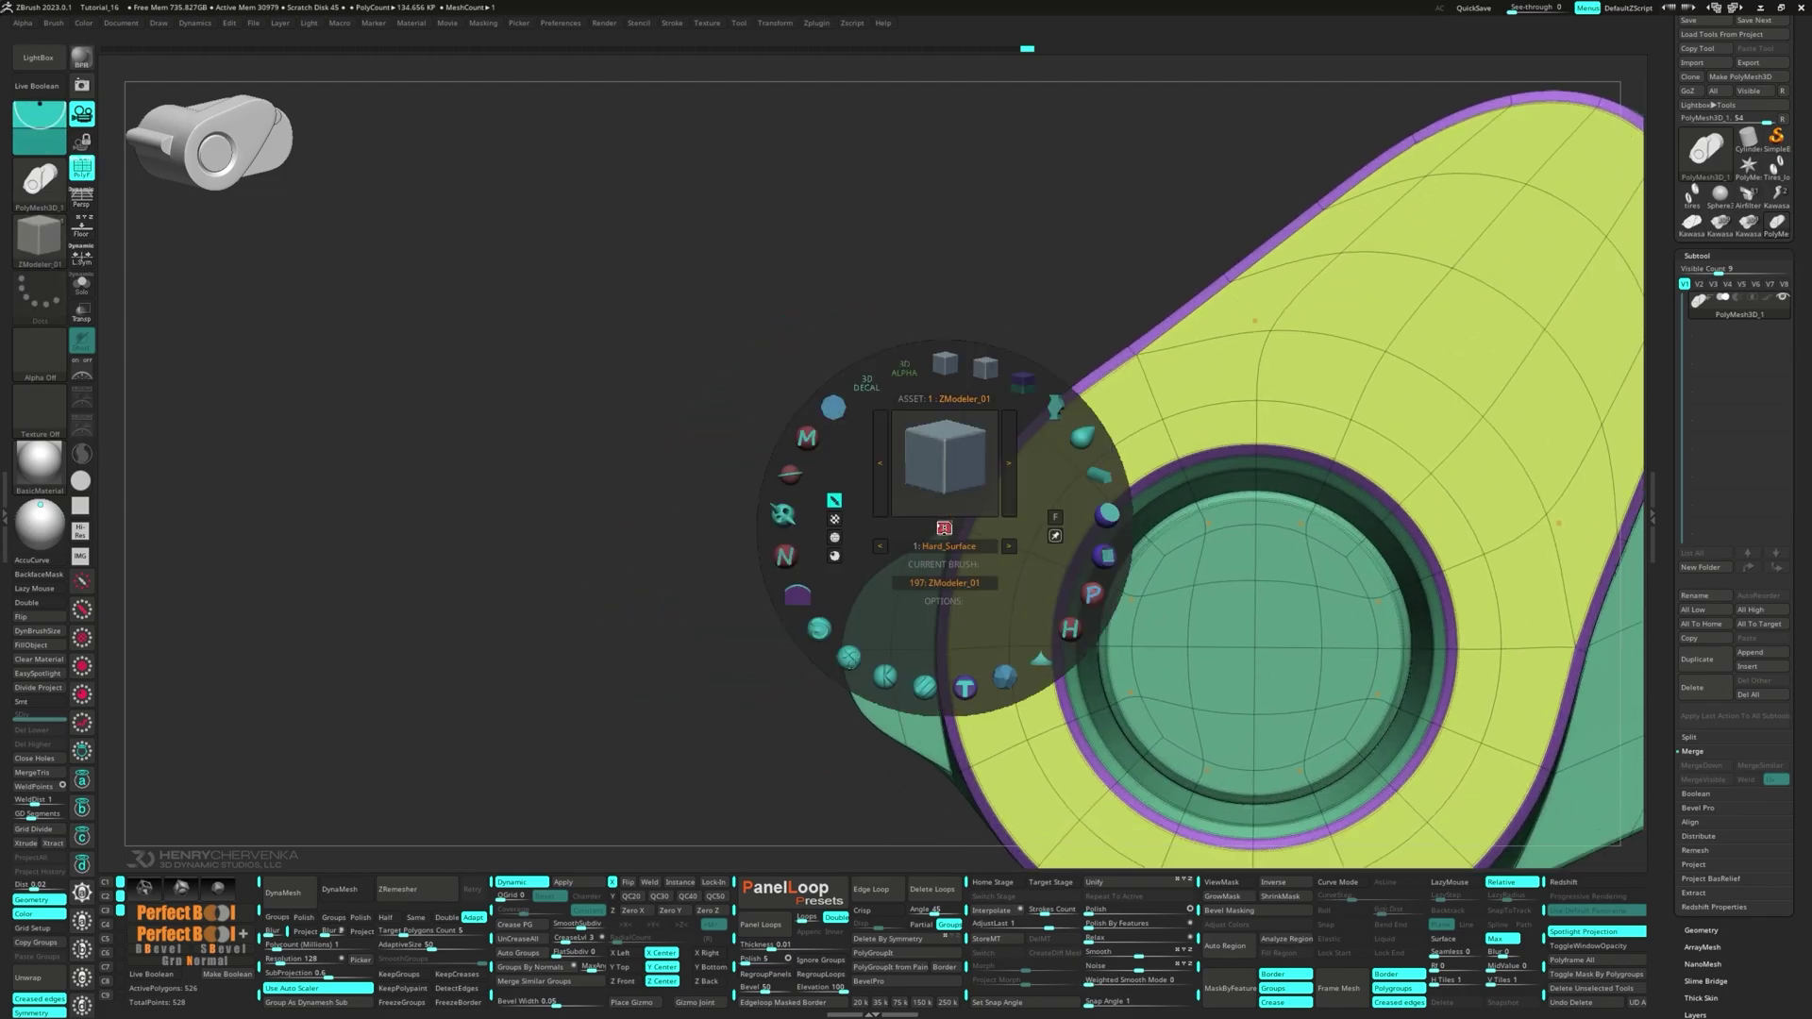
right_click_drag(887, 490, 915, 526)
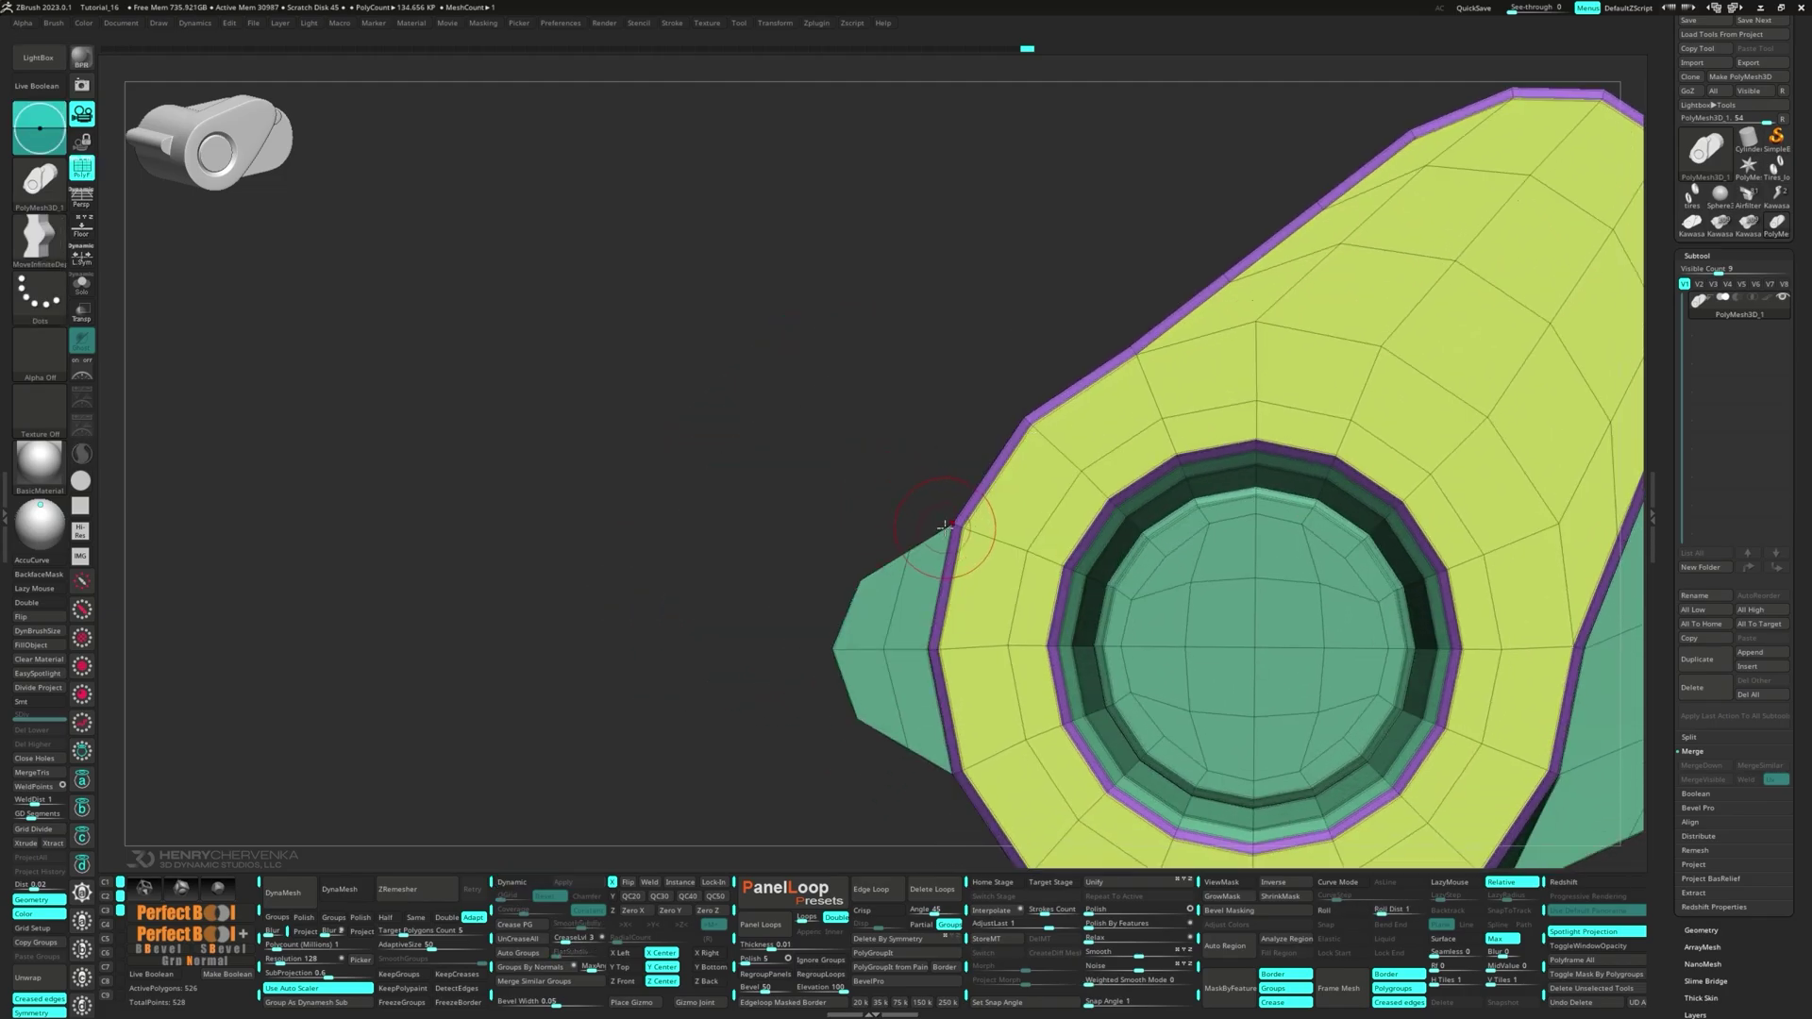